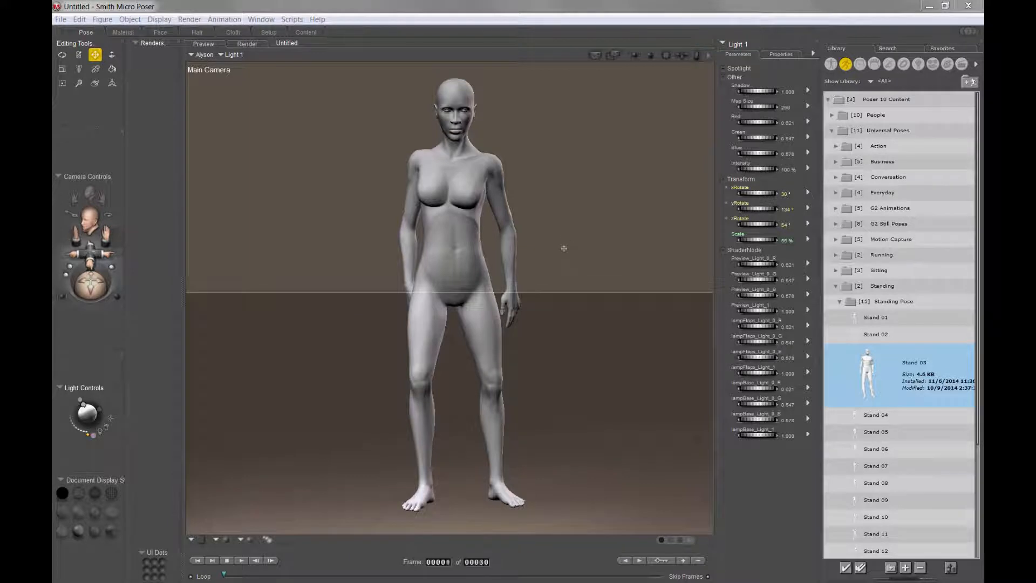
- Try swinging the figure's left forearm outward, and shift the hip sideways and slightly down
click(514, 258)
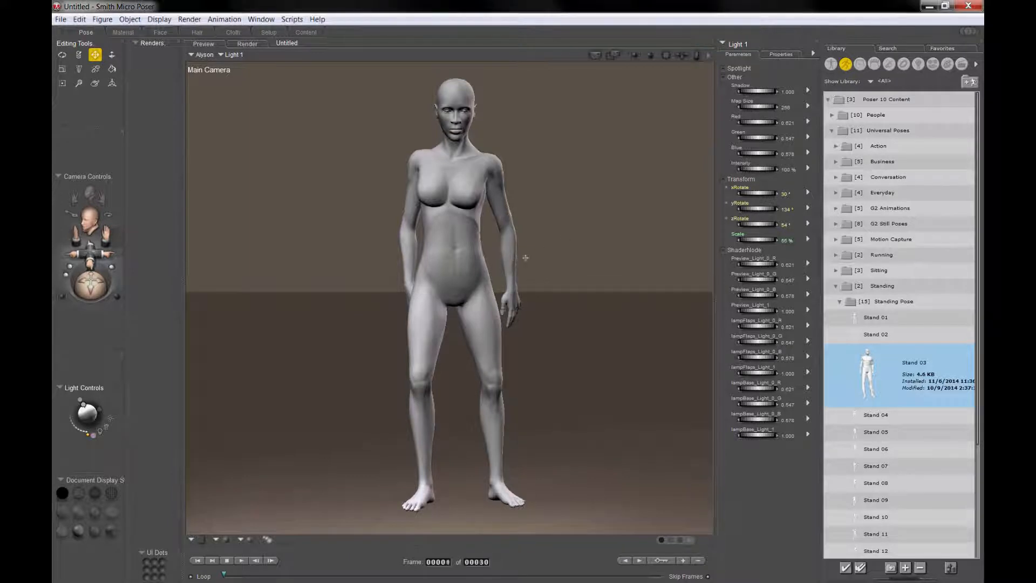
drag(540, 253, 537, 232)
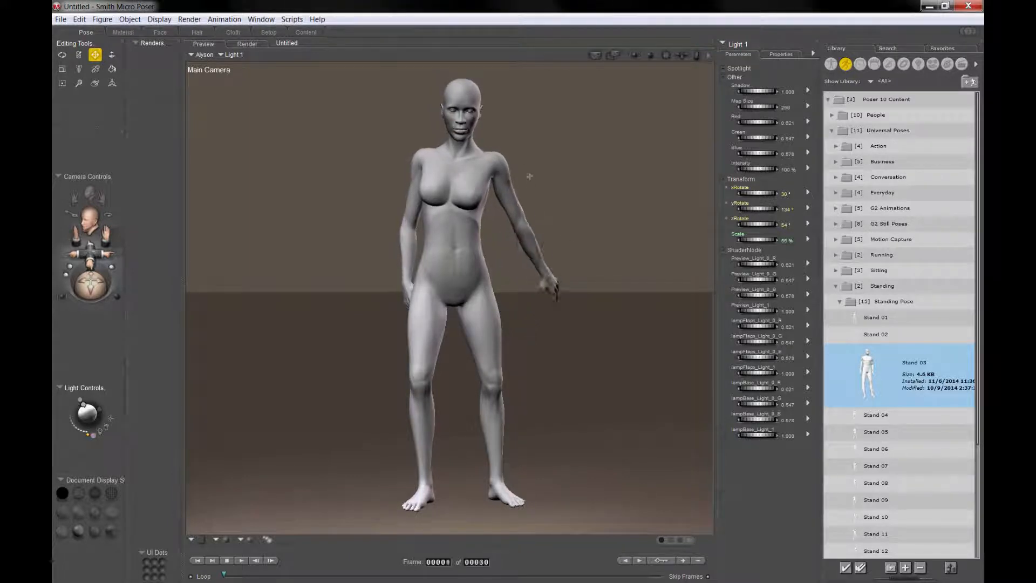
drag(530, 177, 516, 239)
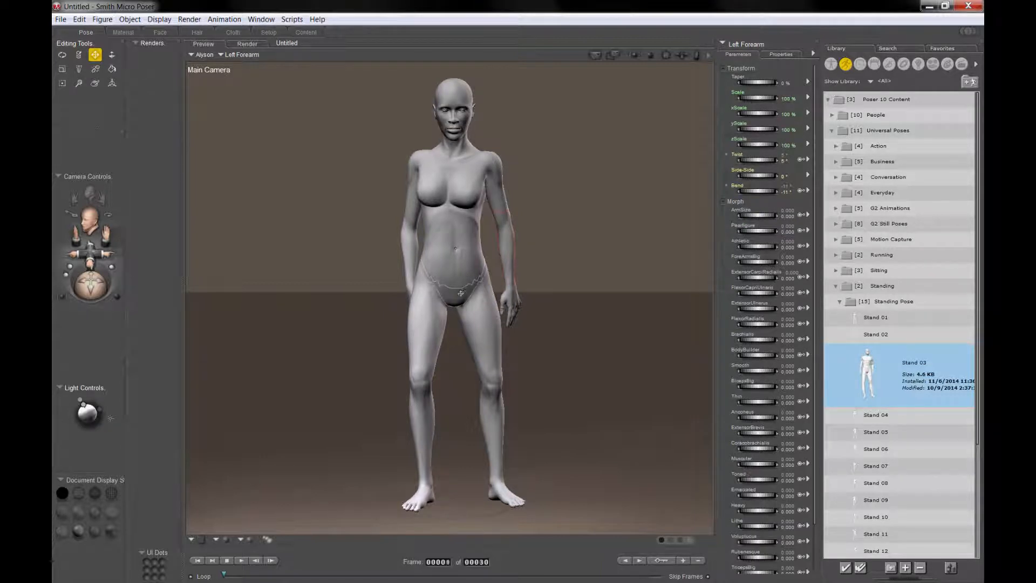
mouse_move(462, 295)
mouse_down()
mouse_move(484, 337)
mouse_move(504, 309)
mouse_move(450, 303)
mouse_move(475, 301)
mouse_up()
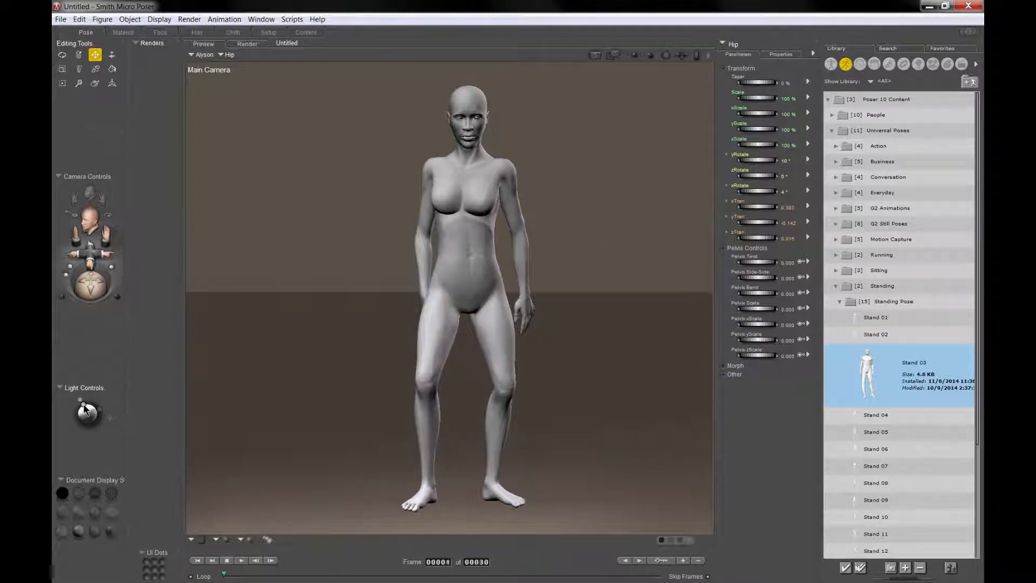
- Redirect Light 4 and try the outline, wireframe, flat shaded and cartoon display styles on the figure
drag(83, 404, 80, 410)
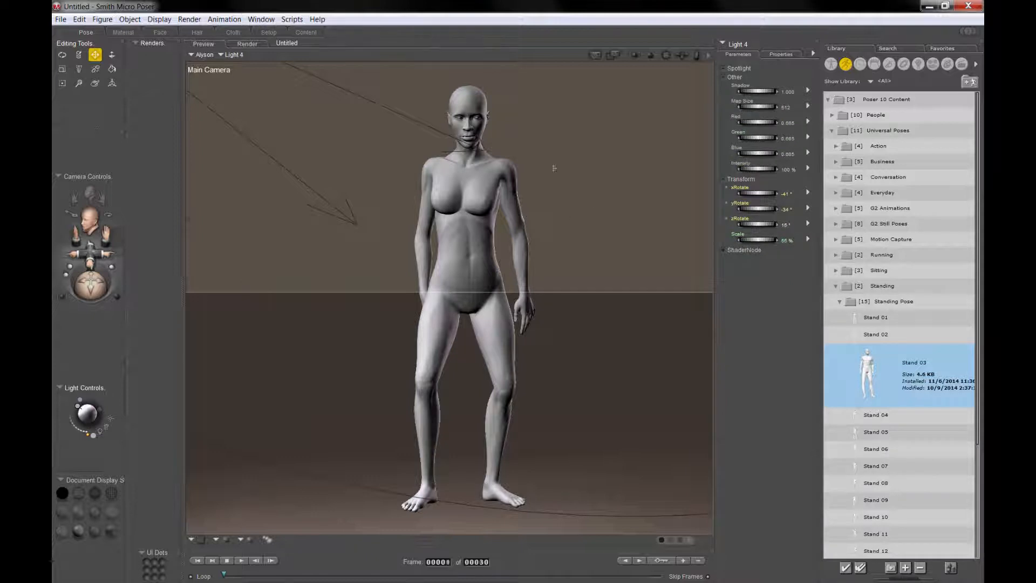
click(80, 494)
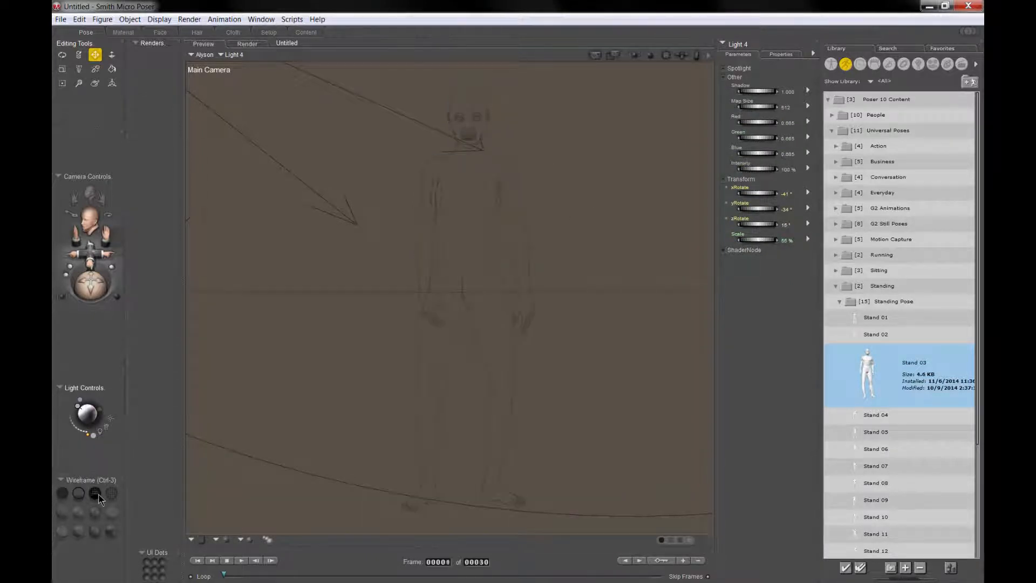
click(96, 493)
click(80, 511)
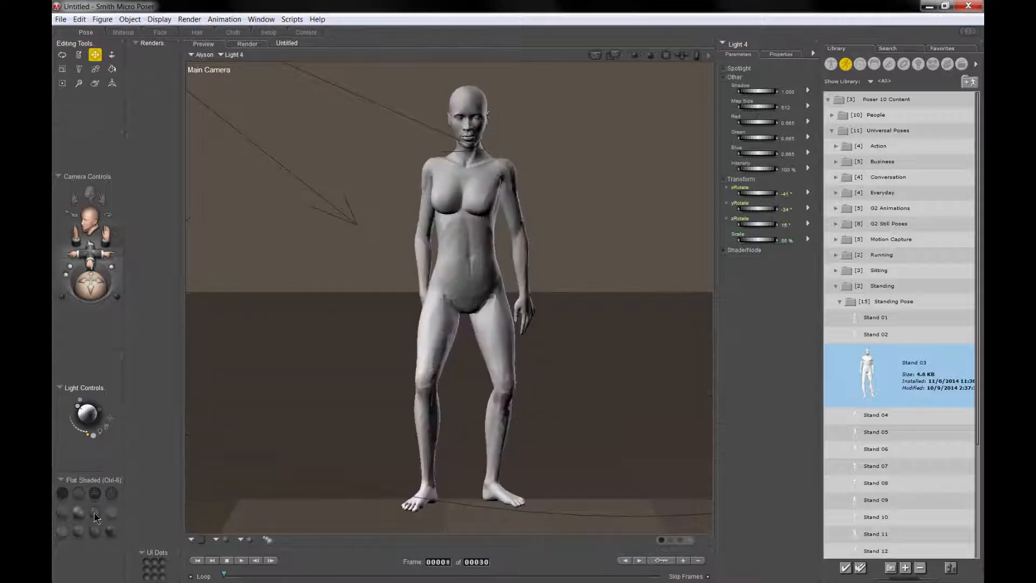
click(113, 513)
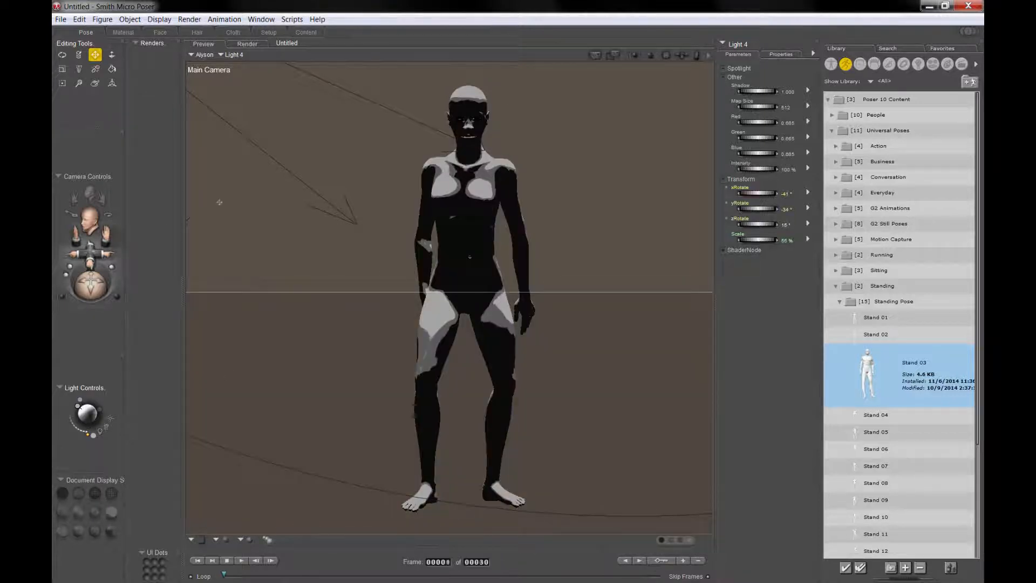
- Display the figure with textured shading and aim Light 4 at about -31° x, 8° y and -3° z rotation
drag(84, 416, 84, 413)
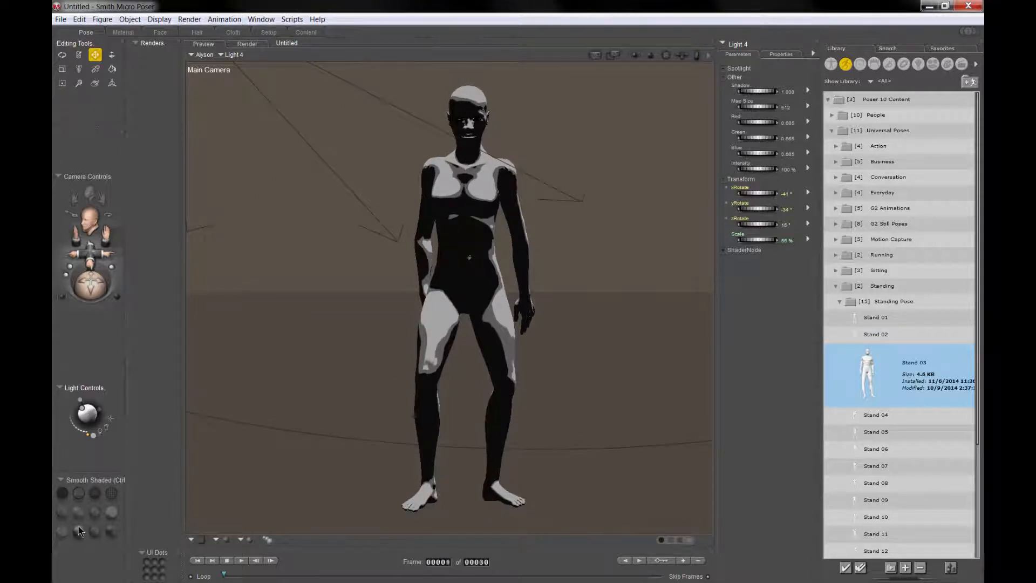
click(111, 532)
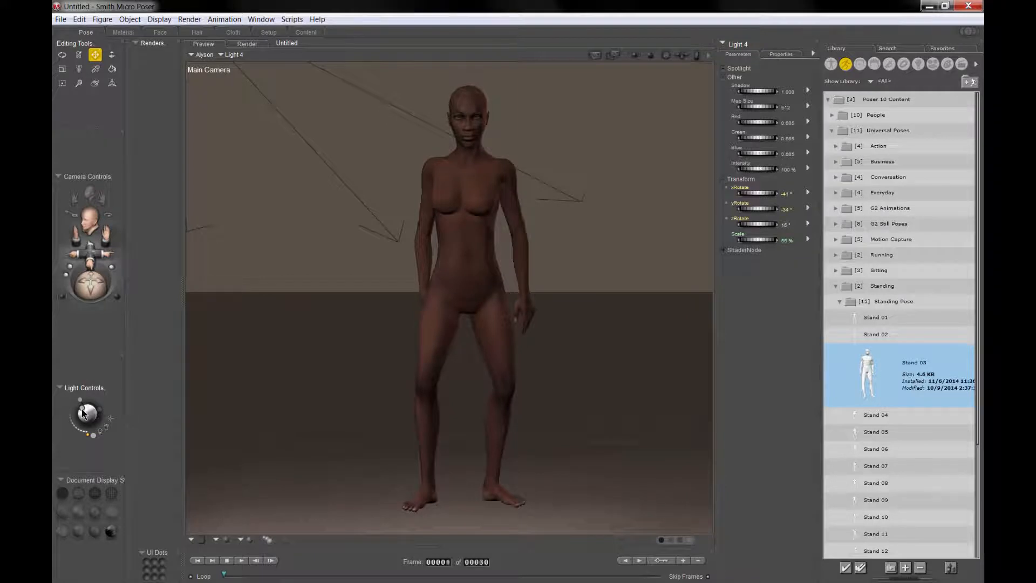
drag(83, 413, 90, 408)
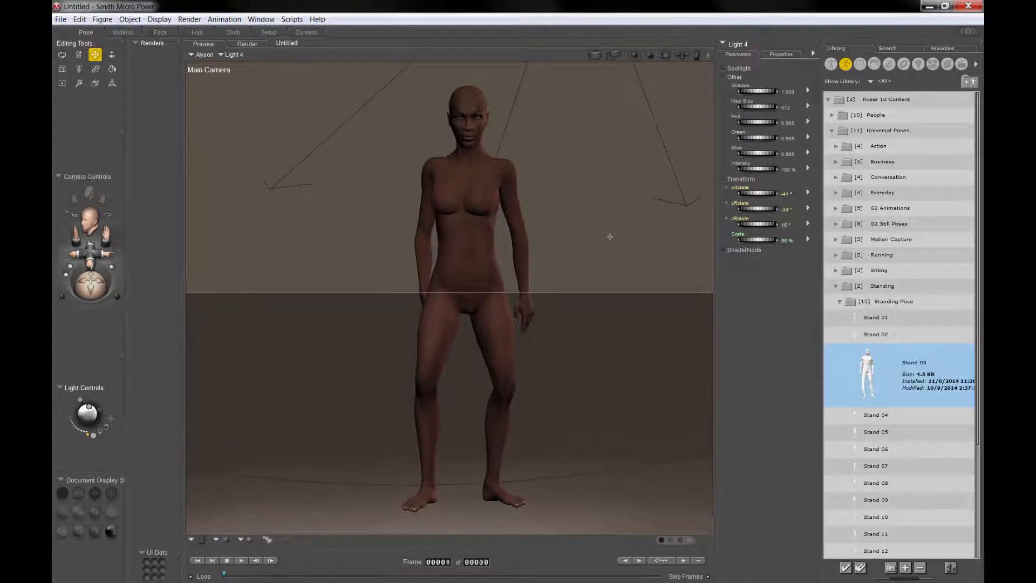
- Switch the FireFly render settings to Auto Settings and raise the quality to Final
click(188, 21)
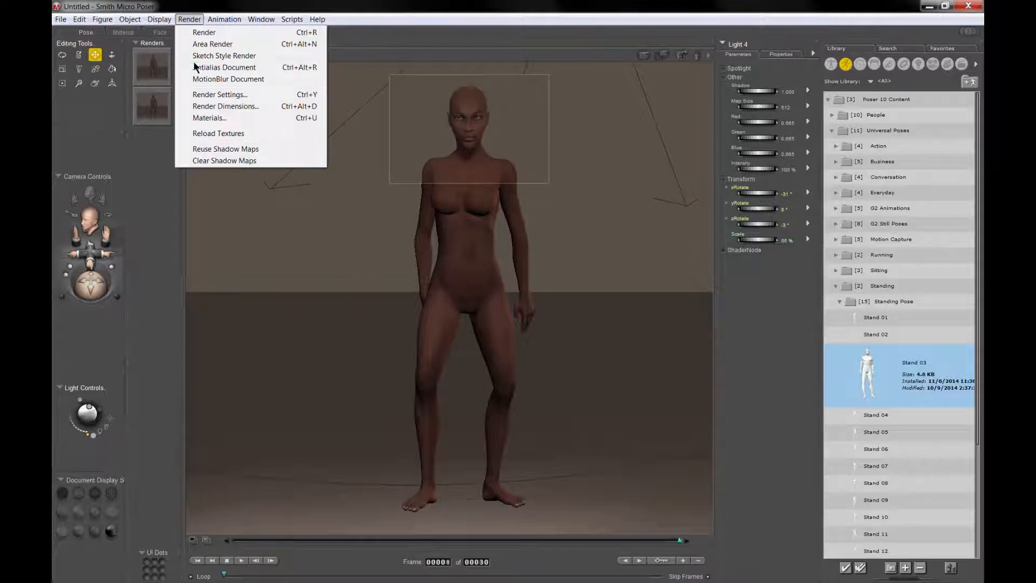
click(199, 95)
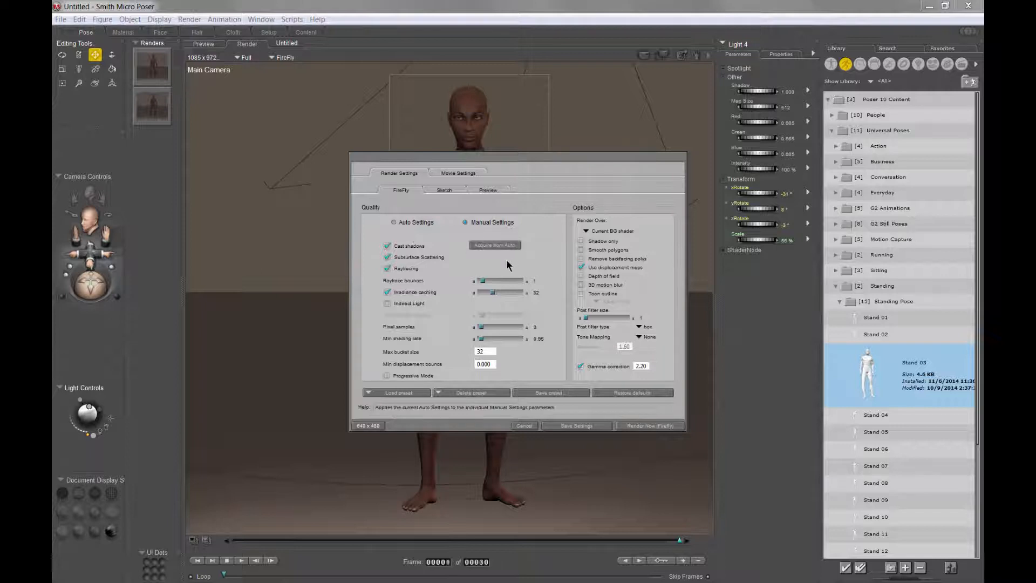
click(397, 223)
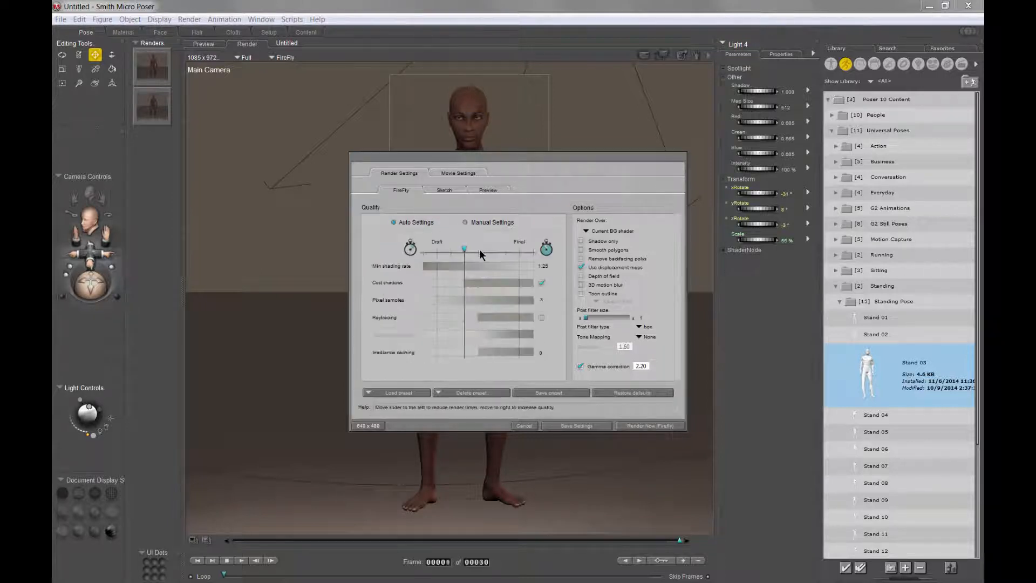
drag(465, 249, 522, 255)
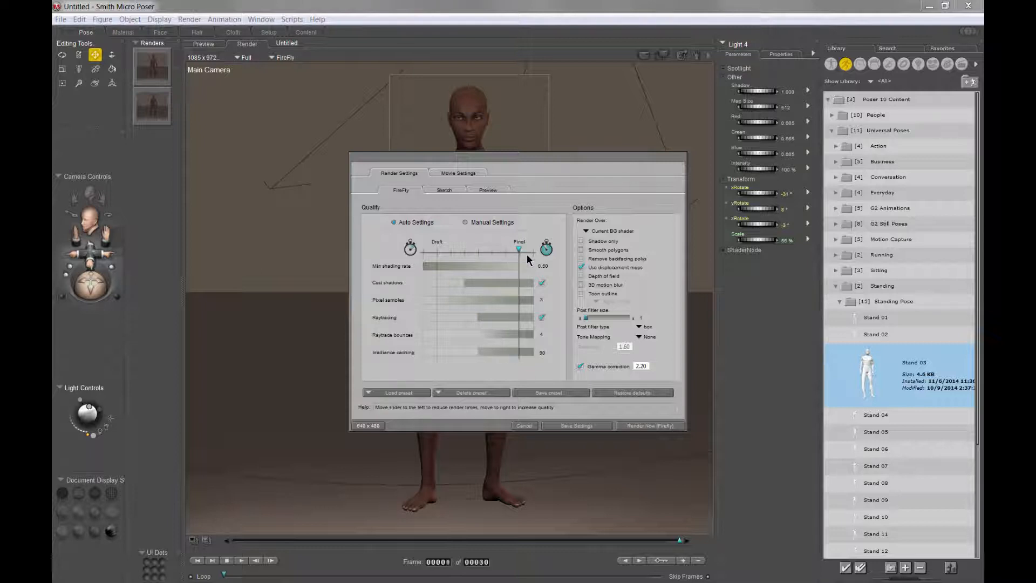
- Set the render dimensions to an exact resolution 3200 pixels wide with the aspect ratio constrained
click(369, 426)
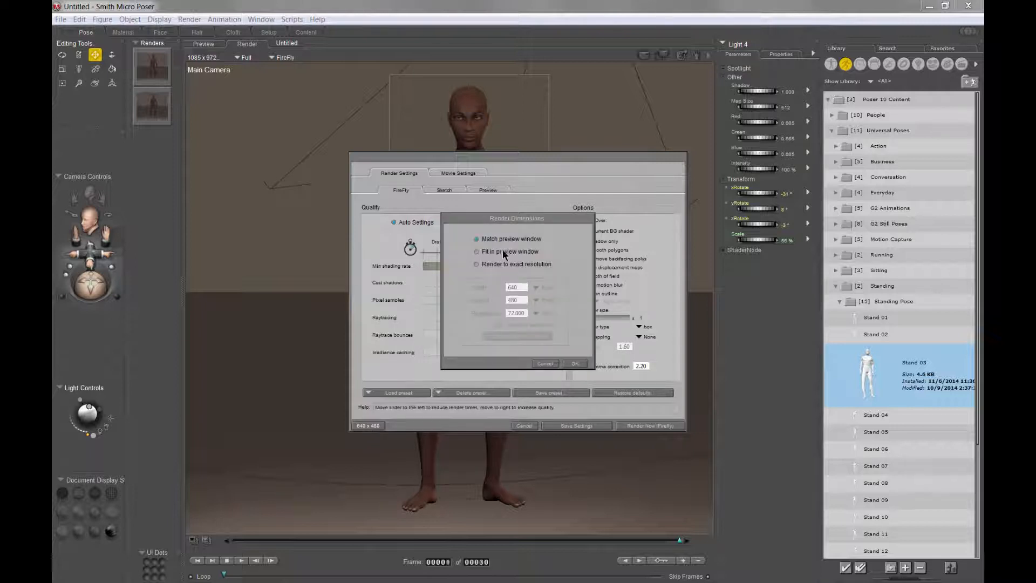
click(476, 264)
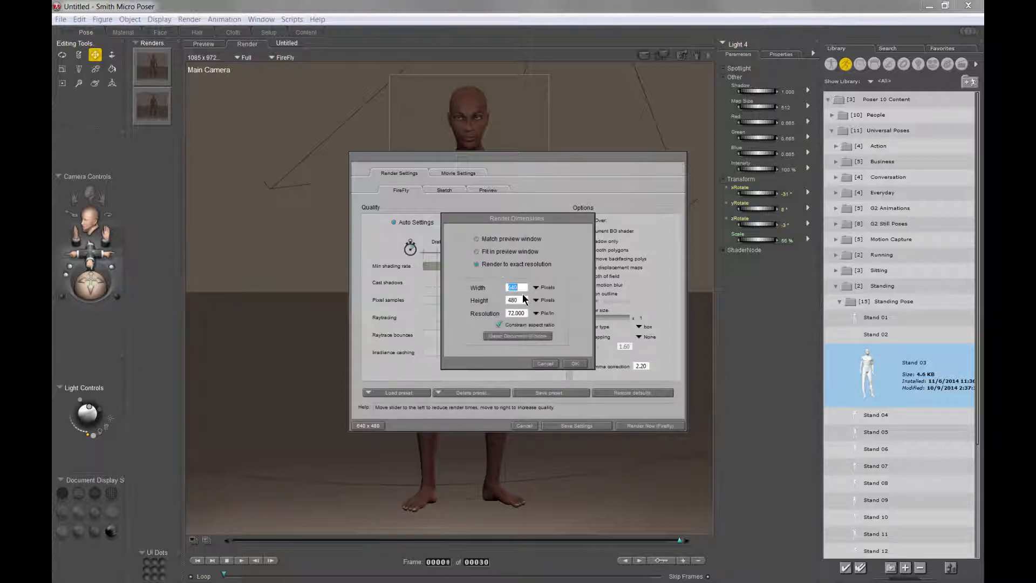
text(3200)
click(523, 300)
click(576, 363)
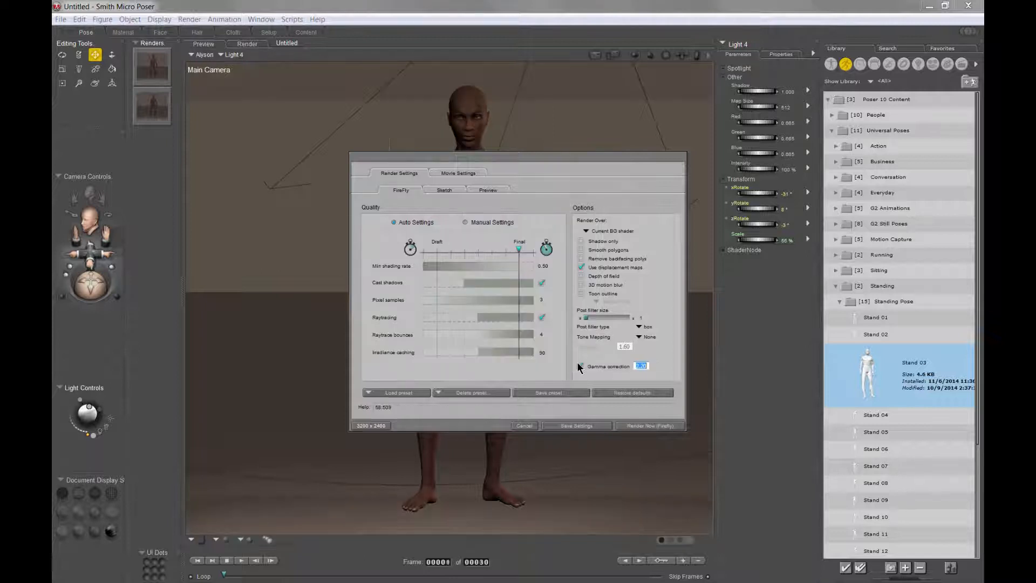
- Render the figure with FireFly and export the image as a PNG file named woman
click(651, 426)
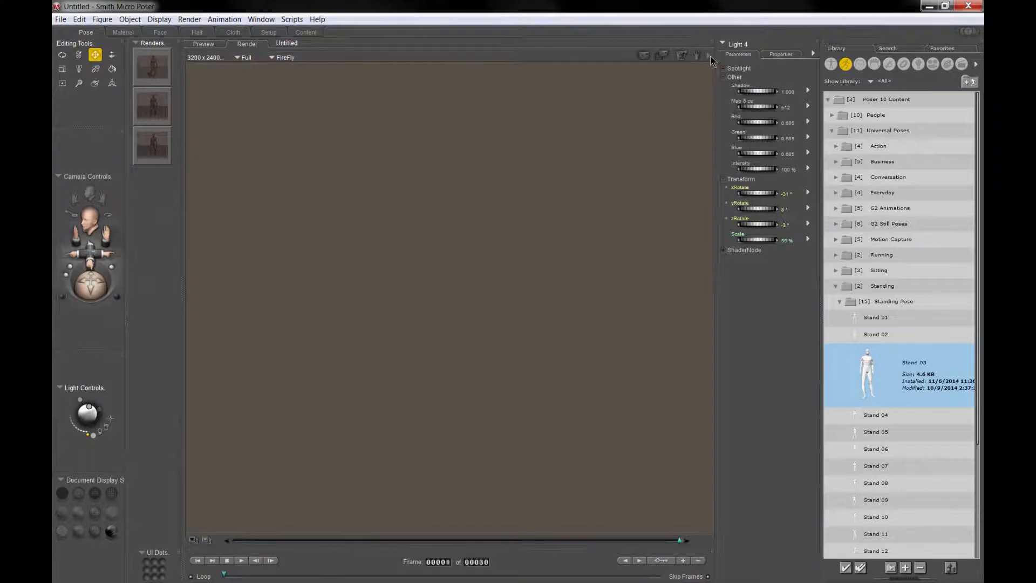
click(710, 60)
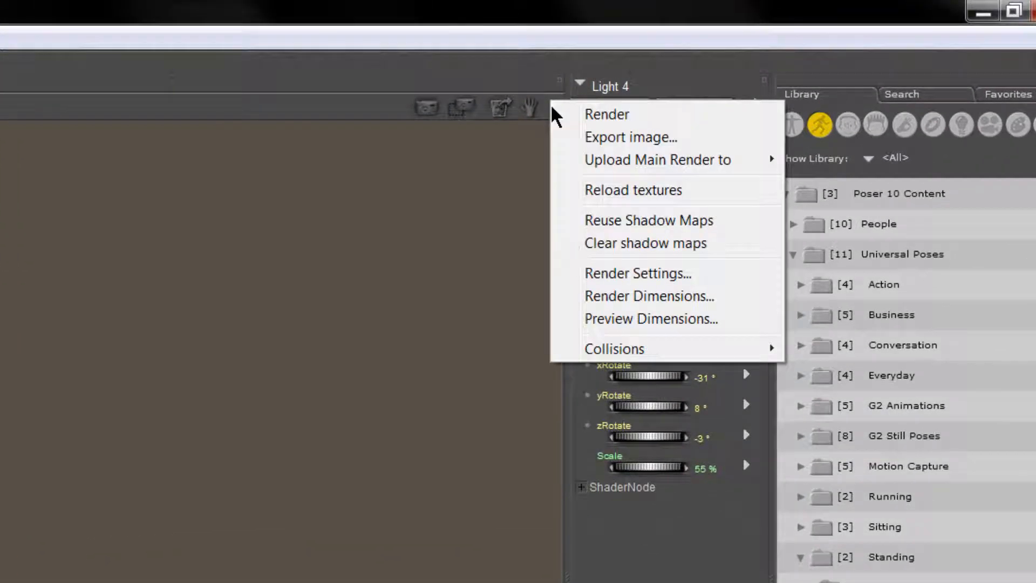
click(606, 138)
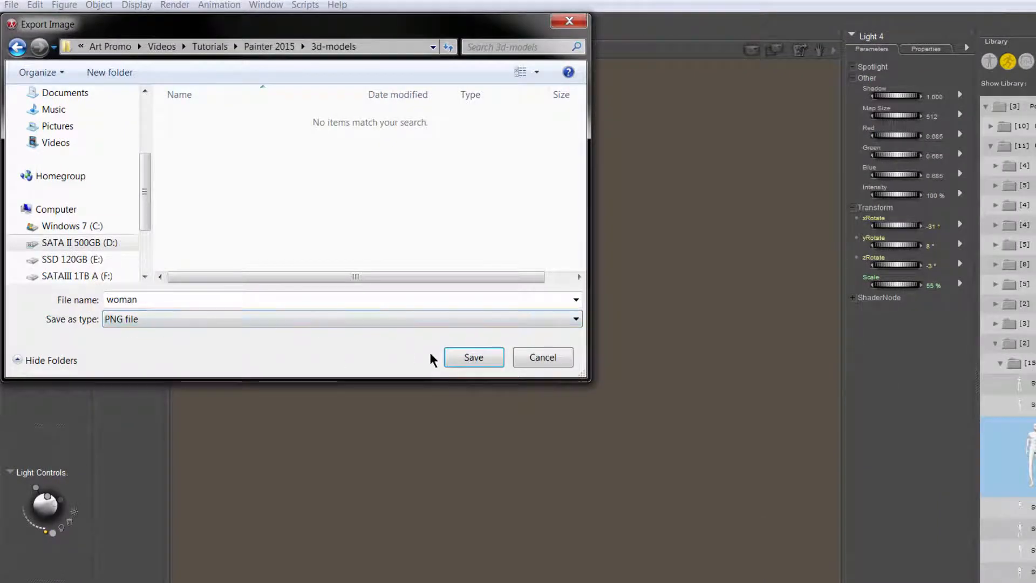
click(470, 357)
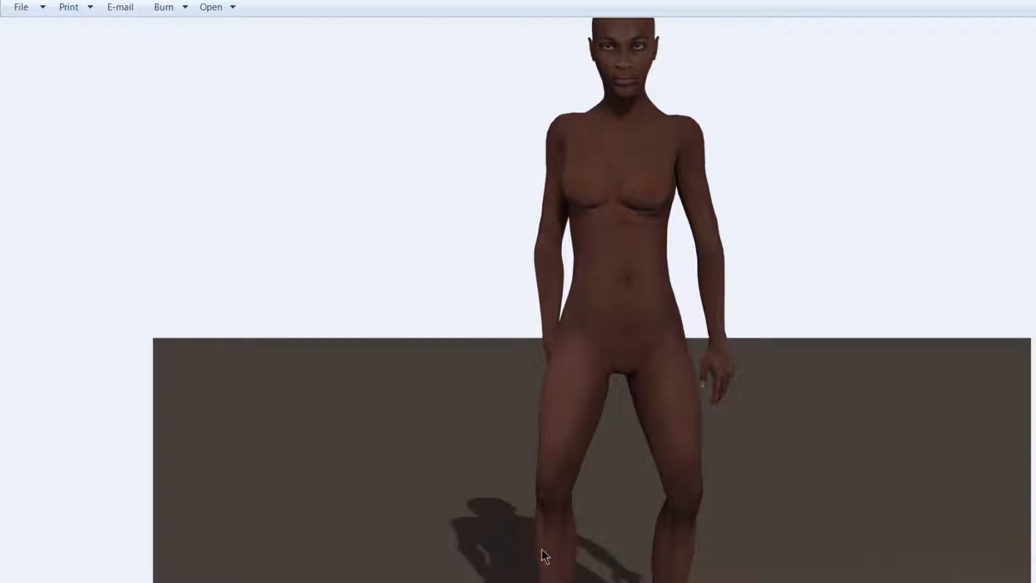
- Examine the exported render in the image viewer up close, from the figure's head down to the legs
scroll(594, 340, up, 4)
drag(618, 97, 609, 504)
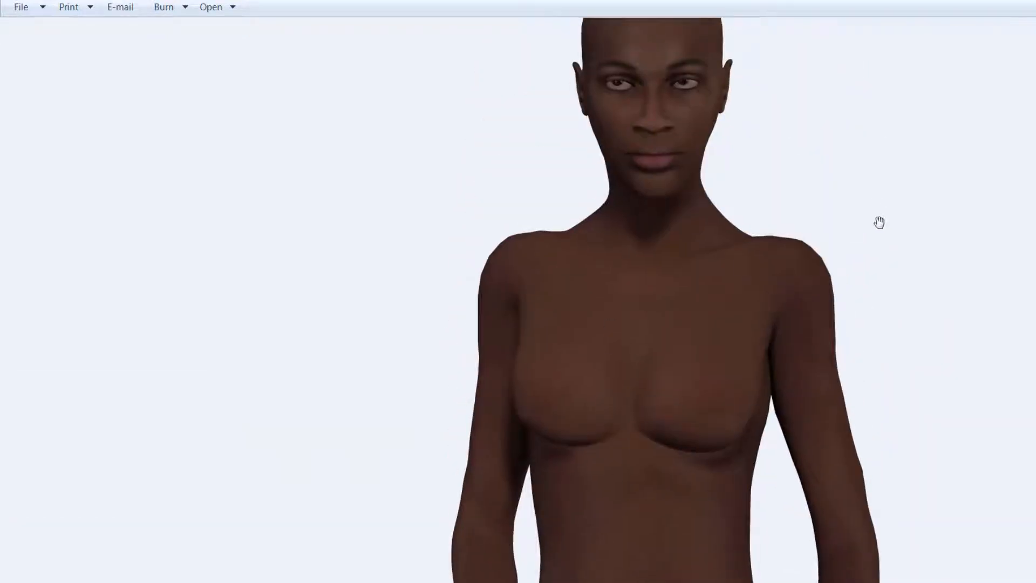
drag(823, 372, 819, 382)
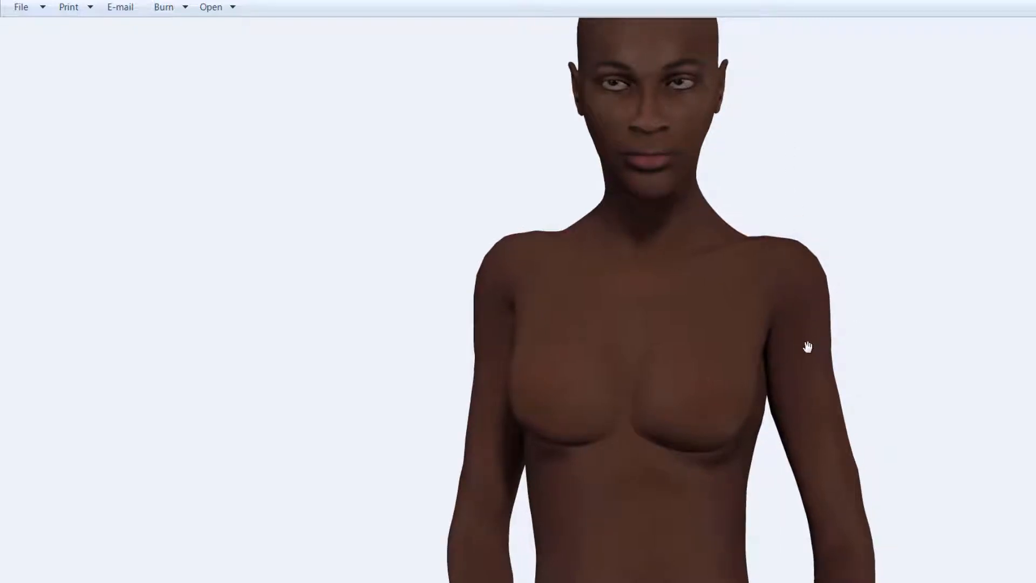
drag(801, 362, 801, 351)
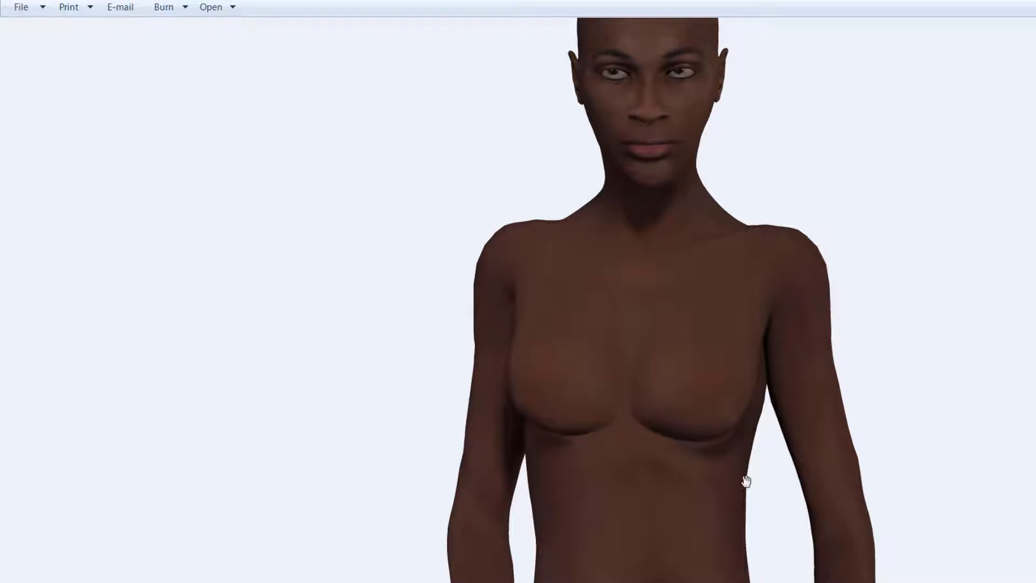
drag(746, 483, 750, 322)
drag(727, 456, 767, 279)
drag(735, 416, 745, 258)
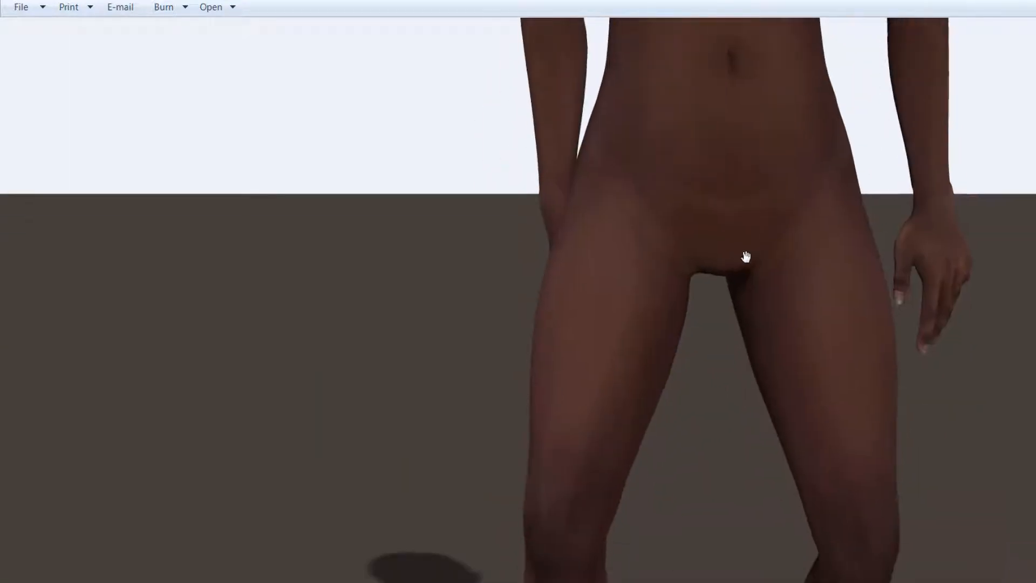
drag(812, 505, 813, 234)
drag(798, 452, 786, 293)
drag(826, 162, 759, 523)
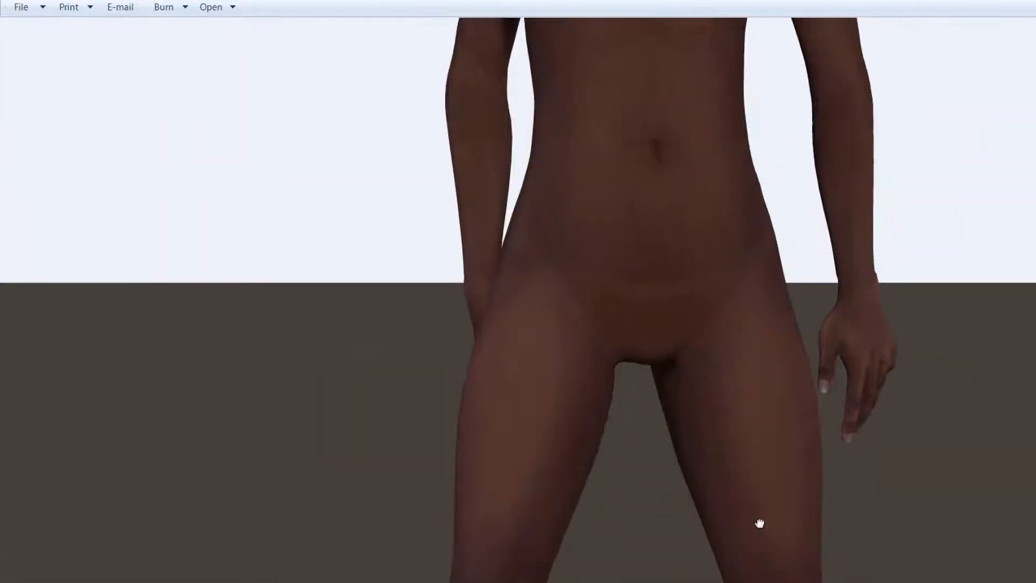
drag(809, 129, 739, 580)
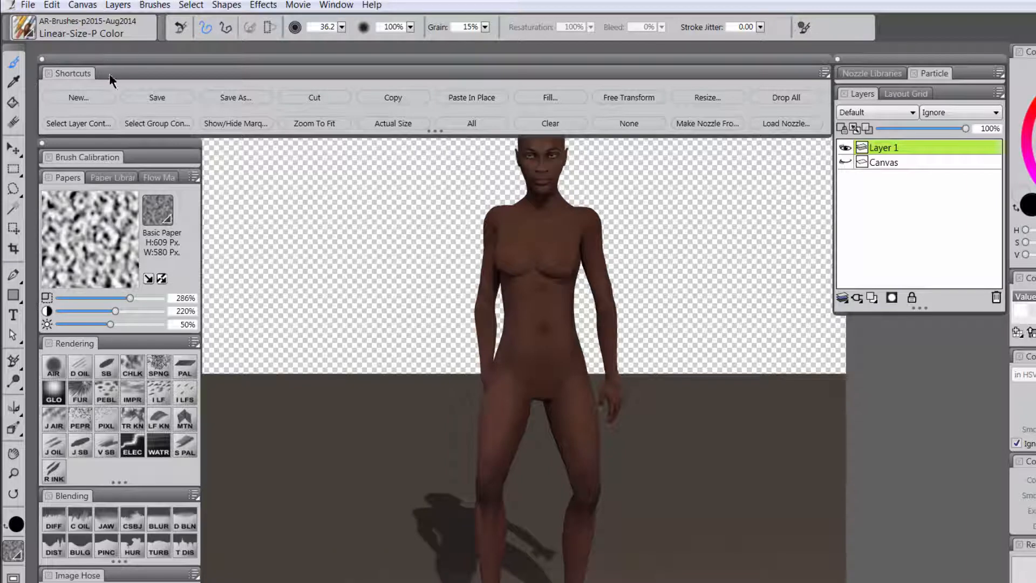
- In Painter, select the entire layer holding the rendered figure and copy it
click(96, 101)
click(500, 120)
click(388, 98)
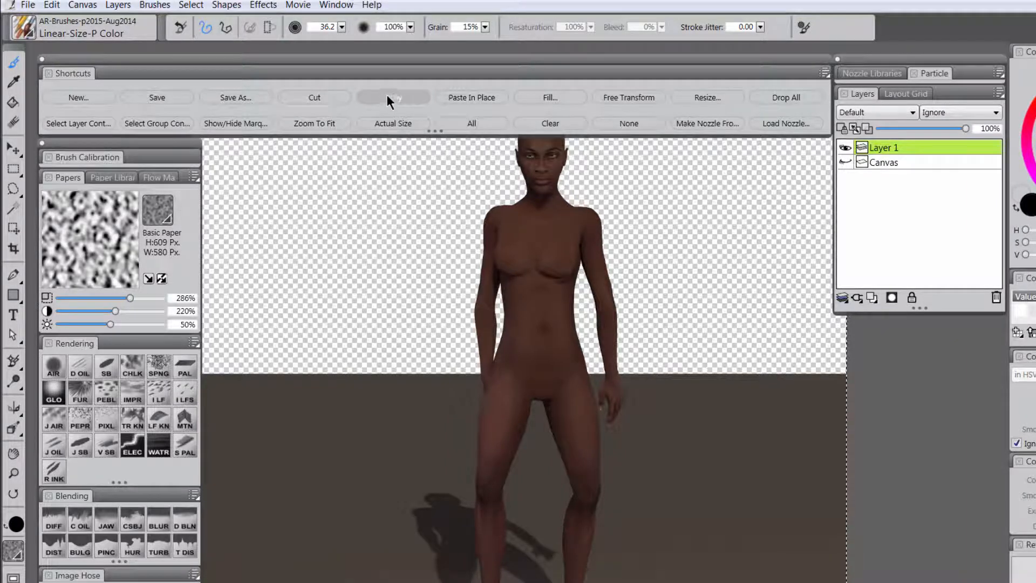
- Create a new 14 by 11 inch image at 300 pixels per inch and paste the copied figure into it
click(81, 98)
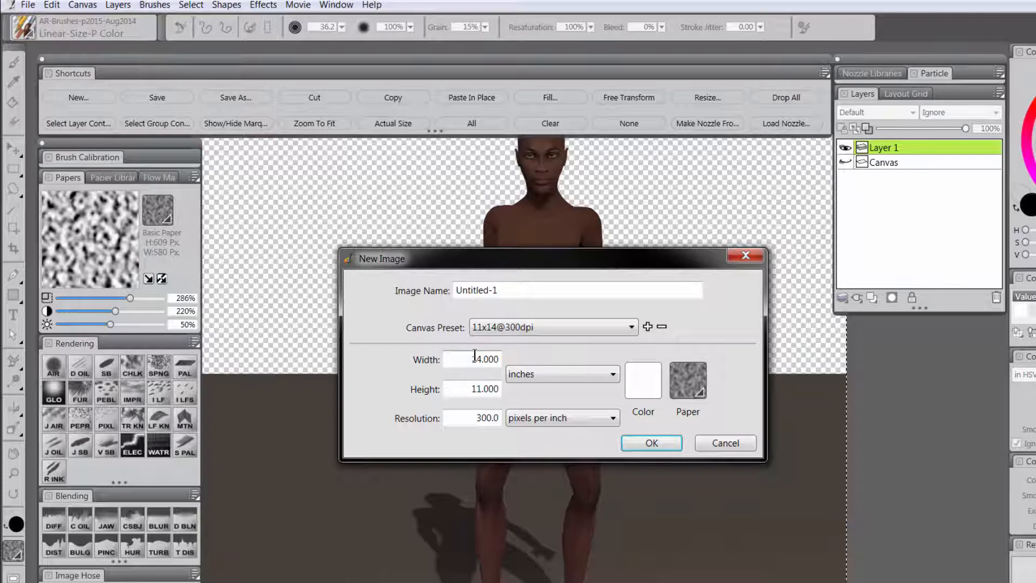
click(635, 448)
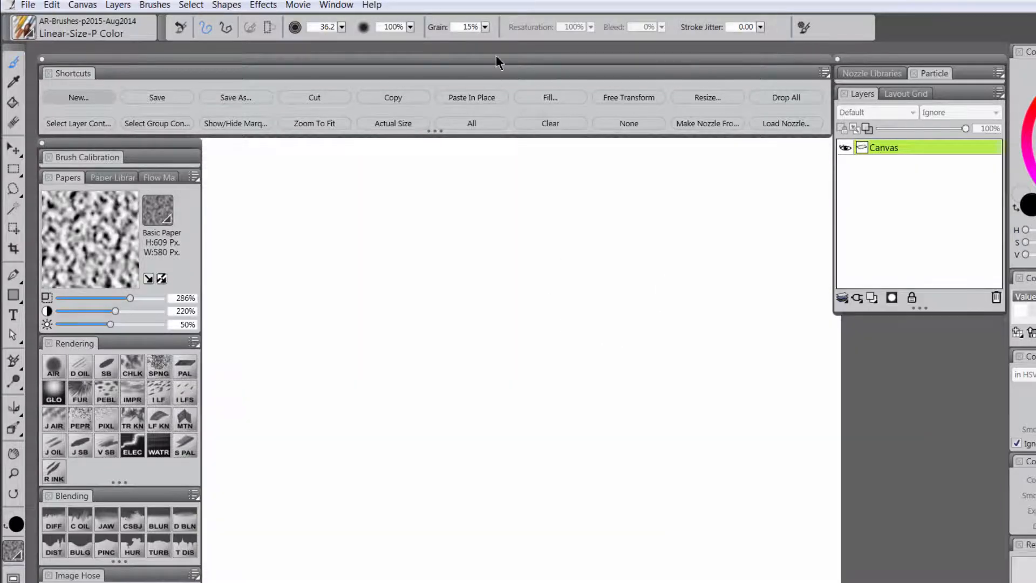
click(462, 99)
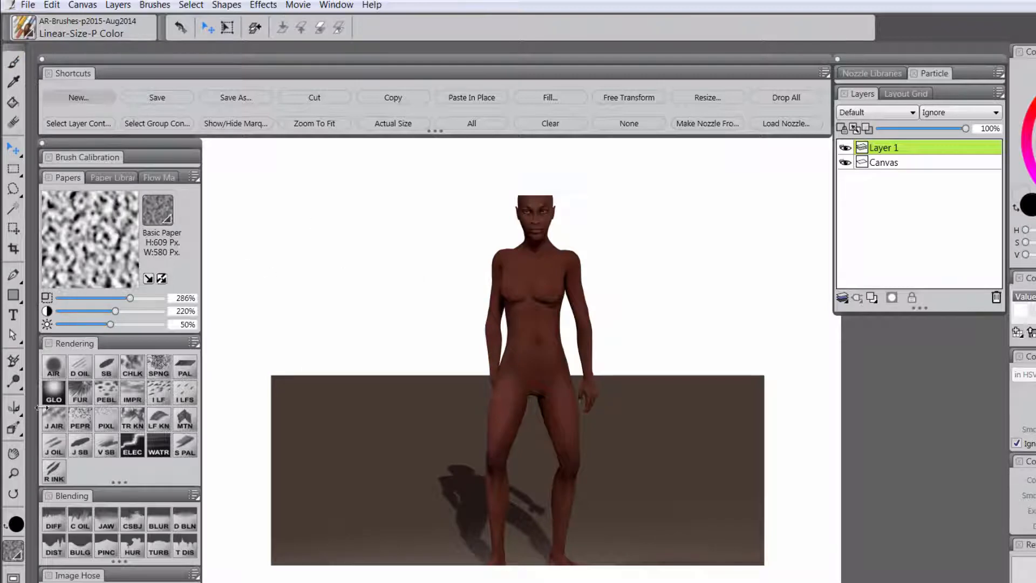
click(13, 473)
alt+click(317, 473)
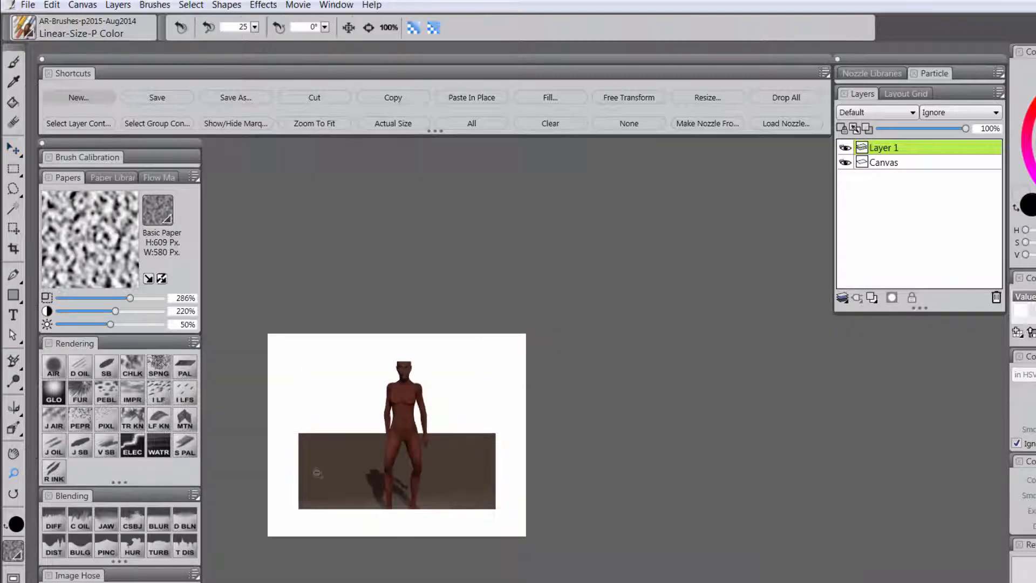
click(360, 459)
drag(365, 445, 416, 458)
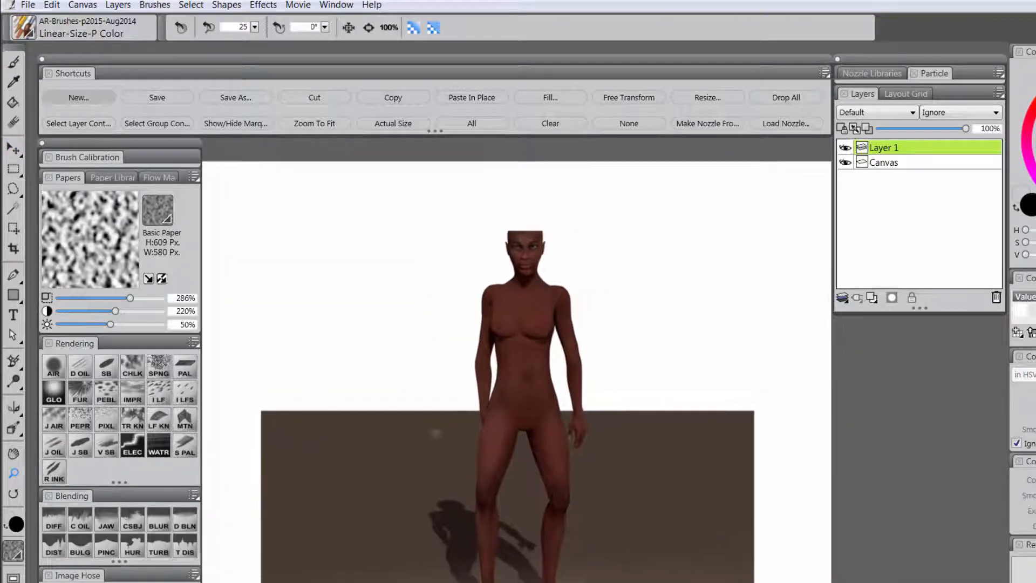
alt+click(440, 432)
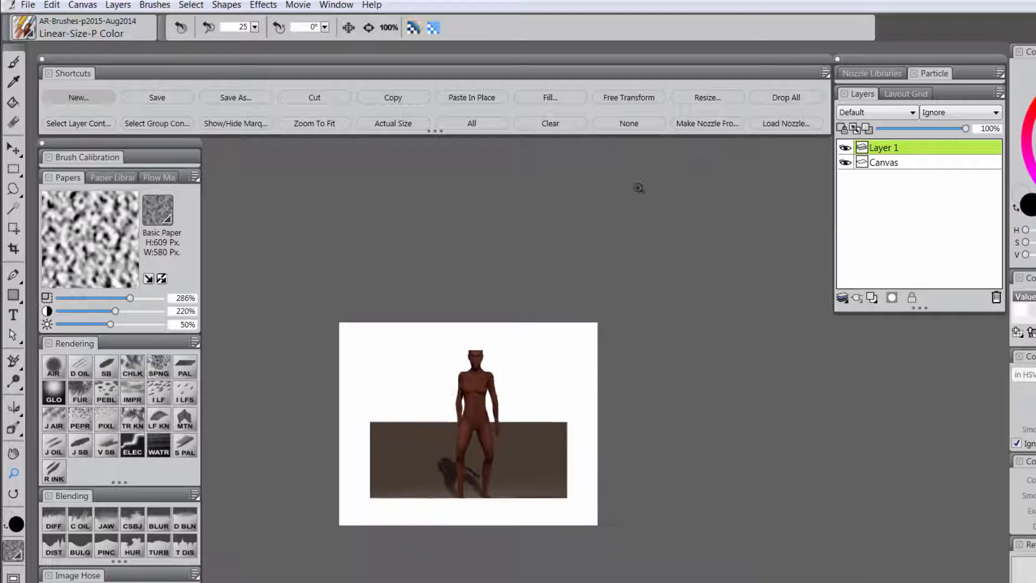
- Enlarge the pasted figure layer with Free Transform until it extends past both sides of the canvas, and apply the change
click(626, 97)
drag(565, 351, 609, 307)
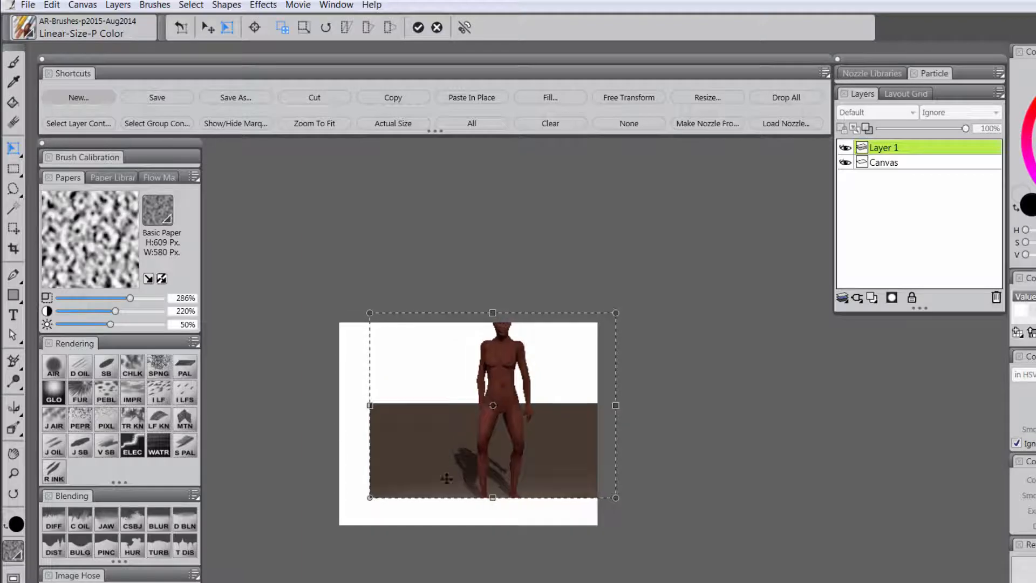
drag(340, 519, 327, 527)
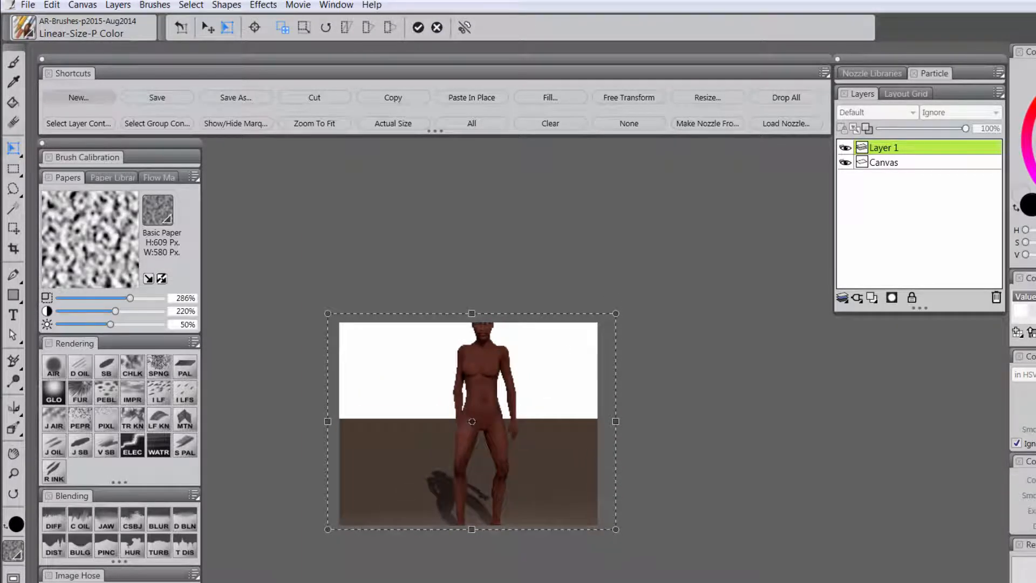
click(419, 31)
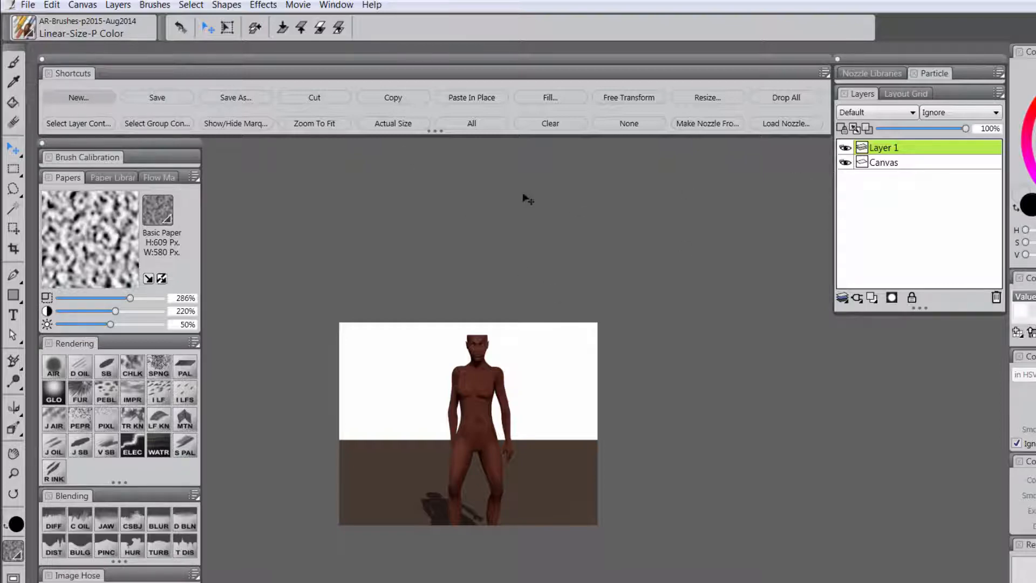
- Enlarge the figure further with Free Transform and reposition it so the head and torso fill the page height
click(619, 98)
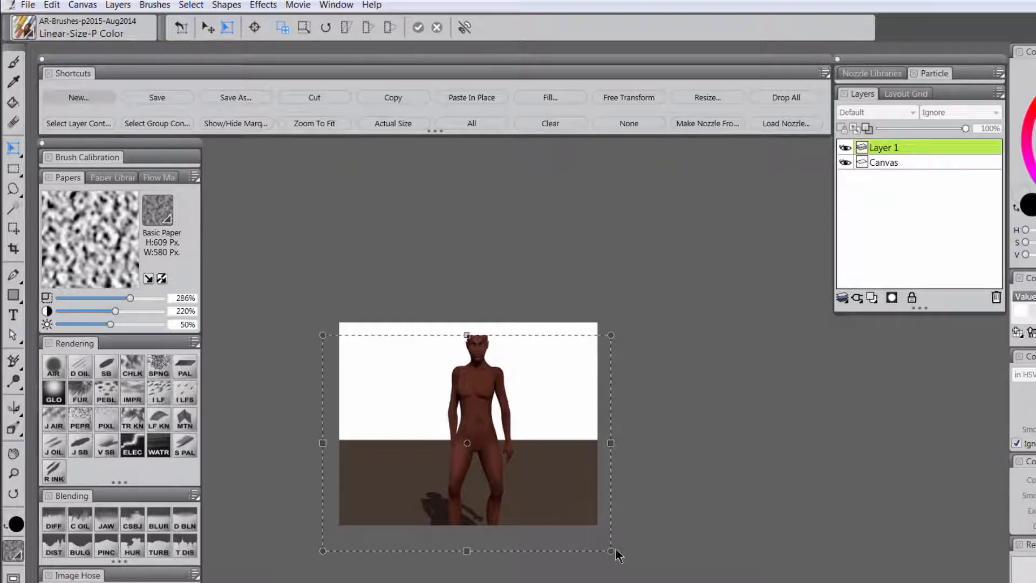
drag(611, 551, 851, 582)
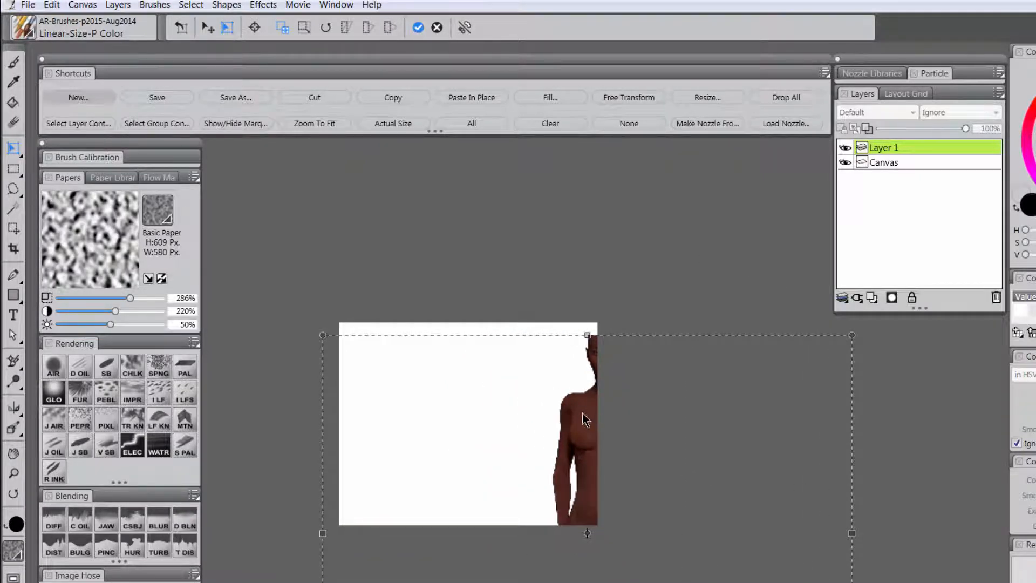
key(f)
drag(585, 420, 484, 413)
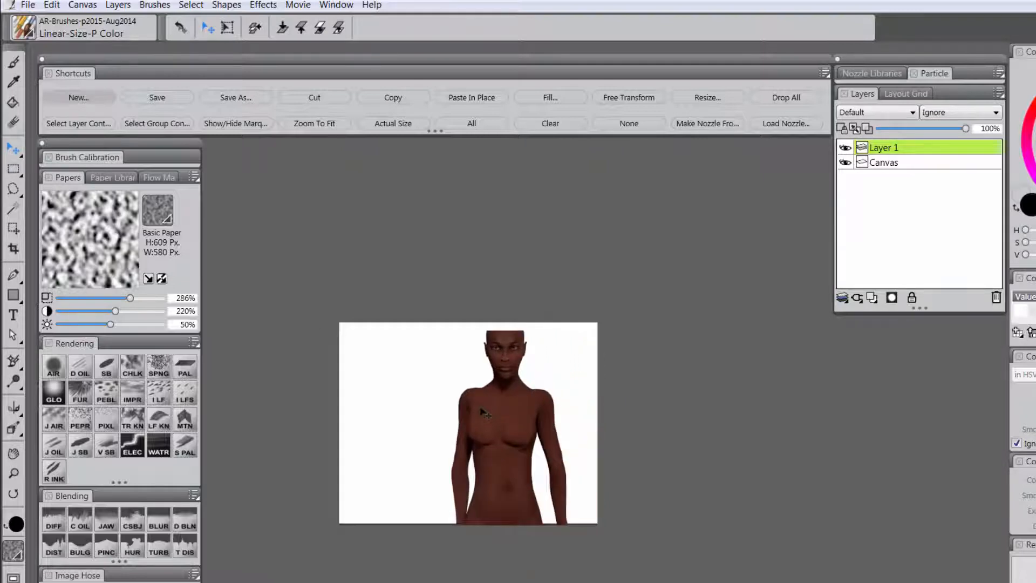
double_click(13, 474)
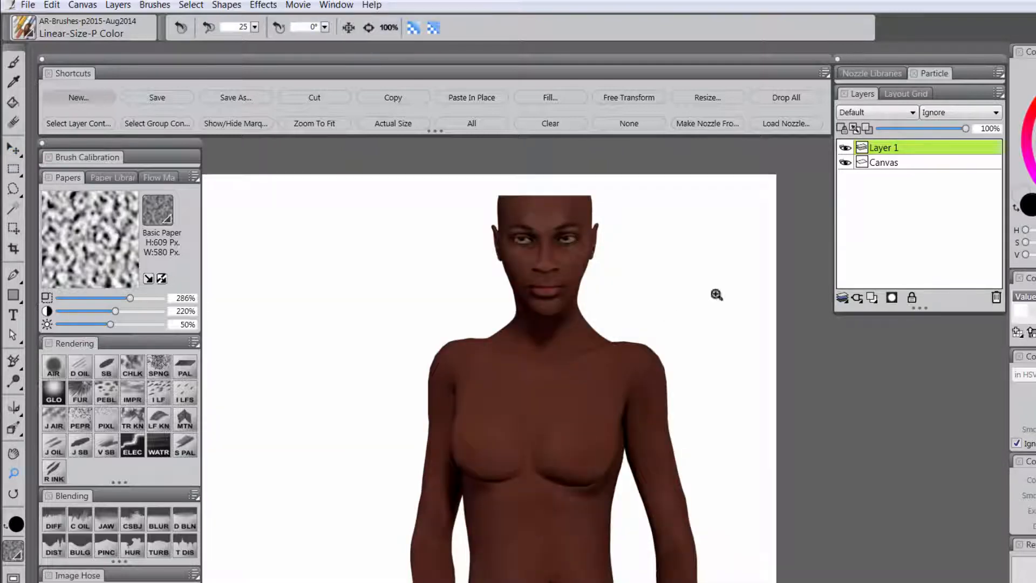
- Rename the figure's layer as reference and lower its opacity to 38%
double_click(887, 150)
text(reference)
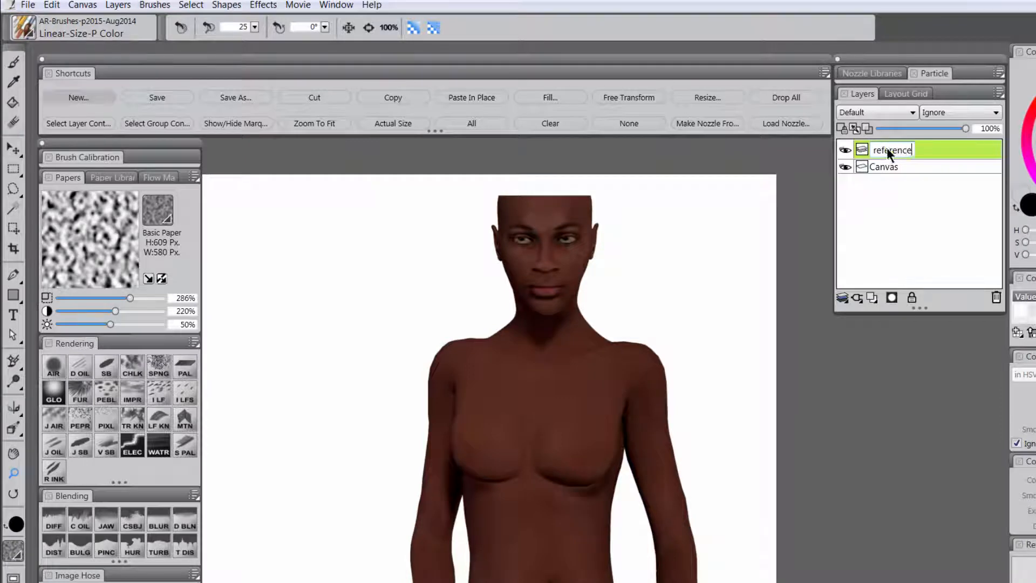
key(Return)
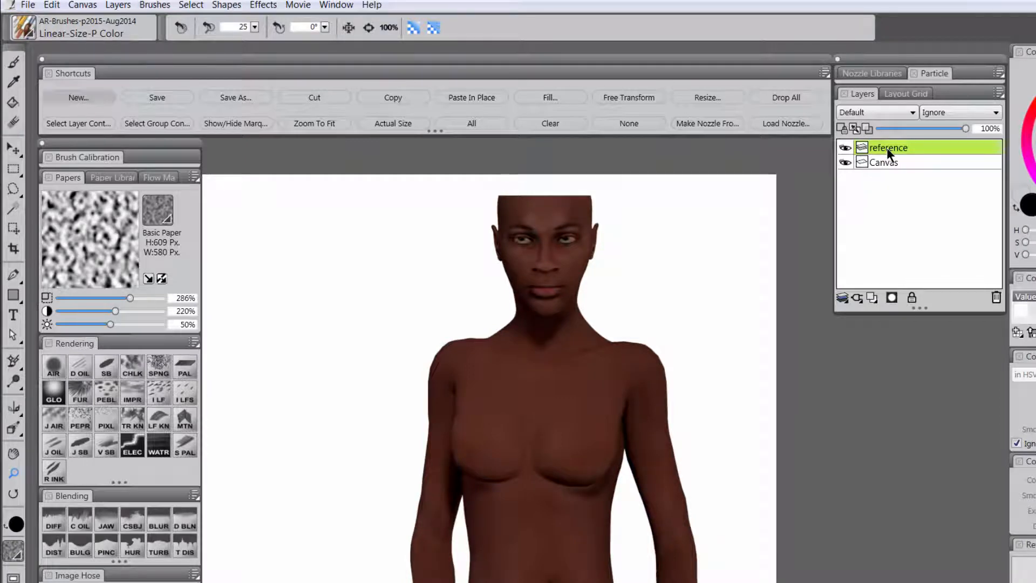
click(910, 129)
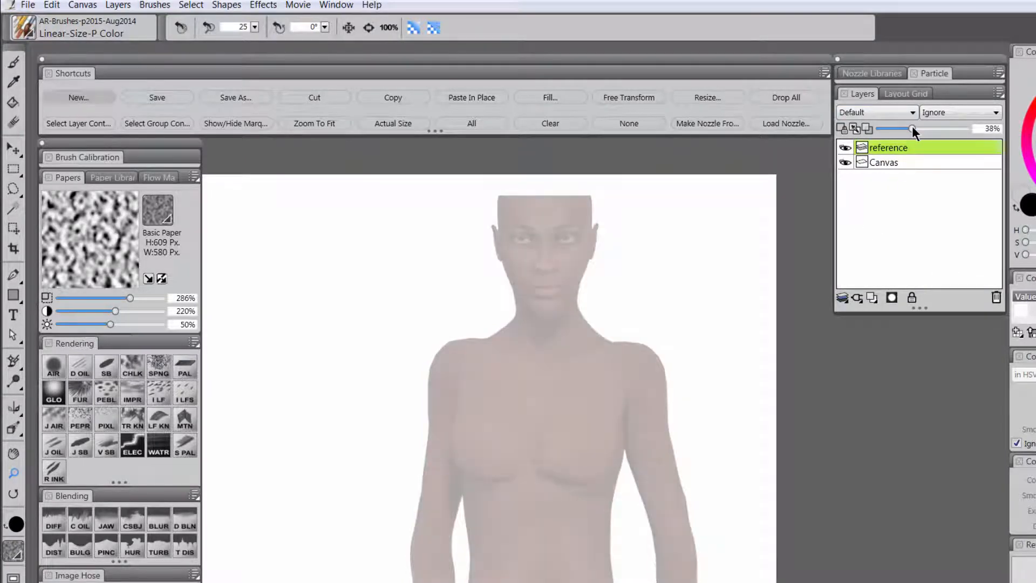
- Add a new layer named sketch and place it directly beneath the reference layer
click(872, 297)
drag(885, 151, 887, 172)
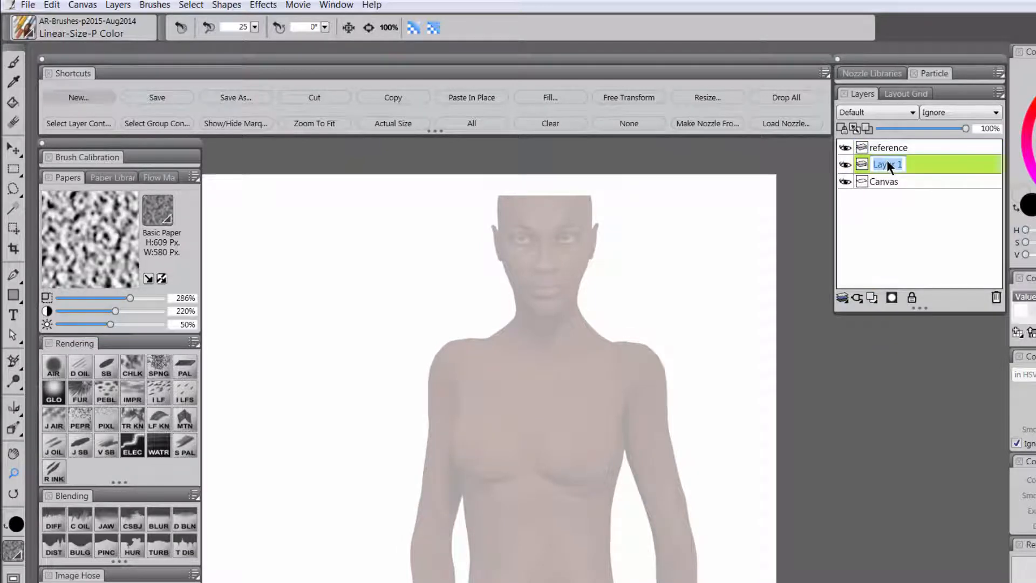
text(sketch)
key(Return)
- With the Detail Oils Brush at size 2.0, trace the figure's right side of the head, from skull and ear to chin
click(624, 456)
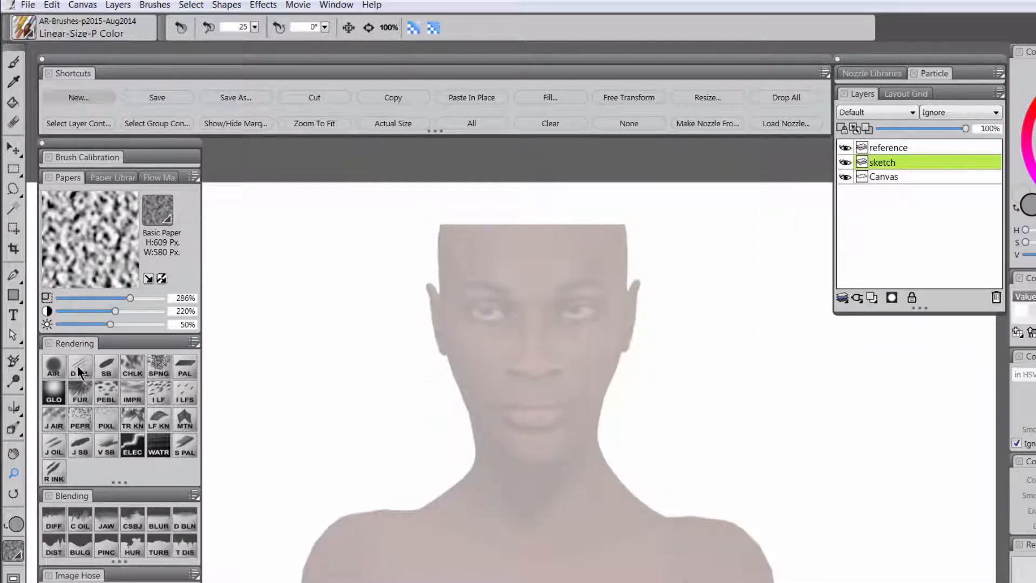
key(b)
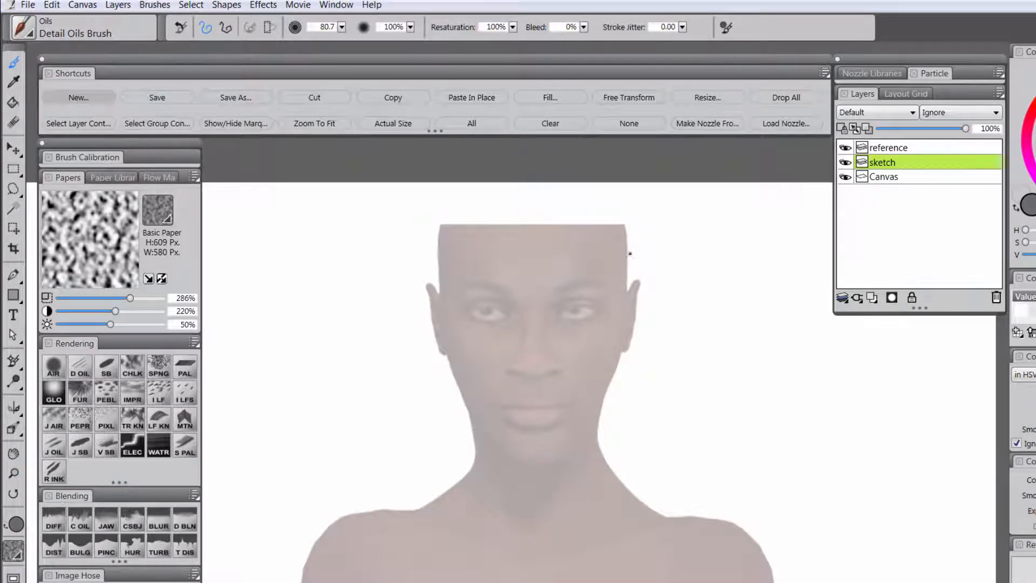
mouse_move(599, 412)
mouse_down()
mouse_move(561, 435)
mouse_move(585, 426)
mouse_up()
mouse_move(599, 506)
mouse_down()
mouse_move(578, 475)
mouse_move(571, 492)
mouse_up()
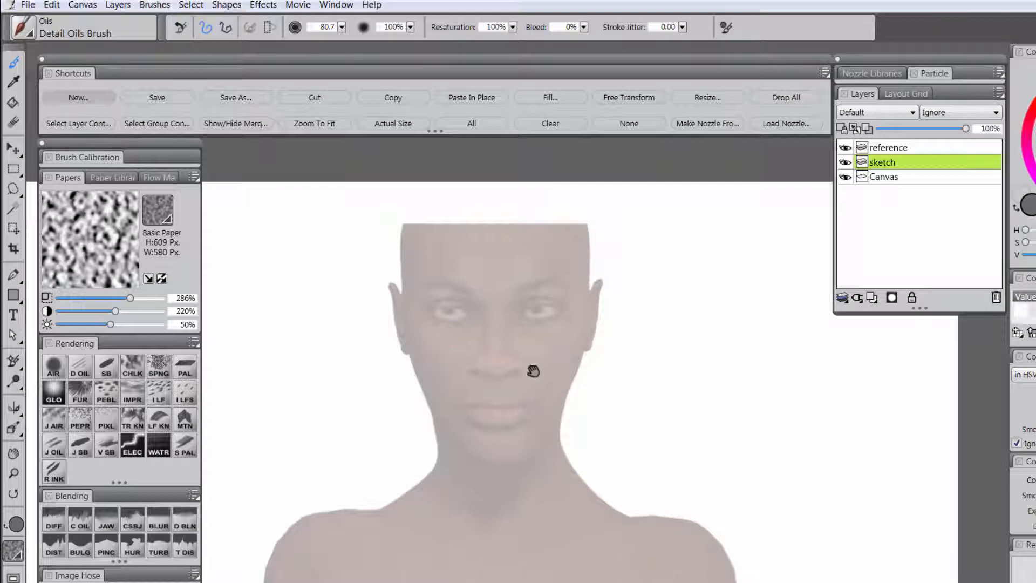
mouse_move(532, 370)
mouse_down()
mouse_move(493, 440)
mouse_move(465, 428)
mouse_up()
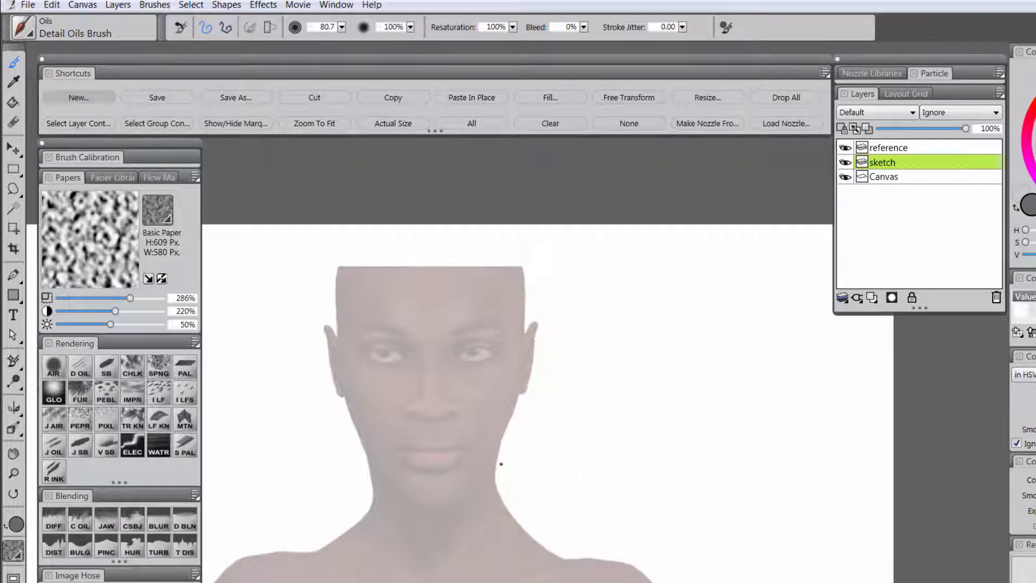
mouse_move(464, 499)
mouse_down()
mouse_move(539, 428)
mouse_move(550, 436)
mouse_up()
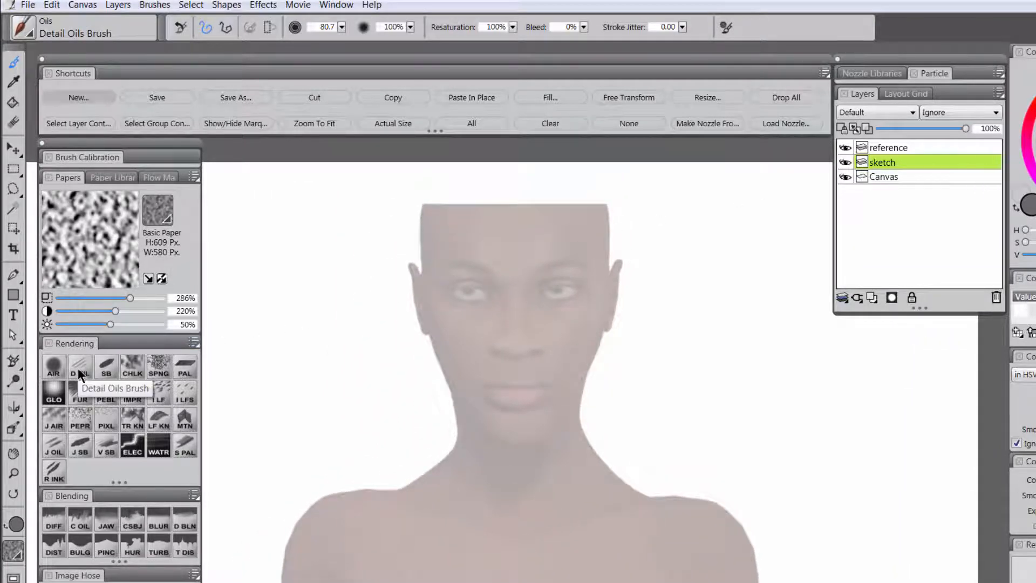
drag(518, 262, 475, 311)
mouse_move(381, 317)
mouse_down()
mouse_move(399, 272)
mouse_move(367, 281)
mouse_up()
key(ctrl+z)
drag(378, 319, 381, 241)
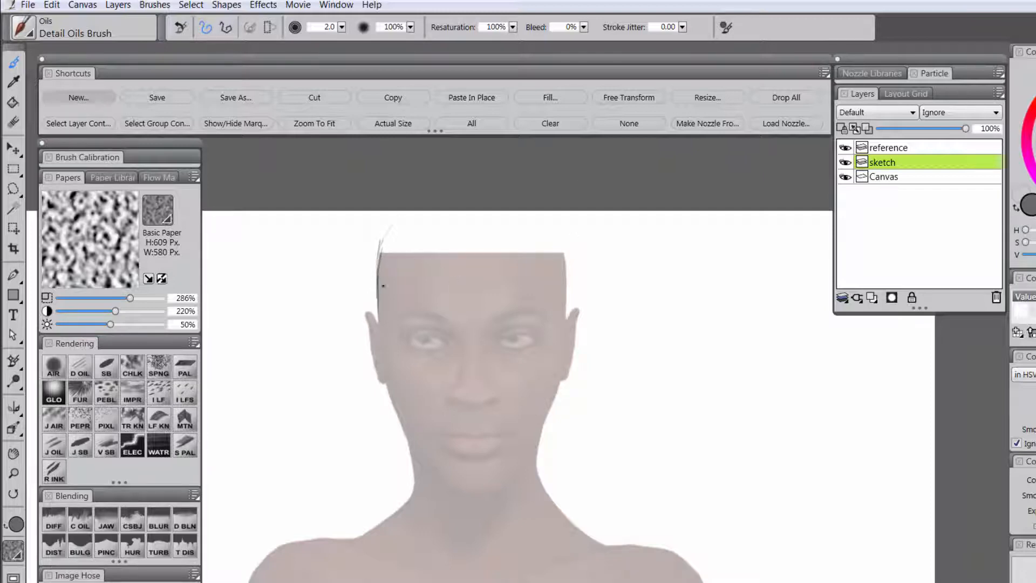
mouse_move(377, 316)
mouse_down()
mouse_move(383, 385)
mouse_move(380, 333)
mouse_move(405, 433)
mouse_move(470, 491)
mouse_up()
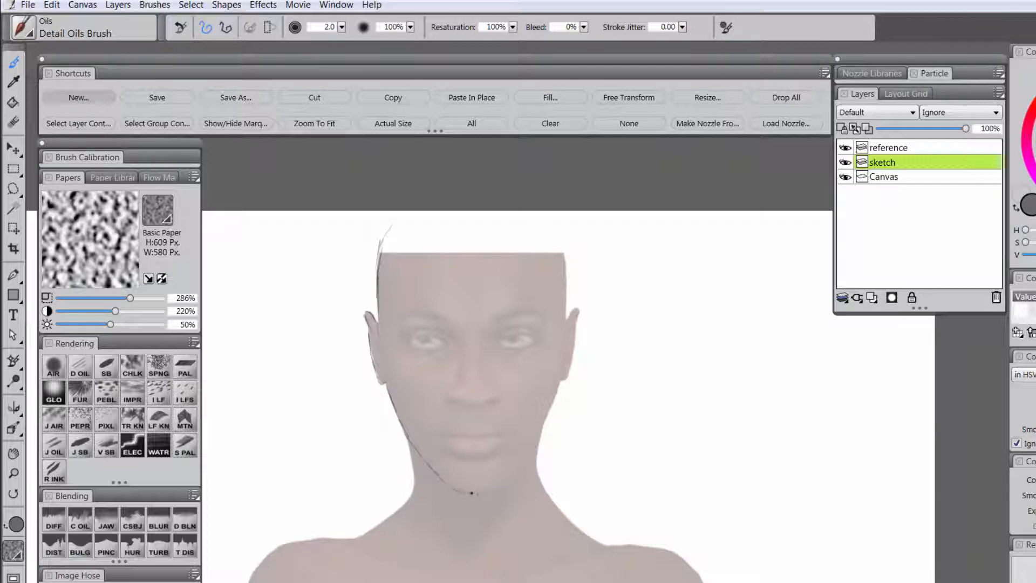
- Raise the reference layer's opacity and make the sketch layer active again
click(896, 152)
drag(925, 129, 933, 128)
click(910, 167)
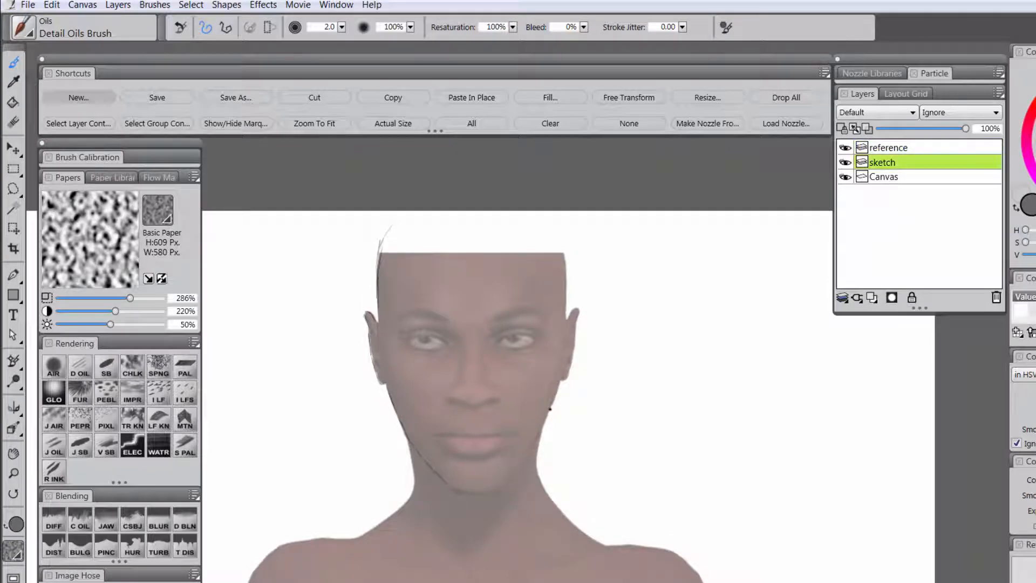
- Trace the other side of the head, curve both sides of the skull up to the canvas edge, and detail the ears
drag(567, 339, 563, 249)
drag(389, 228, 410, 210)
drag(566, 256, 539, 213)
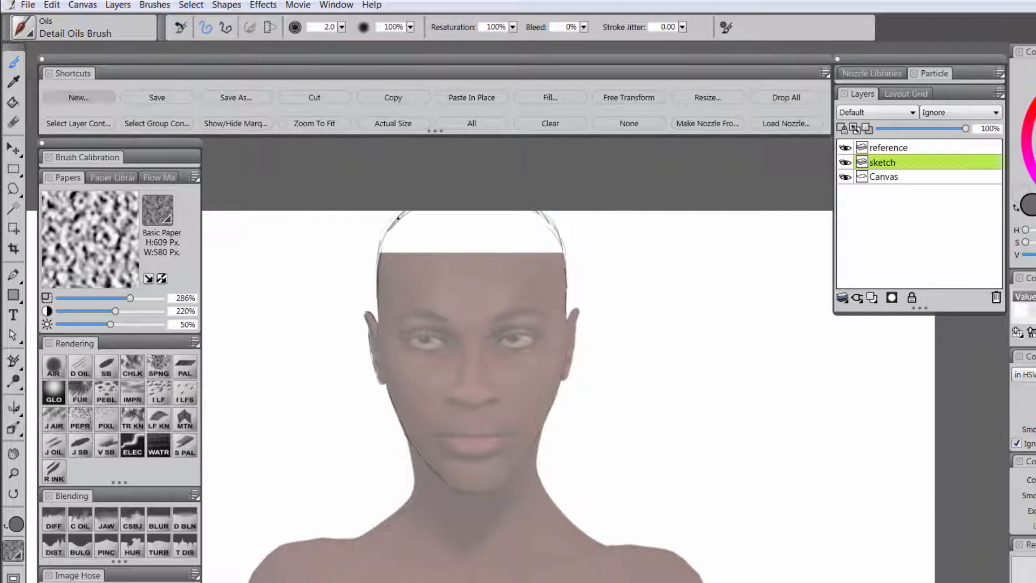
drag(385, 243, 410, 211)
mouse_move(567, 317)
mouse_down()
mouse_move(580, 313)
mouse_move(564, 378)
mouse_move(570, 362)
mouse_up()
drag(373, 328, 377, 362)
- Sketch the eyelids and eye corners of both eyes and outline the two eyebrows
drag(488, 521, 493, 444)
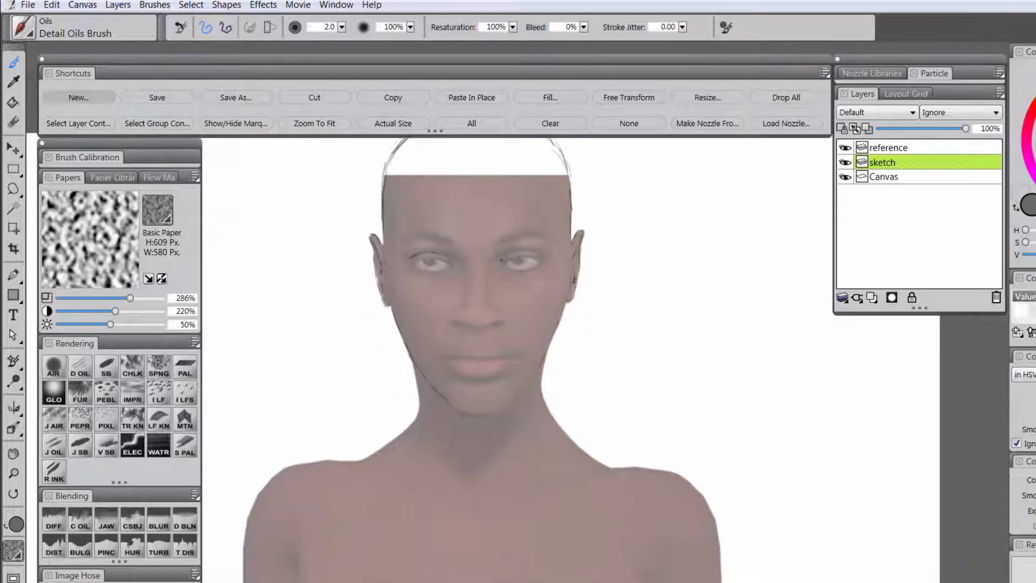
drag(501, 260, 536, 252)
mouse_move(411, 263)
mouse_down()
mouse_move(440, 258)
mouse_move(417, 269)
mouse_move(427, 268)
mouse_up()
mouse_move(503, 263)
mouse_down()
mouse_move(535, 263)
mouse_move(506, 268)
mouse_up()
drag(533, 261, 526, 259)
key(ctrl+z)
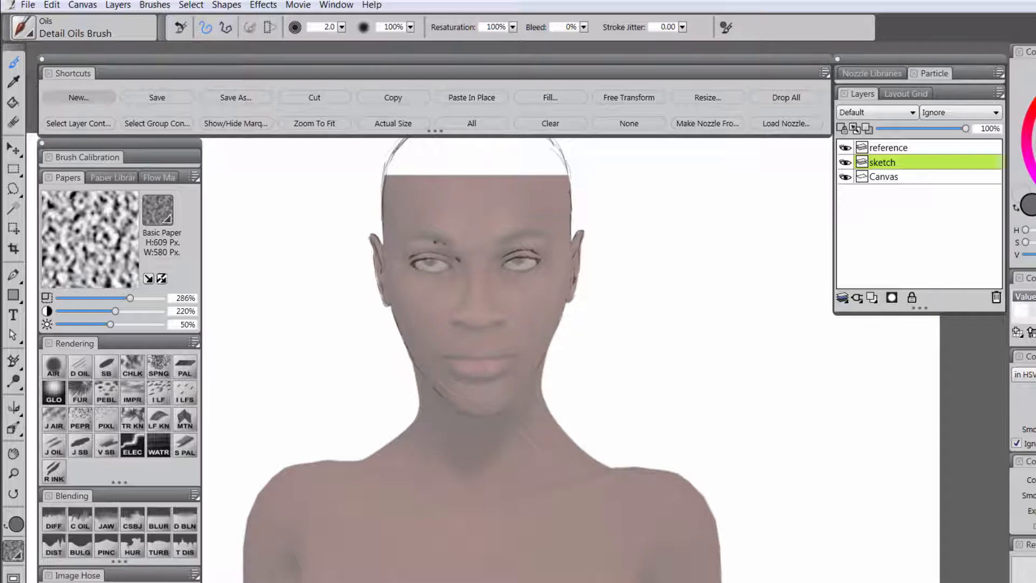
drag(406, 234, 433, 235)
drag(501, 240, 544, 229)
- Sketch the nostrils, the line between the lips, and the upper and lower lip contours
drag(506, 322, 504, 325)
key(m)
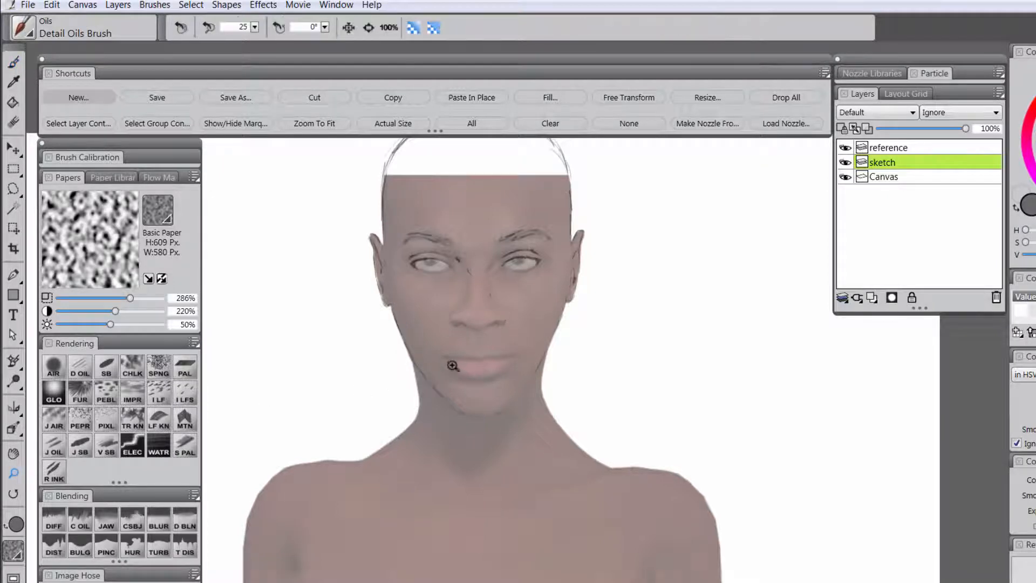
click(454, 366)
click(485, 372)
drag(492, 379, 495, 439)
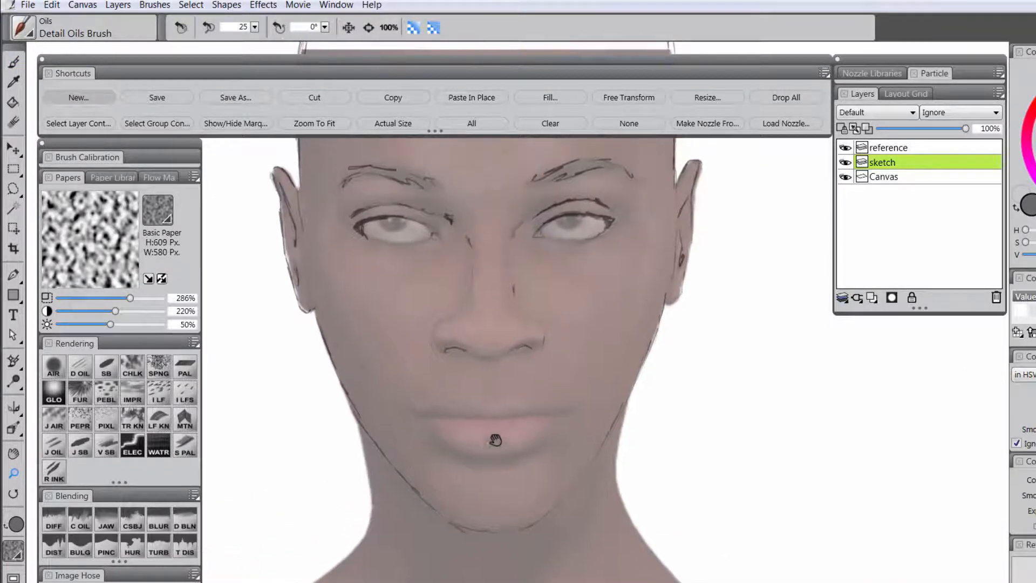
mouse_move(438, 416)
mouse_down()
mouse_move(419, 416)
mouse_move(580, 411)
mouse_up()
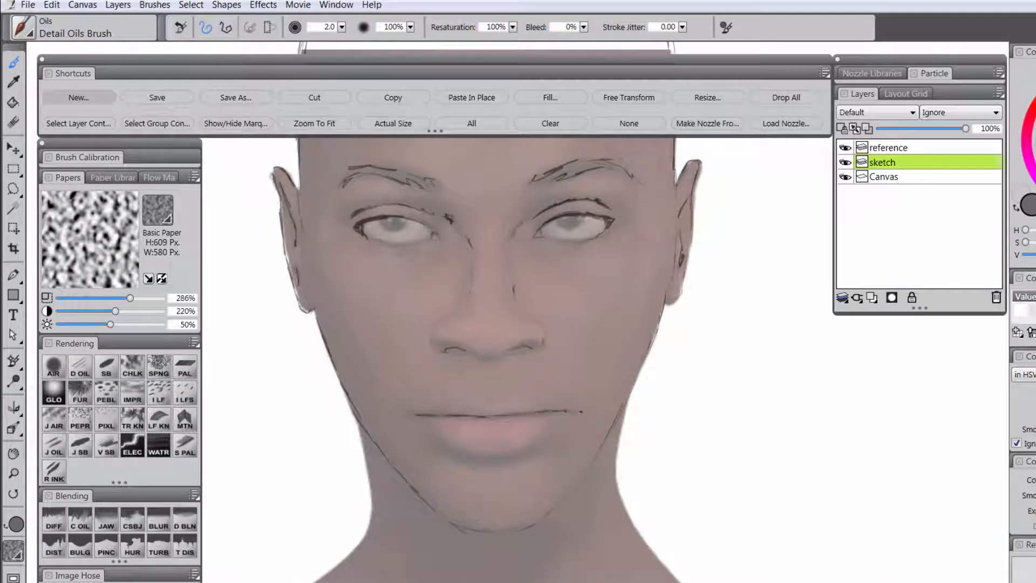
drag(417, 414, 528, 404)
drag(436, 435, 549, 421)
- Touch up the side of the nose and the lower edges of both ears
click(515, 266)
drag(315, 310, 311, 292)
drag(668, 288, 670, 274)
scroll(481, 317, up, 4)
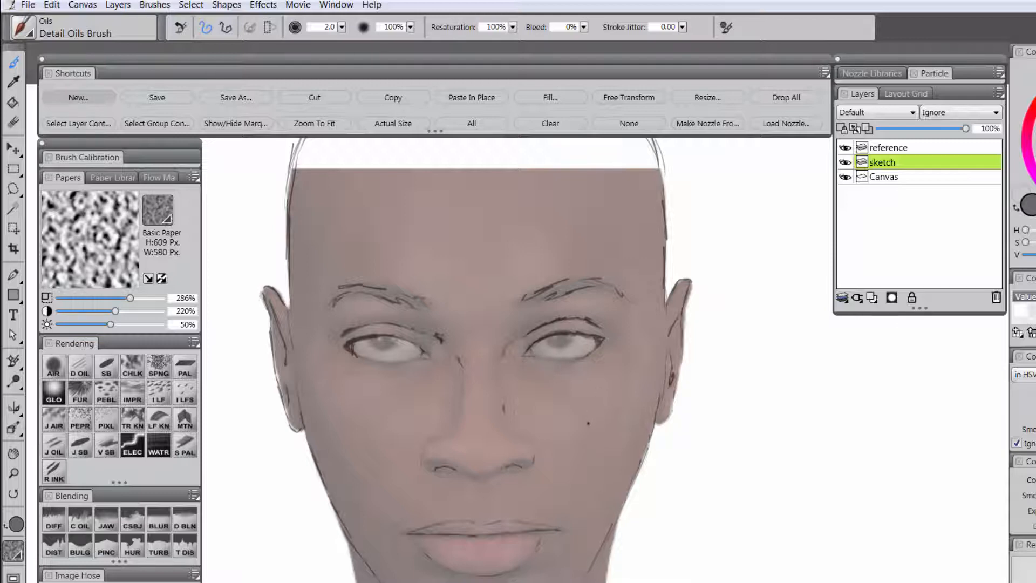
drag(420, 329, 403, 428)
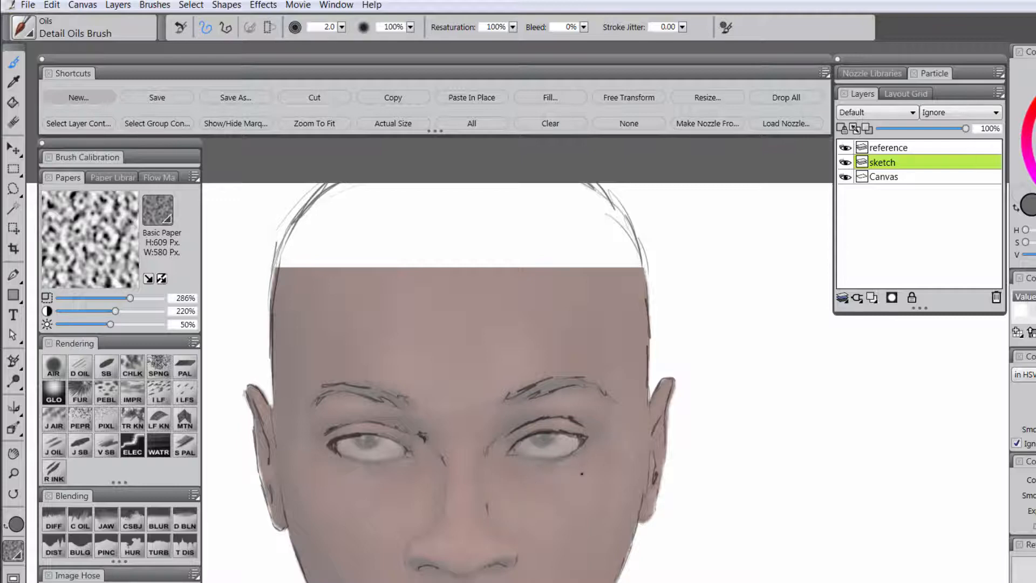
- Trace both sides of the neck from the jaw down to the shoulders
drag(474, 537, 510, 319)
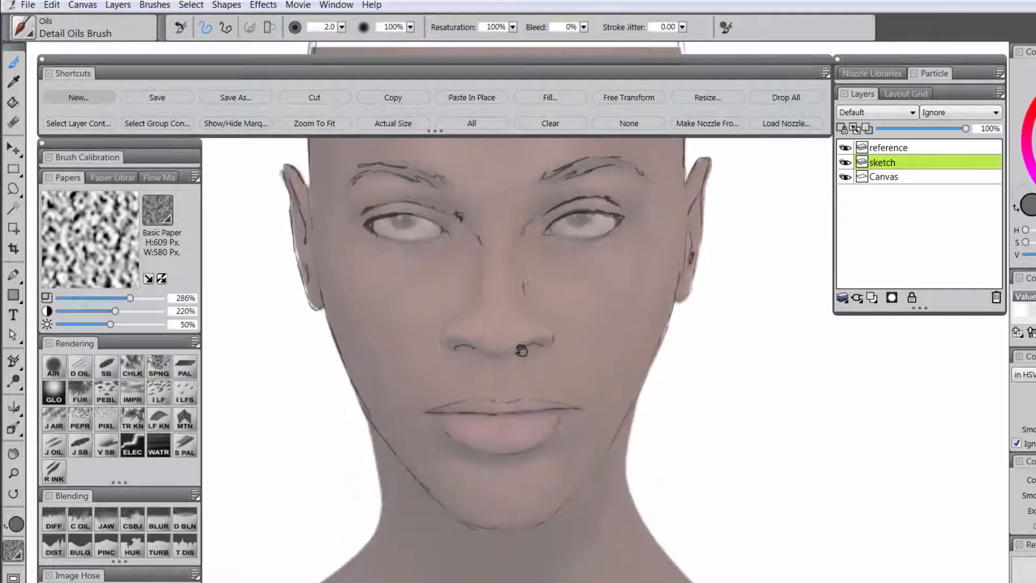
drag(517, 438, 559, 278)
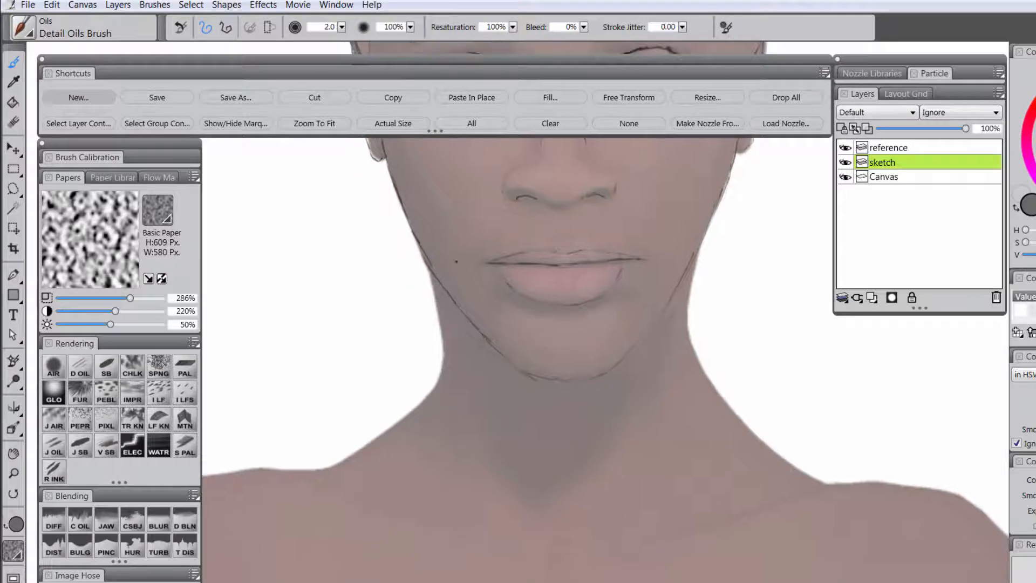
drag(430, 273, 439, 375)
drag(416, 408, 331, 469)
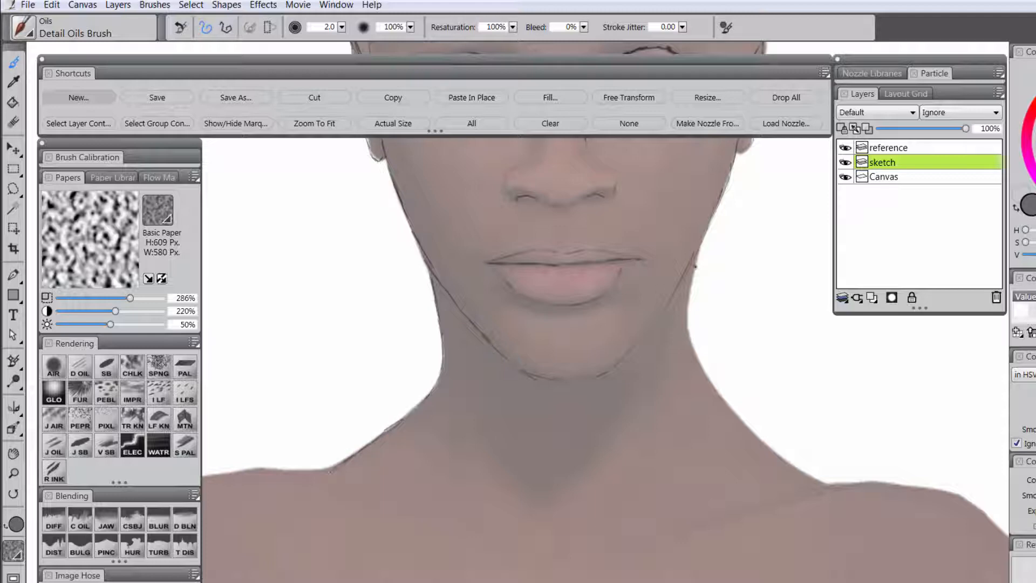
mouse_move(695, 266)
mouse_down()
mouse_move(690, 347)
mouse_move(727, 406)
mouse_move(793, 469)
mouse_up()
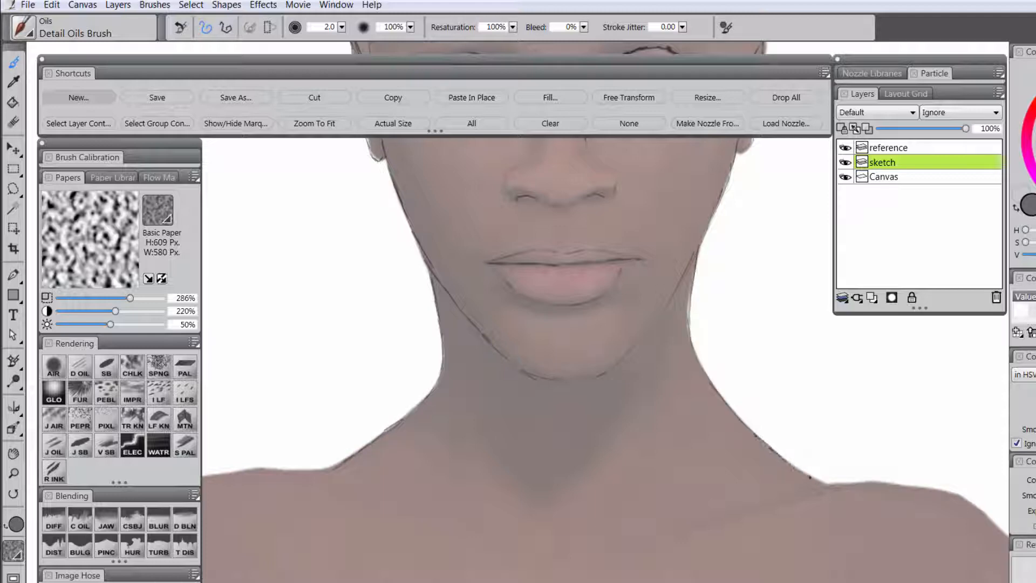
- Trace the figure's right shoulder and the outer edge of the upper arm, with short strokes marking the collarbone
mouse_move(392, 463)
mouse_down()
mouse_move(595, 357)
mouse_move(387, 368)
mouse_move(323, 428)
mouse_move(300, 501)
mouse_up()
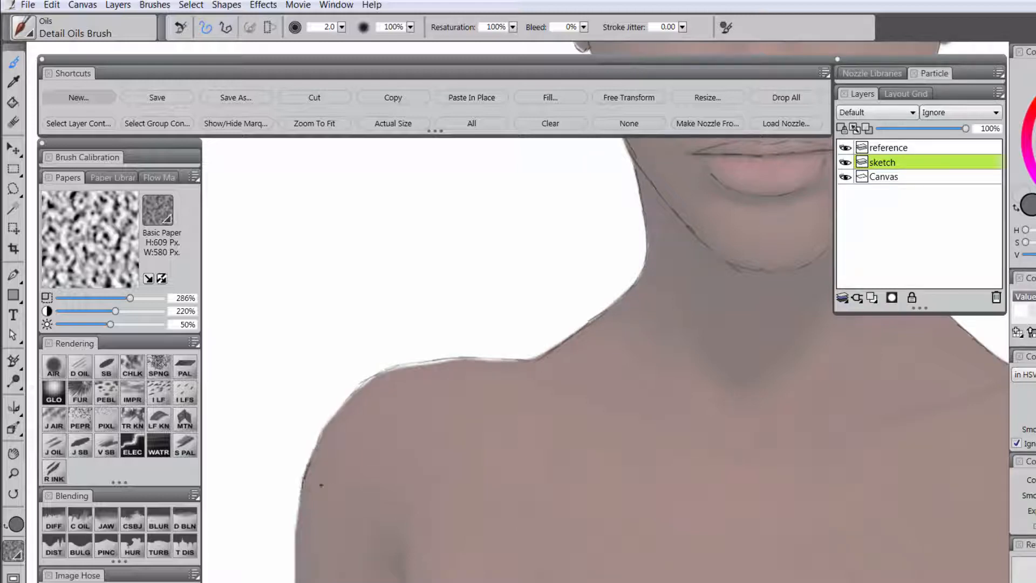
drag(769, 441, 413, 435)
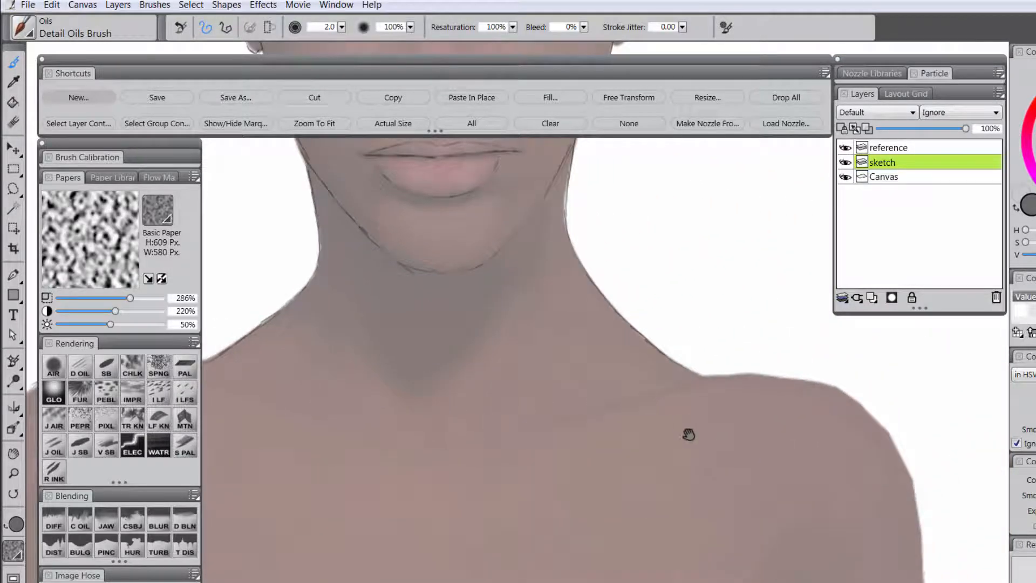
drag(689, 434, 504, 352)
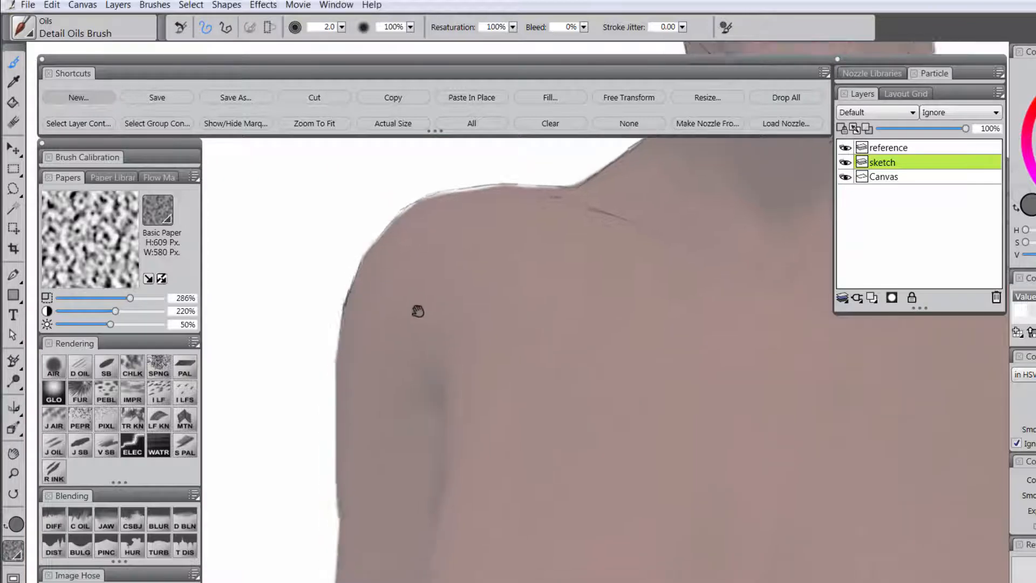
drag(418, 312, 423, 279)
mouse_move(346, 286)
mouse_down()
mouse_move(343, 480)
mouse_move(379, 391)
mouse_move(364, 343)
mouse_move(349, 363)
mouse_move(337, 479)
mouse_up()
mouse_move(363, 430)
mouse_down()
mouse_move(379, 265)
mouse_move(349, 454)
mouse_up()
mouse_move(358, 508)
mouse_down()
mouse_move(411, 268)
mouse_move(394, 247)
mouse_move(356, 445)
mouse_move(355, 520)
mouse_up()
drag(534, 302, 427, 454)
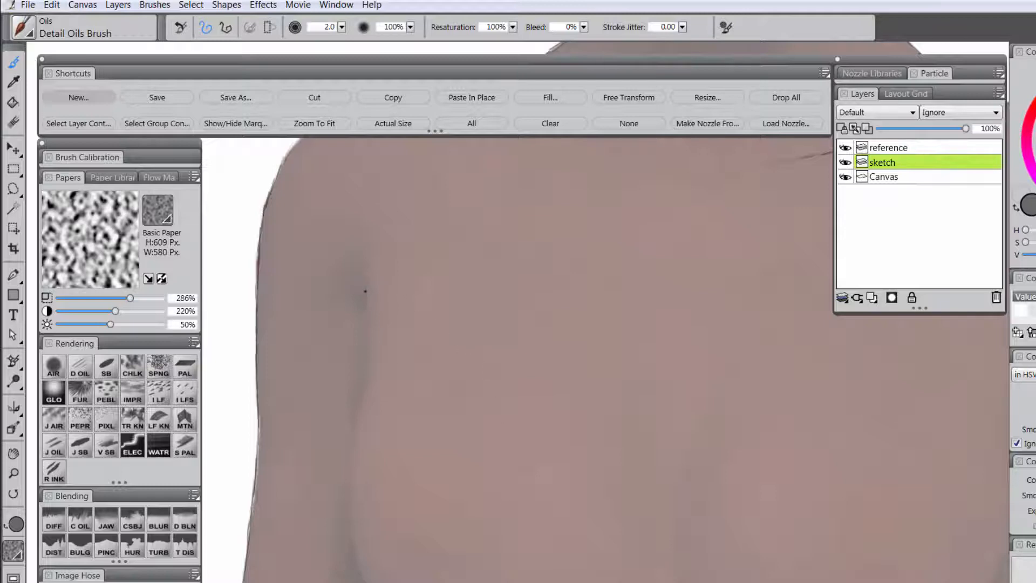
- Trace the crease at the figure's right armpit and the outer and lower contour of the right breast
drag(564, 423, 498, 343)
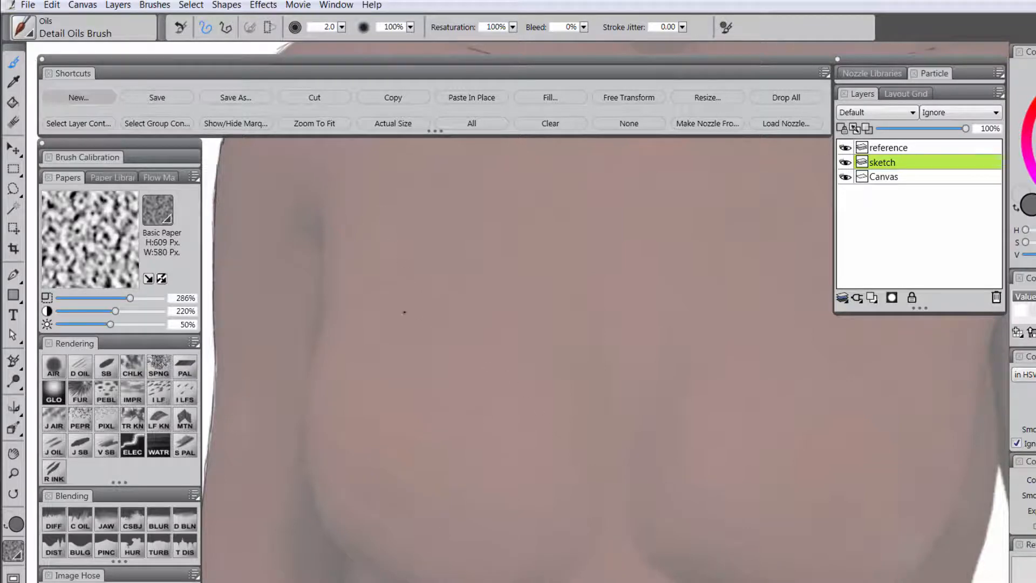
drag(405, 363, 426, 384)
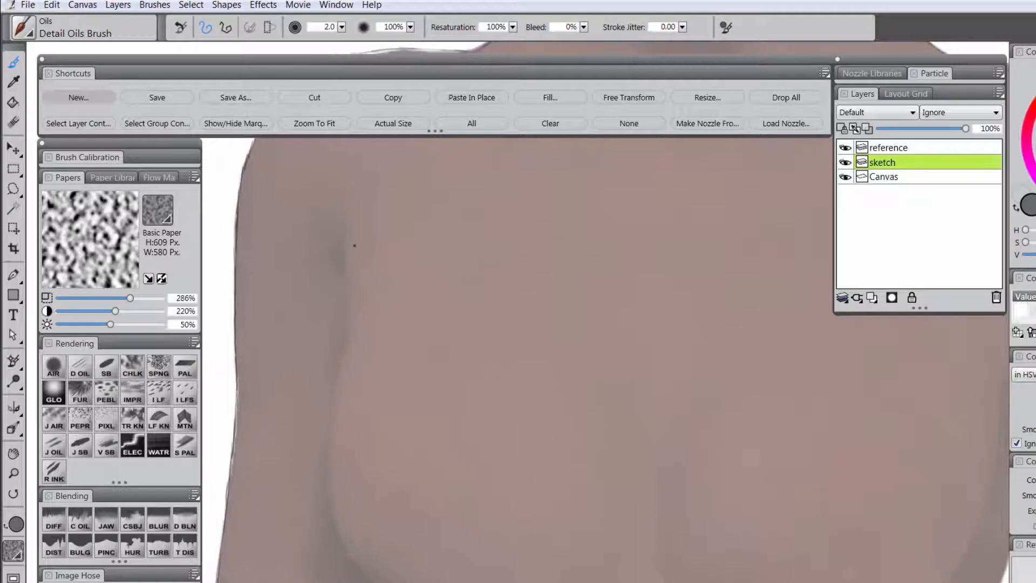
drag(345, 246, 347, 315)
drag(545, 450, 516, 406)
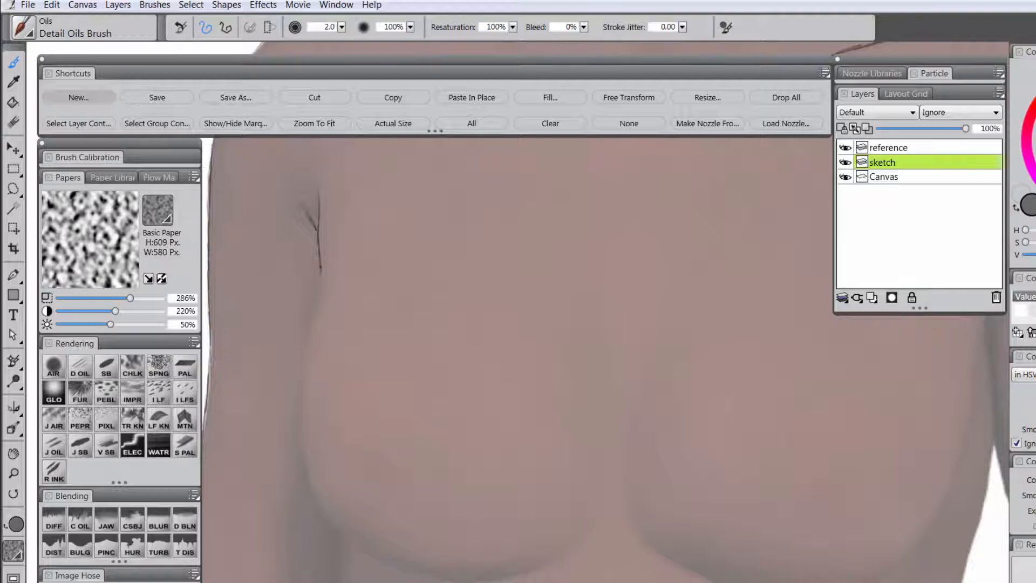
mouse_move(321, 280)
mouse_down()
mouse_move(297, 409)
mouse_move(312, 494)
mouse_move(364, 551)
mouse_move(442, 576)
mouse_up()
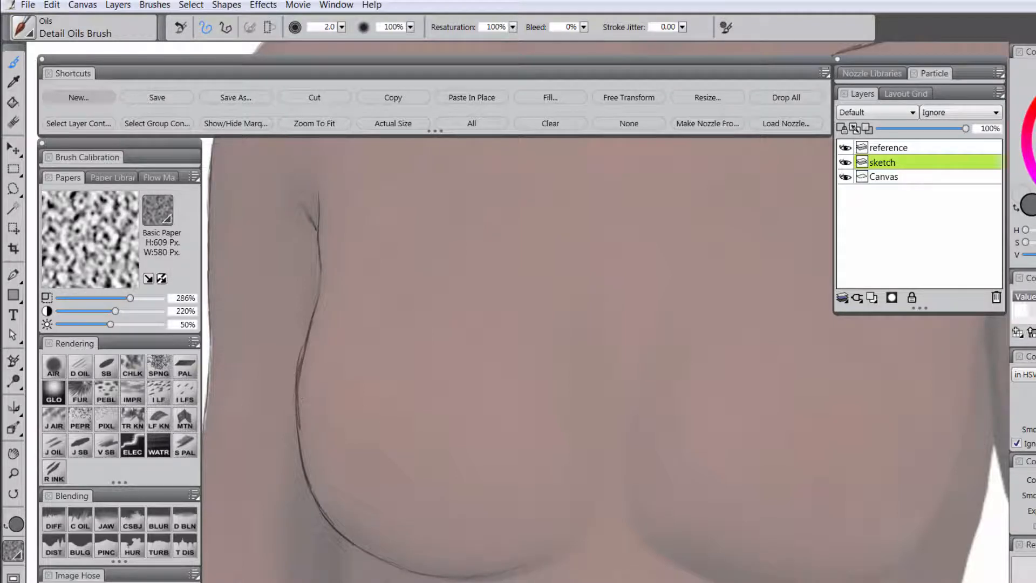
- Strengthen the right breast's upper outer contour and extend its underside line toward the middle of the chest
drag(321, 319, 299, 361)
drag(327, 298, 299, 349)
mouse_move(320, 308)
mouse_down()
mouse_move(322, 267)
mouse_move(297, 356)
mouse_up()
key(n)
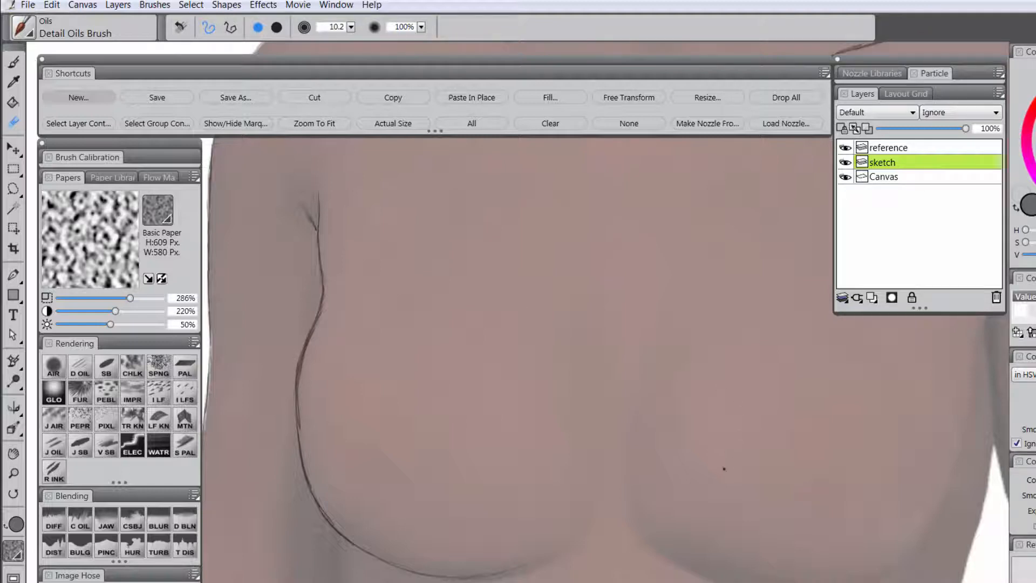
key(b)
drag(552, 555, 577, 533)
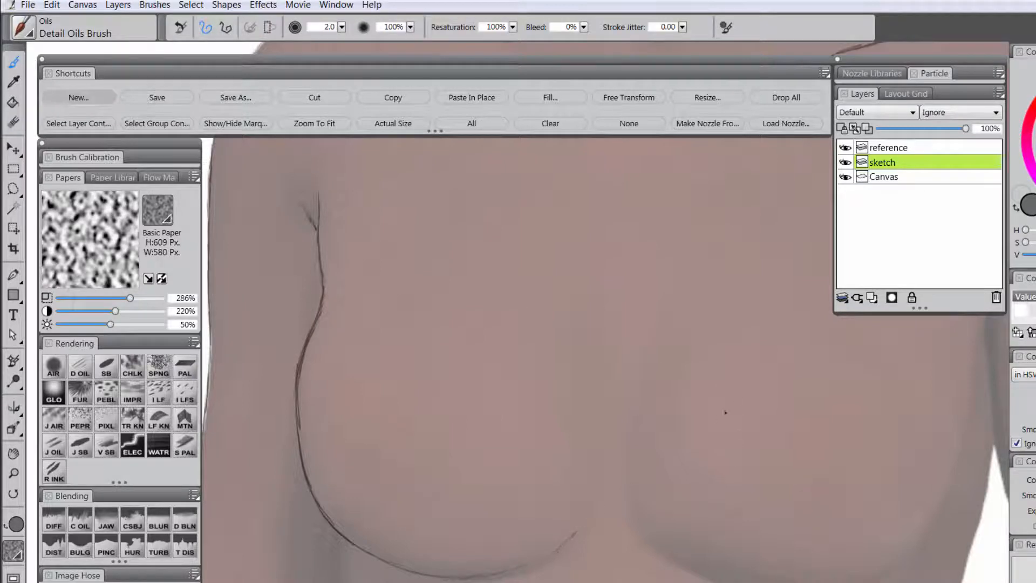
- Trace the left breast's underside and outer contour up to the armpit, adding short crease strokes there
drag(678, 515, 574, 468)
drag(402, 472, 481, 447)
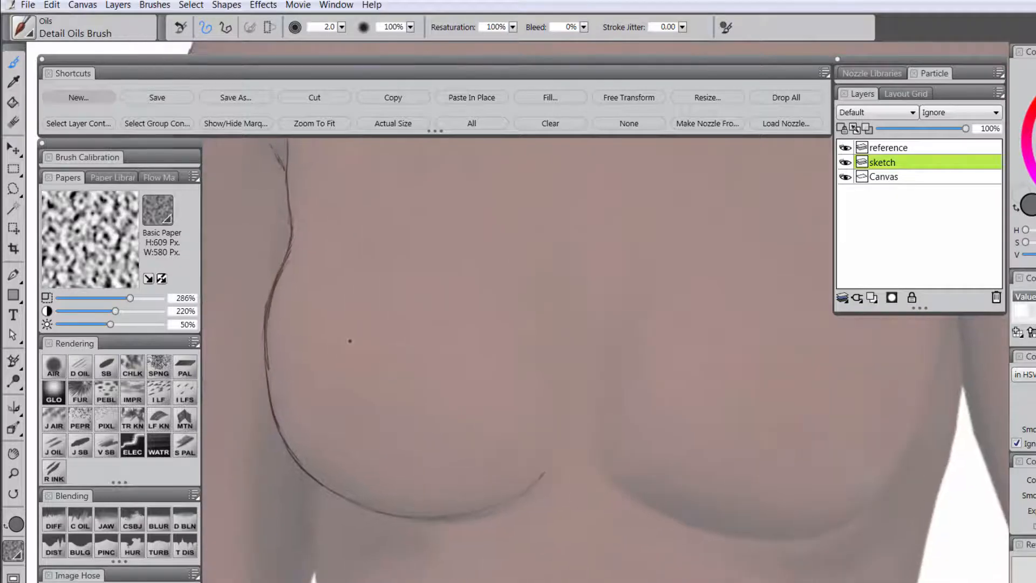
mouse_move(668, 518)
mouse_down()
mouse_move(600, 524)
mouse_move(532, 493)
mouse_move(534, 451)
mouse_up()
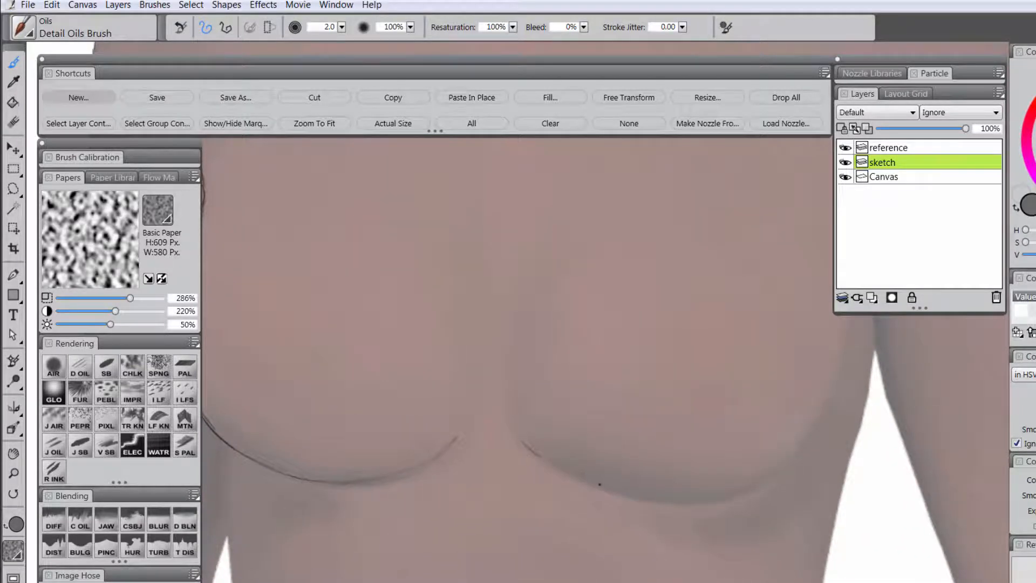
mouse_move(623, 495)
mouse_down()
mouse_move(582, 479)
mouse_move(717, 501)
mouse_move(779, 472)
mouse_move(767, 483)
mouse_move(602, 489)
mouse_move(574, 471)
mouse_up()
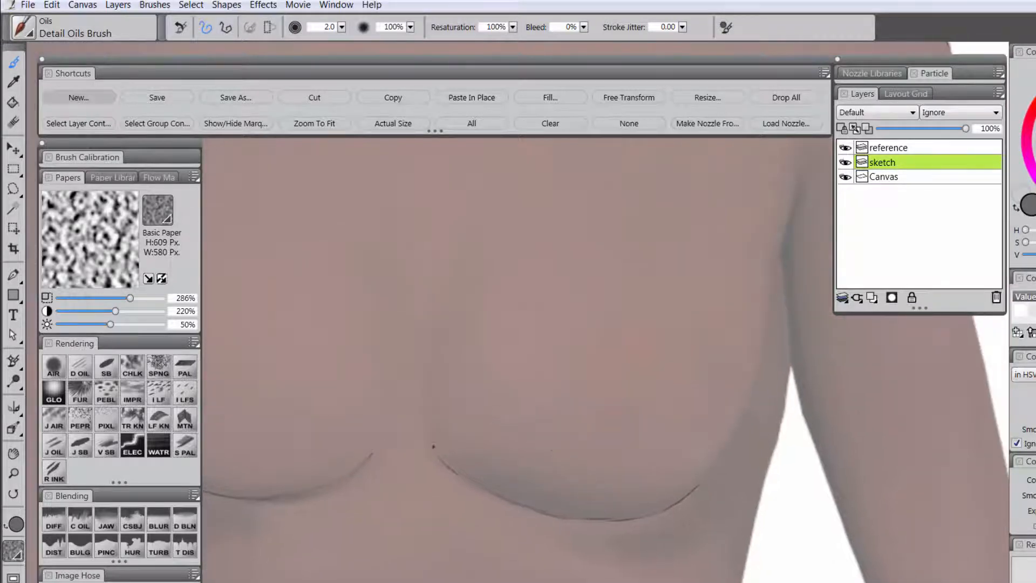
mouse_move(699, 471)
mouse_down()
mouse_move(685, 500)
mouse_move(729, 436)
mouse_move(746, 304)
mouse_move(778, 217)
mouse_up()
drag(768, 268, 752, 286)
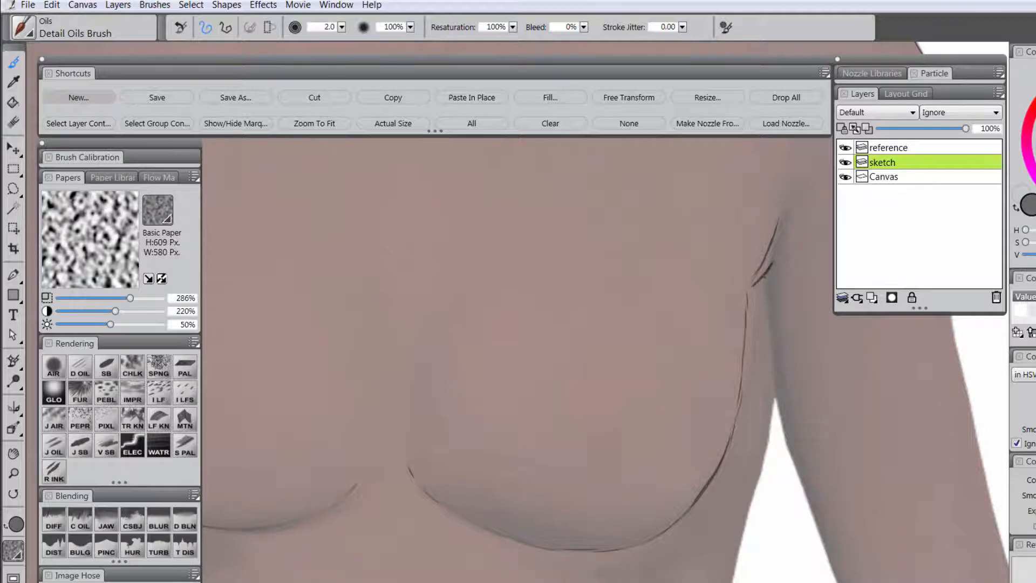
- Trace the outer edge of the figure's left upper arm from the shoulder down toward the elbow
mouse_move(460, 502)
mouse_down()
mouse_move(513, 478)
mouse_move(581, 418)
mouse_up()
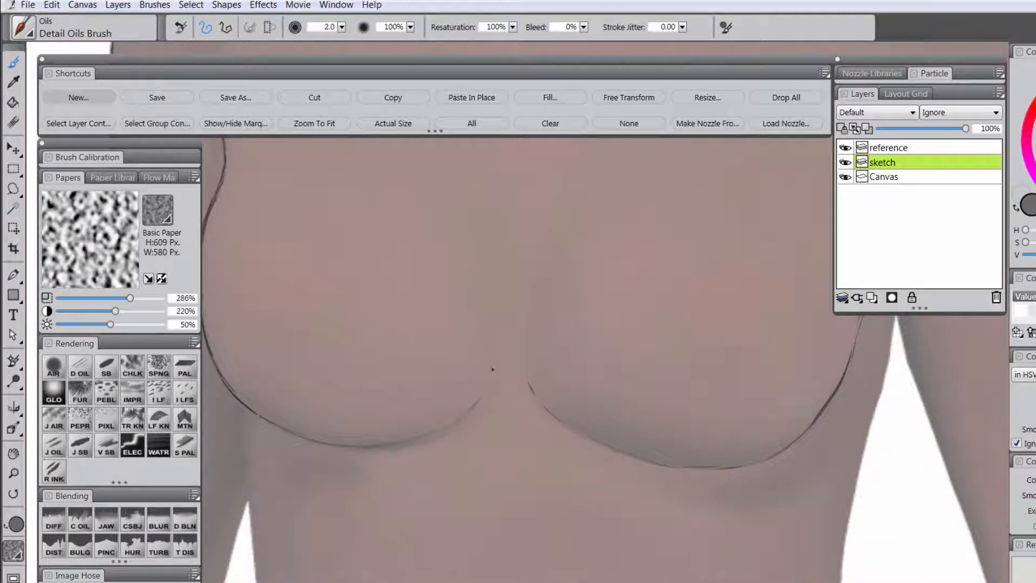
drag(587, 468, 318, 544)
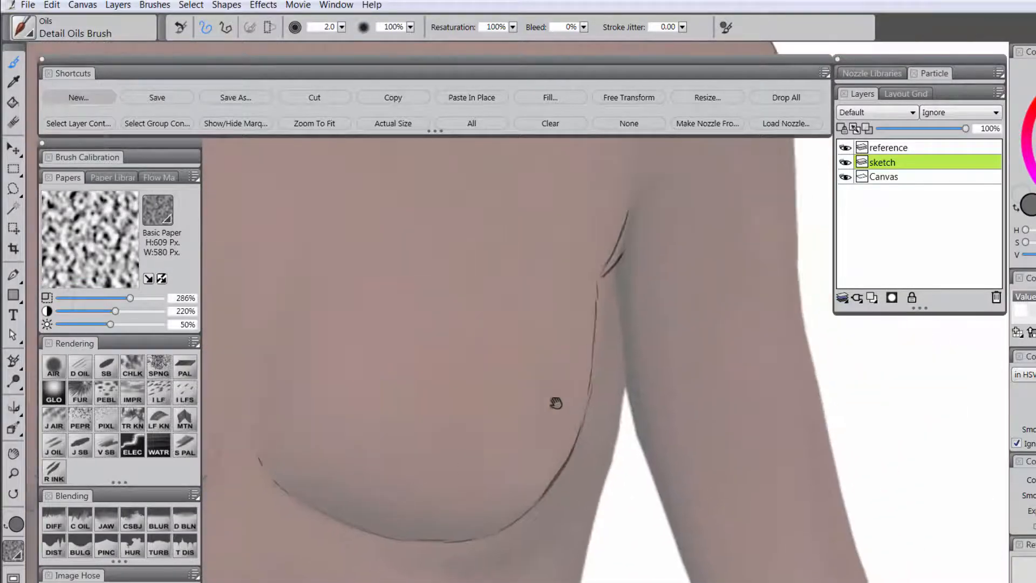
drag(567, 395, 449, 521)
mouse_move(545, 416)
mouse_down()
mouse_move(594, 363)
mouse_move(562, 406)
mouse_up()
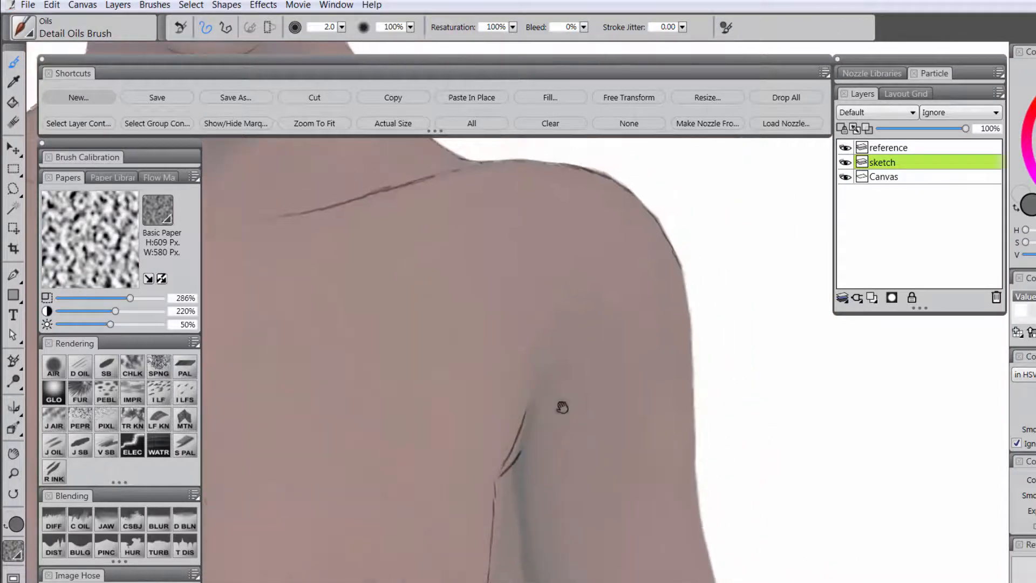
drag(581, 347, 542, 279)
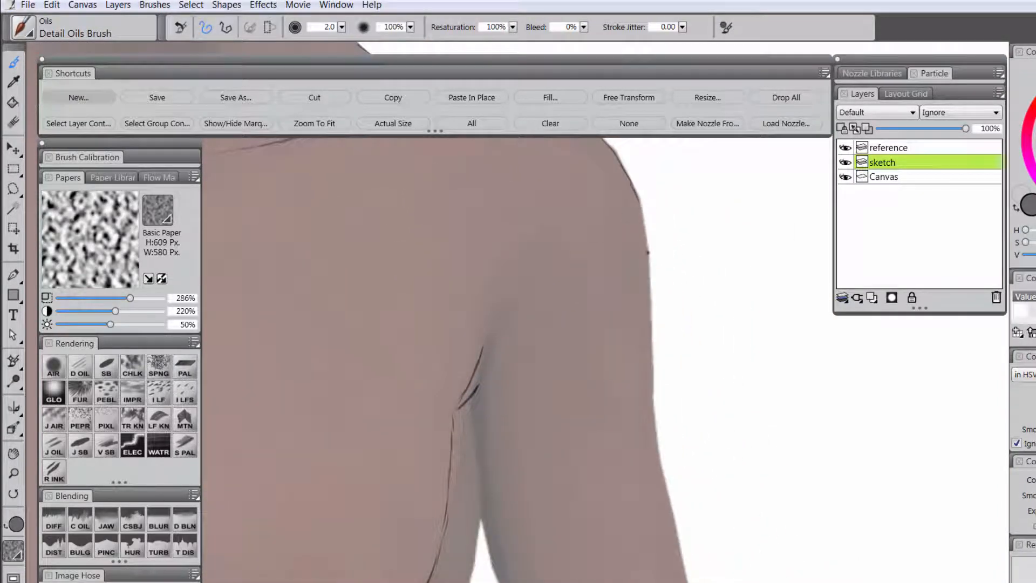
drag(645, 243, 667, 492)
- Trace the left side of the torso from the armpit down past the waist to the hip
drag(546, 458, 504, 300)
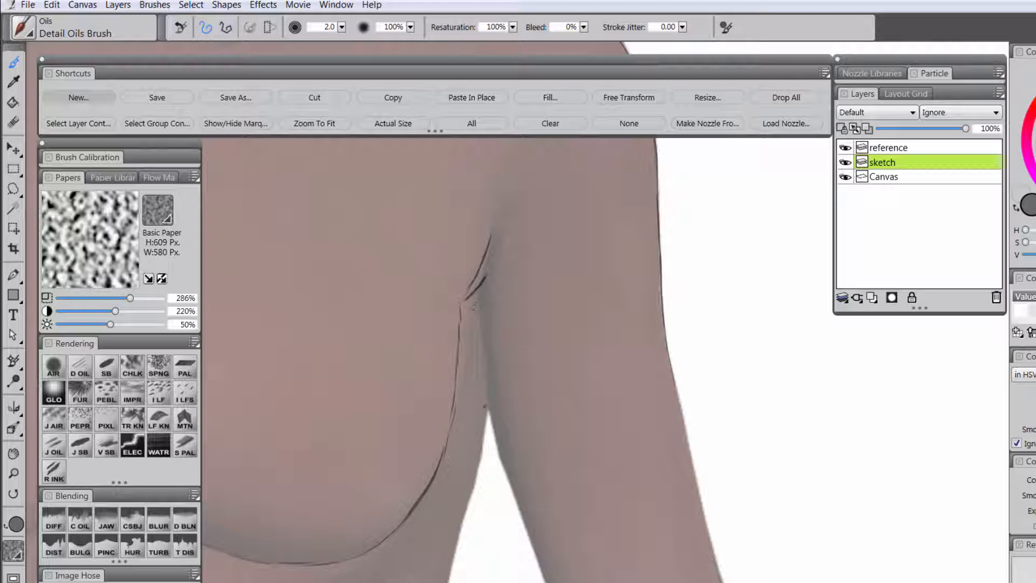
drag(470, 300, 488, 442)
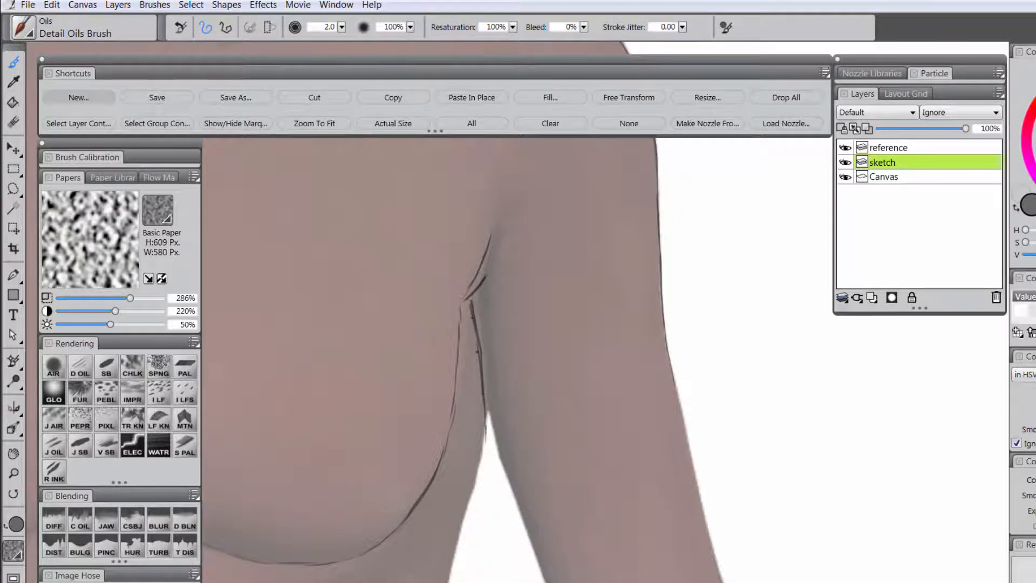
mouse_move(484, 390)
mouse_down()
mouse_move(517, 507)
mouse_move(501, 280)
mouse_up()
mouse_move(478, 329)
mouse_down()
mouse_move(422, 581)
mouse_move(456, 365)
mouse_up()
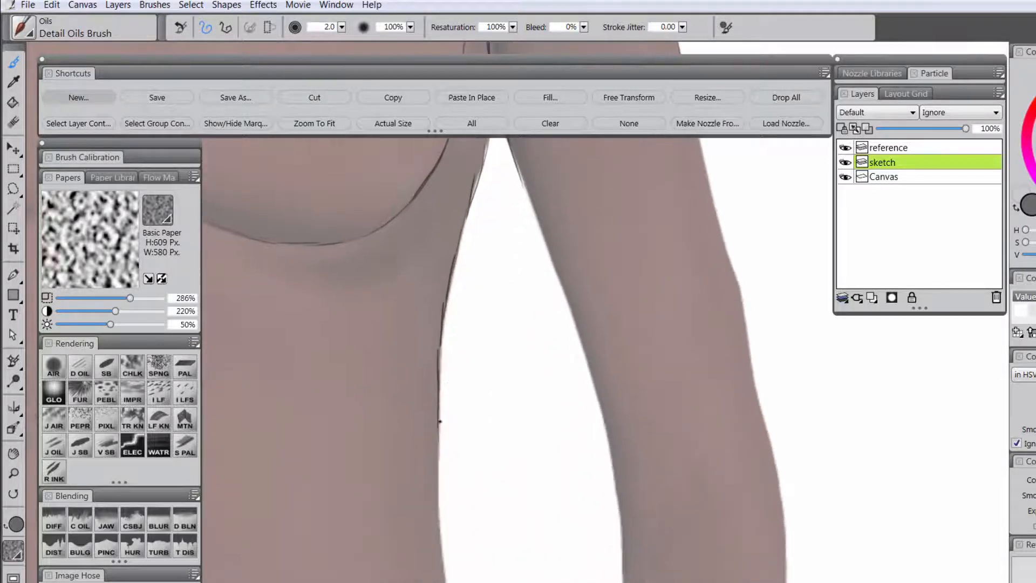
mouse_move(438, 494)
mouse_down()
mouse_move(443, 582)
mouse_move(408, 346)
mouse_up()
mouse_move(395, 354)
mouse_down()
mouse_move(413, 478)
mouse_move(445, 579)
mouse_up()
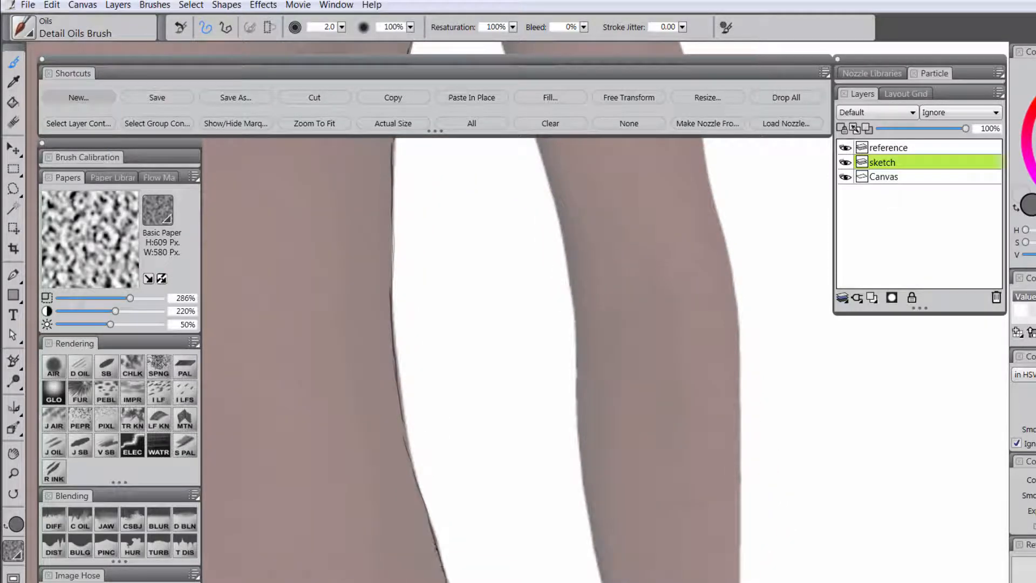
- Trace the inner edge of the figure's left arm from the armpit down toward the elbow
mouse_move(532, 390)
mouse_down()
mouse_move(523, 555)
mouse_move(505, 582)
mouse_up()
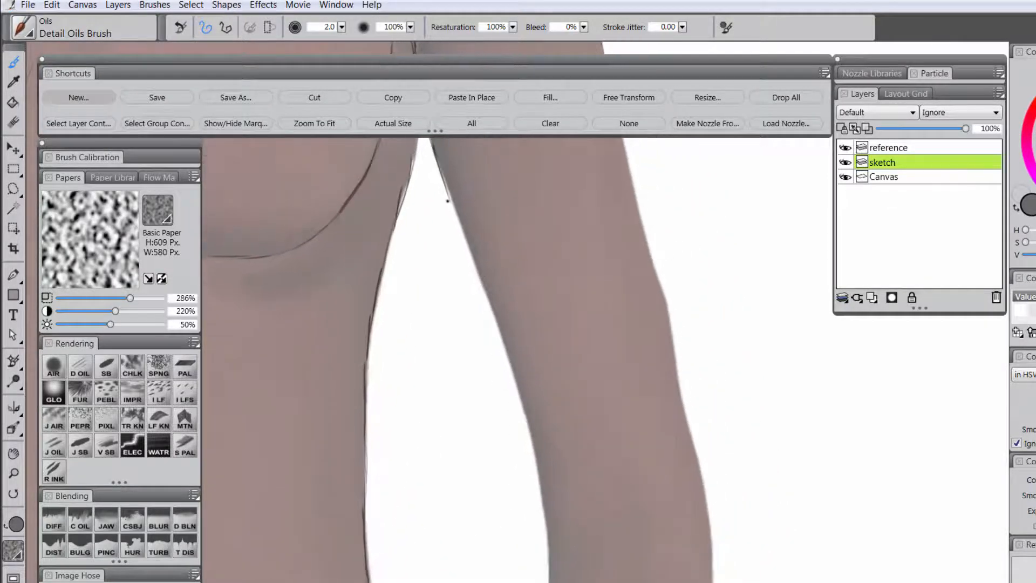
drag(434, 145, 536, 452)
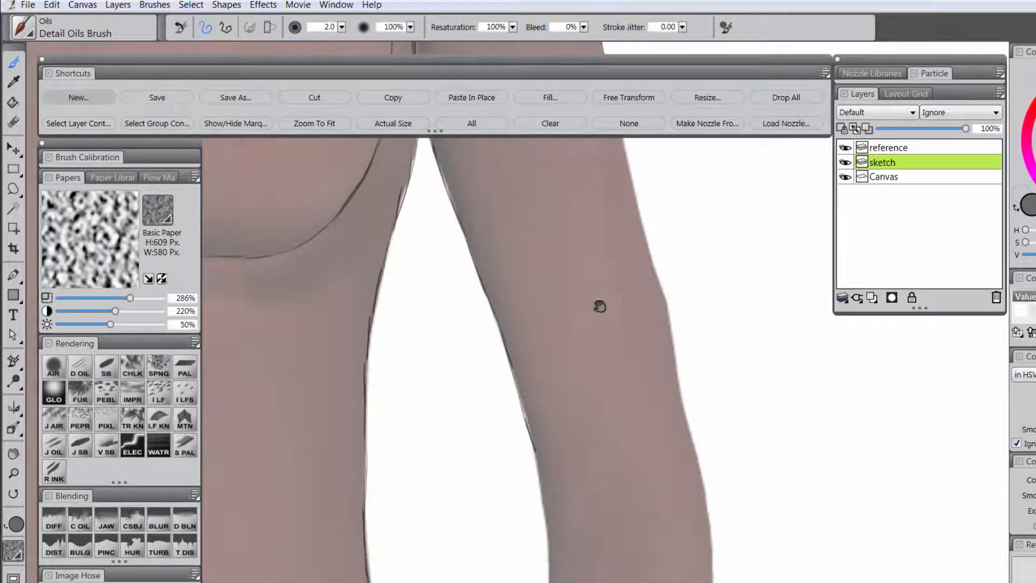
drag(599, 303, 552, 492)
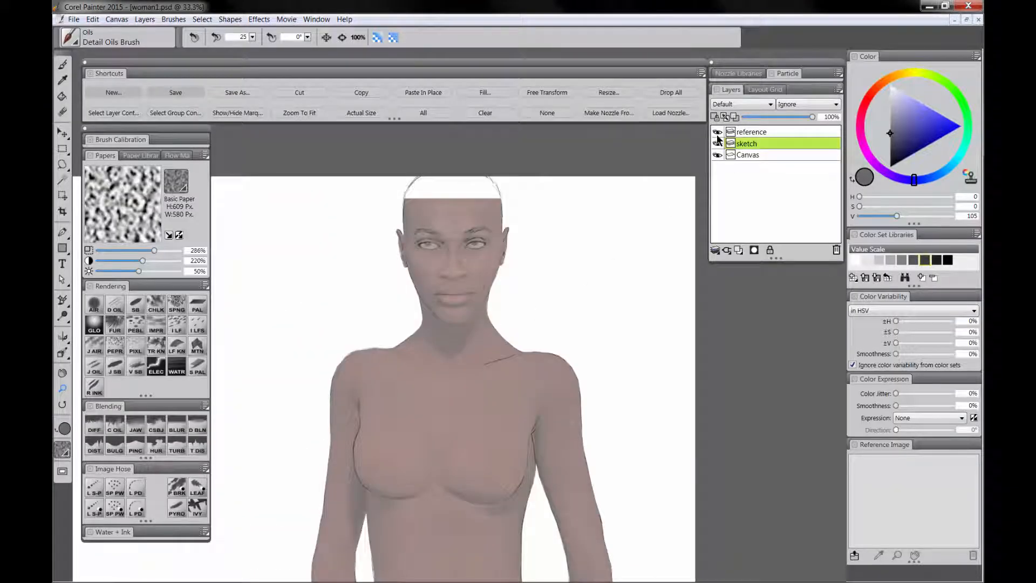
- Hide the reference layer and inspect the traced line sketch, closing in on the chest
click(718, 132)
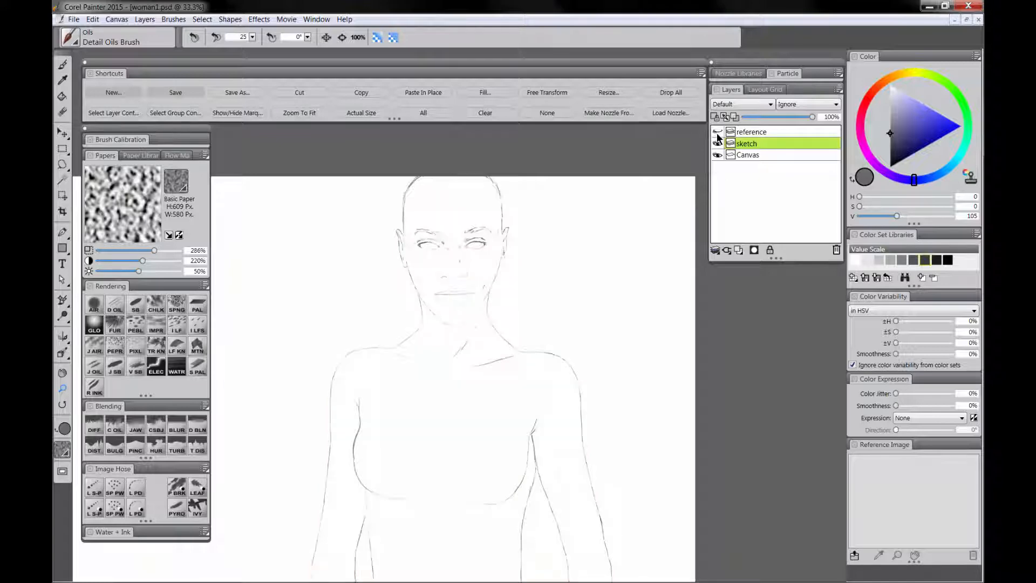
drag(514, 409, 523, 324)
alt+click(517, 346)
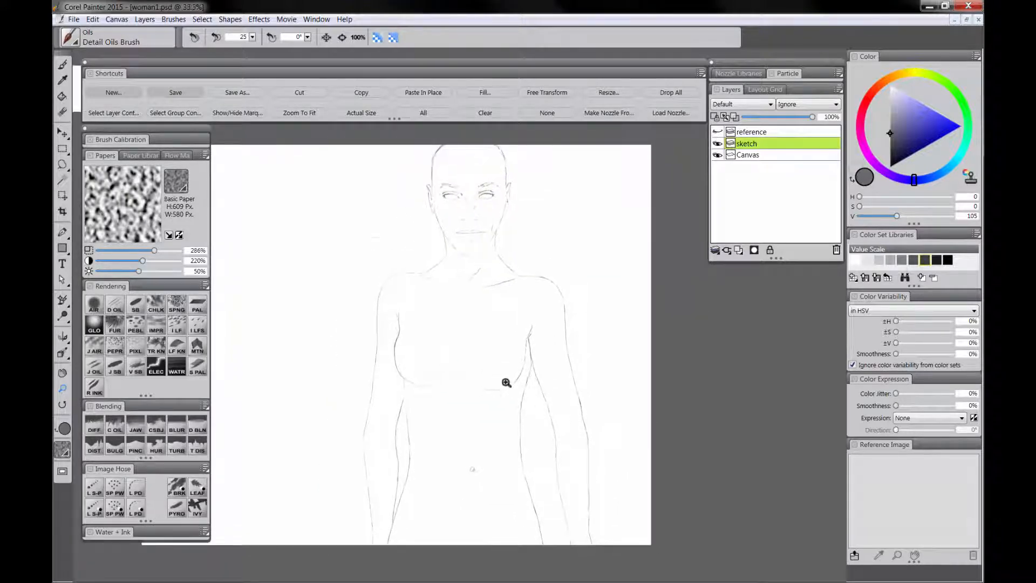
click(502, 392)
click(498, 407)
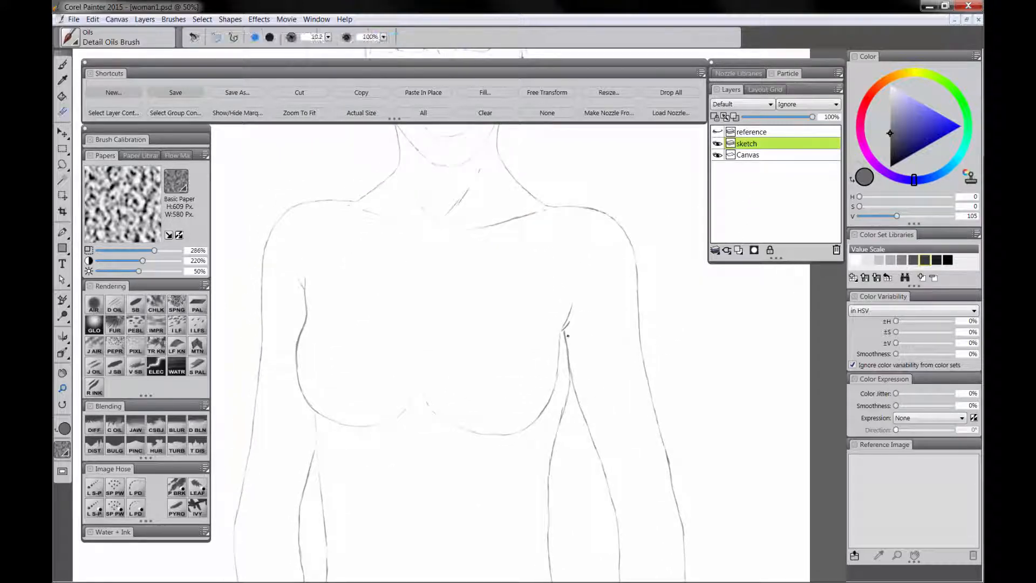
- Erase the left breast's outer contour and redraw it as a smoother curve on the sketch layer
key(n)
drag(540, 413, 557, 347)
key(b)
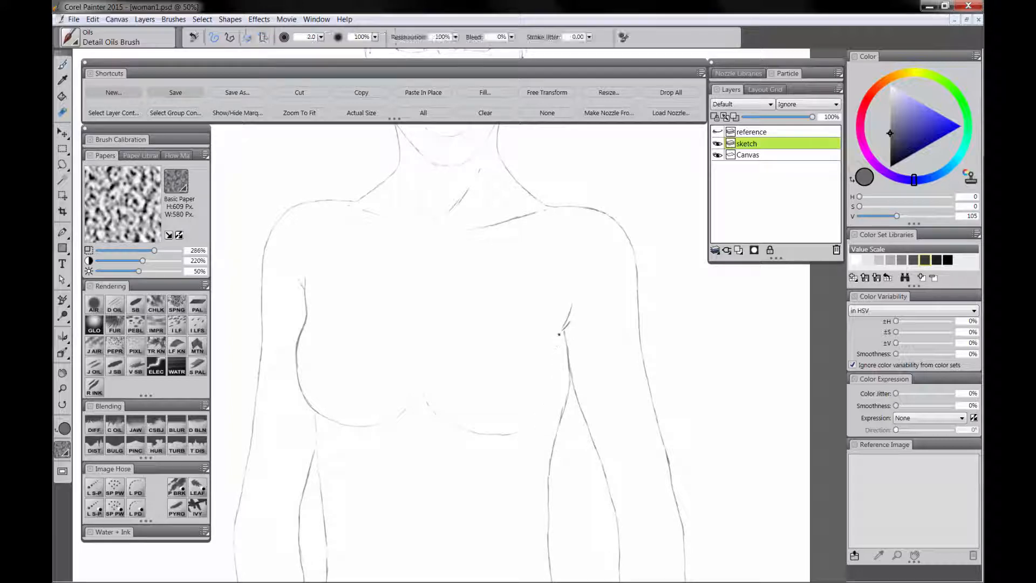
mouse_move(520, 431)
mouse_down()
mouse_move(556, 400)
mouse_move(560, 359)
mouse_up()
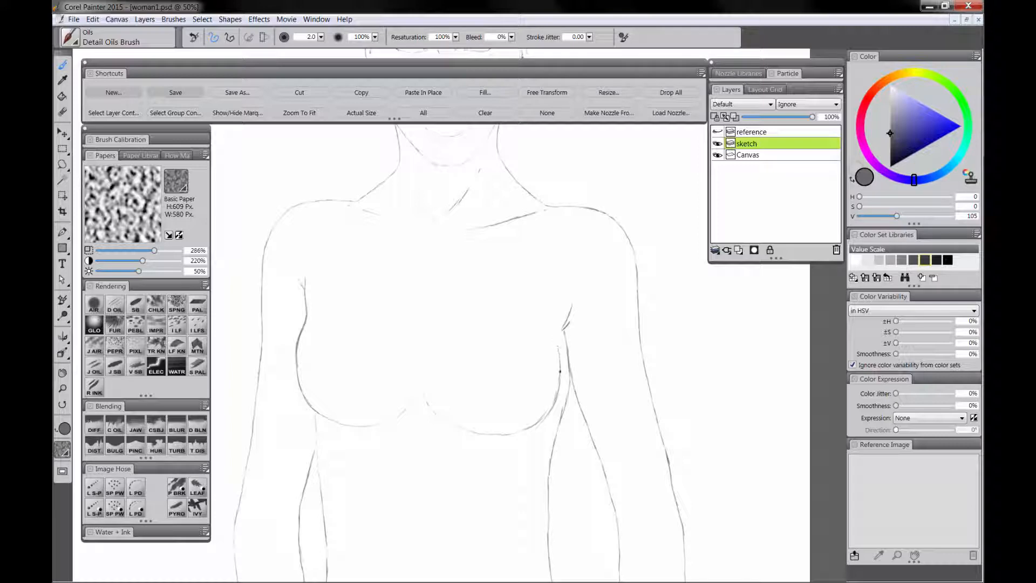
- Undo the extra contour stroke and erase the stray line ends at the left breast's upper outer edge and inner edge
drag(558, 355, 560, 364)
key(ctrl+z)
key(n)
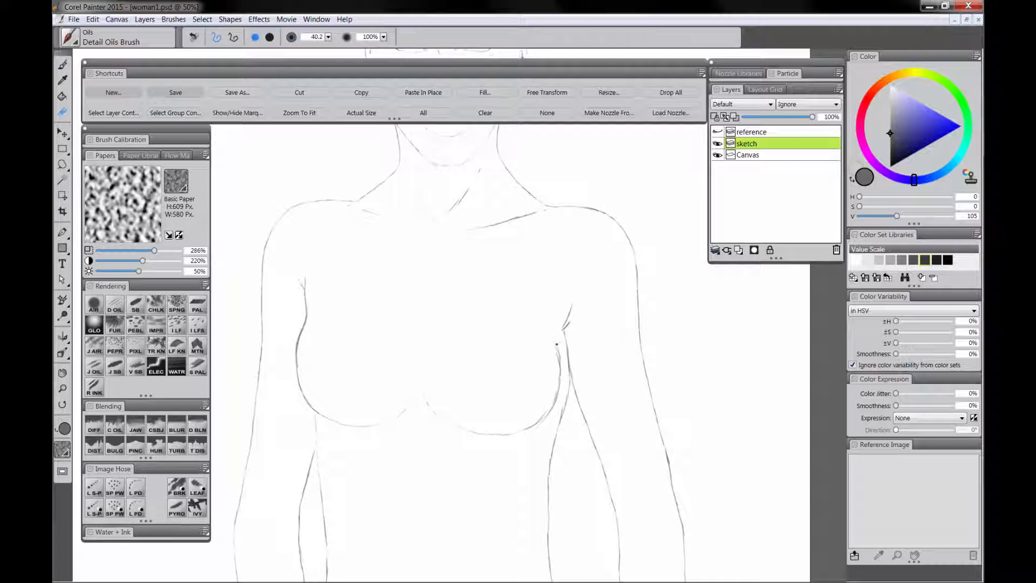
drag(559, 344, 562, 367)
key(b)
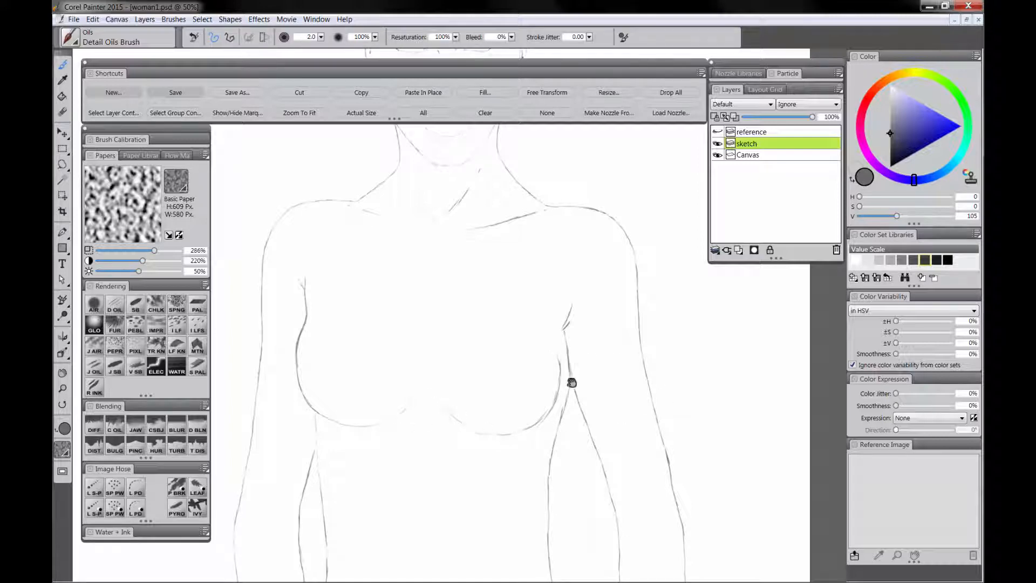
- Compare the traced head and shoulders with the reference by showing the reference layer and hiding it again
drag(569, 380, 574, 426)
mouse_move(518, 386)
mouse_down()
mouse_move(490, 390)
mouse_move(469, 439)
mouse_up()
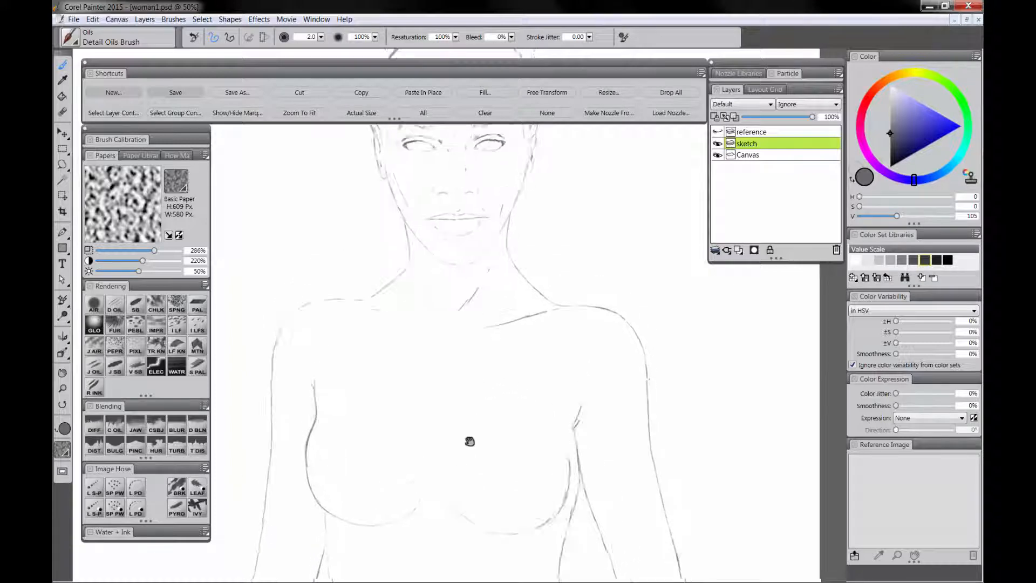
drag(471, 381, 471, 423)
mouse_move(493, 351)
mouse_down()
mouse_move(465, 409)
mouse_move(488, 333)
mouse_move(469, 398)
mouse_up()
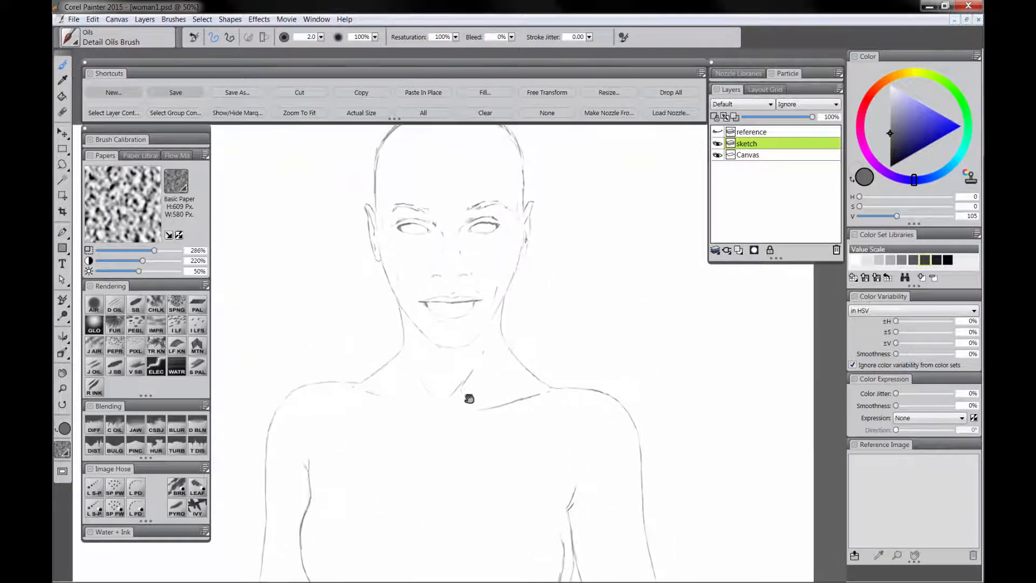
click(718, 132)
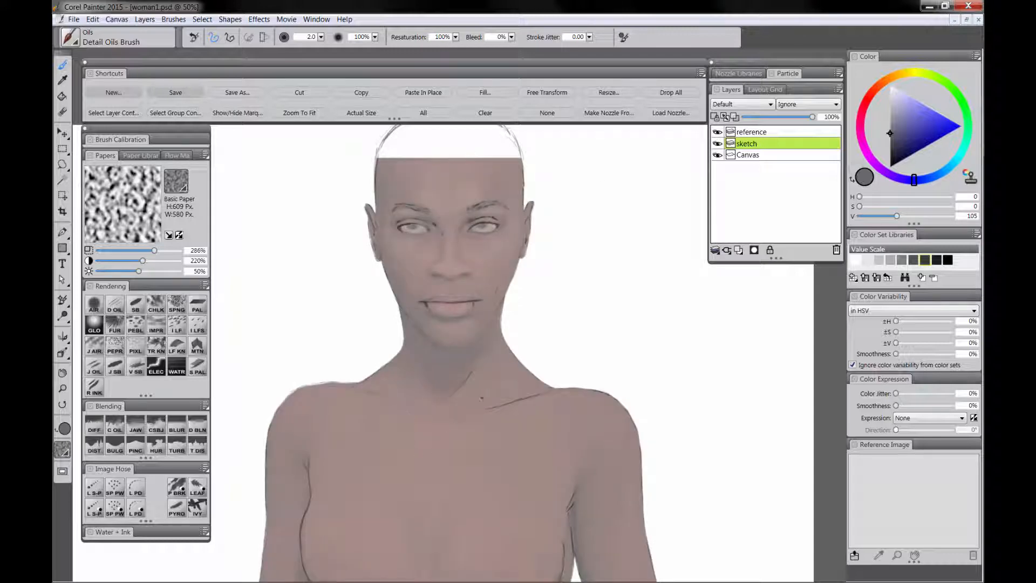
click(717, 131)
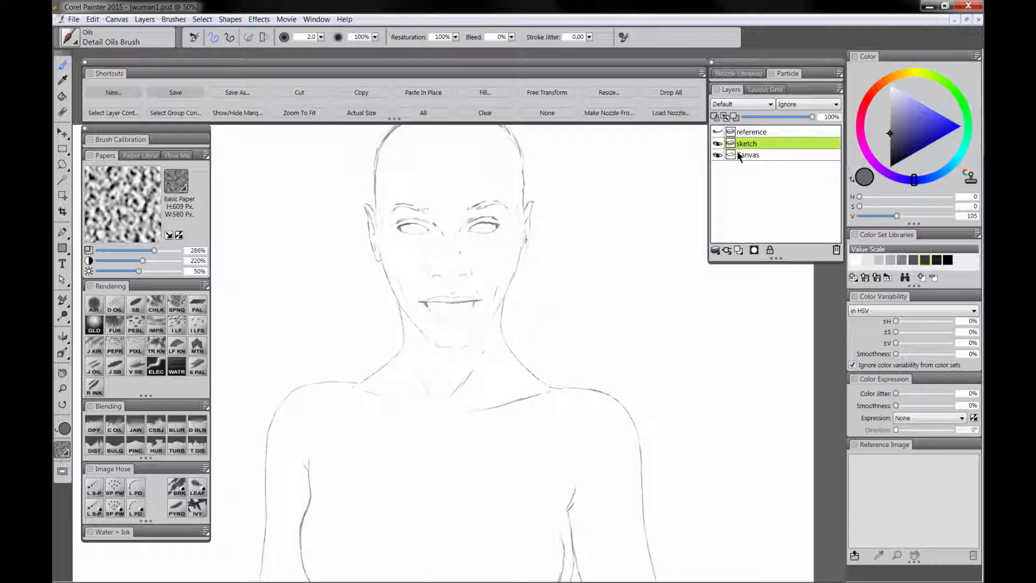
- Delete the reference layer and review the remaining sketch of the head and upper body
click(755, 132)
click(837, 249)
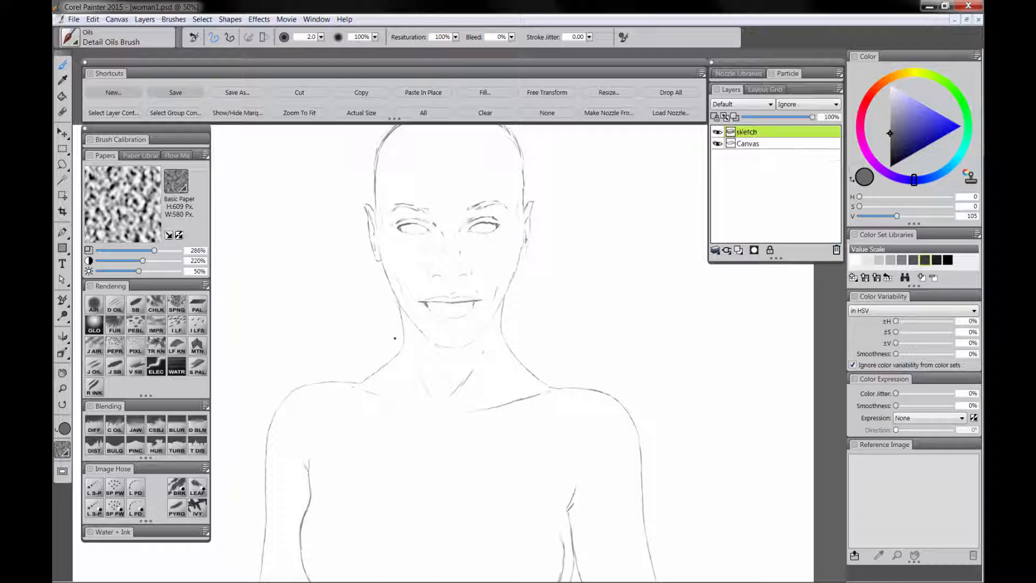
click(62, 389)
alt+click(460, 335)
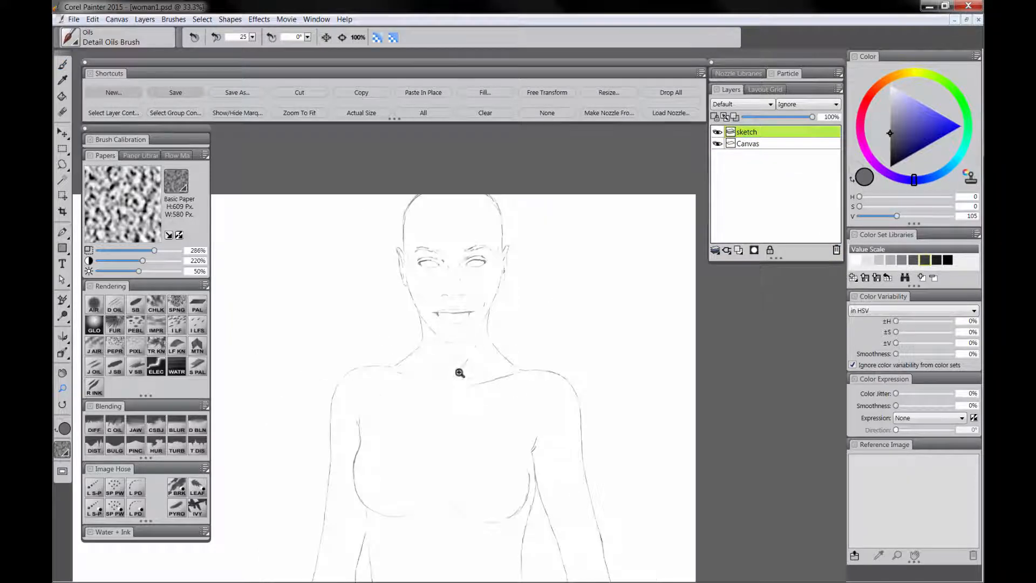
scroll(458, 370, down, 2)
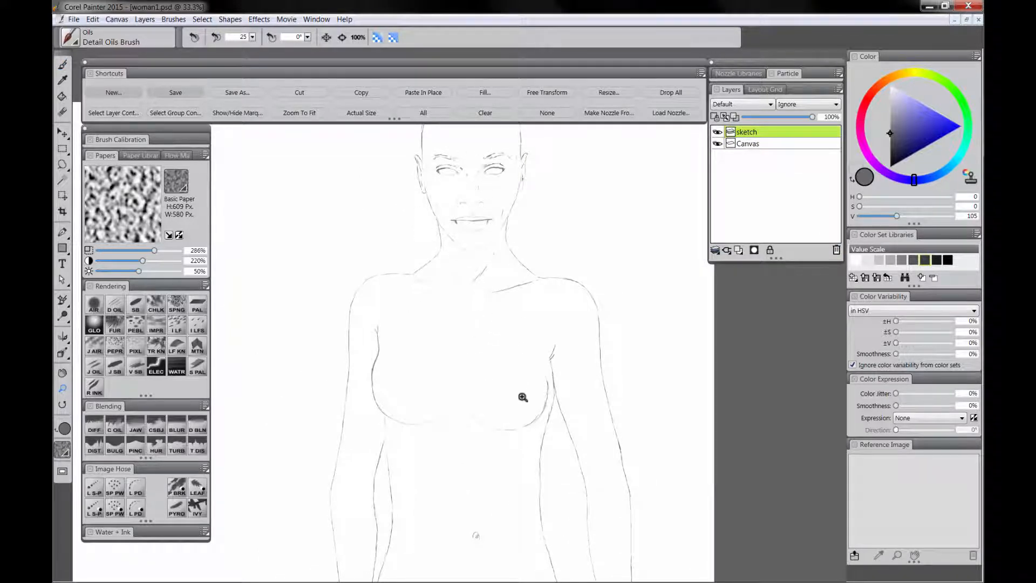
- Erase the lower part of the viewer's-left arm's inner forearm line on the sketch layer and redraw it more cleanly
drag(486, 369, 475, 423)
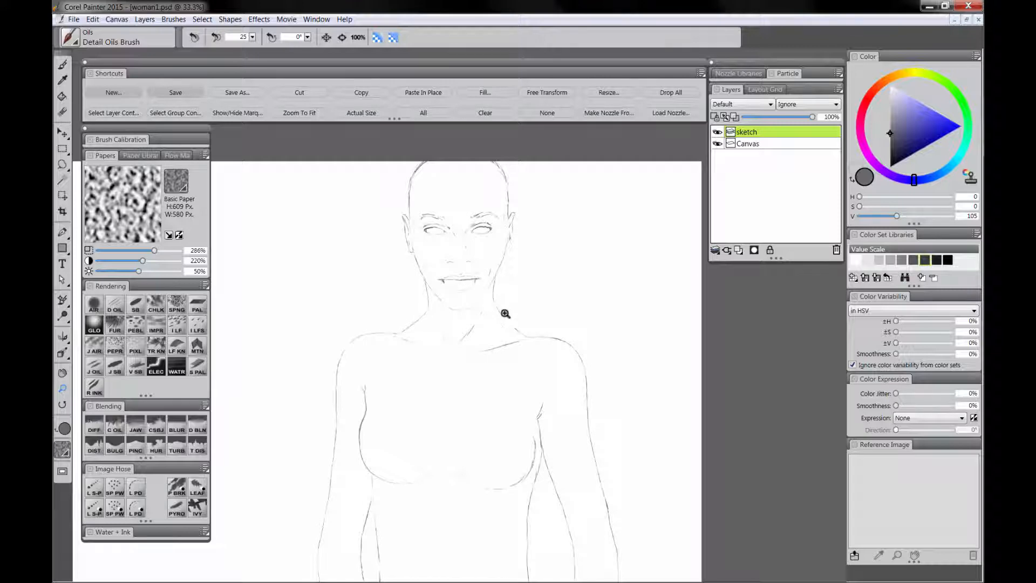
click(467, 407)
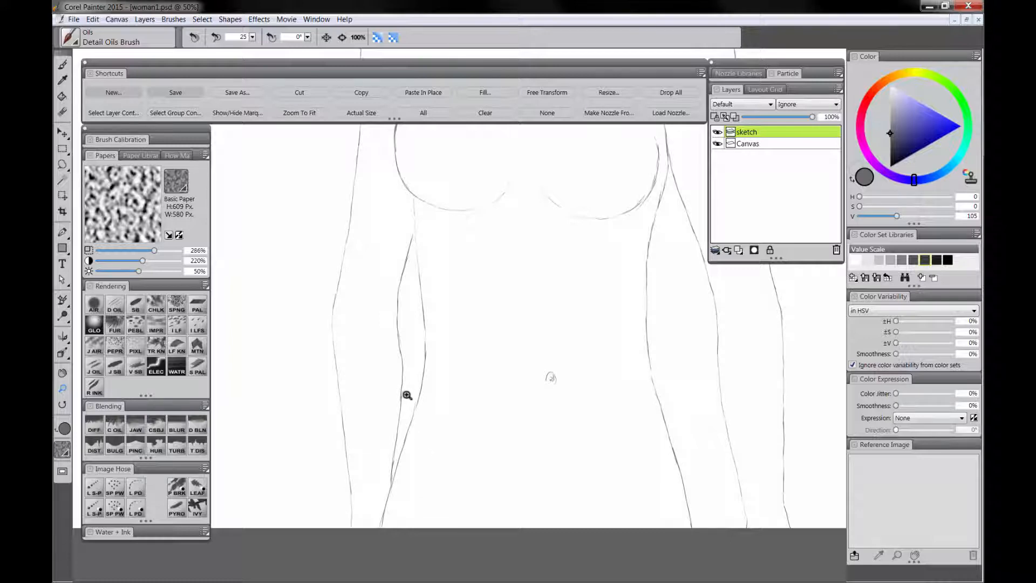
key(n)
drag(392, 454, 389, 474)
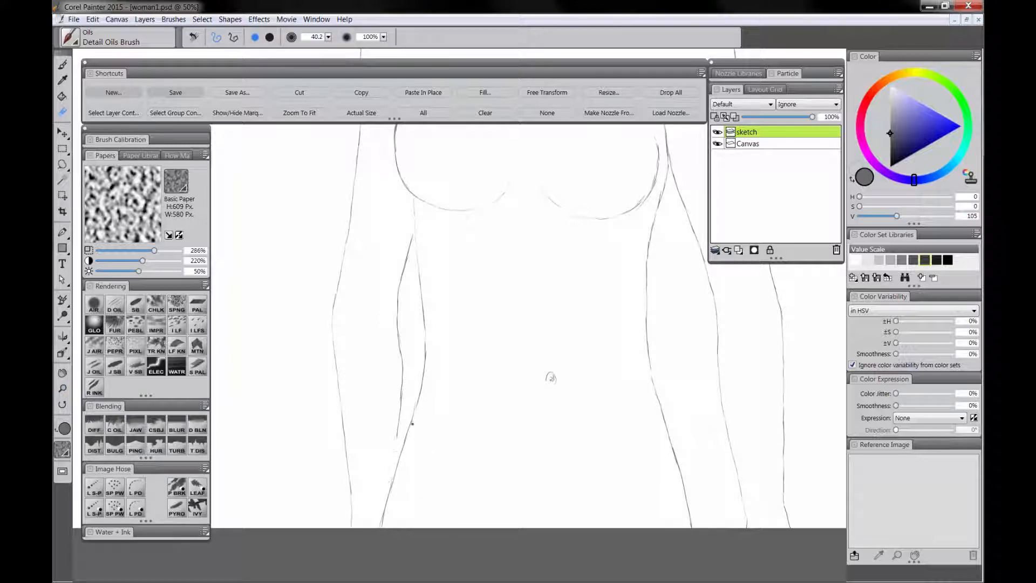
key(b)
drag(399, 434, 393, 479)
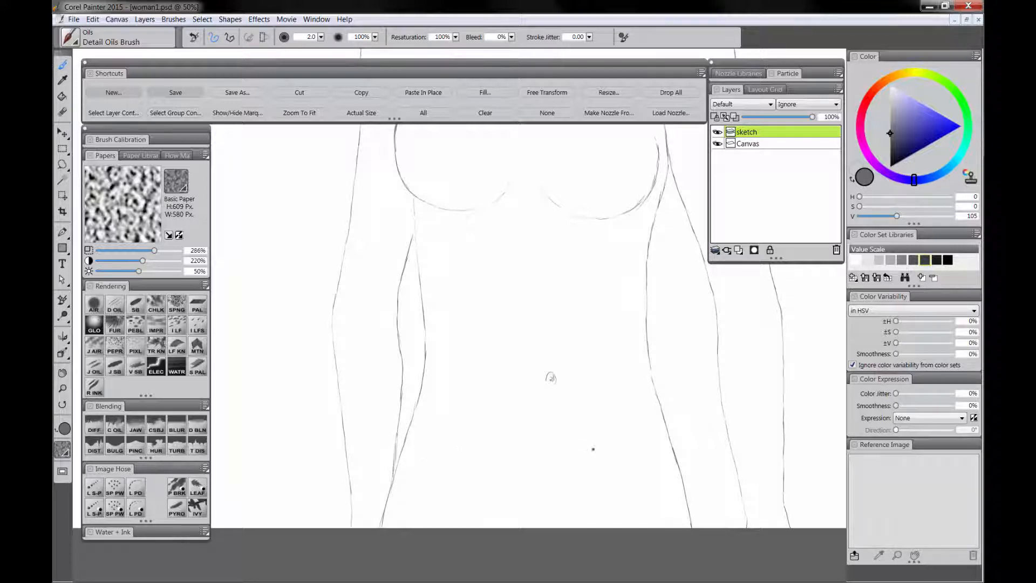
- Redraw the upper part of the same arm's inner contour beside the waist and erase the old line next to it
mouse_move(402, 341)
mouse_down()
mouse_move(400, 350)
mouse_move(400, 291)
mouse_move(416, 238)
mouse_up()
key(n)
drag(399, 345, 412, 231)
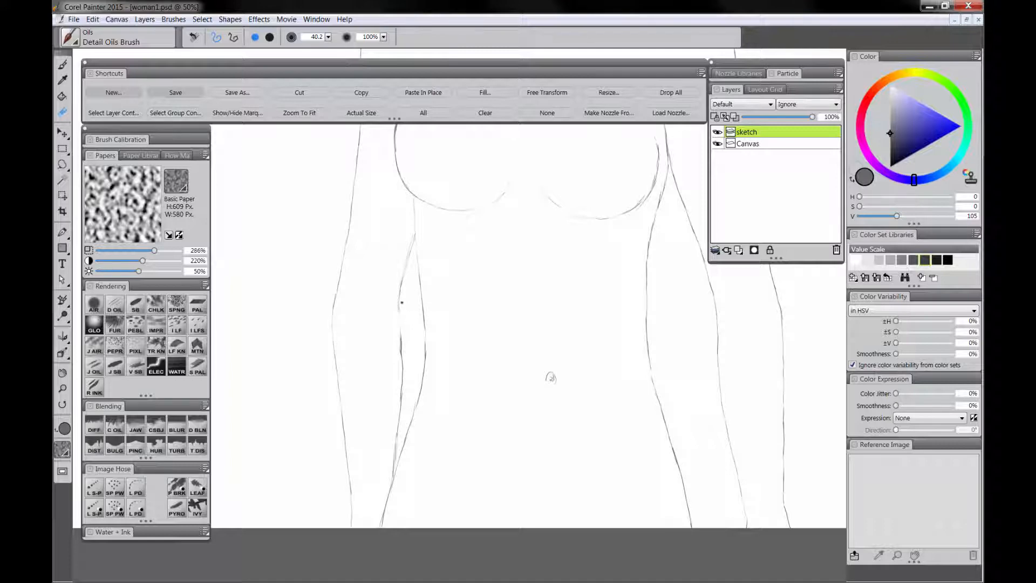
mouse_move(401, 303)
mouse_down()
mouse_move(402, 352)
mouse_move(398, 297)
mouse_up()
key(b)
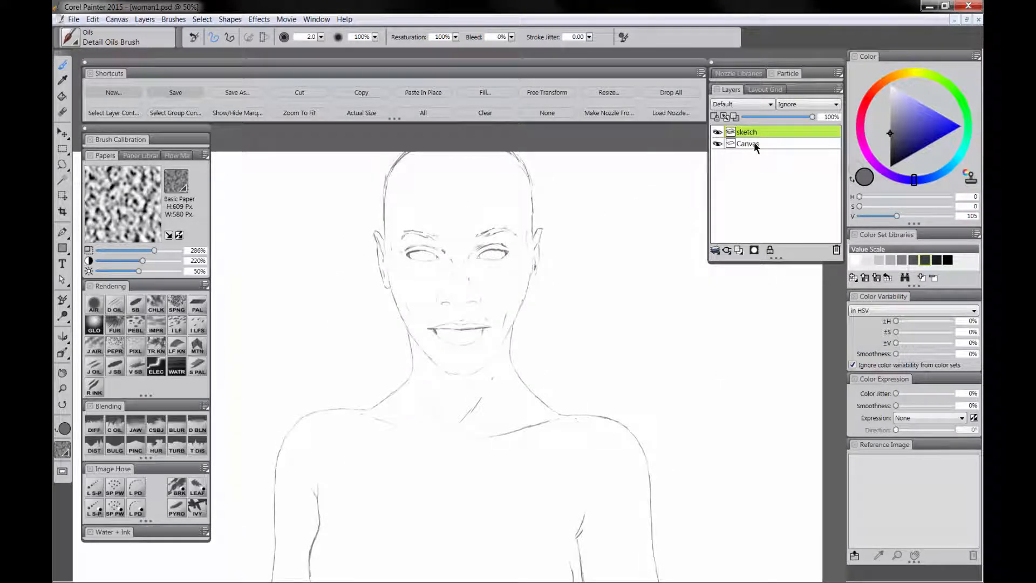
- Fill the Canvas with a light grey of value 172 from the Value Scale color set
click(763, 143)
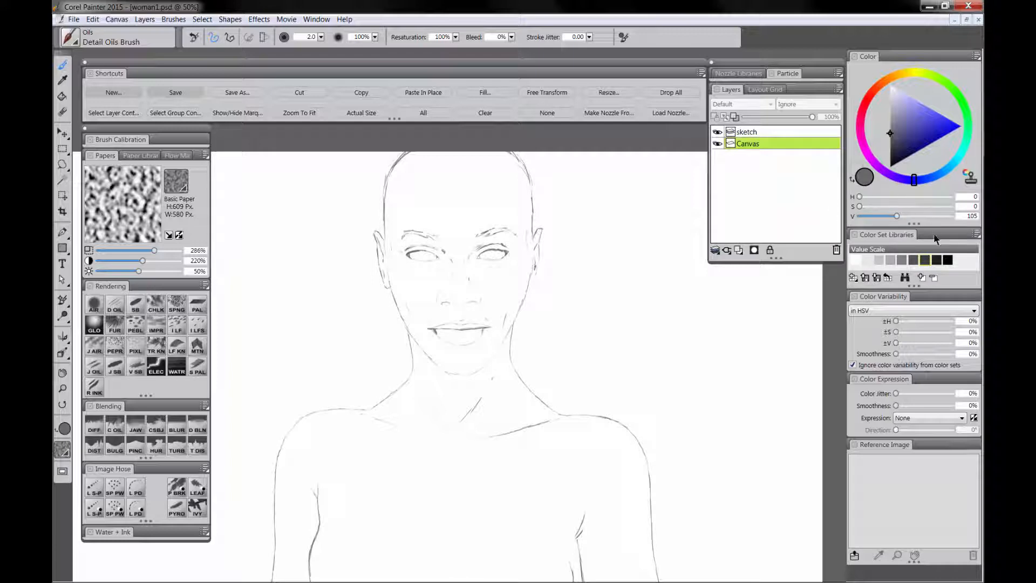
click(880, 258)
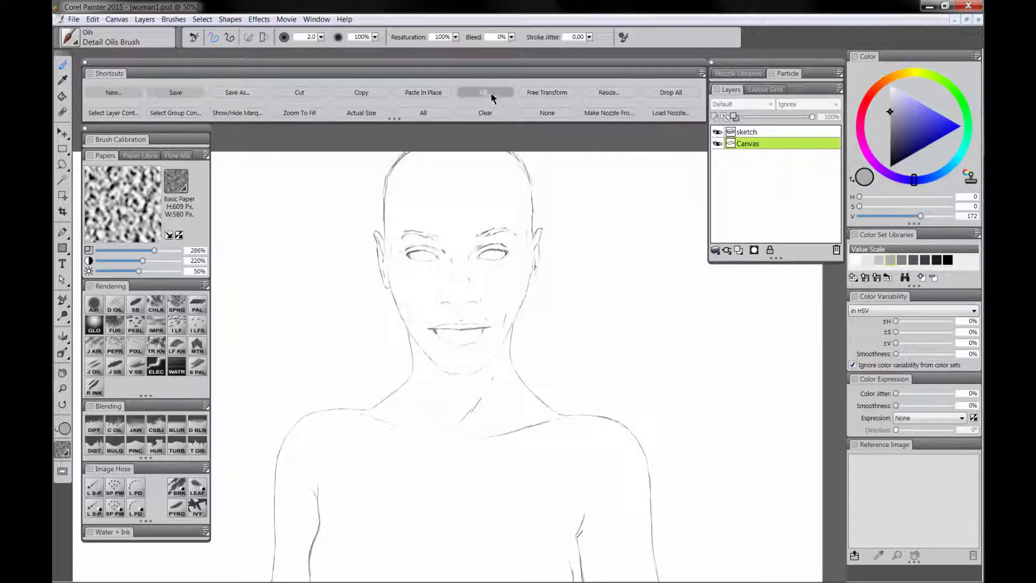
click(489, 93)
click(537, 340)
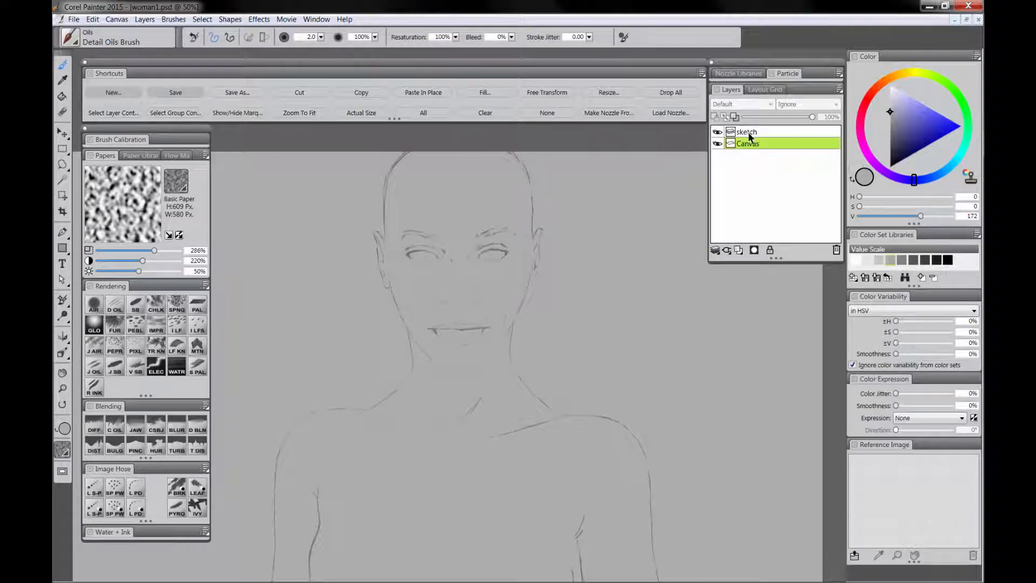
- Add a layer between Canvas and sketch, name it "dark" and set its composite method to Multiply
click(739, 250)
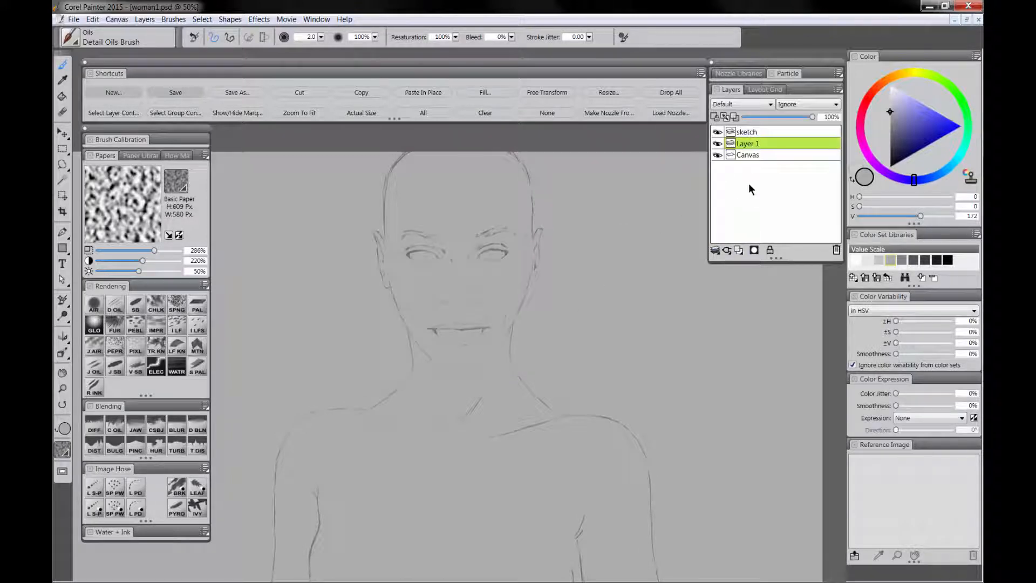
double_click(750, 145)
text(a)
key(Return)
click(739, 104)
click(734, 196)
- Shade the viewer's-right eye socket, the nose base and both lips using the Digital Airbrush in dark grey, value 84, at size 22.4
click(913, 259)
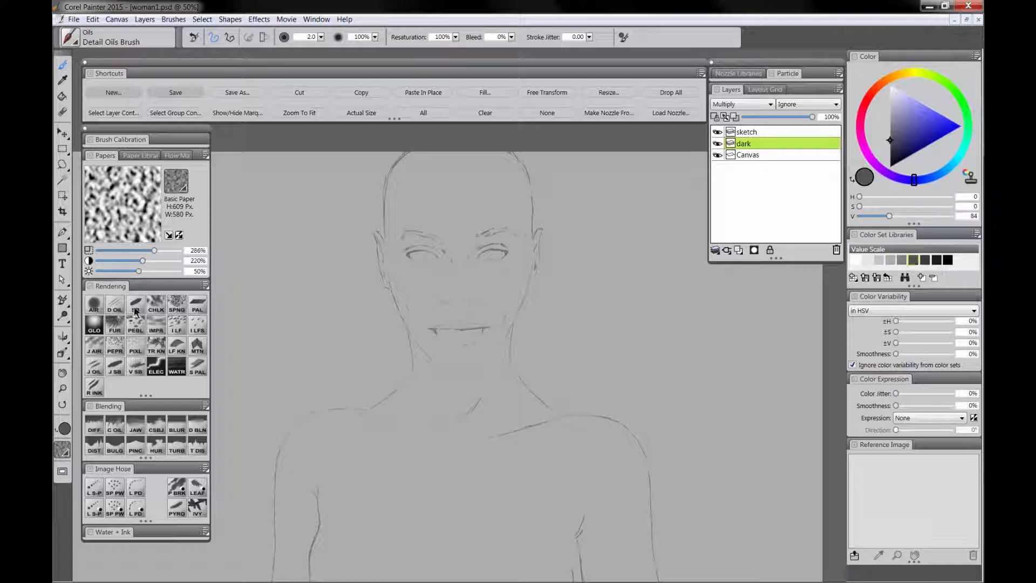
click(95, 304)
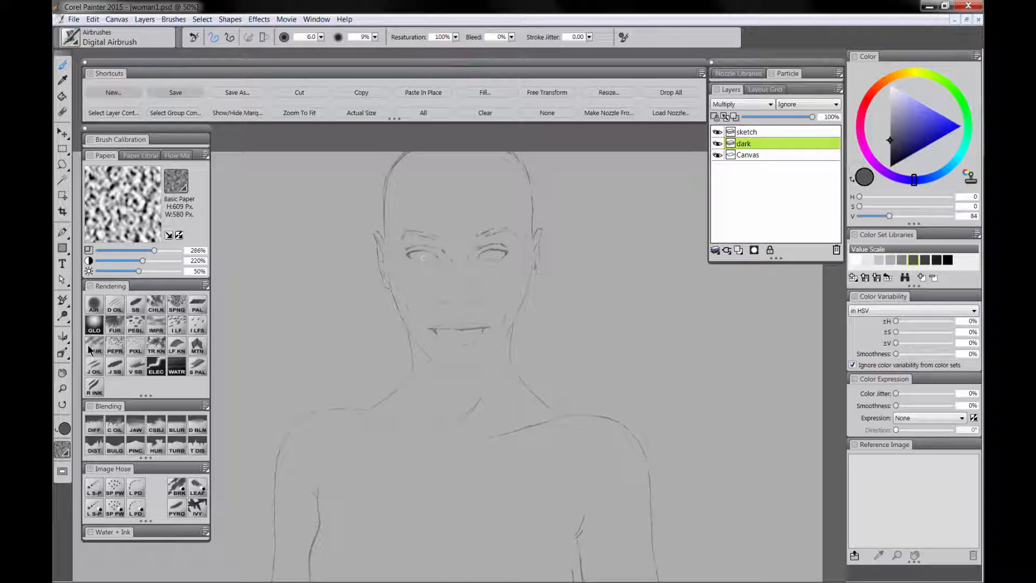
click(62, 389)
click(466, 295)
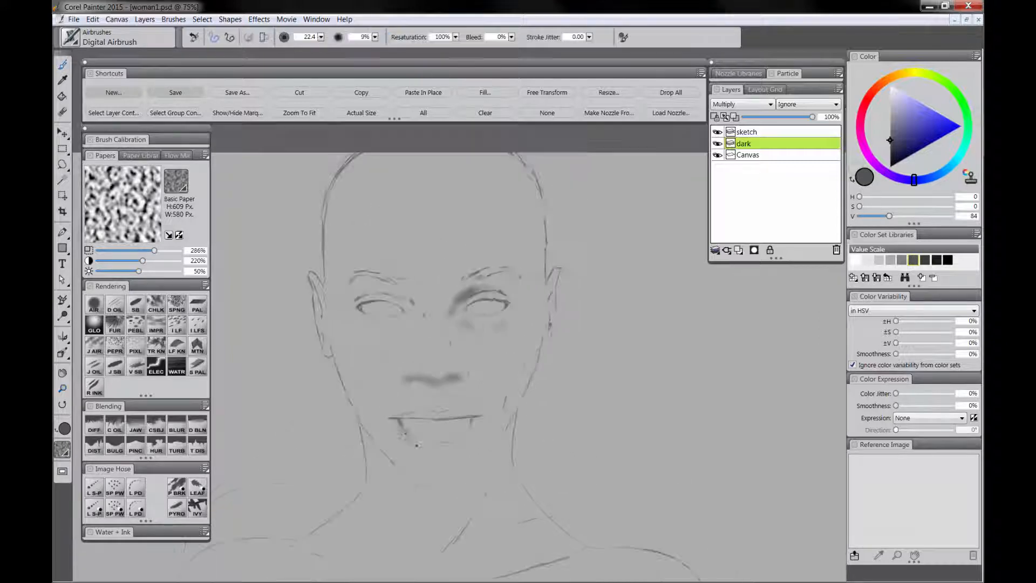
mouse_move(411, 438)
mouse_down()
mouse_move(459, 439)
mouse_move(472, 425)
mouse_move(435, 444)
mouse_move(476, 421)
mouse_up()
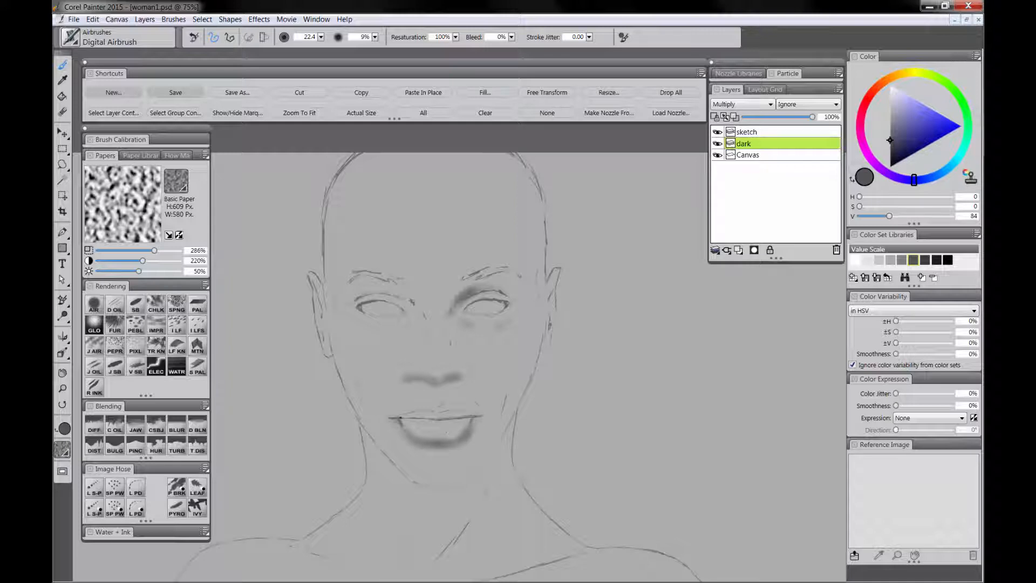
mouse_move(408, 417)
mouse_down()
mouse_move(472, 414)
mouse_move(456, 415)
mouse_up()
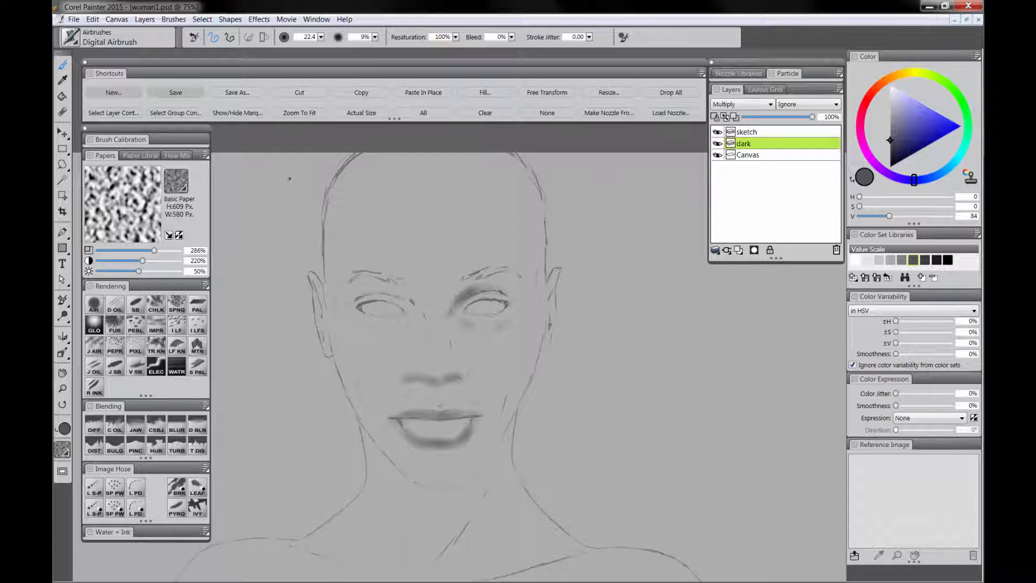
- Add another layer above dark and paint a white spot beside the head's upper left to mark the light source
click(737, 250)
drag(896, 110, 890, 85)
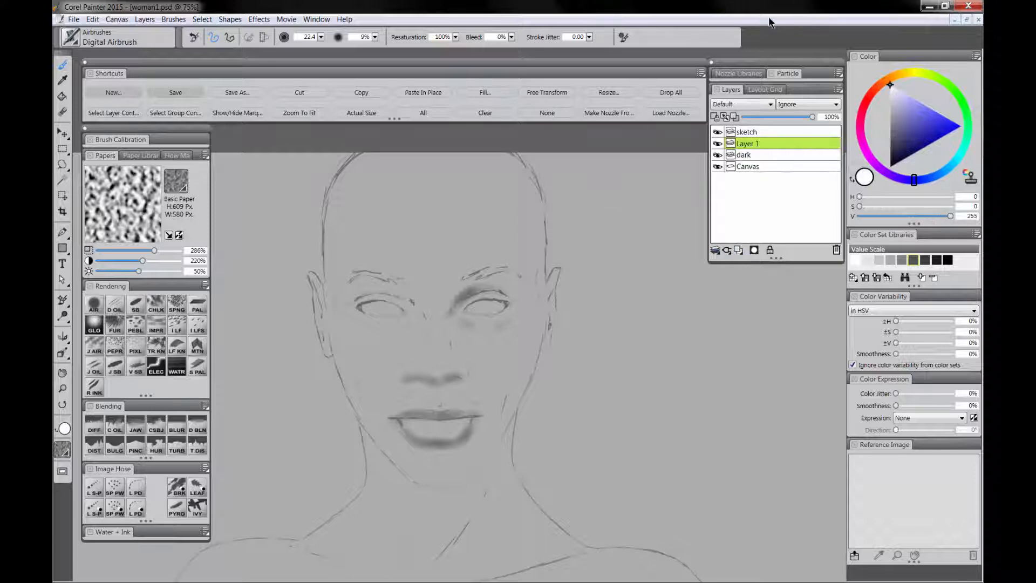
drag(250, 176, 242, 178)
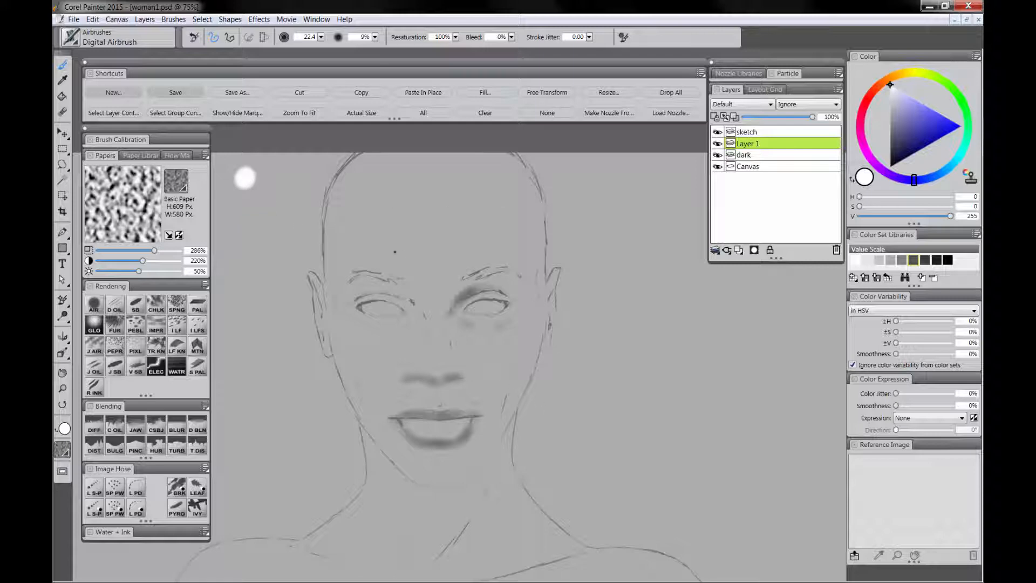
- Shade around the viewer's-left eye on the dark layer in grey value 84, and demonstrate the light direction with Poser's light controls
click(755, 155)
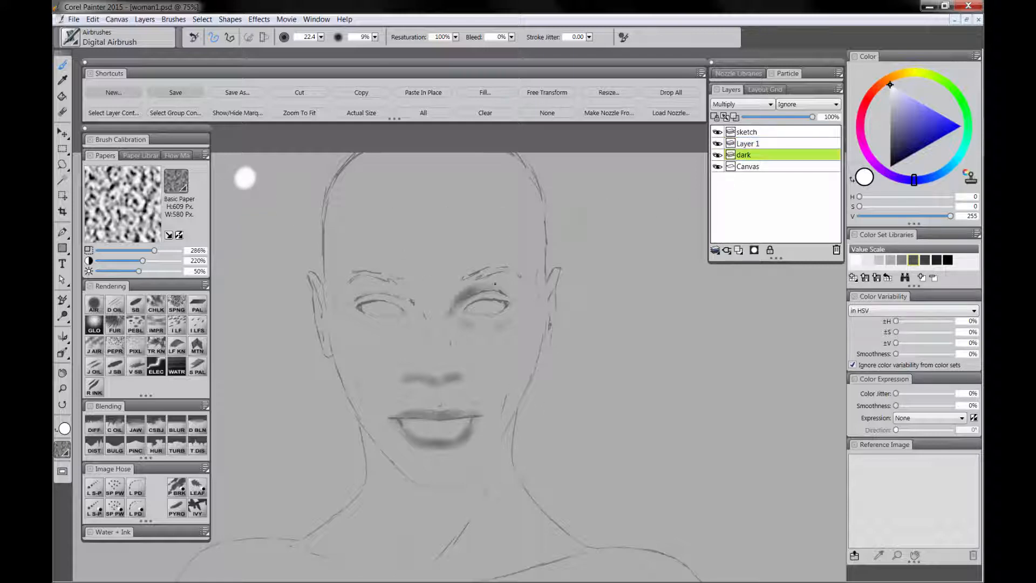
click(913, 261)
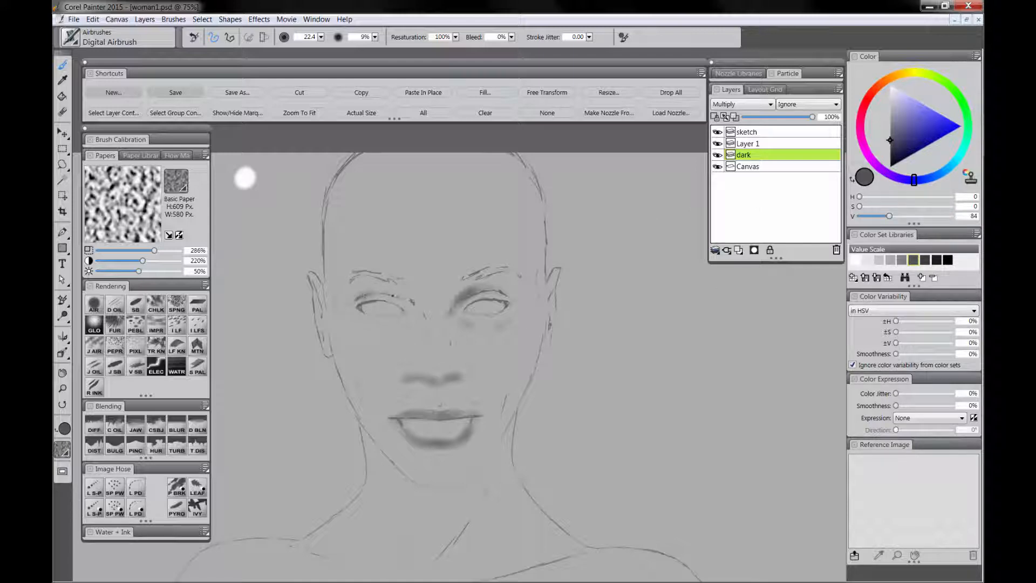
drag(406, 324, 391, 328)
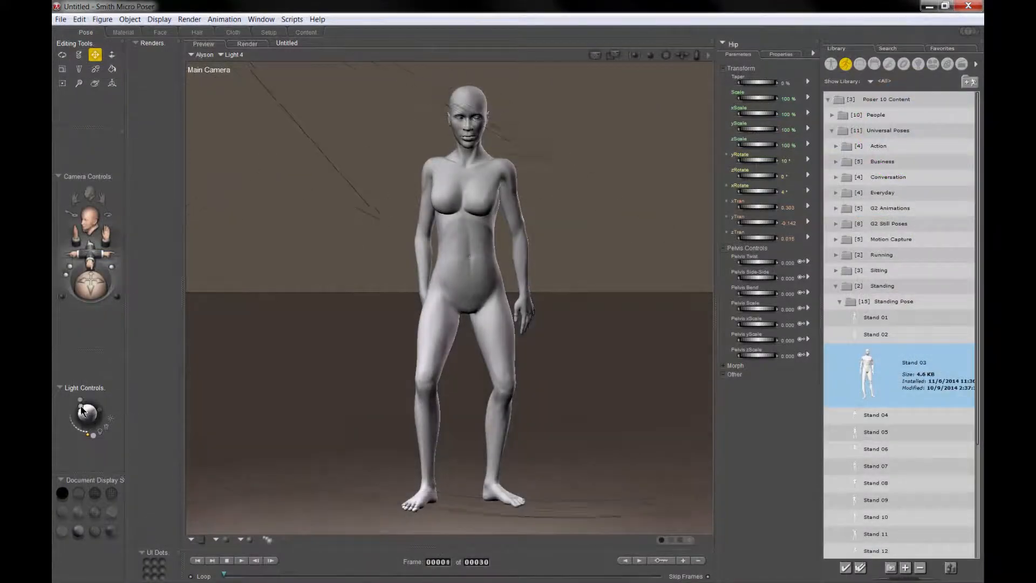
drag(81, 411, 79, 412)
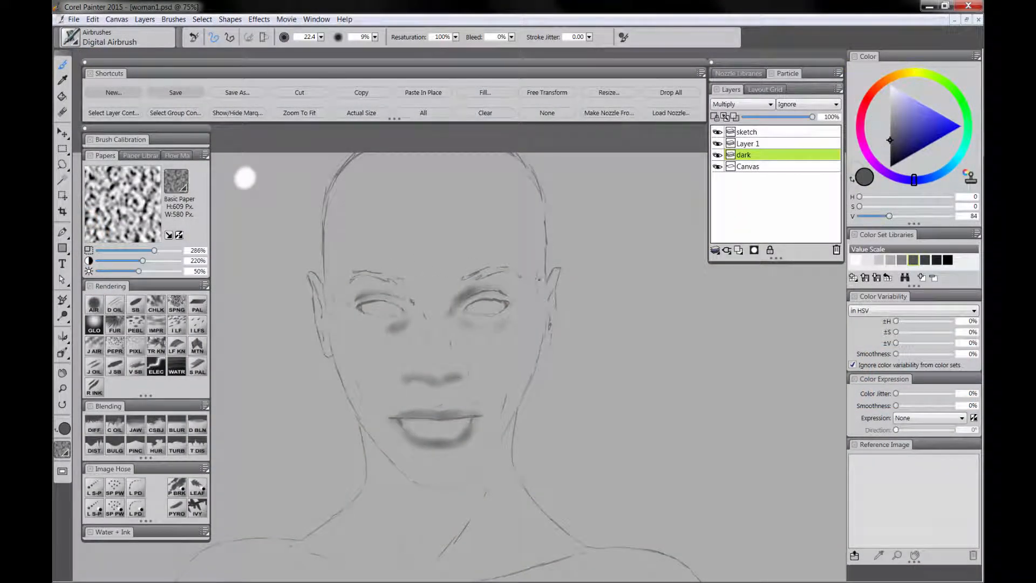
- Shade the side of the head away from the light down to the chin, plus the lower lip's underside and the mouth corners
mouse_move(541, 301)
mouse_down()
mouse_move(545, 223)
mouse_move(544, 244)
mouse_move(514, 153)
mouse_up()
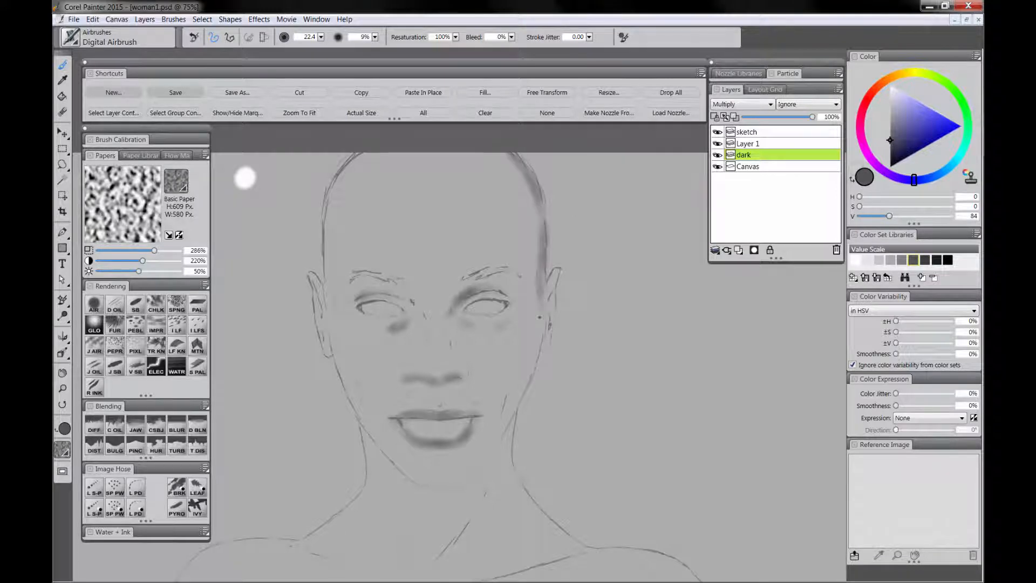
mouse_move(539, 317)
mouse_down()
mouse_move(531, 370)
mouse_move(535, 346)
mouse_move(481, 468)
mouse_move(501, 437)
mouse_move(456, 481)
mouse_move(474, 471)
mouse_move(439, 488)
mouse_up()
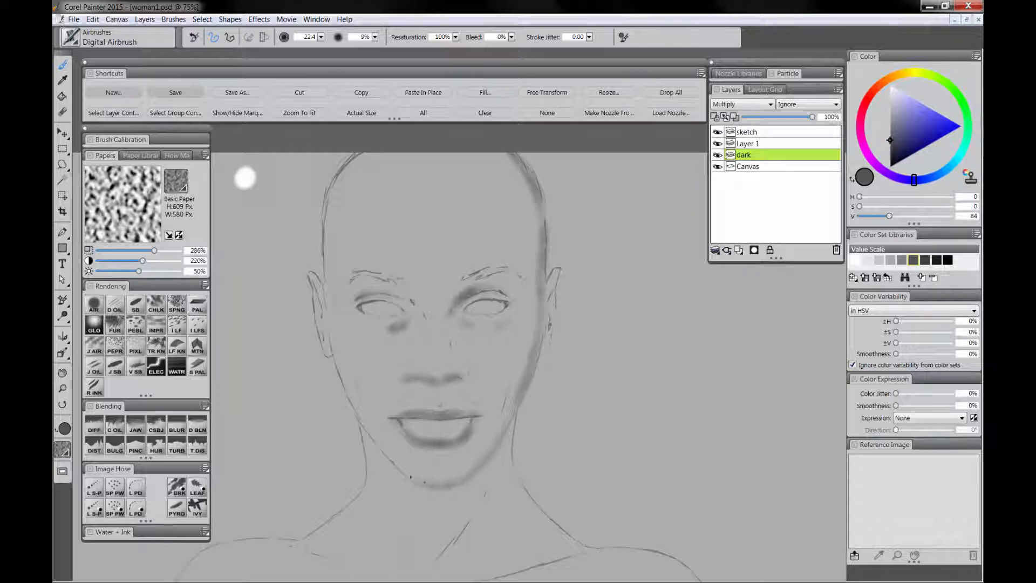
drag(420, 450, 468, 444)
drag(471, 396, 480, 406)
drag(395, 403, 388, 409)
- Deepen the shadow along the nose bridge's shaded side and around the upper and lower lids of both eyes
drag(447, 320, 448, 339)
drag(476, 291, 498, 288)
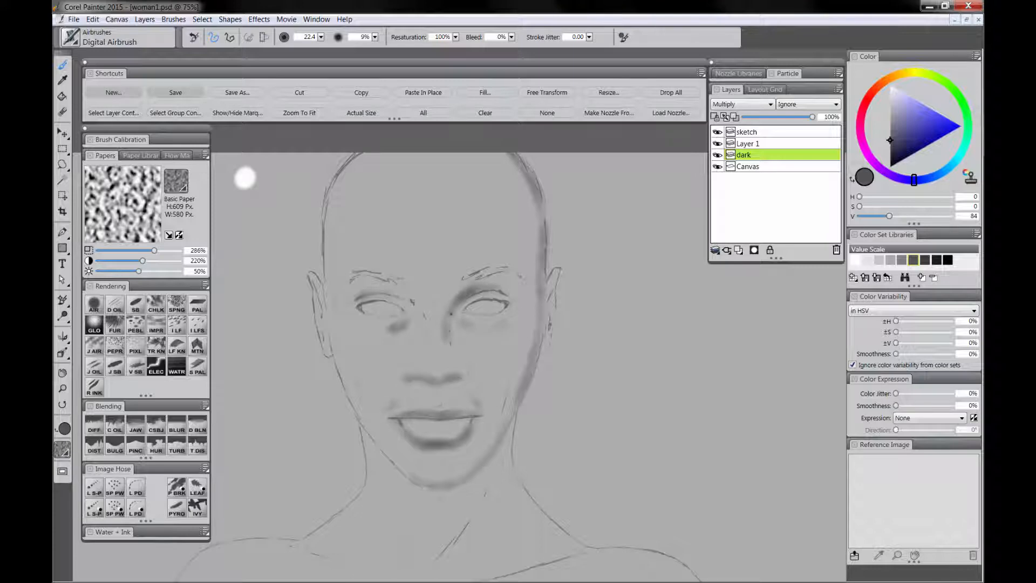
mouse_move(451, 347)
mouse_down()
mouse_move(453, 325)
mouse_move(470, 324)
mouse_up()
drag(507, 319, 513, 314)
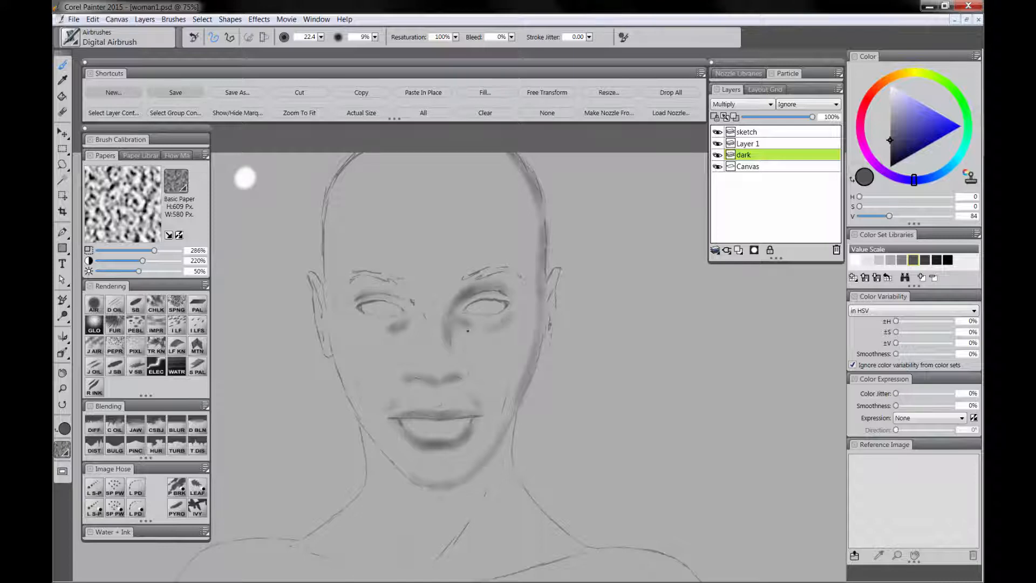
drag(452, 329, 455, 343)
click(463, 330)
drag(409, 321, 412, 323)
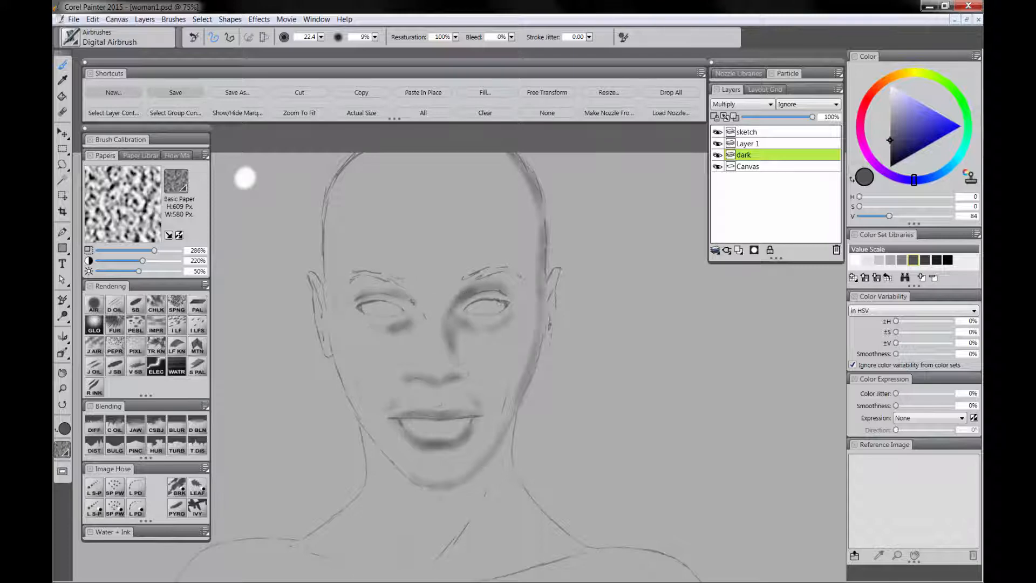
- Reduce the airbrush size to 9.7 and darken both upper lid lines and the nostrils
key(bracketleft)
key(bracketleft)
key(bracketleft)
drag(475, 301, 502, 303)
drag(362, 303, 400, 307)
drag(411, 379, 460, 381)
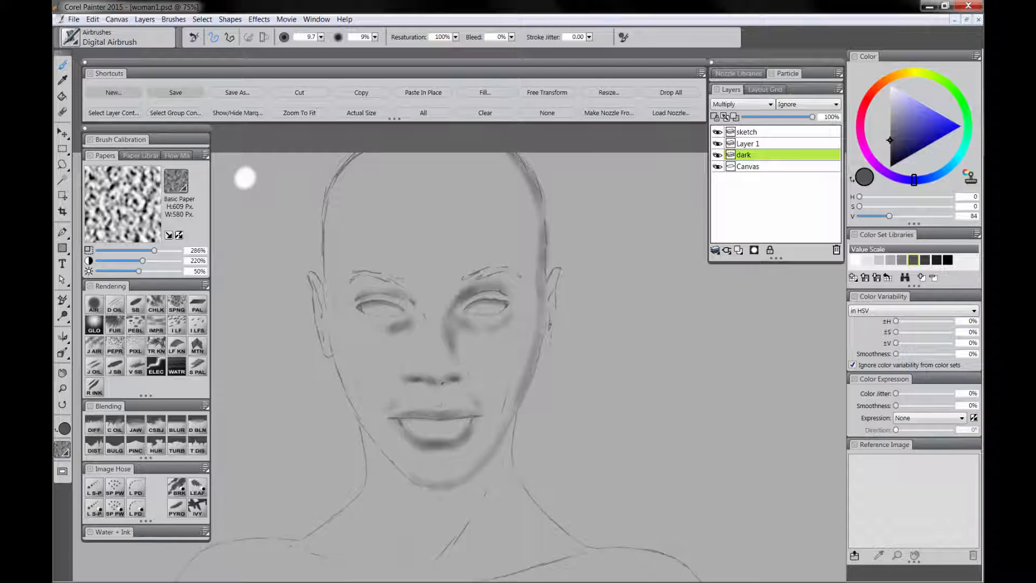
- Define the nose wing and the philtrum, and darken the lip line, lower lip edge and mouth corner
drag(465, 363, 468, 373)
click(438, 402)
drag(432, 420, 434, 420)
mouse_move(452, 439)
mouse_down()
mouse_move(463, 435)
mouse_move(427, 444)
mouse_up()
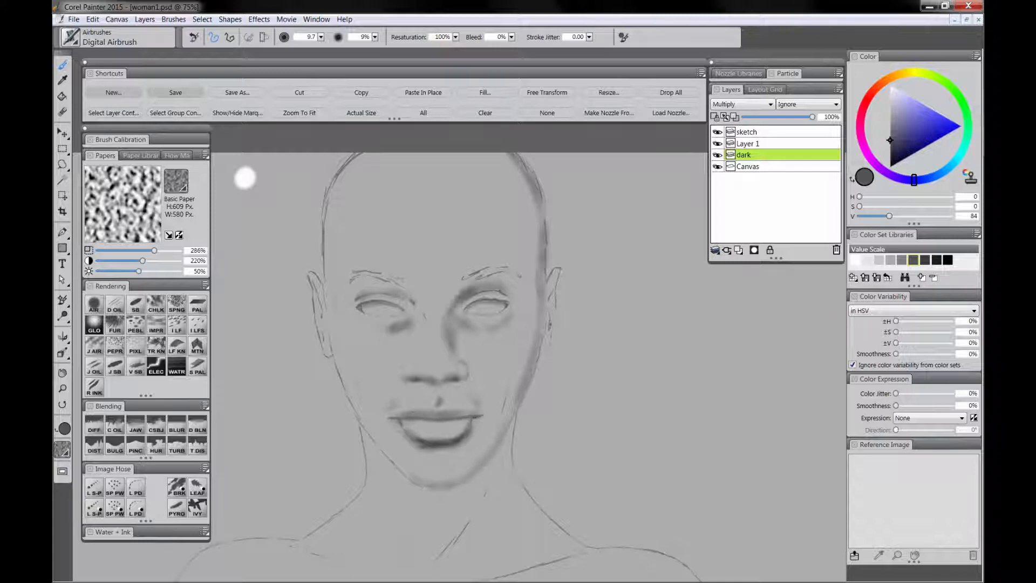
drag(395, 419, 389, 418)
- Shade the contours and inner folds of both ears on the dark layer
drag(541, 282, 539, 268)
mouse_move(551, 317)
mouse_down()
mouse_move(559, 271)
mouse_move(541, 353)
mouse_move(551, 326)
mouse_up()
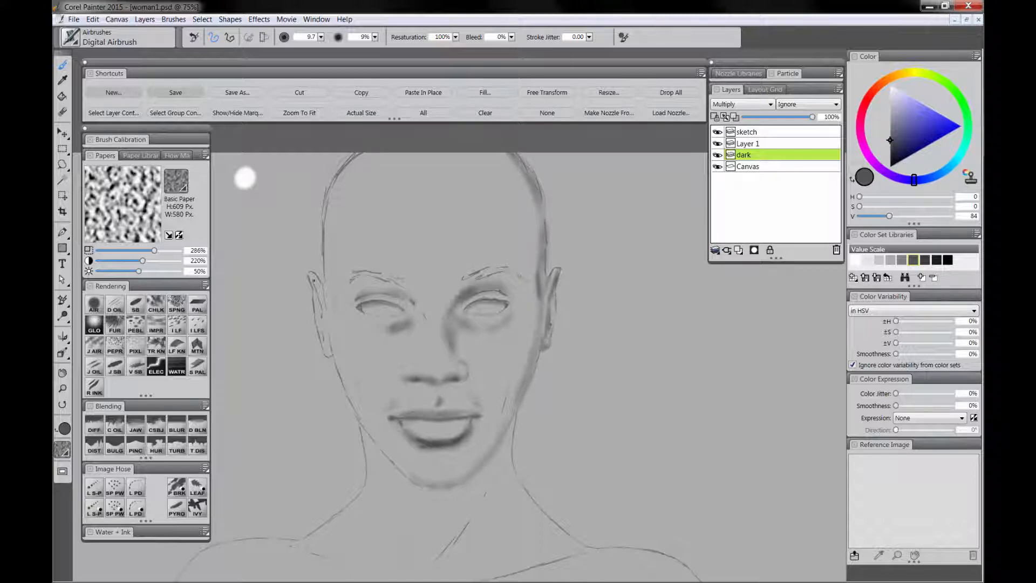
mouse_move(323, 313)
mouse_down()
mouse_move(318, 279)
mouse_move(328, 350)
mouse_up()
- Paint in both eyebrows and darken the upper eyelid lines beneath them
drag(464, 281, 517, 272)
drag(405, 286, 361, 272)
mouse_move(365, 272)
mouse_down()
mouse_move(347, 284)
mouse_move(390, 277)
mouse_up()
drag(463, 283, 490, 302)
drag(364, 305, 380, 301)
- Draw the two neck muscle lines running down to the throat and darken the jawline from ear to ear
drag(453, 324, 422, 308)
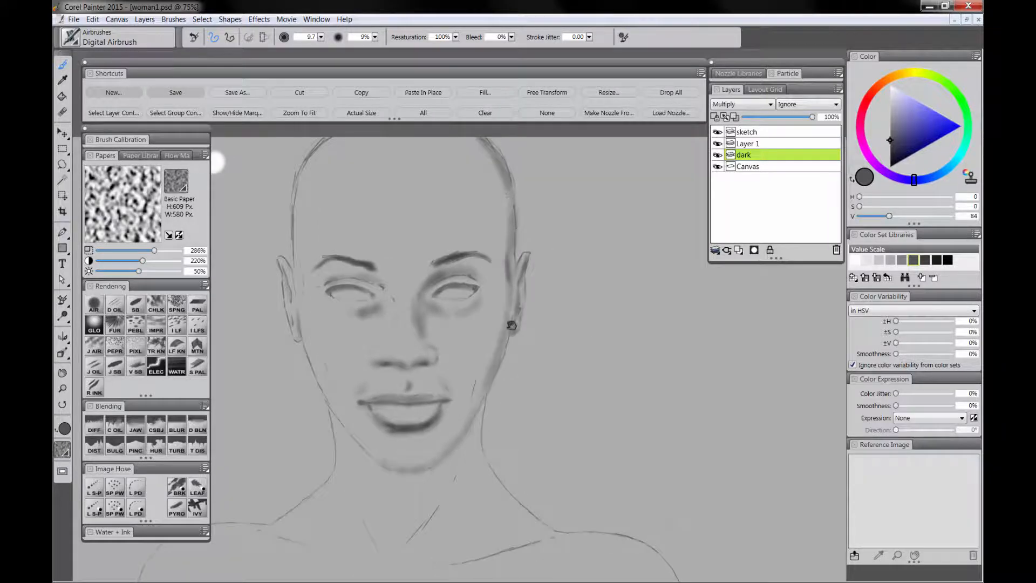
drag(511, 326, 508, 190)
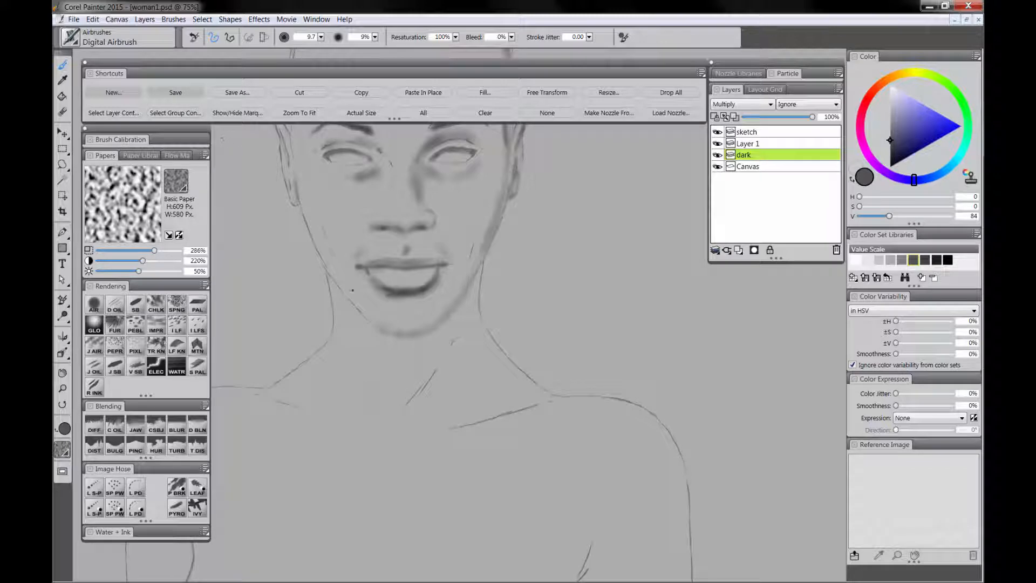
drag(387, 360, 423, 390)
drag(478, 323, 458, 395)
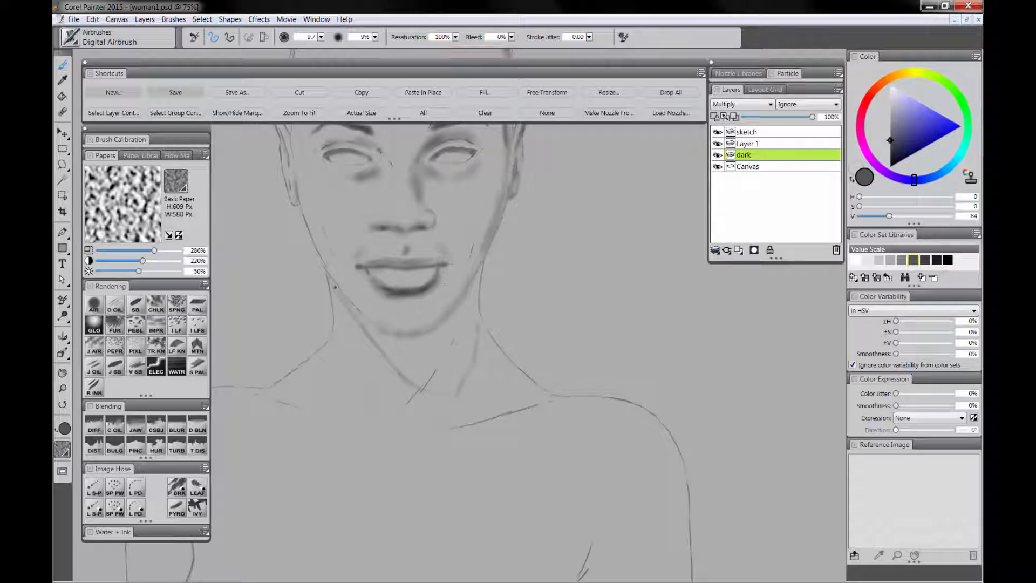
mouse_move(328, 276)
mouse_down()
mouse_move(370, 327)
mouse_move(439, 331)
mouse_move(480, 265)
mouse_up()
drag(330, 278, 391, 337)
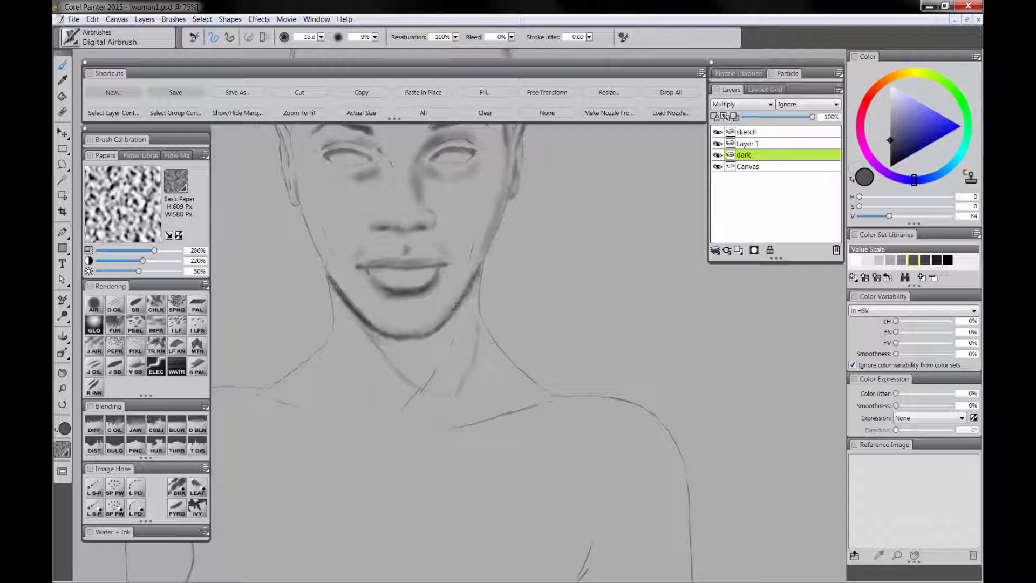
- Shade the neck beneath the chin and jaw with a larger airbrush, undoing the last three strokes
drag(476, 286, 378, 337)
drag(470, 313, 402, 370)
drag(467, 345, 431, 389)
drag(356, 318, 415, 351)
drag(476, 286, 454, 343)
drag(551, 232, 551, 235)
key(ctrl+z)
key(ctrl+z)
key(ctrl+z)
- Shade the collarbones, the undersides and outer edges of both breasts, and the navel with the airbrush at size 28
mouse_move(366, 461)
mouse_down()
mouse_move(470, 336)
mouse_move(449, 418)
mouse_up()
drag(458, 486, 434, 140)
mouse_move(259, 316)
mouse_down()
mouse_move(345, 341)
mouse_move(407, 302)
mouse_up()
drag(632, 238, 467, 305)
mouse_move(378, 550)
mouse_down()
mouse_move(479, 378)
mouse_move(378, 534)
mouse_up()
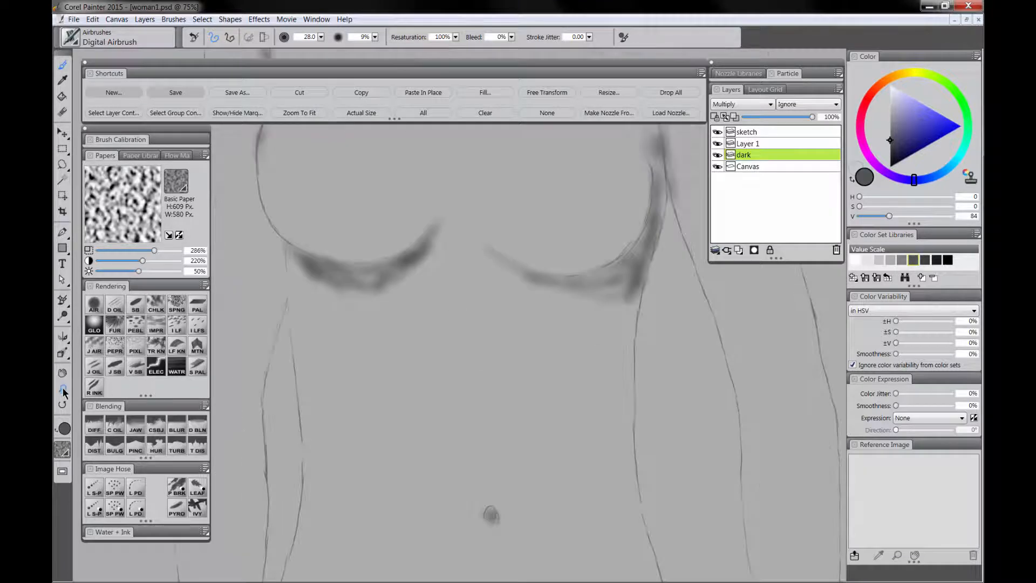
click(63, 389)
alt+click(438, 345)
alt+click(438, 348)
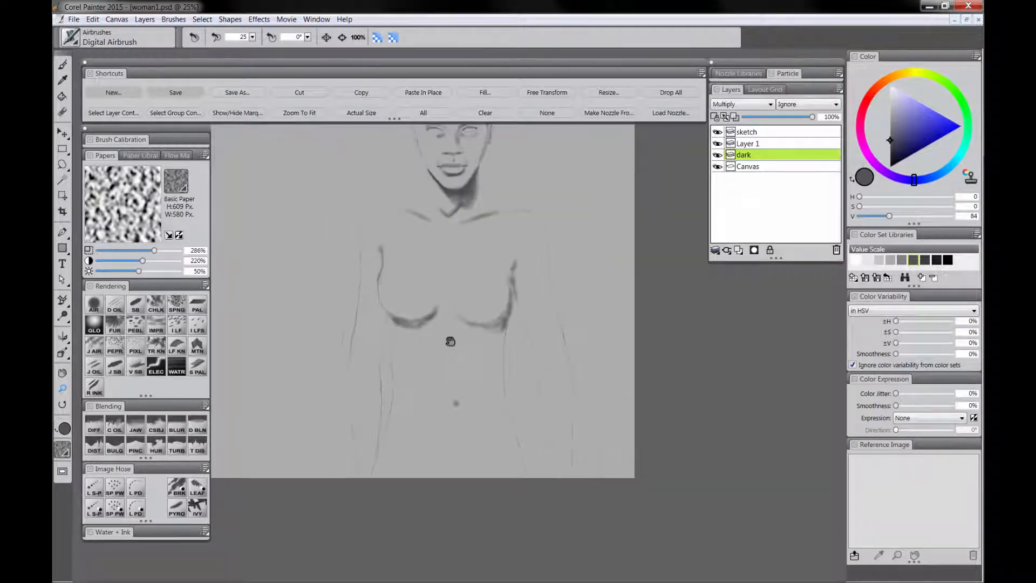
- Airbrush broad shadows down both arms at brush size 124.3 and touch up the shadow beneath the breast farther from the light
drag(450, 341, 429, 398)
key(b)
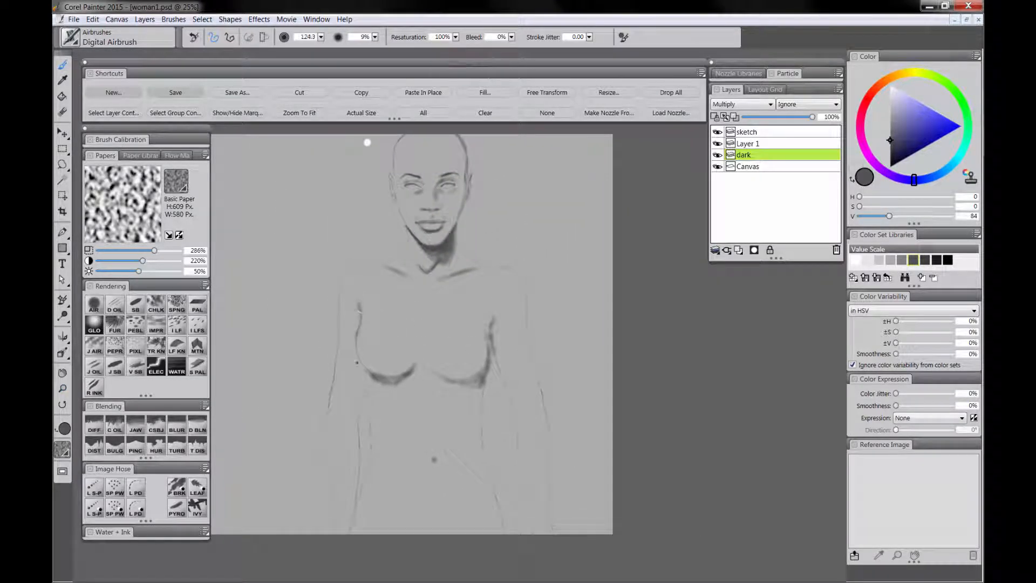
mouse_move(357, 362)
mouse_down()
mouse_move(343, 446)
mouse_move(352, 505)
mouse_up()
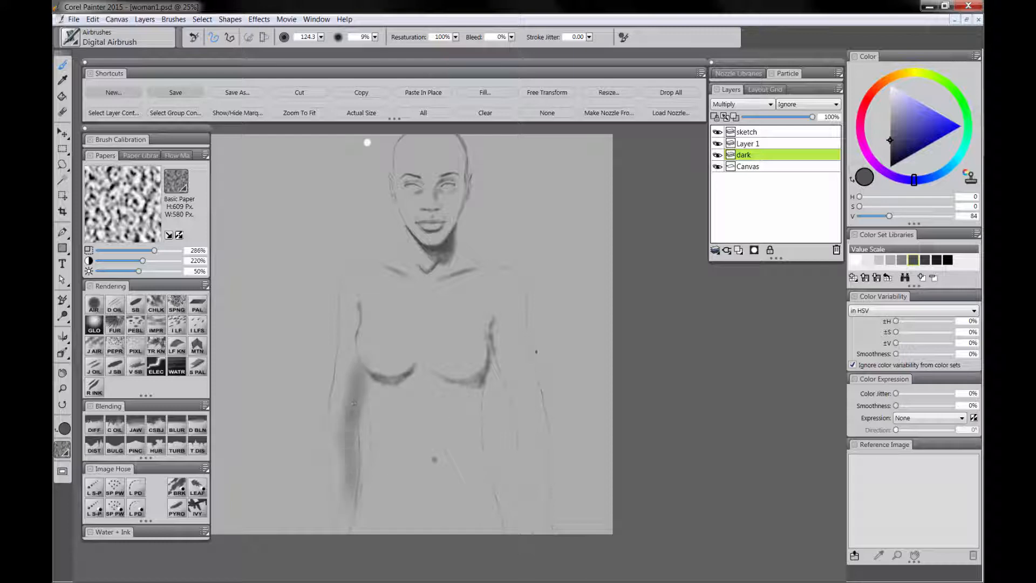
mouse_move(502, 278)
mouse_down()
mouse_move(523, 308)
mouse_move(546, 424)
mouse_move(545, 513)
mouse_move(533, 468)
mouse_up()
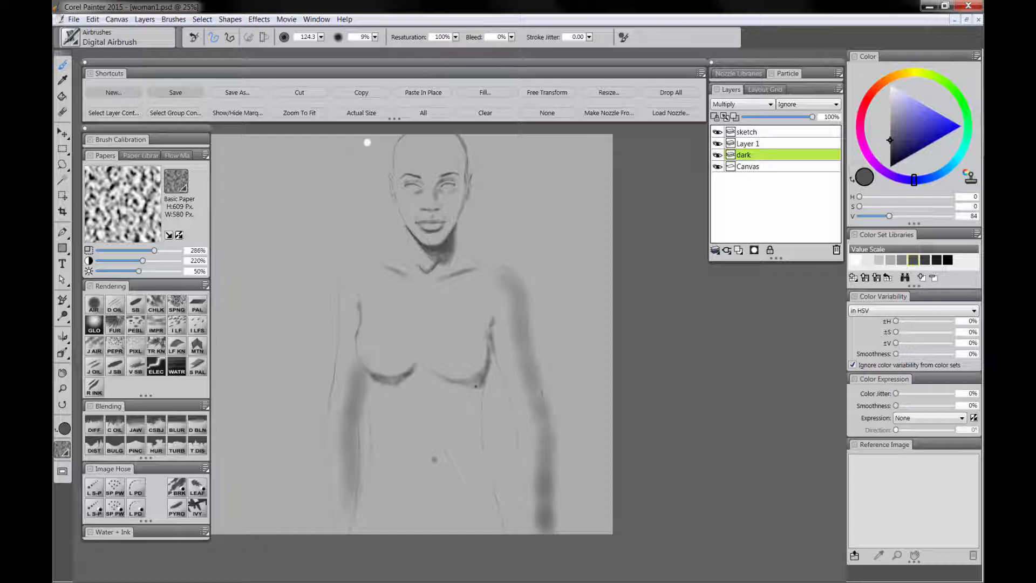
mouse_move(472, 386)
mouse_down()
mouse_move(477, 471)
mouse_move(497, 532)
mouse_move(478, 488)
mouse_move(479, 521)
mouse_move(462, 386)
mouse_up()
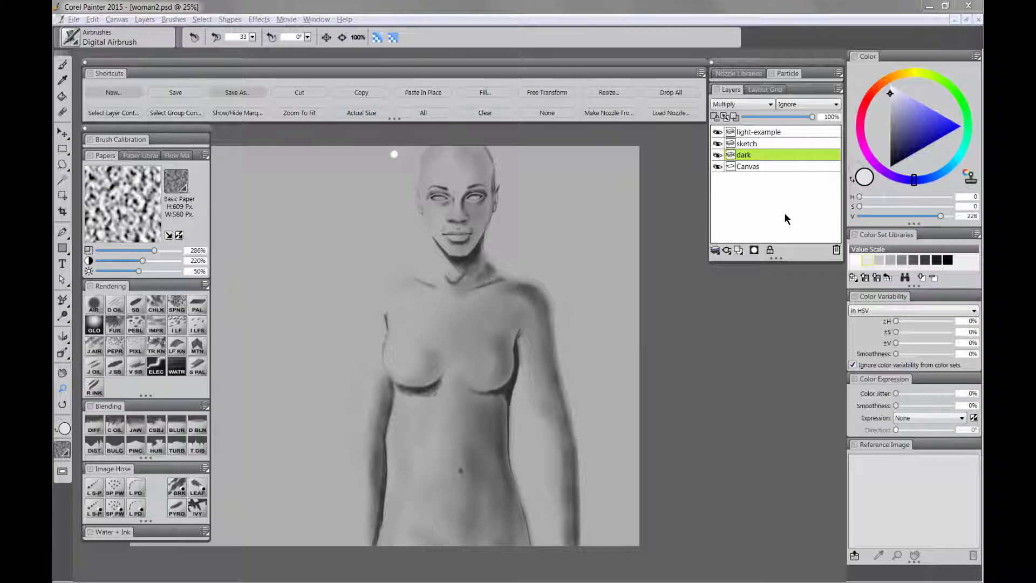
- Add a new layer directly above "dark" and name it "light"
click(738, 249)
double_click(754, 157)
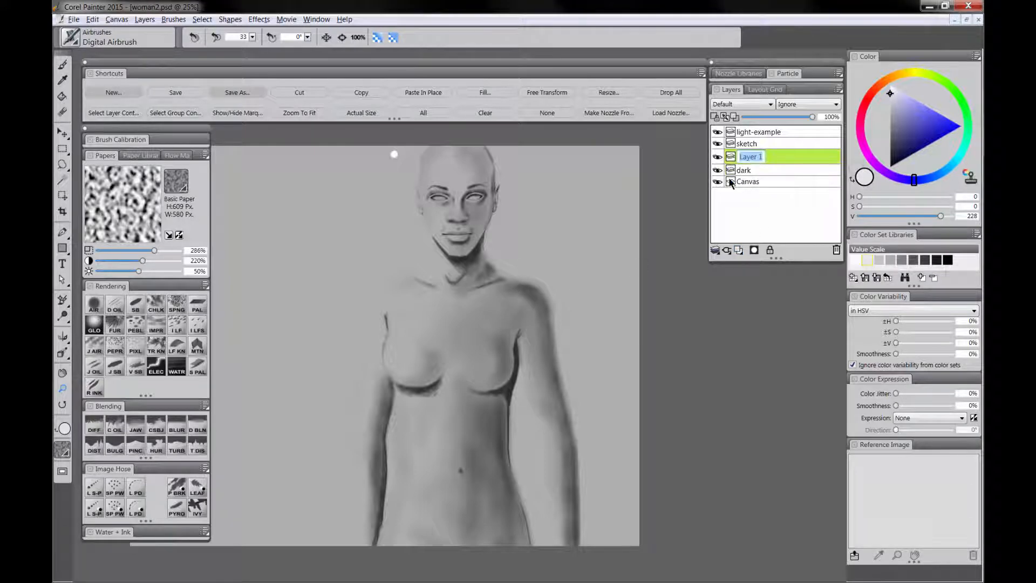
text(light)
key(Return)
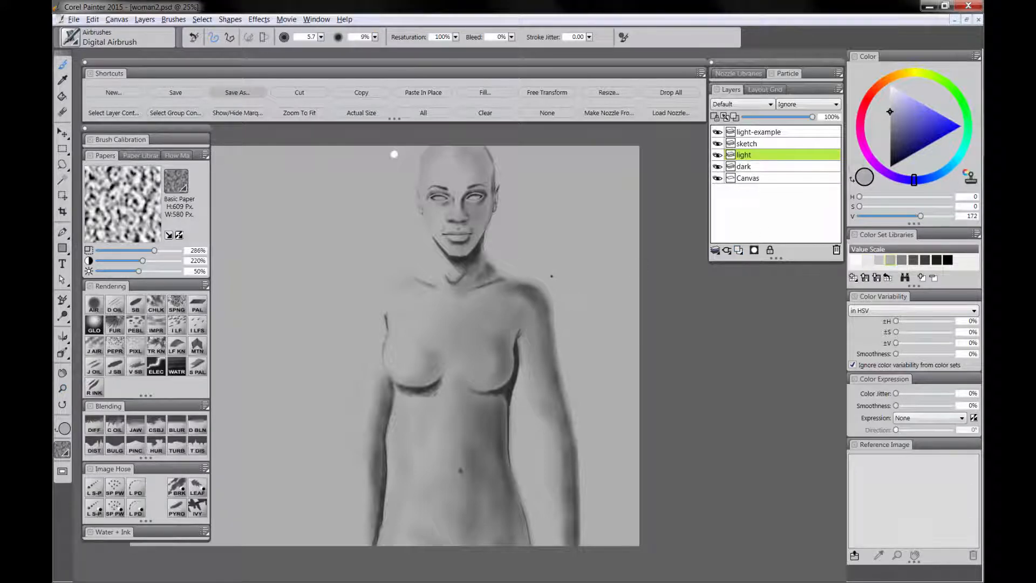
- Pick the light grey with value 196 and airbrush soft highlights on the forehead, nose, chin and cheek
click(880, 261)
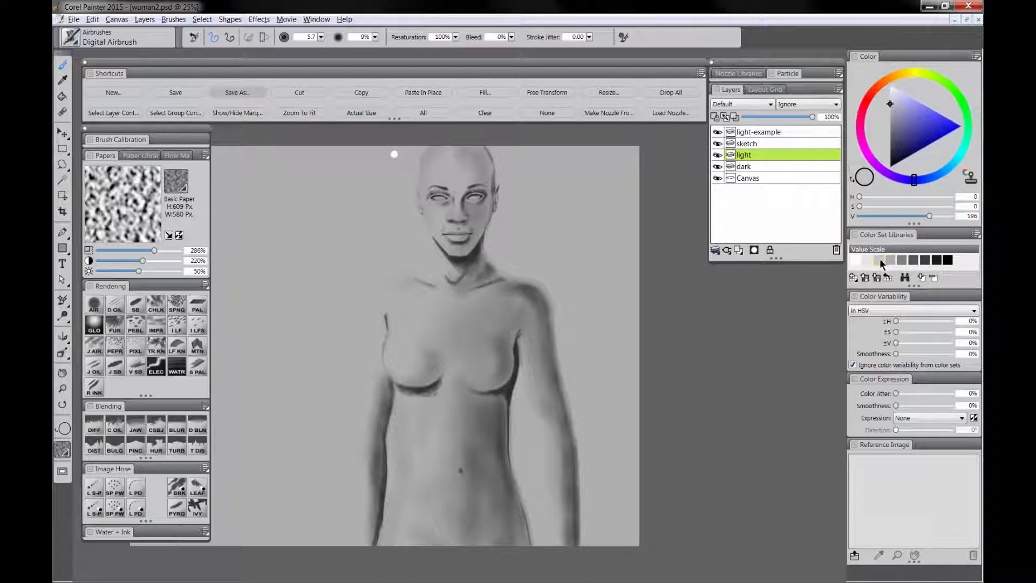
click(95, 306)
mouse_move(441, 175)
mouse_down()
mouse_move(435, 164)
mouse_move(426, 184)
mouse_move(432, 151)
mouse_move(433, 182)
mouse_move(446, 162)
mouse_up()
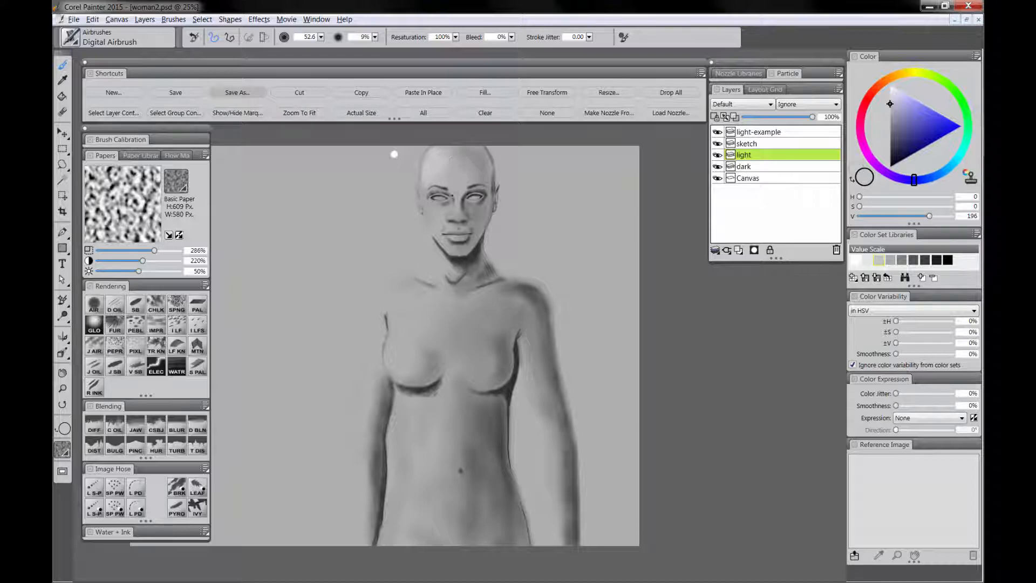
drag(459, 205, 458, 211)
mouse_move(451, 237)
mouse_down()
mouse_move(463, 236)
mouse_move(431, 205)
mouse_up()
drag(430, 218, 442, 209)
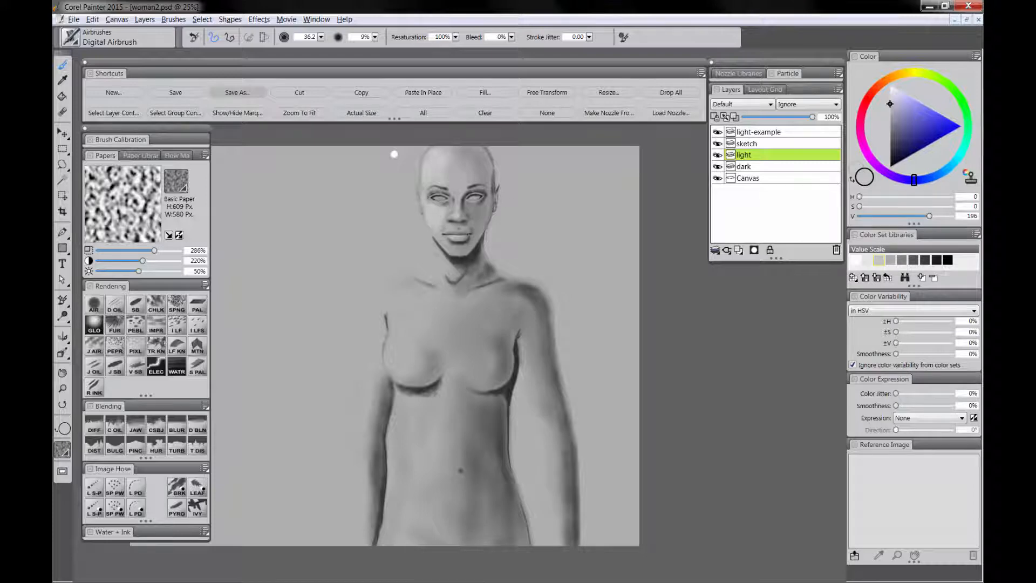
- Airbrush light grey on the lit side of the neck and shoulder and on both breasts, using about size 64.5 for the breasts
drag(441, 251, 431, 265)
drag(402, 280, 378, 282)
drag(416, 340, 407, 345)
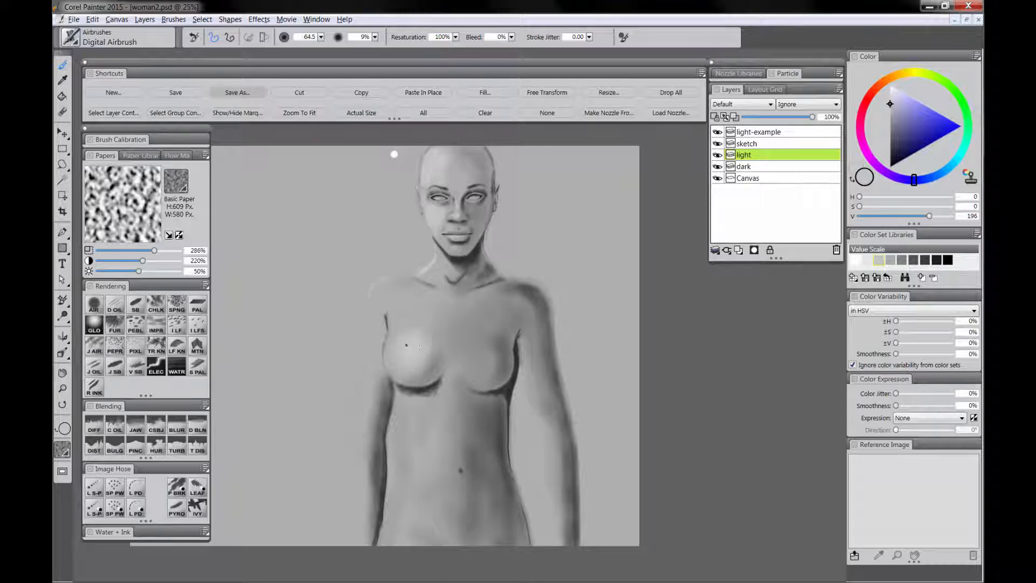
drag(475, 354, 484, 362)
- Airbrush light grey along the abdomen, waist and both arms, and reinforce the lit shoulder and neck at brush size 76.4
drag(403, 423, 405, 477)
drag(374, 335, 368, 439)
drag(527, 340, 556, 493)
drag(399, 419, 384, 518)
drag(404, 296, 378, 286)
drag(426, 277, 437, 268)
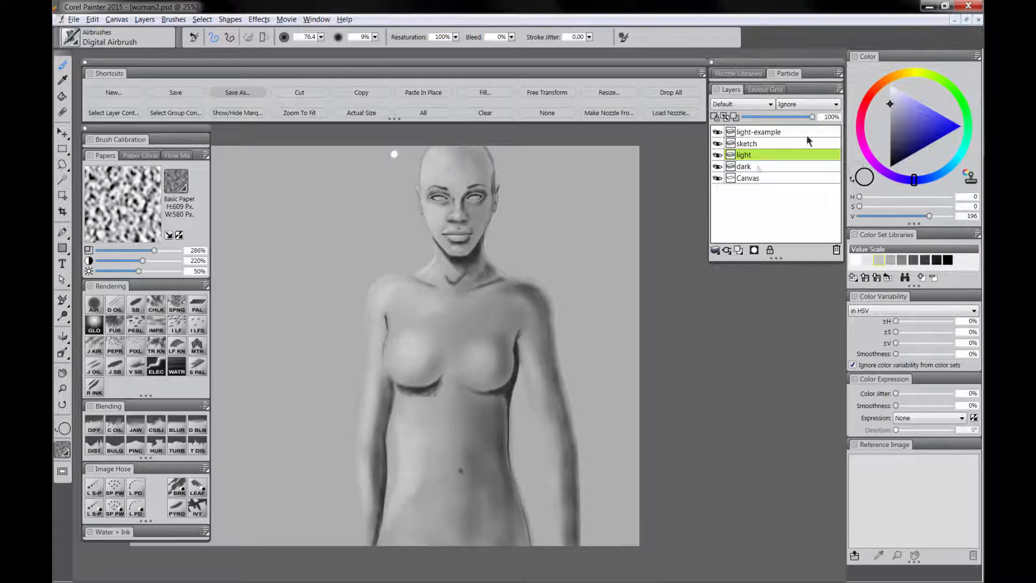
click(73, 19)
drag(438, 475, 449, 509)
click(81, 86)
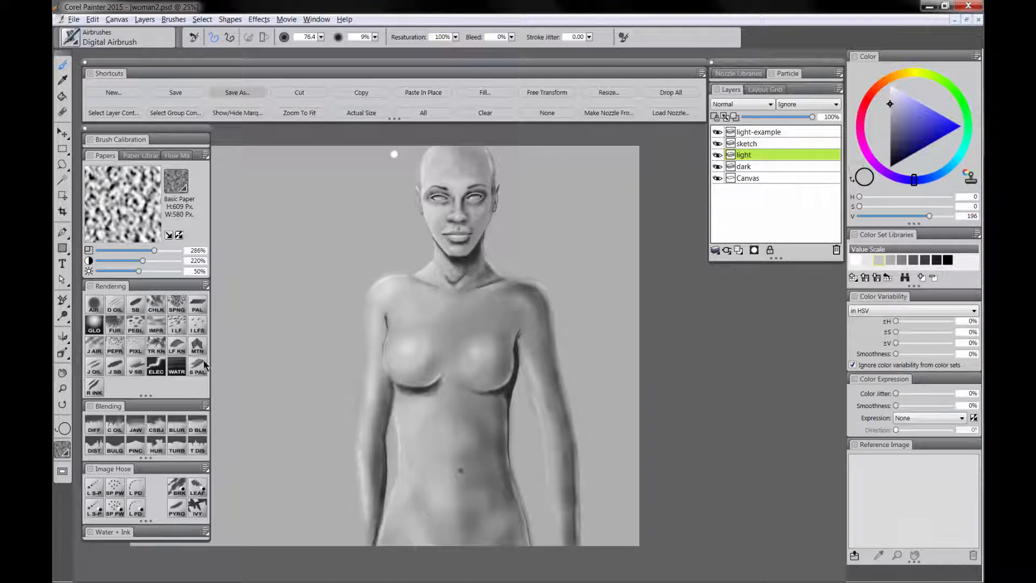
- Add a new layer directly above "light" and name it "hilight"
key(m)
click(448, 248)
drag(456, 243, 429, 364)
click(739, 250)
double_click(751, 156)
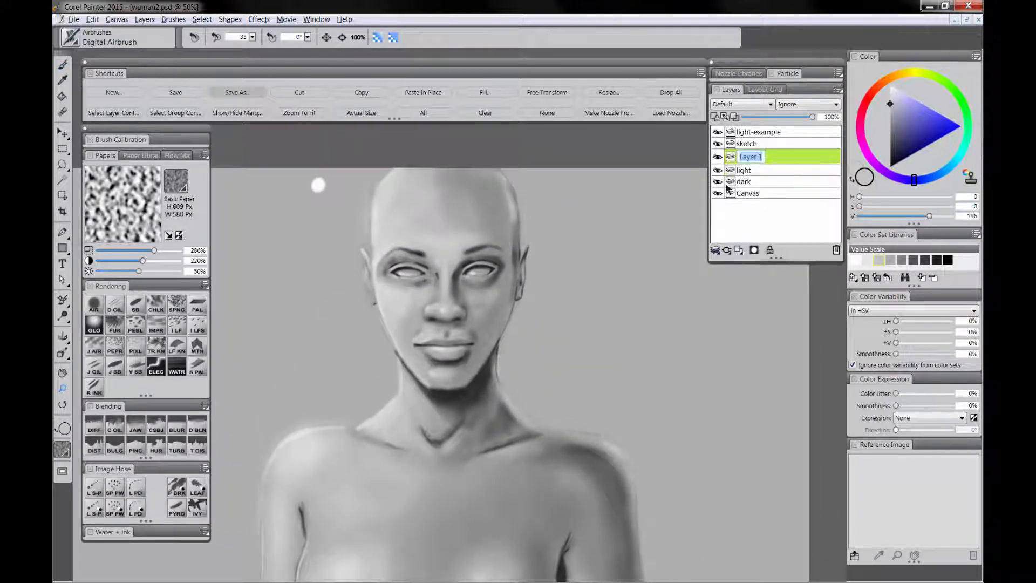
text(hilight)
key(Return)
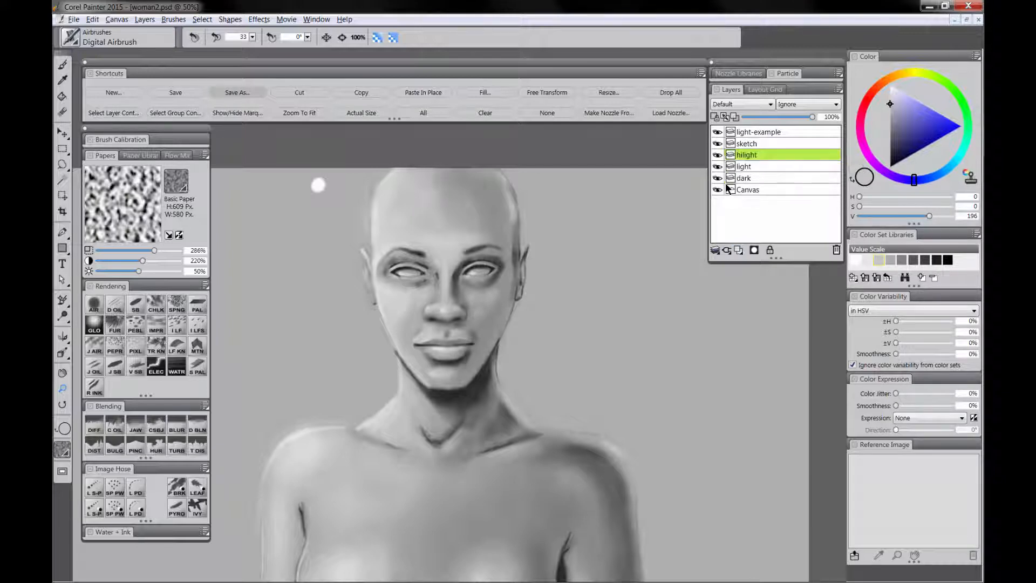
- Set the colour to pure white and paint small highlights in the eyes and on the lower lip with the Scratchboard Tool
drag(893, 100, 865, 48)
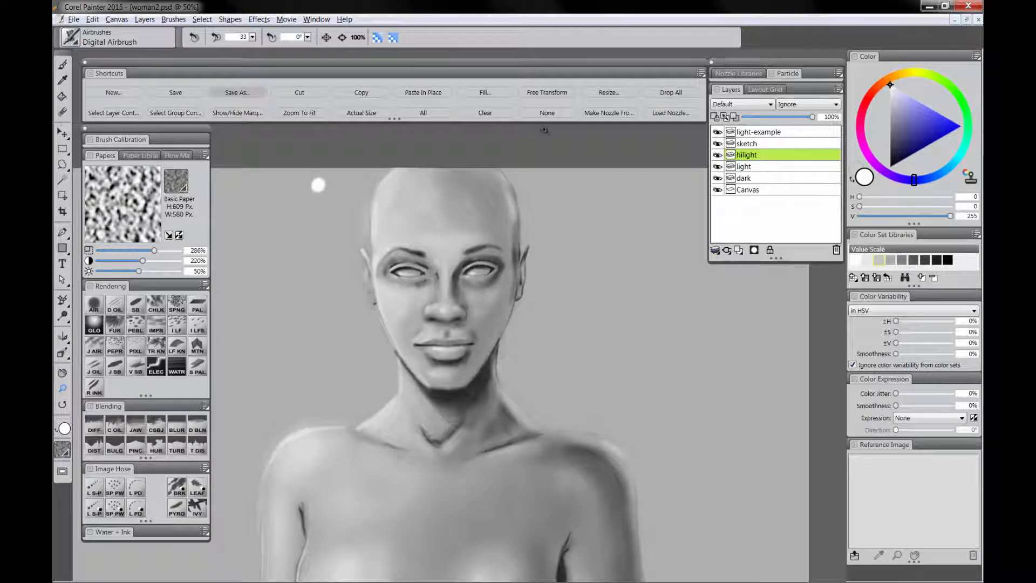
click(441, 269)
click(441, 269)
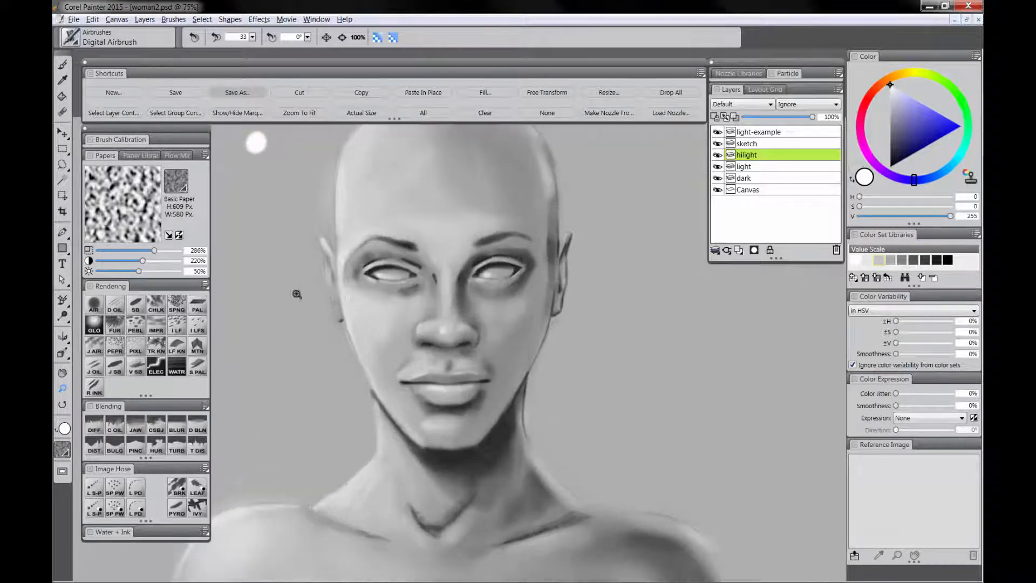
click(137, 305)
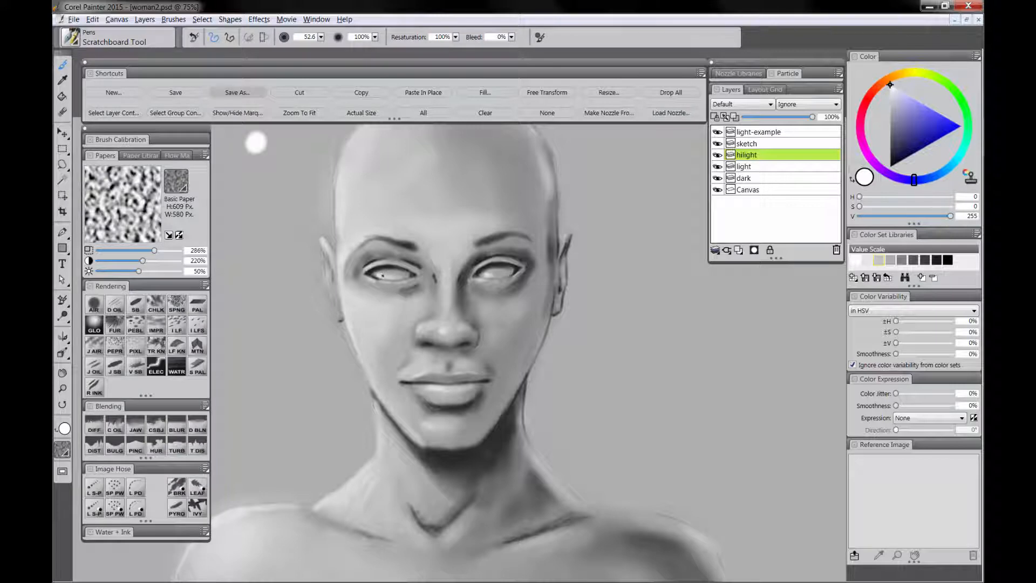
ctrl+alt+click(383, 275)
drag(490, 275, 484, 276)
drag(484, 279, 477, 278)
drag(437, 389, 442, 390)
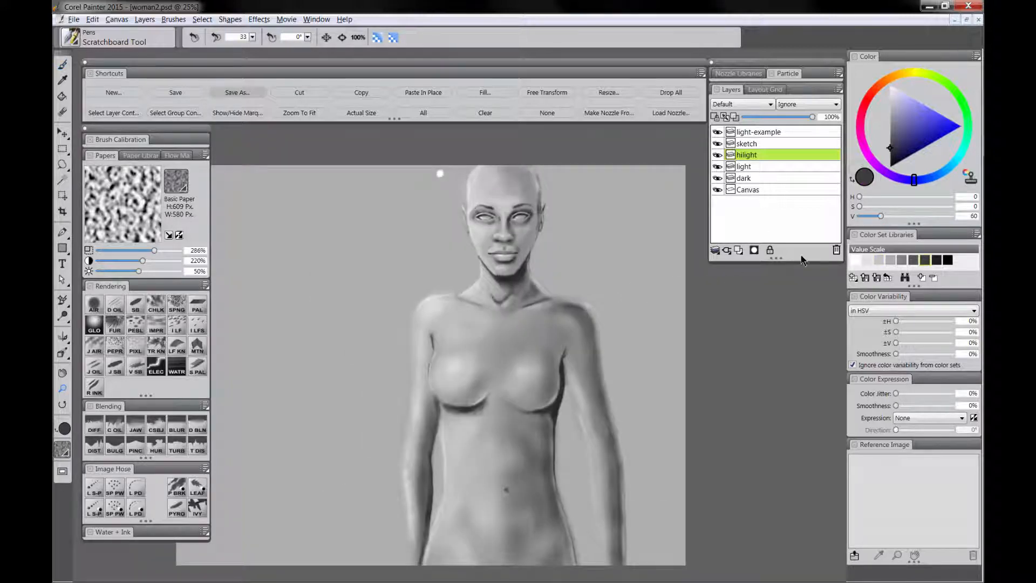
- Fill the Canvas layer with the current dark grey, value 60, at 100% opacity
click(757, 190)
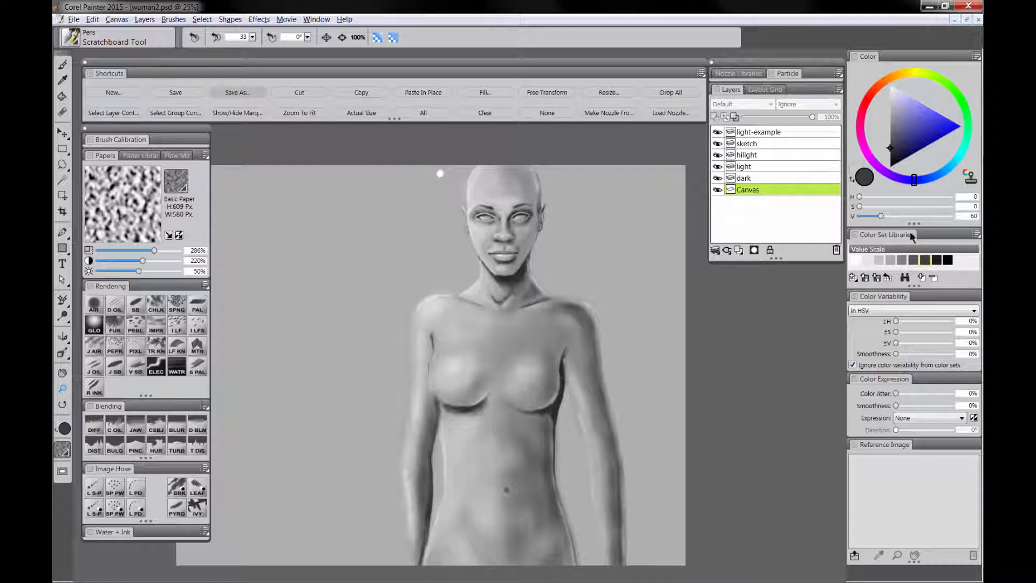
click(484, 94)
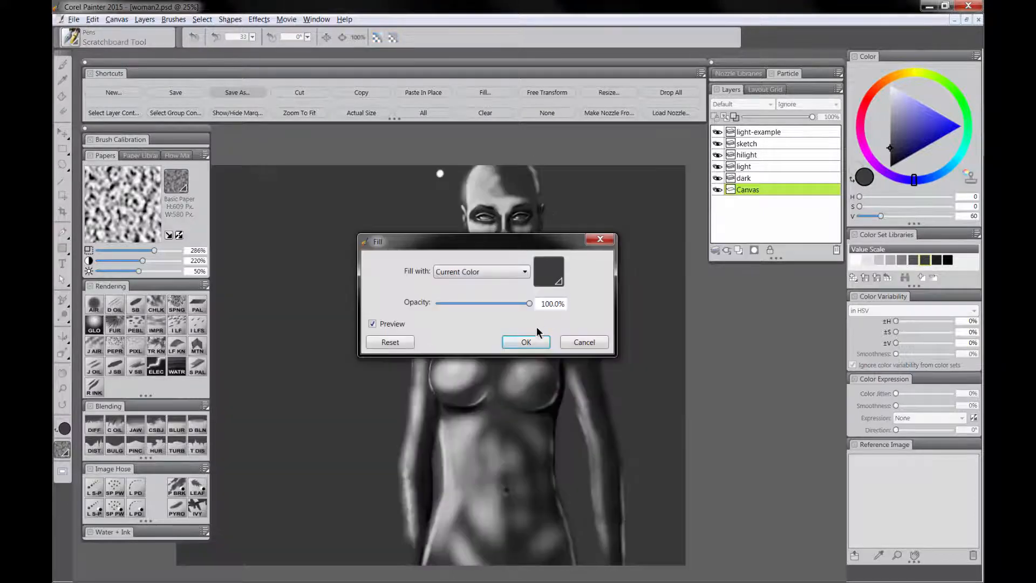
click(526, 342)
- Add a new layer directly above Canvas and name it "mid"
drag(517, 393, 483, 392)
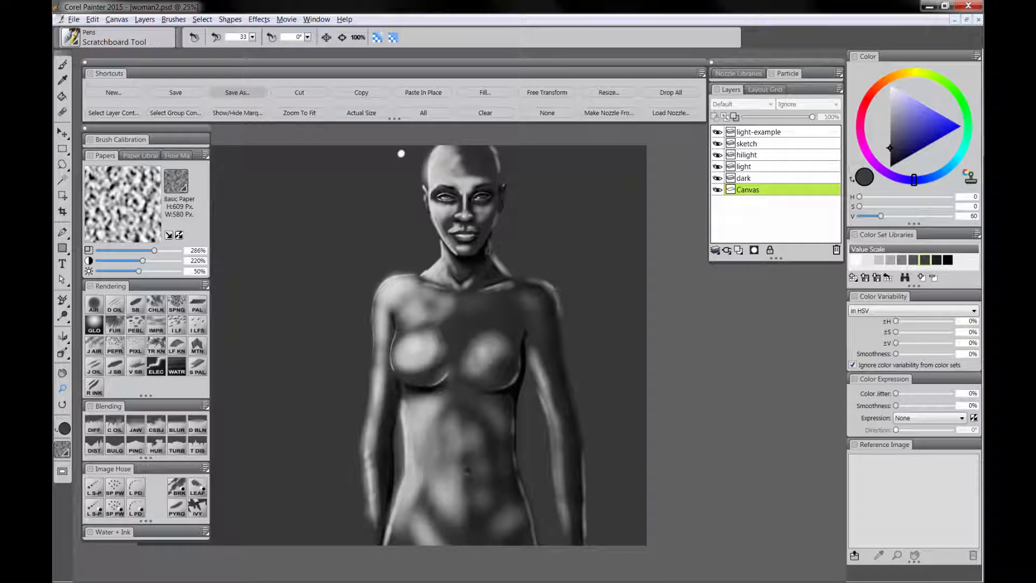
click(487, 251)
drag(486, 272, 490, 291)
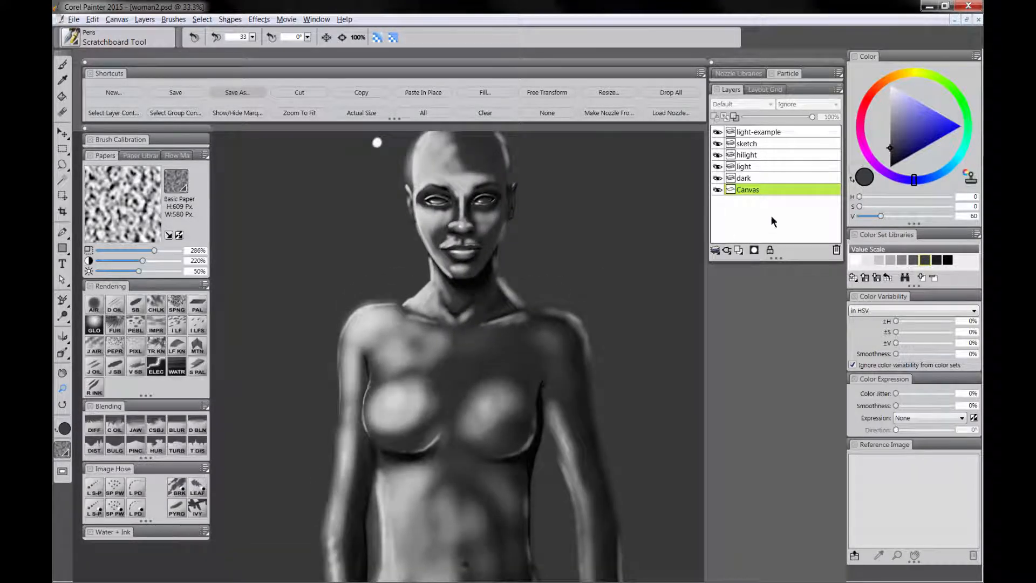
click(741, 248)
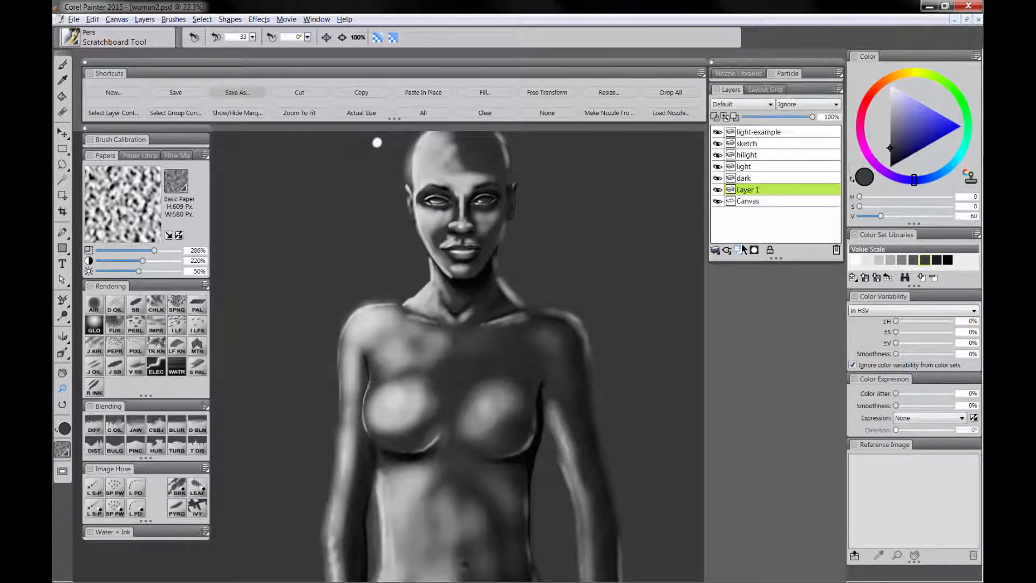
double_click(752, 191)
text(mid)
key(Return)
- Pick the grey with value 172 and airbrush midtones over the face, neck and lit side of the chest
key(b)
click(891, 261)
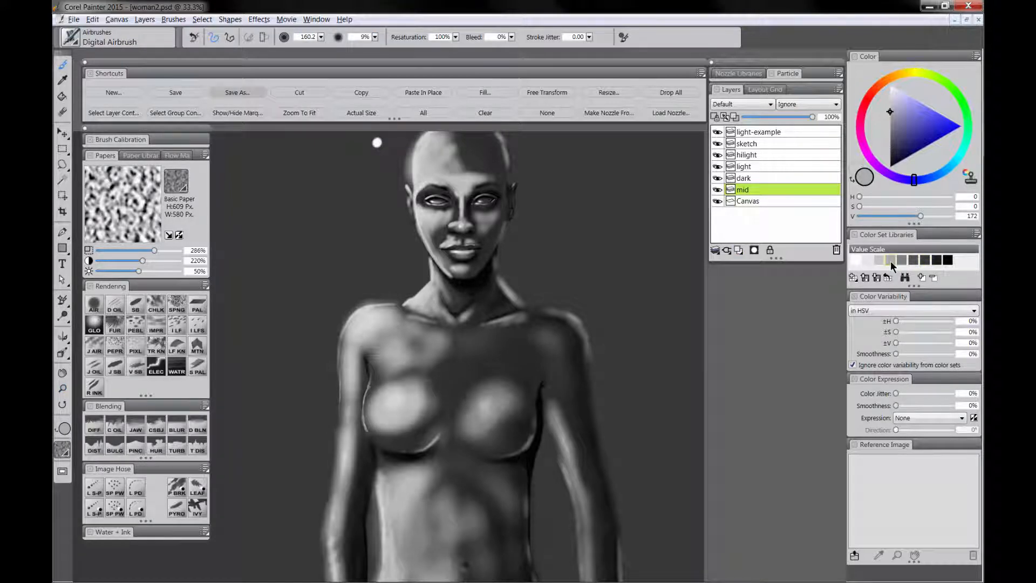
key(Tab)
mouse_move(519, 163)
mouse_down()
mouse_move(522, 142)
mouse_move(543, 148)
mouse_move(499, 215)
mouse_move(490, 185)
mouse_move(519, 253)
mouse_move(508, 300)
mouse_move(488, 317)
mouse_move(440, 324)
mouse_move(502, 361)
mouse_move(475, 389)
mouse_move(446, 374)
mouse_up()
scroll(446, 374, down, 3)
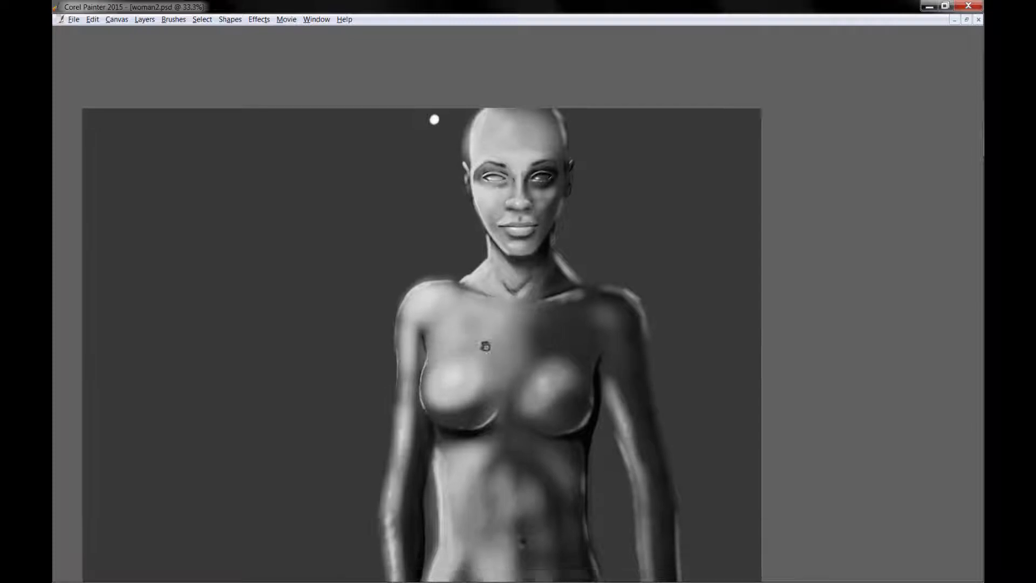
- Airbrush midtone grey over the lit arm, the abdomen and the shoulder on the shadow side
mouse_move(400, 343)
mouse_down()
mouse_move(410, 475)
mouse_move(471, 460)
mouse_move(466, 424)
mouse_move(494, 470)
mouse_move(470, 483)
mouse_up()
mouse_move(402, 467)
mouse_down()
mouse_move(401, 488)
mouse_move(397, 469)
mouse_up()
mouse_move(468, 445)
mouse_down()
mouse_move(518, 480)
mouse_move(485, 378)
mouse_up()
mouse_move(500, 343)
mouse_down()
mouse_move(507, 308)
mouse_move(539, 297)
mouse_move(526, 453)
mouse_move(550, 485)
mouse_up()
drag(605, 294, 561, 411)
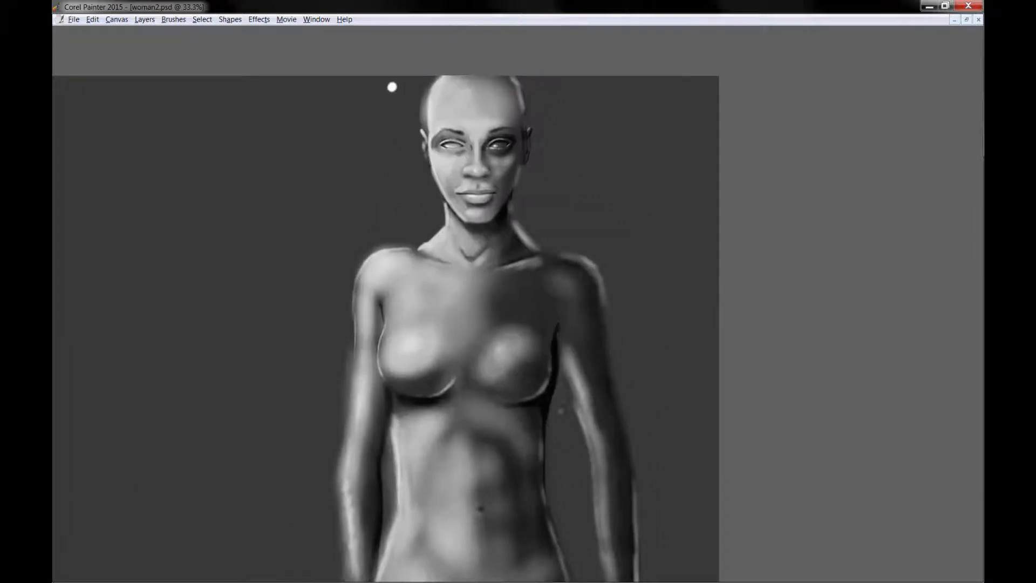
- Blend the midtone grey across the middle of the chest, under the breasts and down the arm on the shadow side
drag(467, 359, 459, 407)
mouse_move(408, 387)
mouse_down()
mouse_move(440, 384)
mouse_move(402, 413)
mouse_move(398, 396)
mouse_up()
mouse_move(493, 384)
mouse_down()
mouse_move(507, 394)
mouse_move(526, 378)
mouse_up()
mouse_move(505, 321)
mouse_down()
mouse_move(505, 296)
mouse_move(518, 316)
mouse_move(566, 275)
mouse_up()
drag(561, 346, 580, 446)
drag(675, 549, 719, 412)
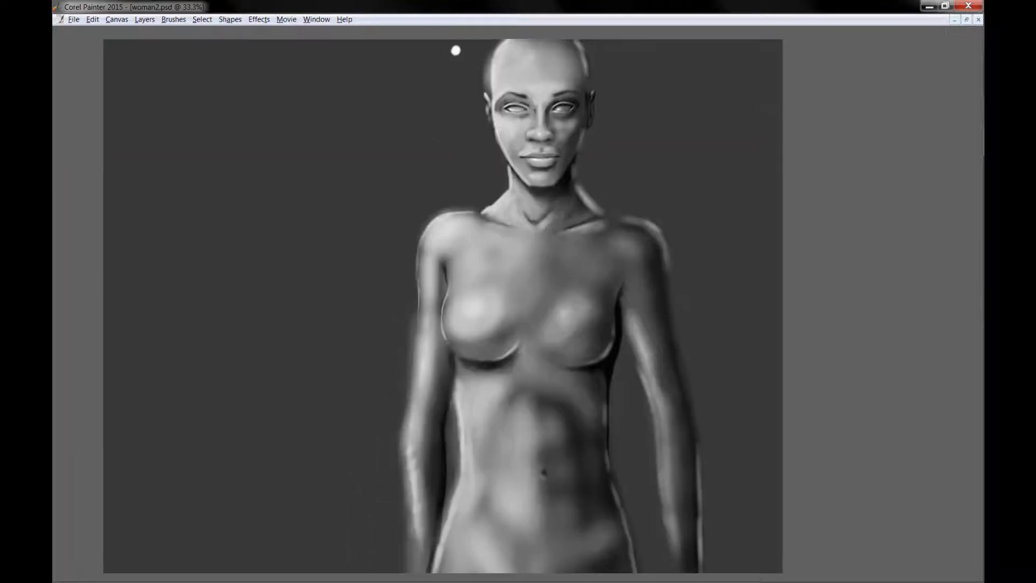
- Erase the stray light paint outside the head, neck and shoulders on the "light" layer with a size 19 eraser
key(Tab)
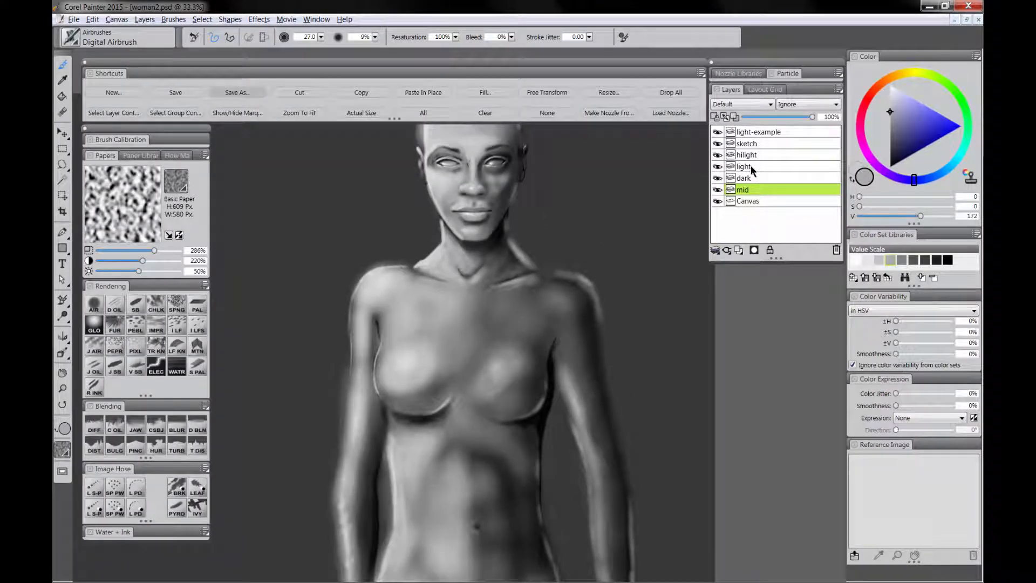
click(750, 165)
scroll(387, 162, up, 3)
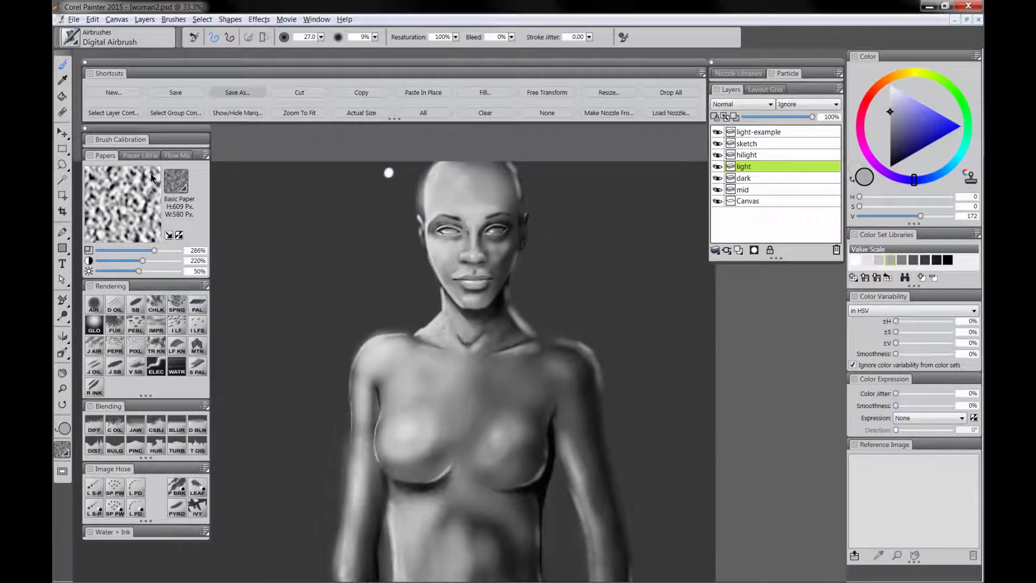
key(n)
drag(417, 204, 436, 161)
drag(514, 306, 599, 368)
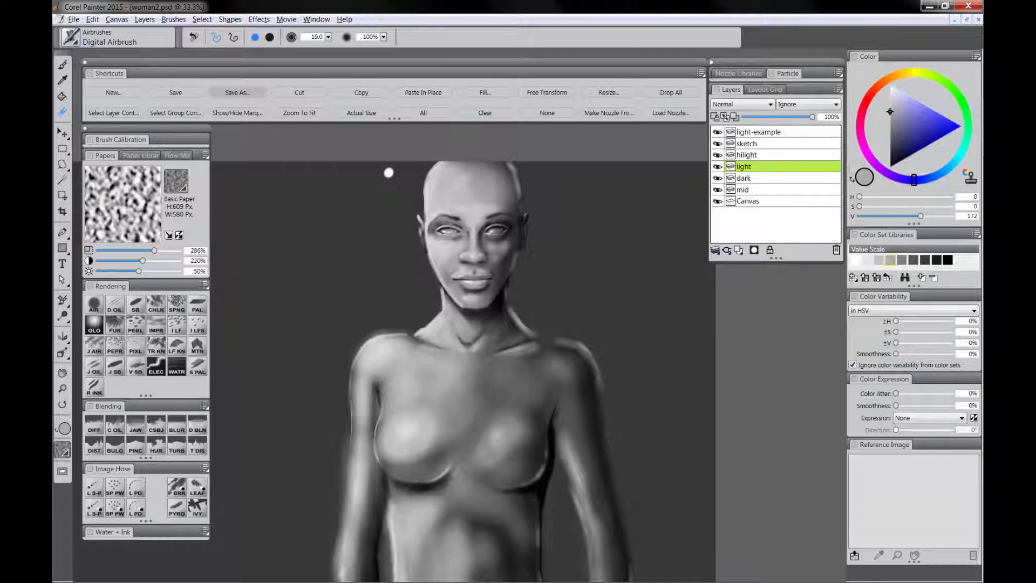
mouse_move(406, 331)
mouse_down()
mouse_move(360, 345)
mouse_move(407, 176)
mouse_move(347, 405)
mouse_move(376, 360)
mouse_up()
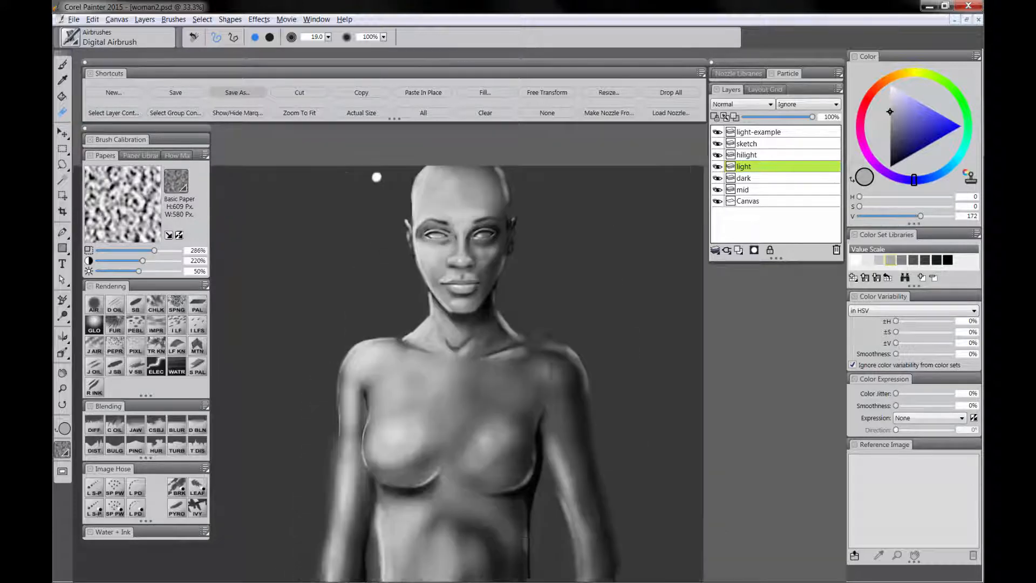
- Erase the stray midtone paint outside the arms and torso on the "mid" layer with a size 19 eraser
drag(377, 177, 375, 183)
click(752, 189)
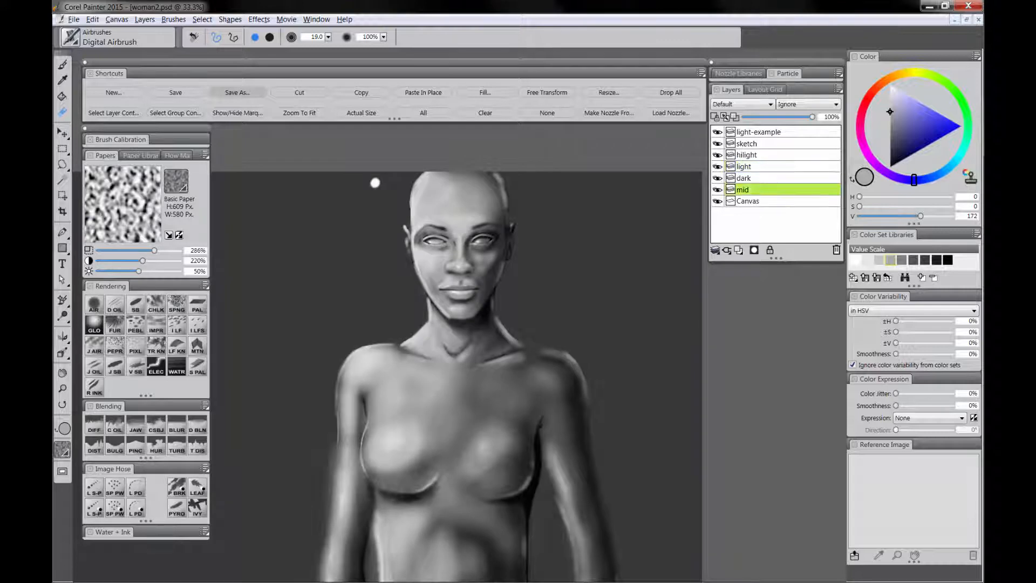
drag(431, 435, 453, 351)
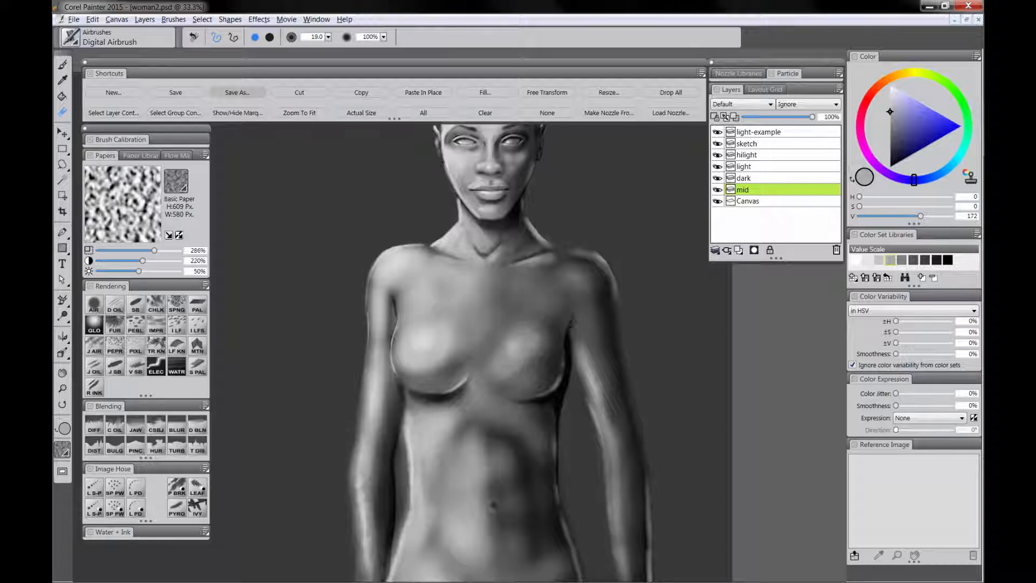
drag(617, 371, 569, 298)
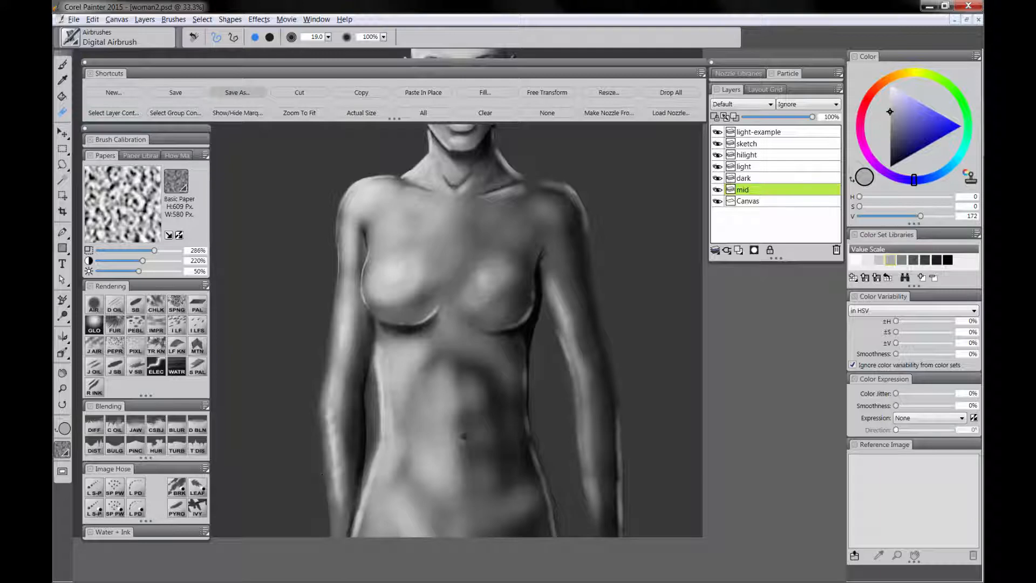
- Erase the excess dark paint along the forearm and shoulder on the shadow side on the "dark" layer
click(765, 178)
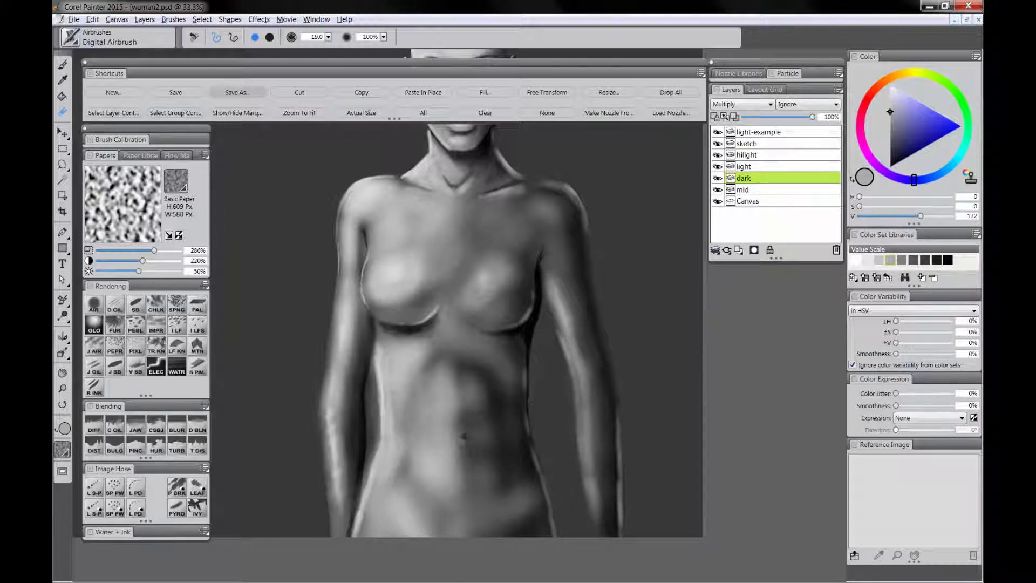
drag(613, 450, 606, 511)
drag(585, 393, 578, 488)
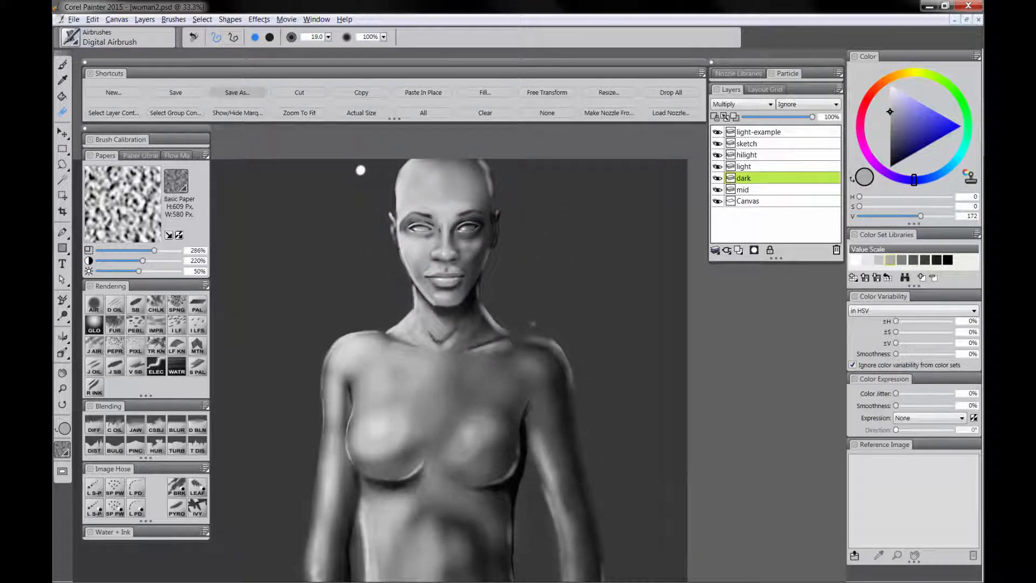
mouse_move(453, 381)
mouse_down()
mouse_move(463, 354)
mouse_move(469, 369)
mouse_up()
- Airbrush a soft light glow onto the Canvas background beside the head, using a near-white sampled at the light spot and a brush about 750 wide
click(752, 201)
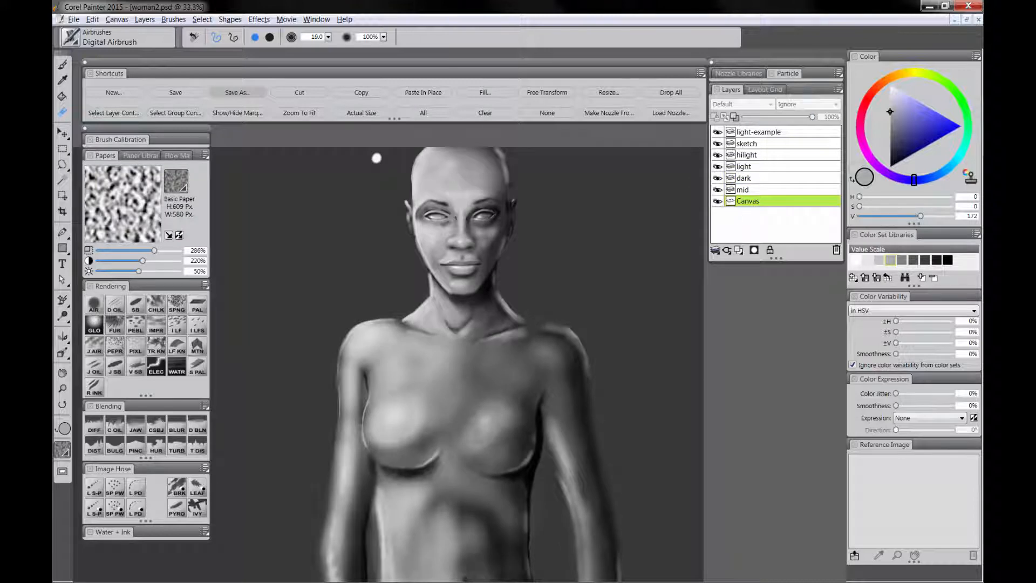
click(63, 389)
mouse_move(427, 342)
mouse_down()
mouse_move(433, 373)
mouse_move(454, 349)
mouse_up()
click(63, 65)
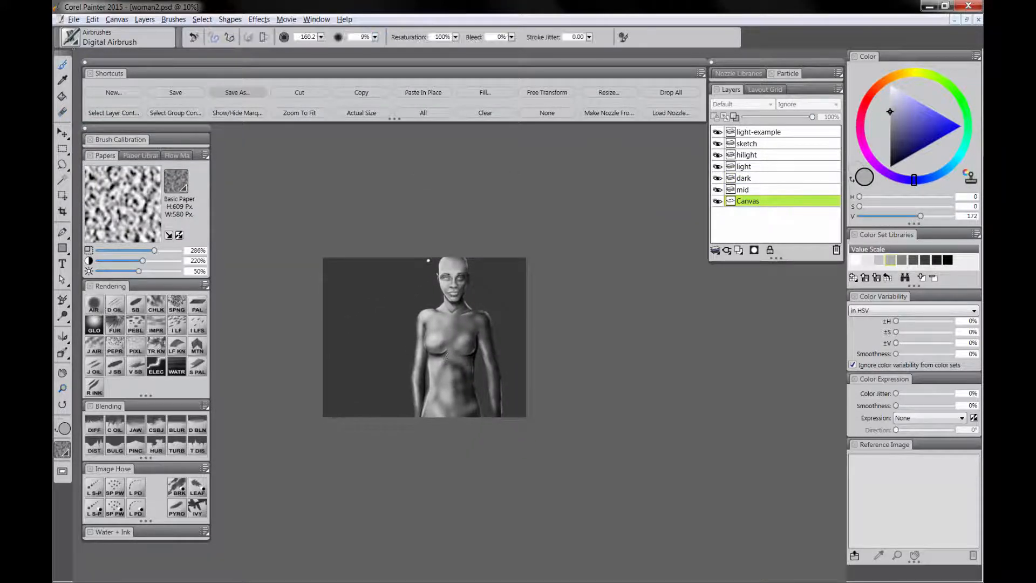
alt+click(430, 260)
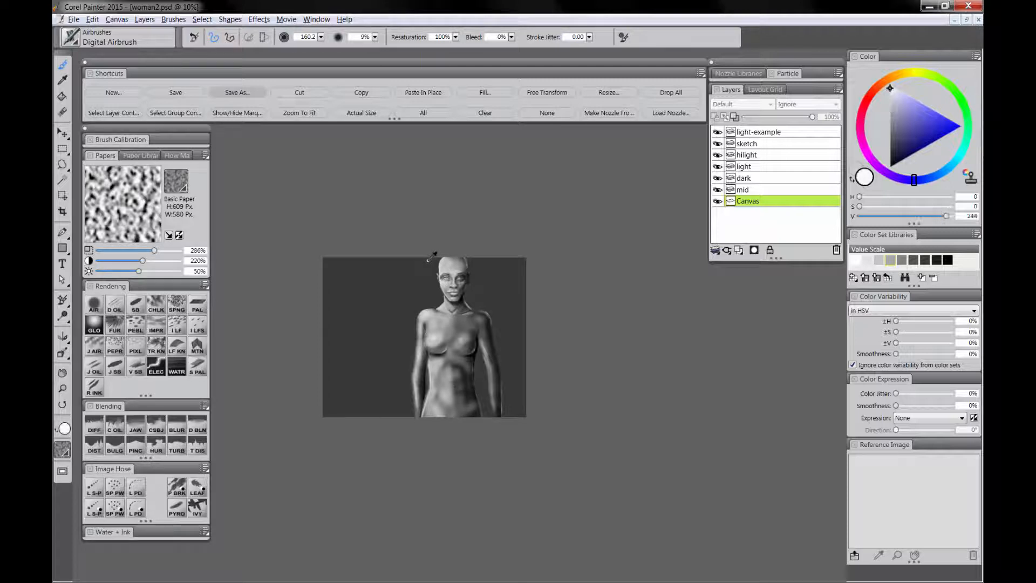
mouse_move(430, 253)
mouse_down()
mouse_move(416, 290)
mouse_move(422, 259)
mouse_move(499, 266)
mouse_up()
mouse_move(374, 307)
mouse_down()
mouse_move(405, 321)
mouse_move(426, 272)
mouse_up()
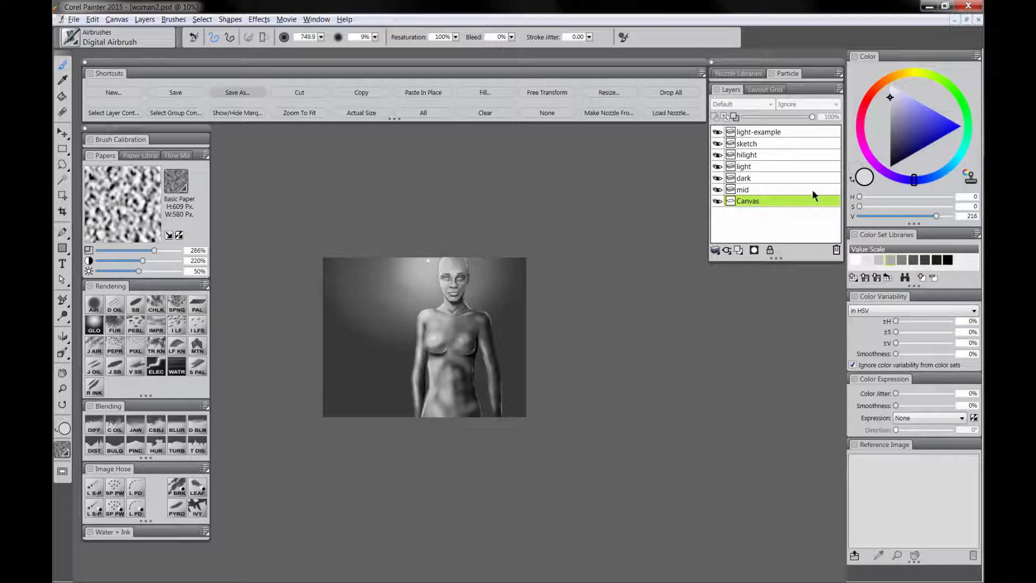
- Darken the lower background and the edge on the shadow side with black and a size 750 airbrush
click(891, 168)
drag(416, 378, 420, 444)
mouse_move(337, 426)
mouse_down()
mouse_move(518, 429)
mouse_move(522, 408)
mouse_up()
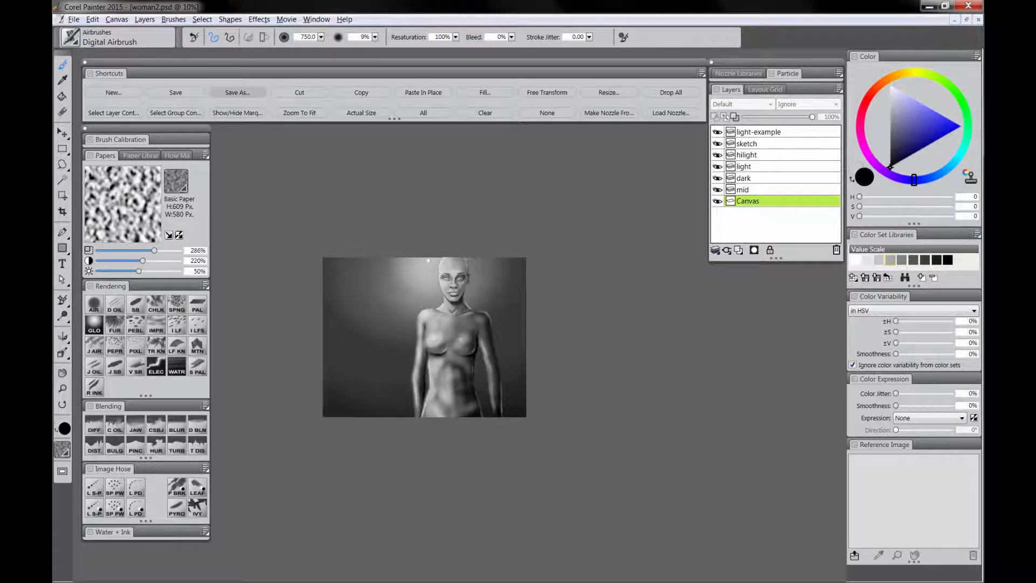
drag(335, 406, 375, 405)
drag(537, 316, 534, 354)
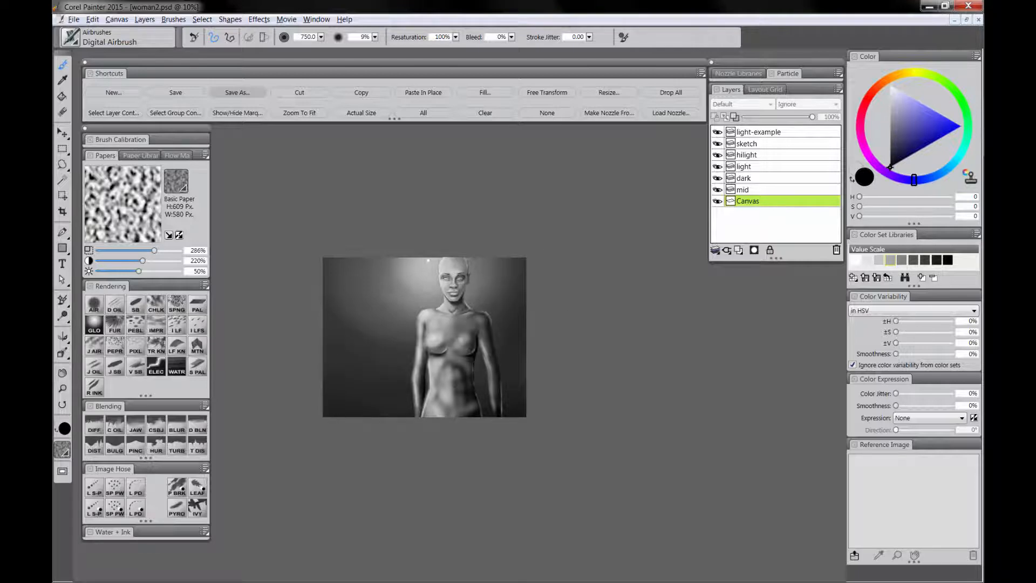
- Brighten the core of the background glow beside the head with pure white
click(63, 388)
click(450, 309)
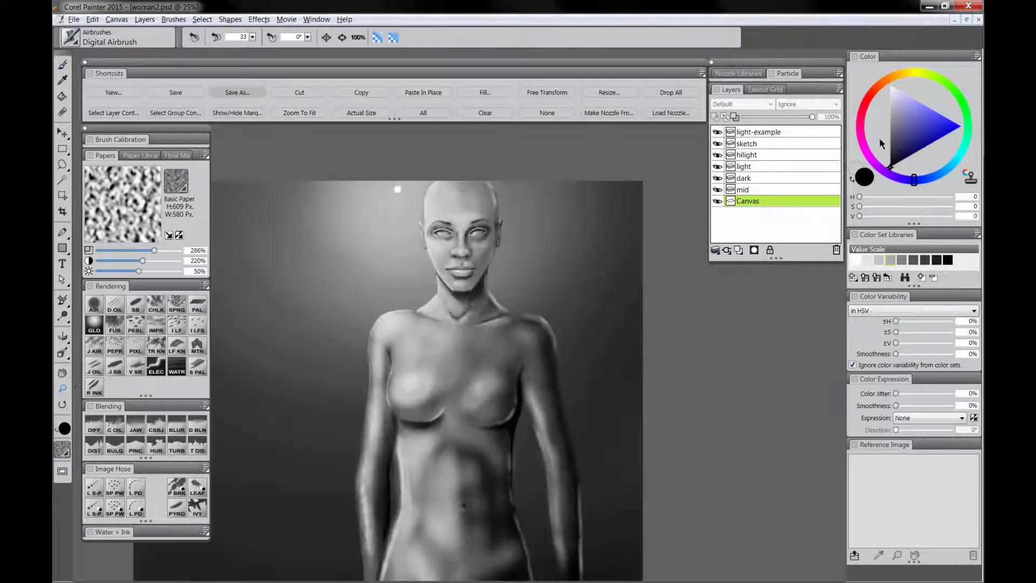
click(889, 85)
key(b)
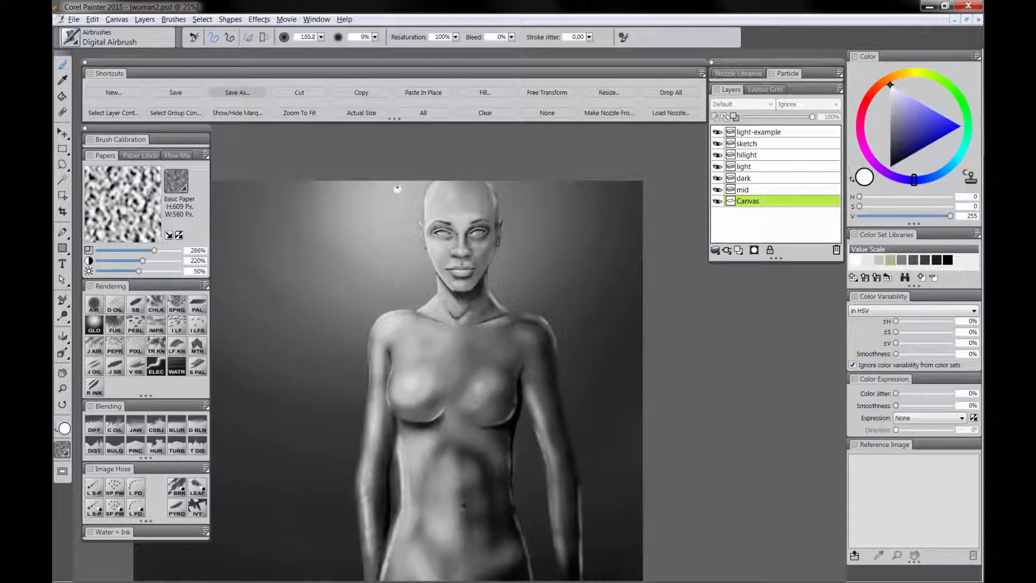
mouse_move(397, 188)
mouse_down()
mouse_move(428, 187)
mouse_move(392, 203)
mouse_move(421, 187)
mouse_up()
mouse_move(398, 192)
mouse_down()
mouse_move(461, 188)
mouse_move(447, 187)
mouse_up()
drag(585, 471, 650, 440)
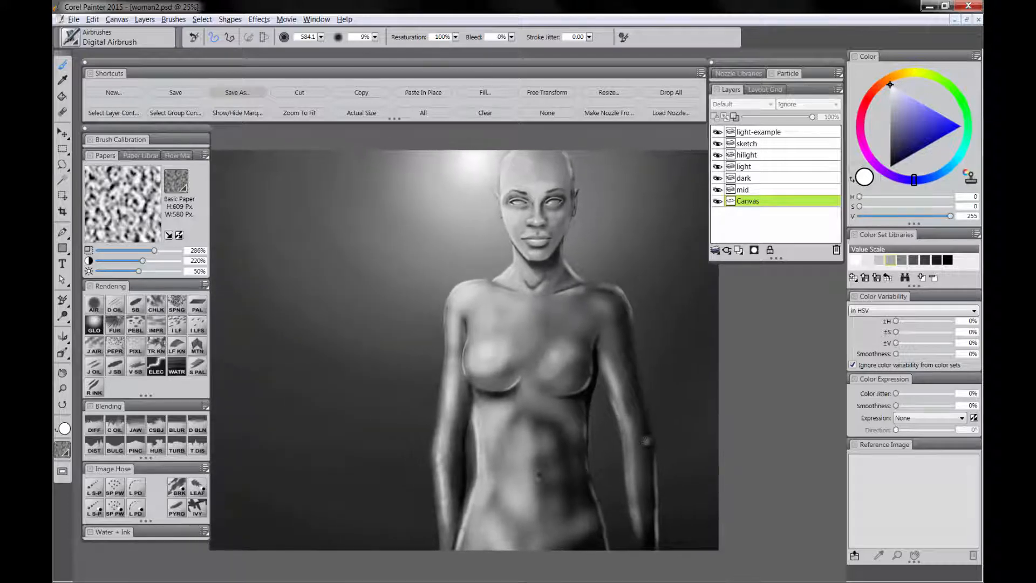
- Airbrush black onto the background between the torso and the shadowed arm and into the corner beyond that arm
click(891, 165)
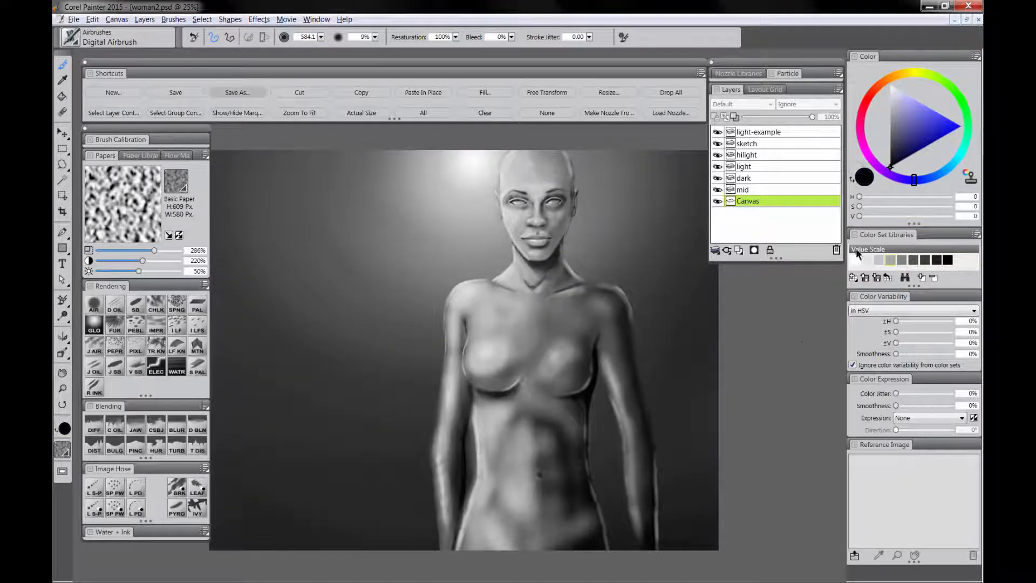
key(Tab)
drag(567, 431, 646, 445)
drag(660, 497, 660, 400)
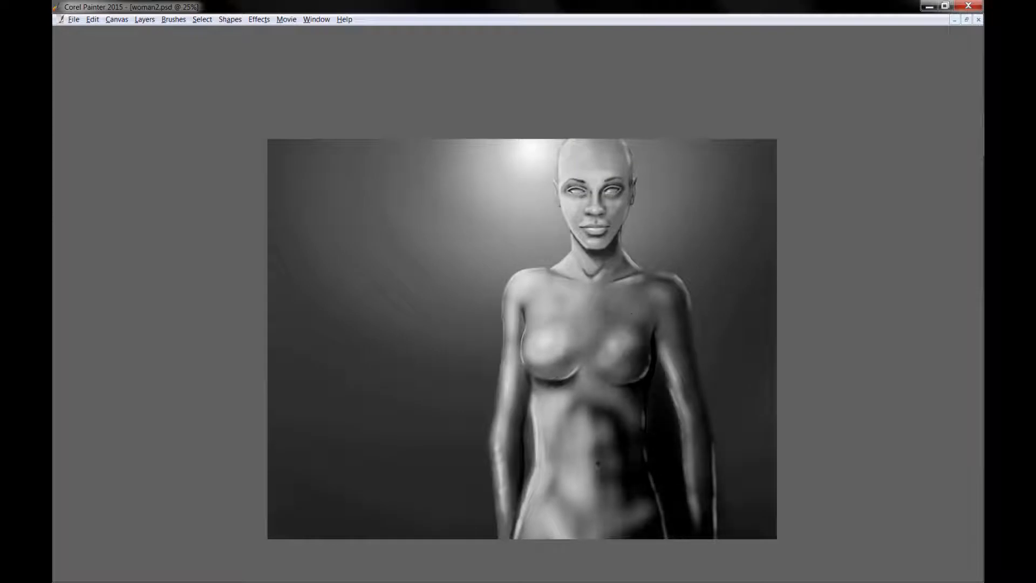
mouse_move(750, 531)
mouse_down()
mouse_move(736, 470)
mouse_move(678, 505)
mouse_move(767, 479)
mouse_up()
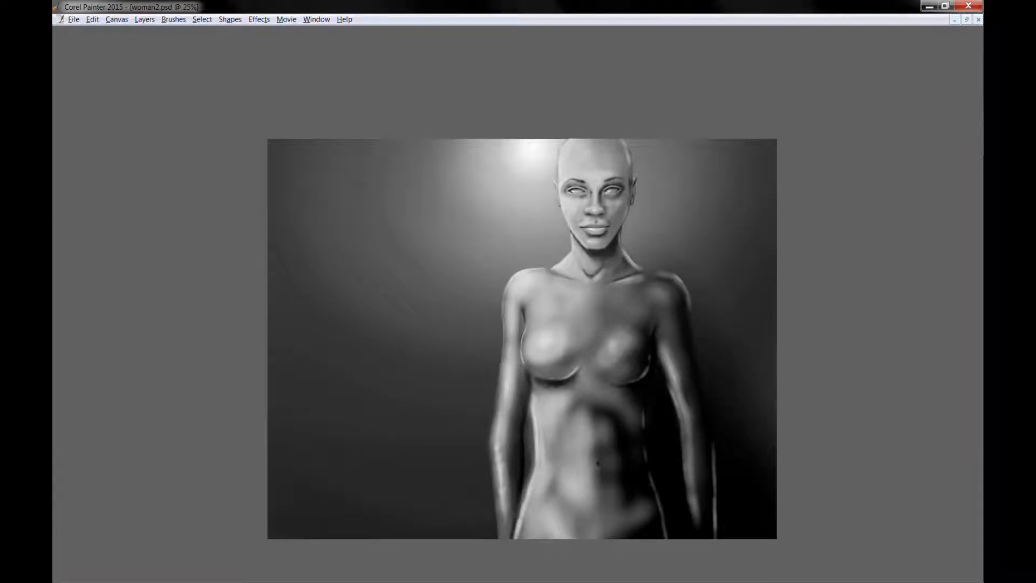
- Deepen the background with black beside the lit arm, across the lower corner on the lit side and along the outer edges
mouse_move(503, 469)
mouse_down()
mouse_move(497, 485)
mouse_move(527, 288)
mouse_up()
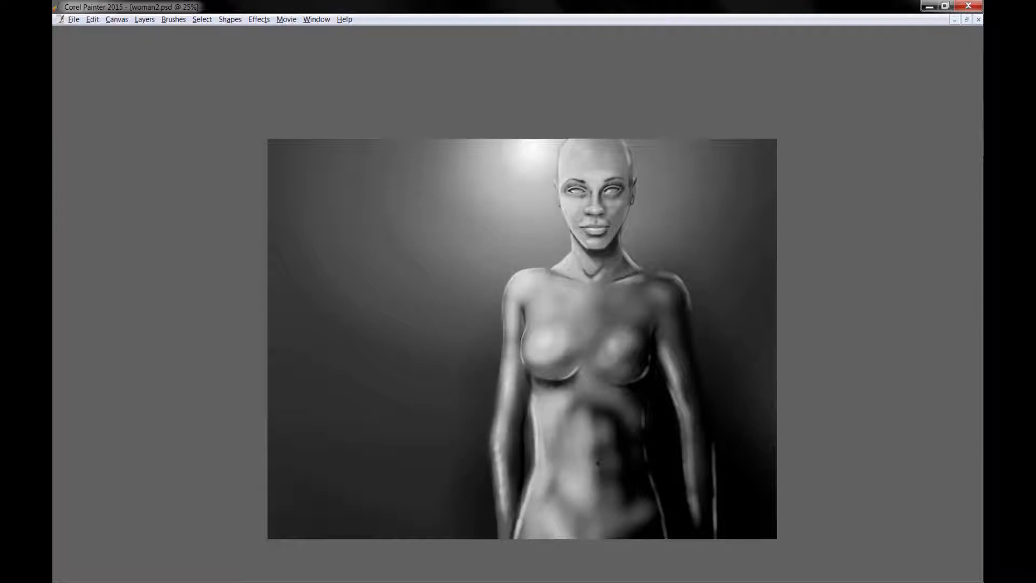
mouse_move(254, 473)
mouse_down()
mouse_move(289, 522)
mouse_move(318, 453)
mouse_move(286, 391)
mouse_move(418, 518)
mouse_up()
drag(728, 354, 711, 346)
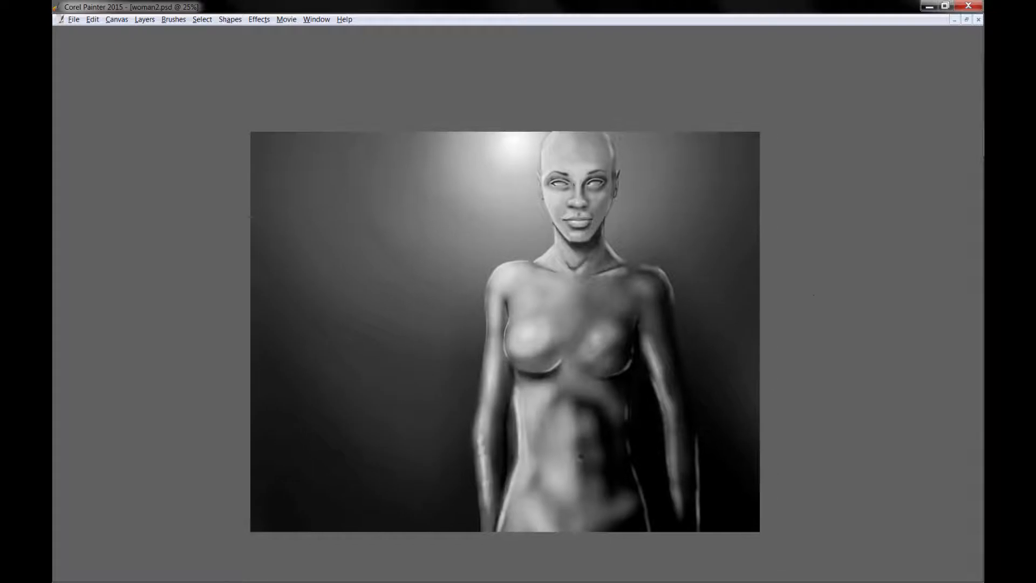
drag(740, 125, 769, 291)
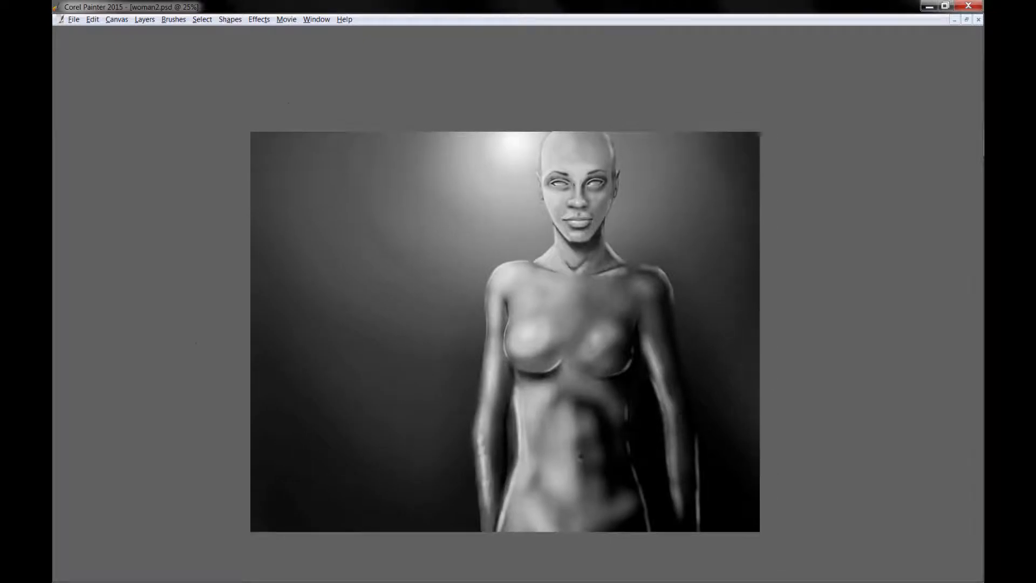
- Drop all layers onto the Canvas and save the drawing as woman3.psd
key(Tab)
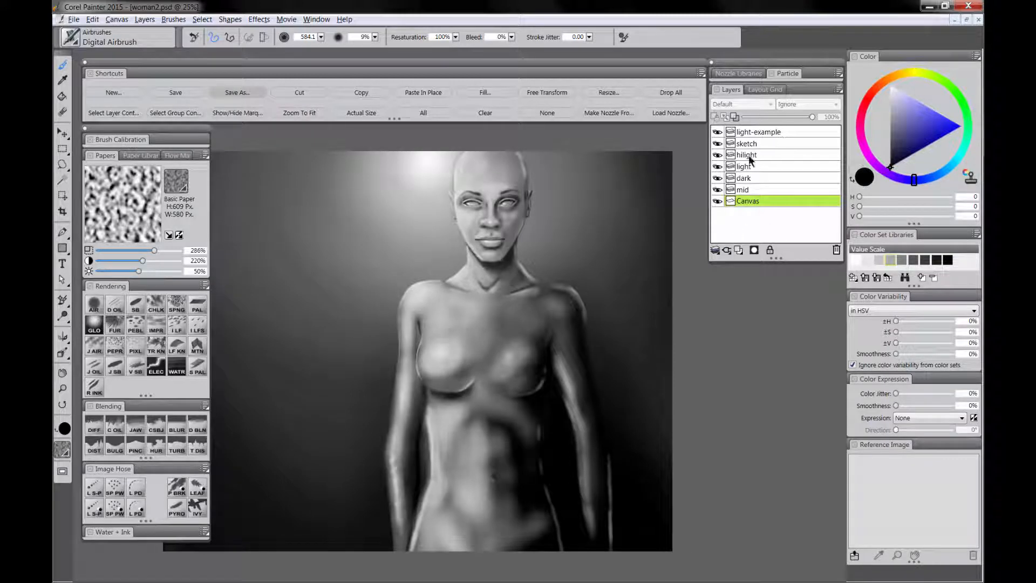
click(678, 92)
key(ctrl+alt+s)
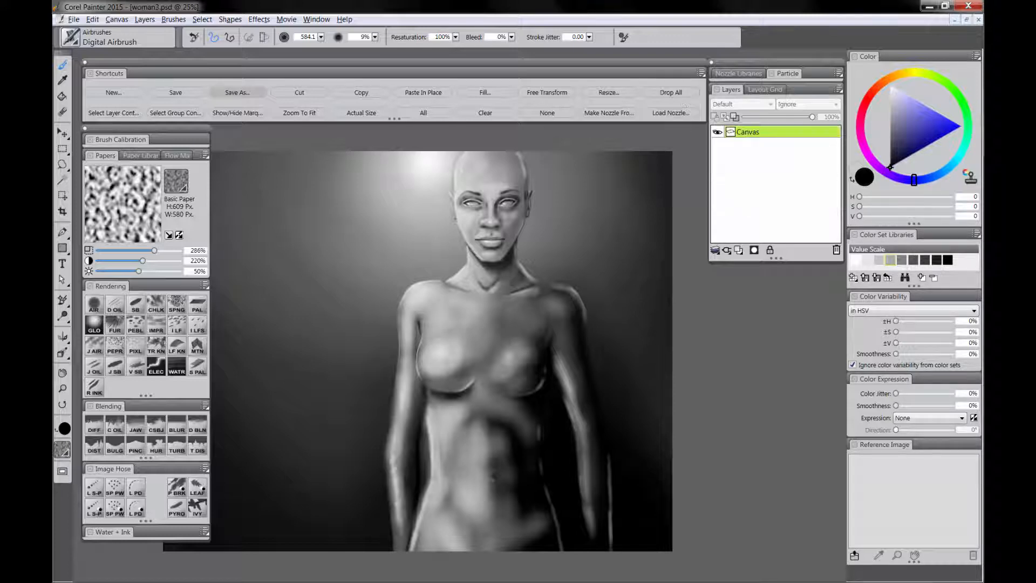
- Soften the hard edges around the head and body with the Diffuse Blur blender, starting at a size of about 32
click(93, 430)
click(62, 389)
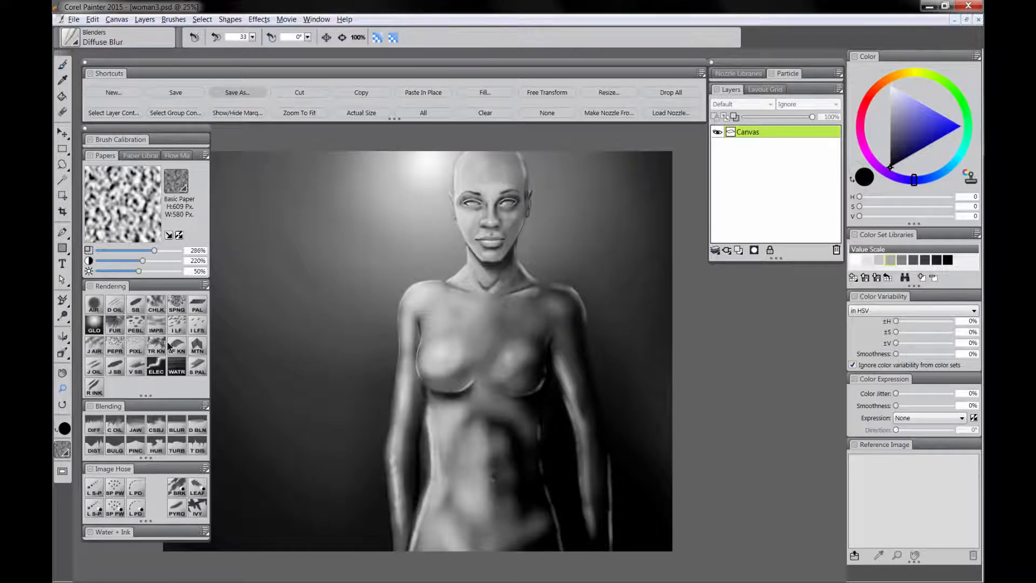
click(488, 216)
drag(552, 161, 525, 257)
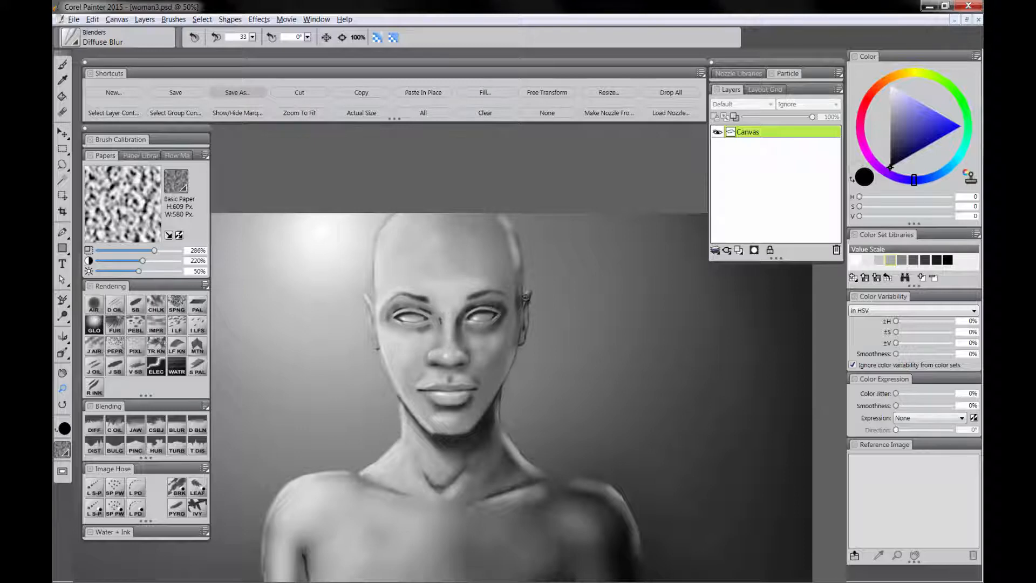
key(b)
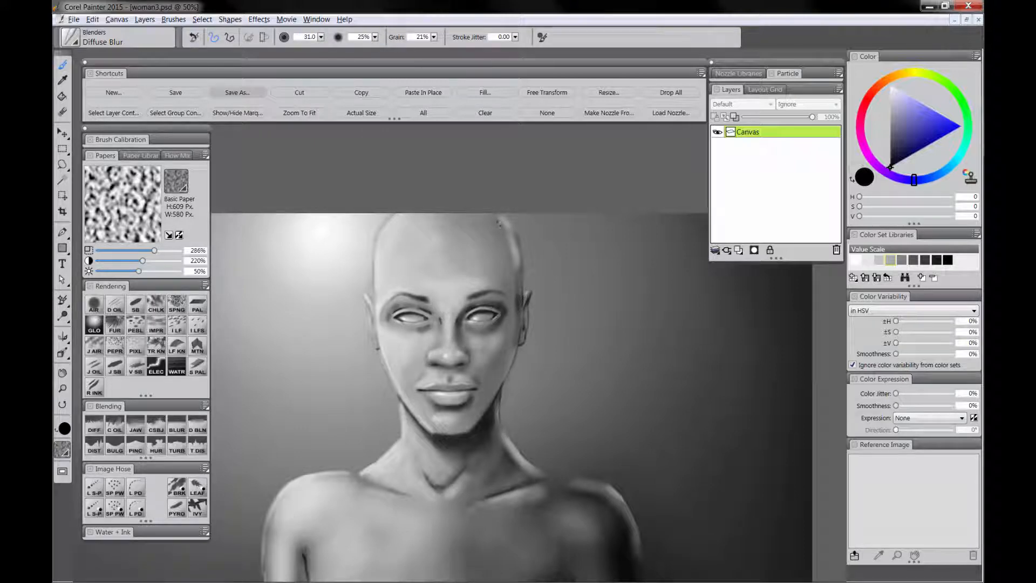
drag(505, 242, 502, 235)
drag(404, 237, 392, 236)
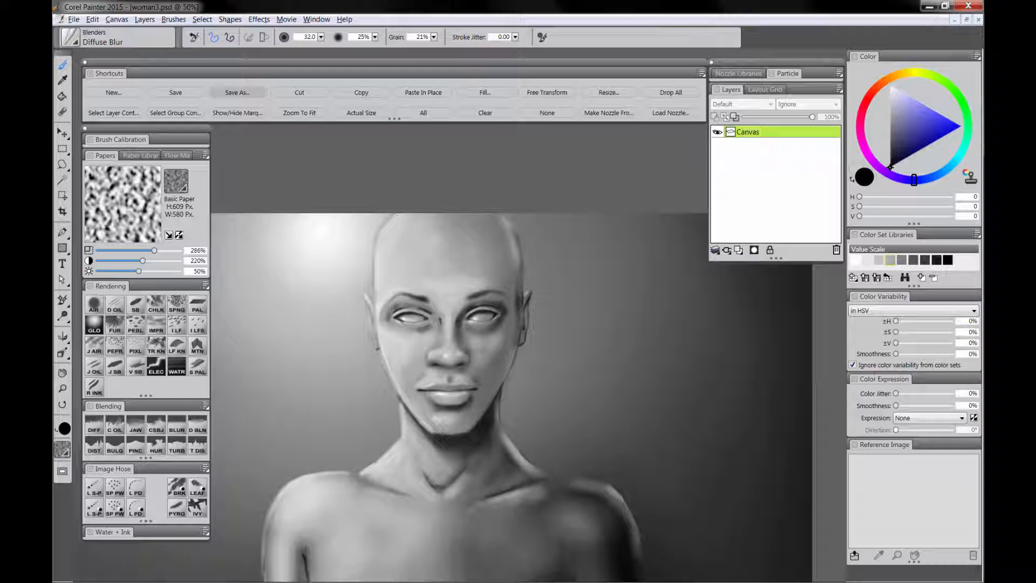
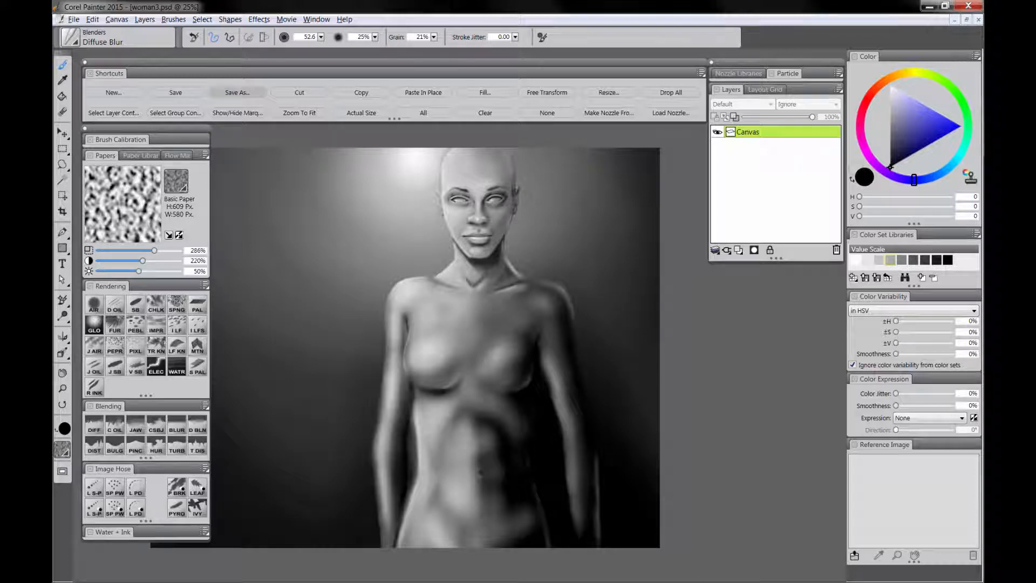
- Refine the contours of the shadow-side shoulder, collarbone and neck with the Pinch brush at size 33.5
click(136, 450)
scroll(250, 445, up, 1)
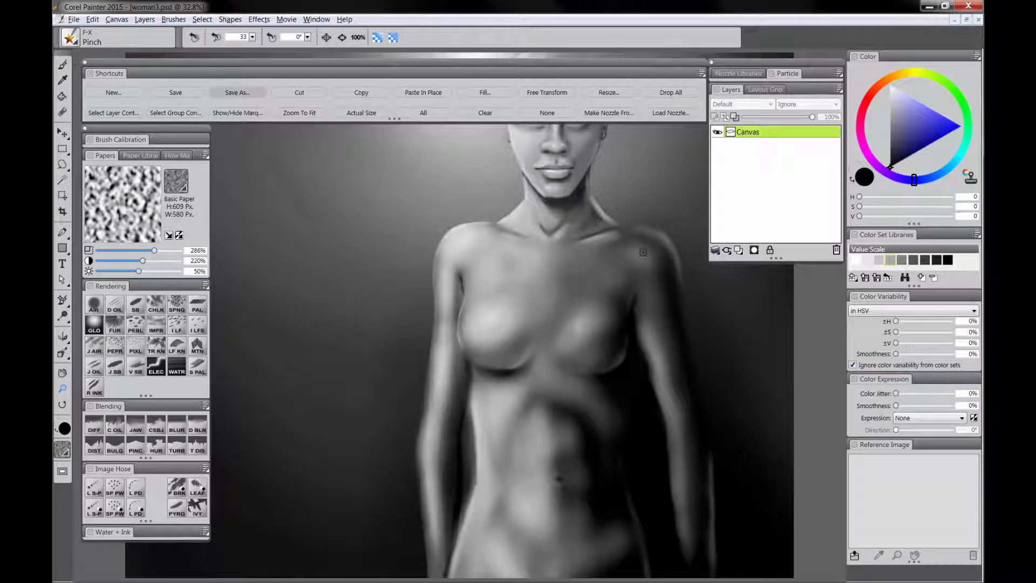
drag(647, 248, 516, 286)
double_click(516, 287)
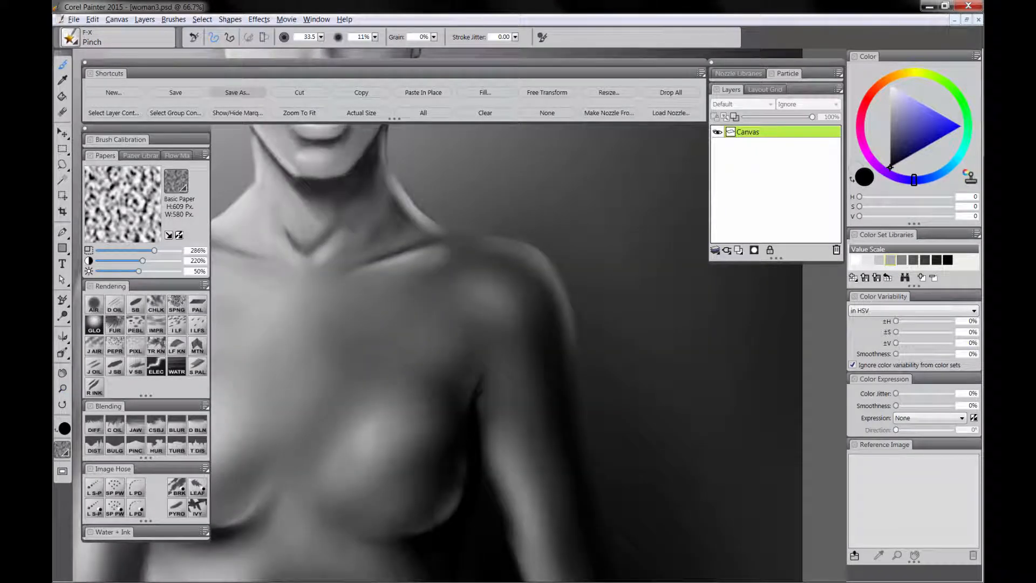
drag(548, 266, 573, 325)
drag(427, 251, 525, 348)
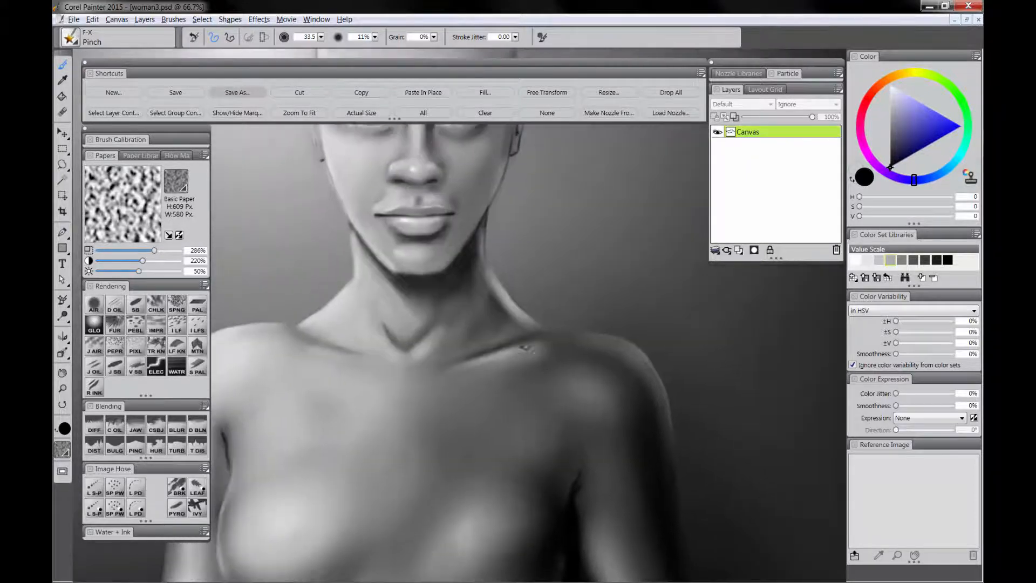
drag(497, 283, 558, 332)
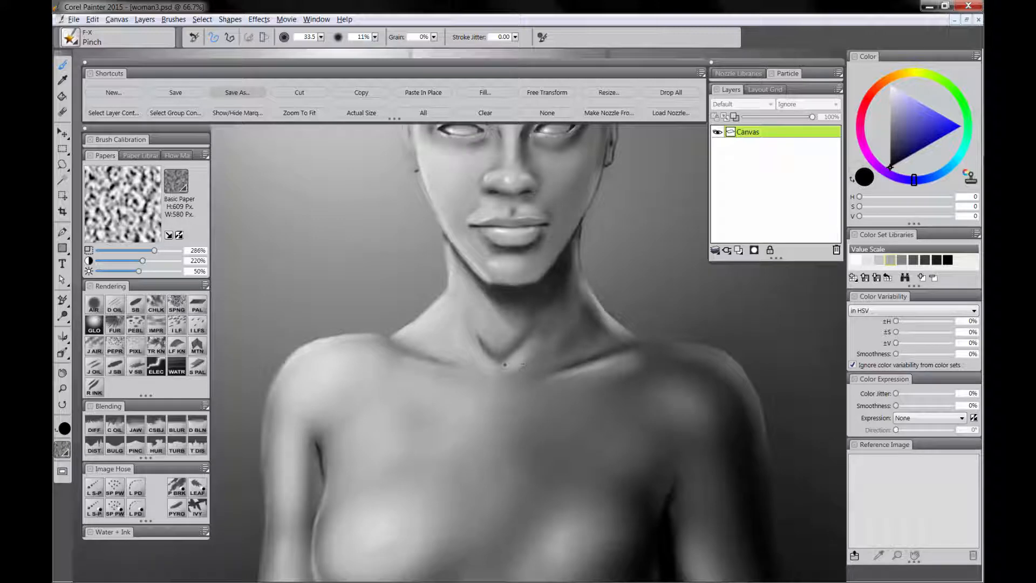
- Pinch the outline of the lit shoulder and the outer edge of the breast on the lit side
drag(368, 355, 474, 280)
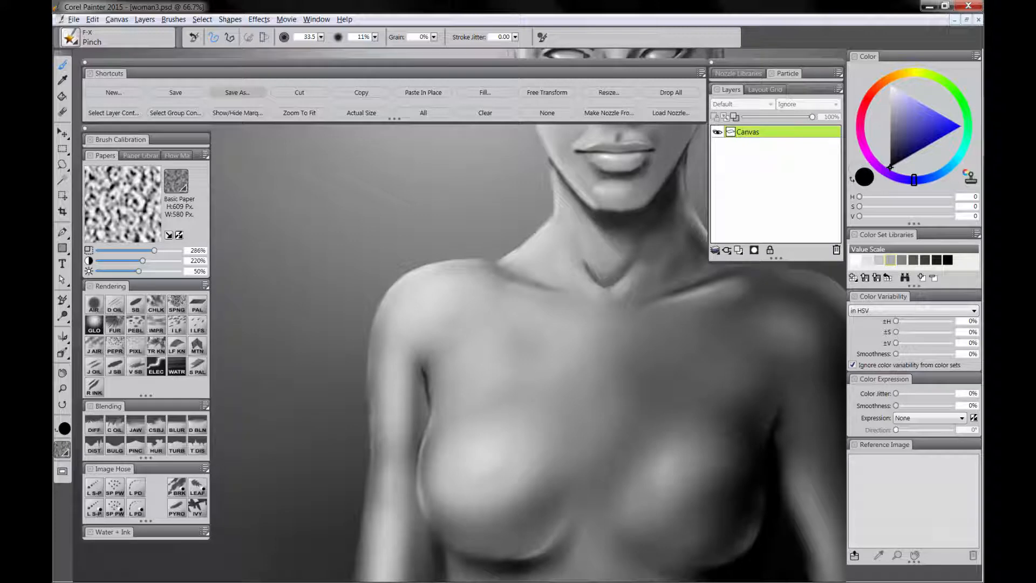
drag(388, 479, 515, 253)
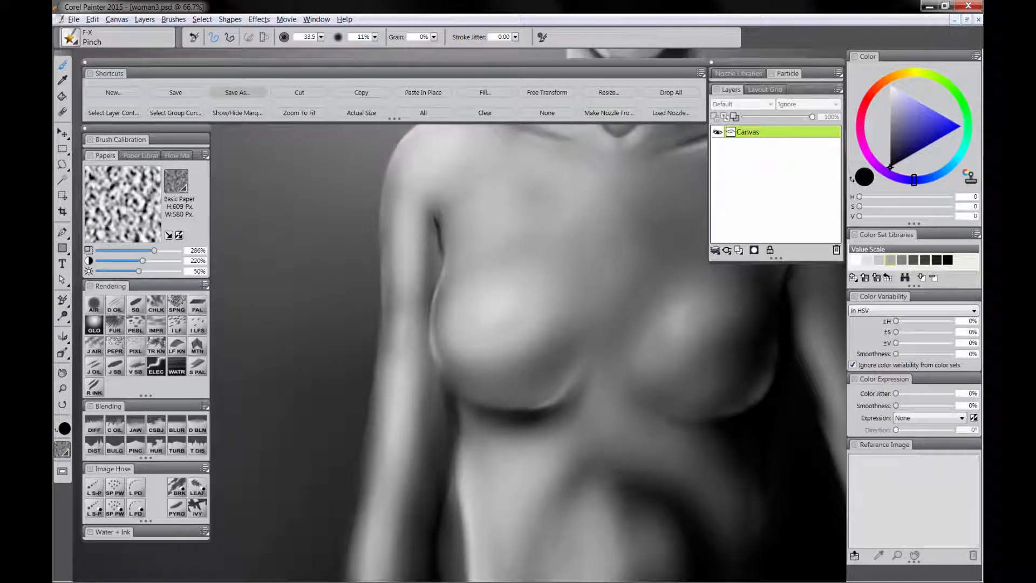
drag(434, 310, 436, 290)
drag(448, 374, 446, 382)
- Pinch the edges of the lit arm and the shadow line under the breast with the brush size raised to 56.5
drag(401, 309, 394, 302)
drag(385, 400, 423, 193)
mouse_move(404, 286)
mouse_down()
mouse_move(389, 367)
mouse_move(394, 320)
mouse_up()
drag(407, 262, 398, 308)
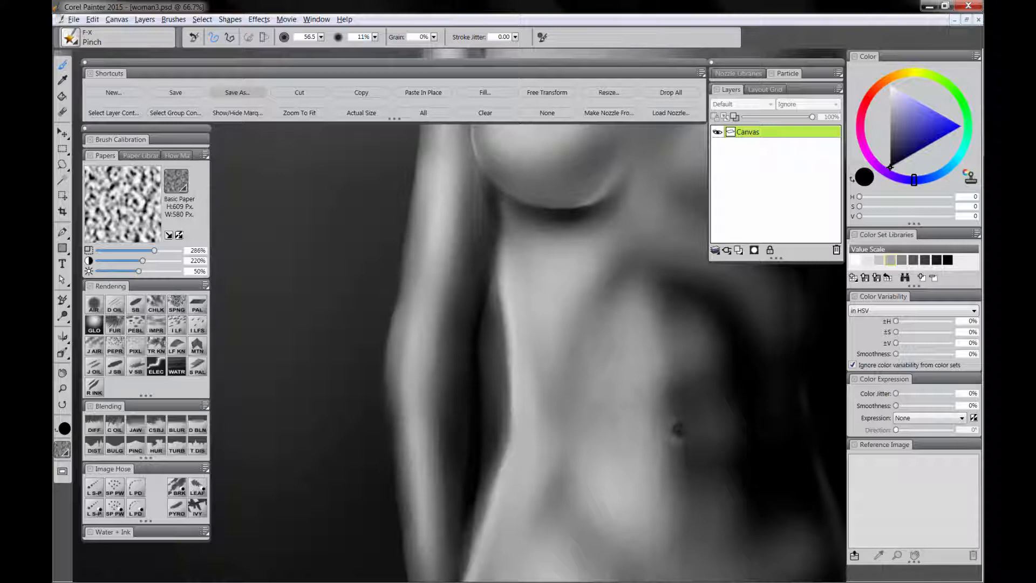
drag(504, 257, 444, 401)
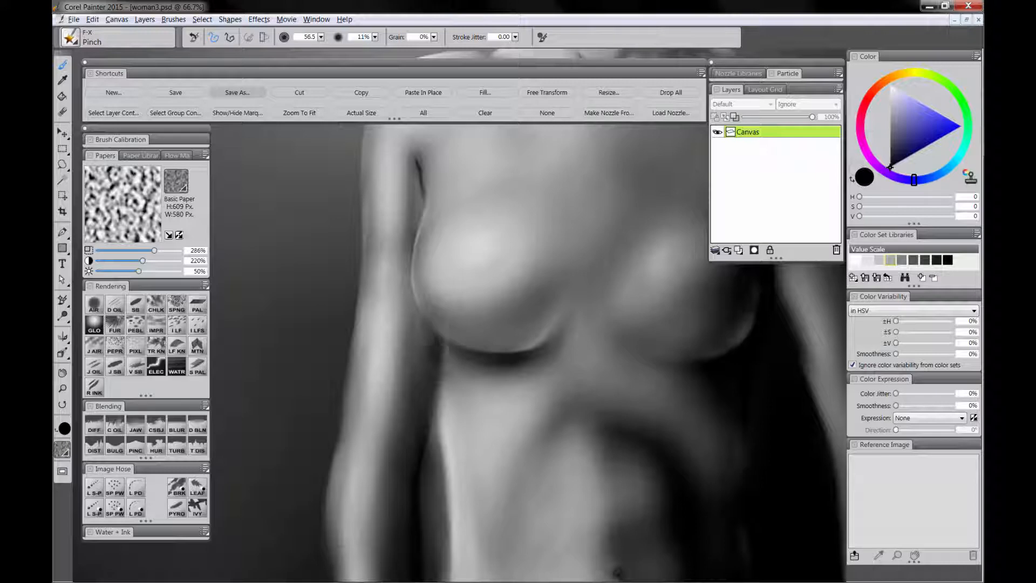
drag(444, 341, 454, 346)
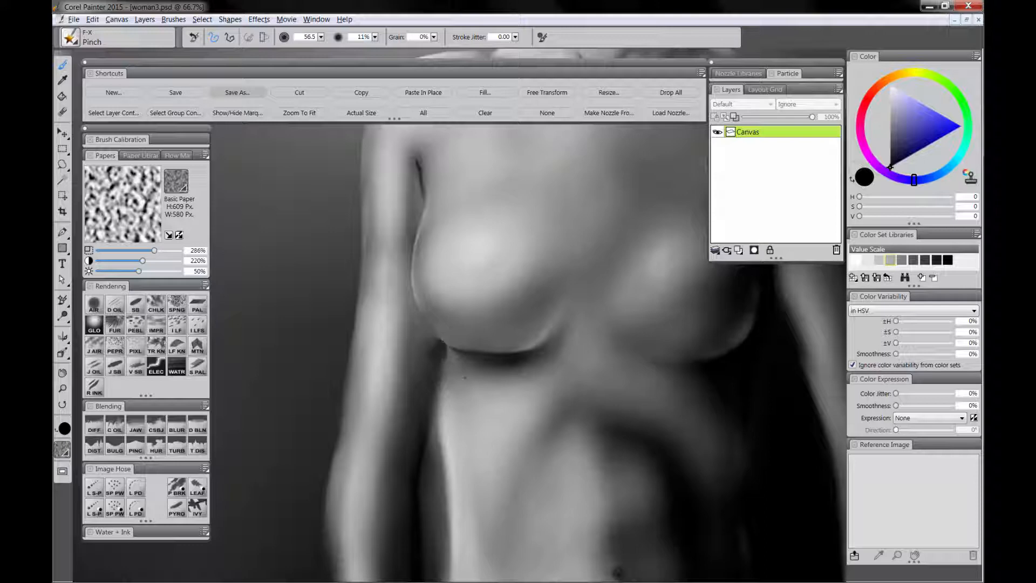
- Refine the contours of the figure's breasts, arm and waist with short Pinch brush strokes
mouse_move(435, 336)
mouse_down()
mouse_move(455, 355)
mouse_move(444, 334)
mouse_up()
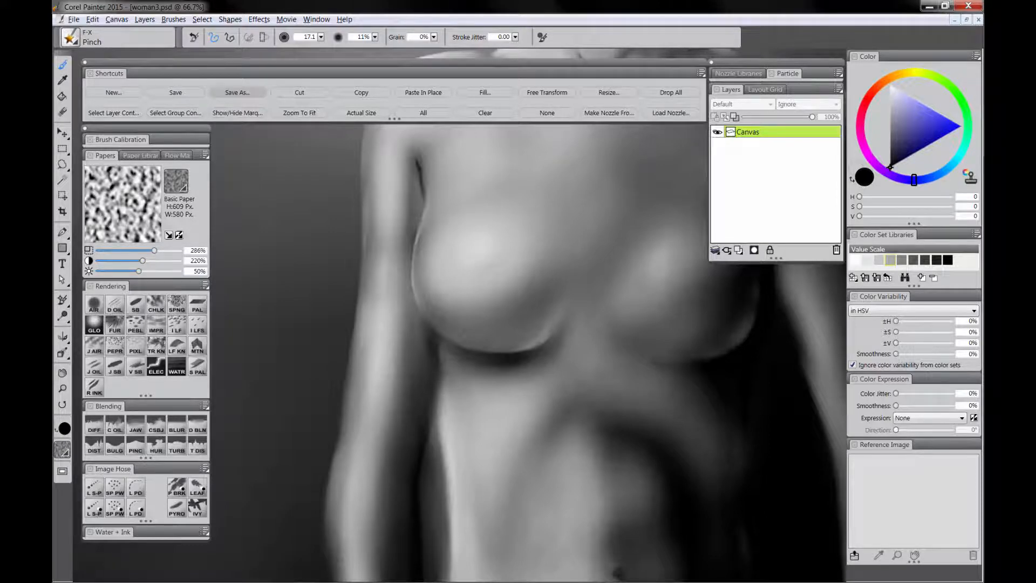
drag(553, 378, 388, 349)
mouse_move(674, 329)
mouse_down()
mouse_move(588, 467)
mouse_move(757, 418)
mouse_up()
drag(446, 275, 454, 282)
scroll(453, 282, down, 5)
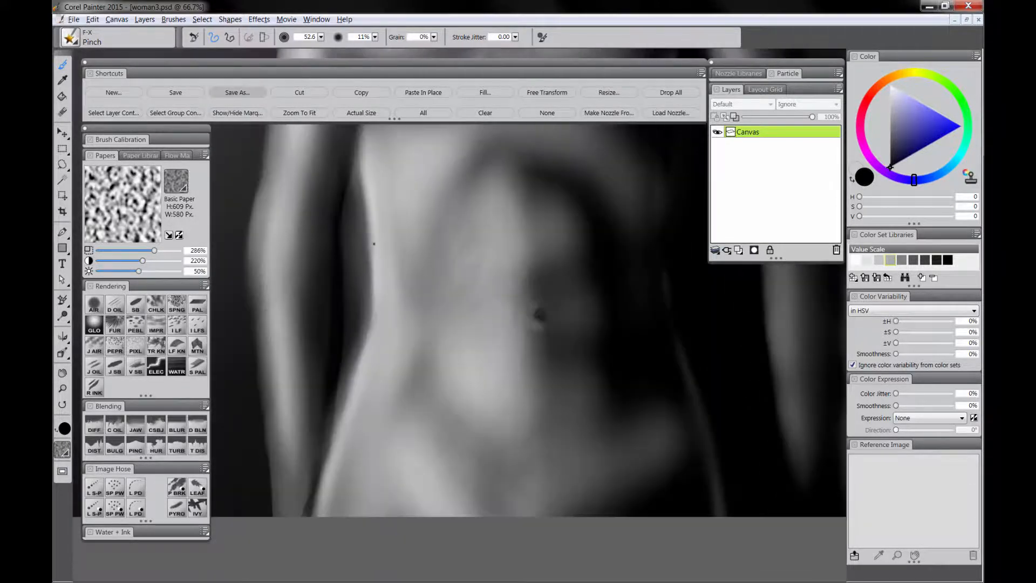
drag(696, 133, 689, 522)
- Sample the dark background tone and paint it with a small Digital Airbrush between the arm and torso below the breast
ctrl+alt+click(631, 463)
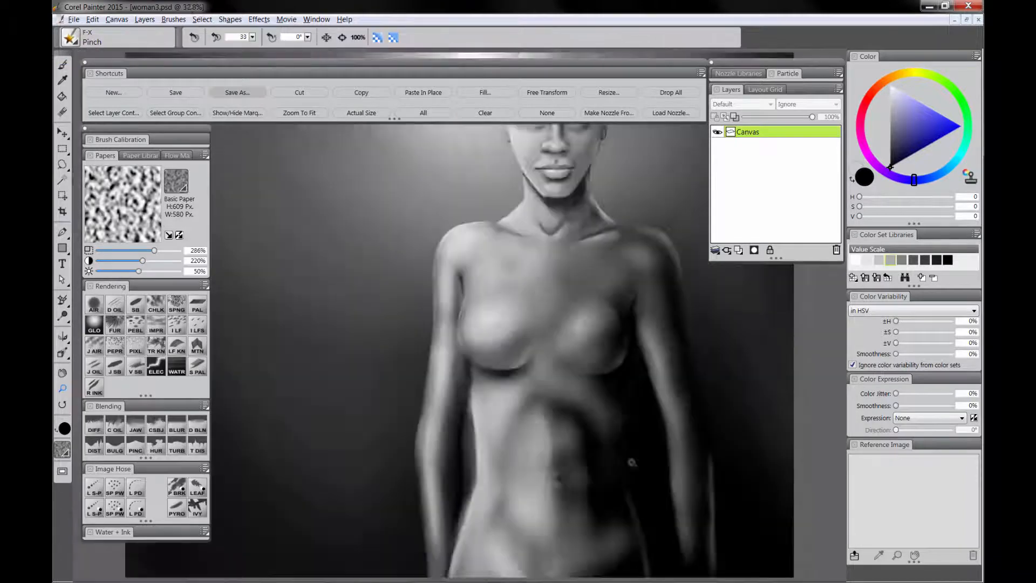
ctrl+click(572, 475)
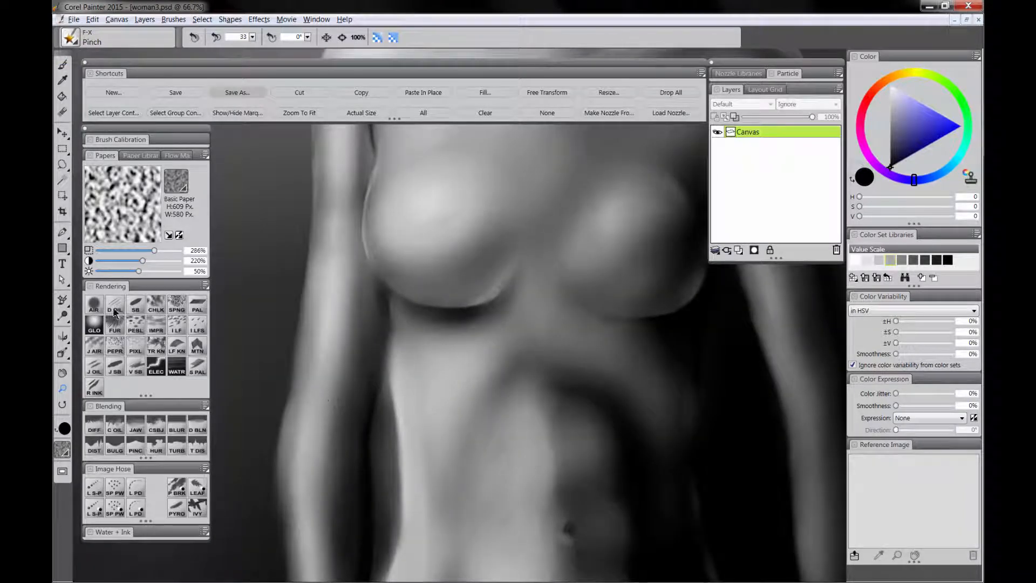
click(94, 306)
alt+click(374, 406)
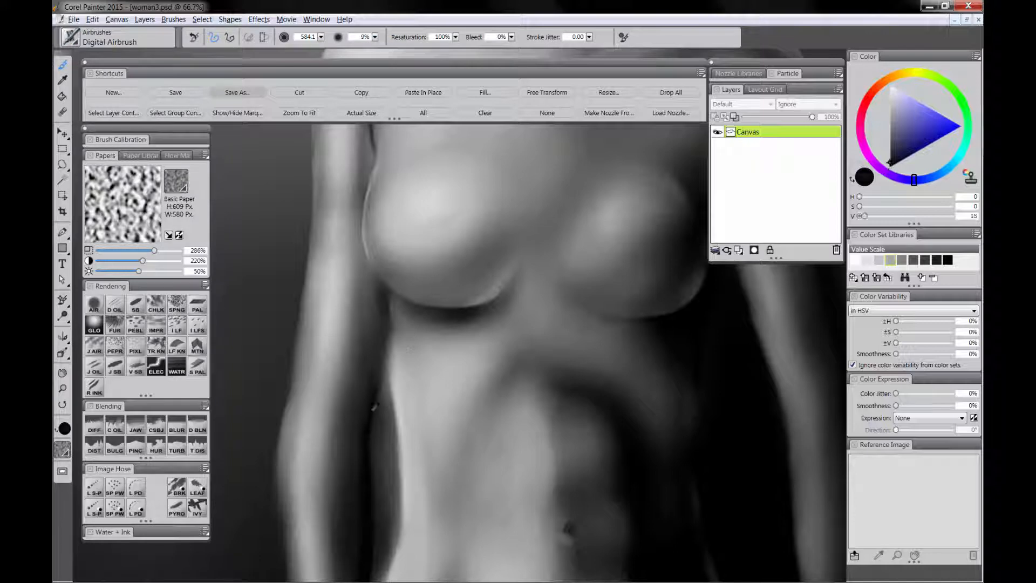
ctrl+alt+click(384, 374)
drag(385, 346, 380, 384)
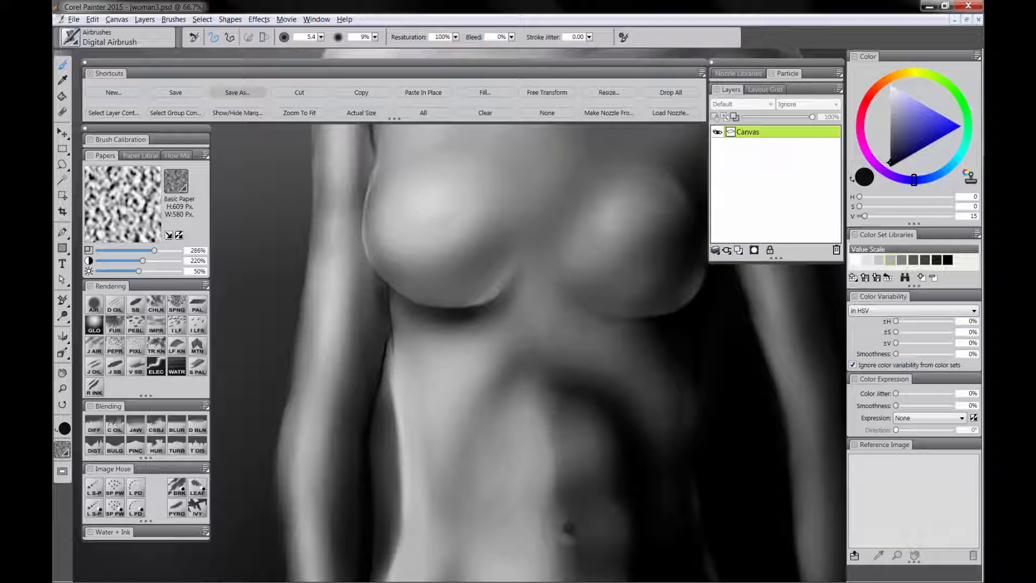
scroll(394, 351, up, 10)
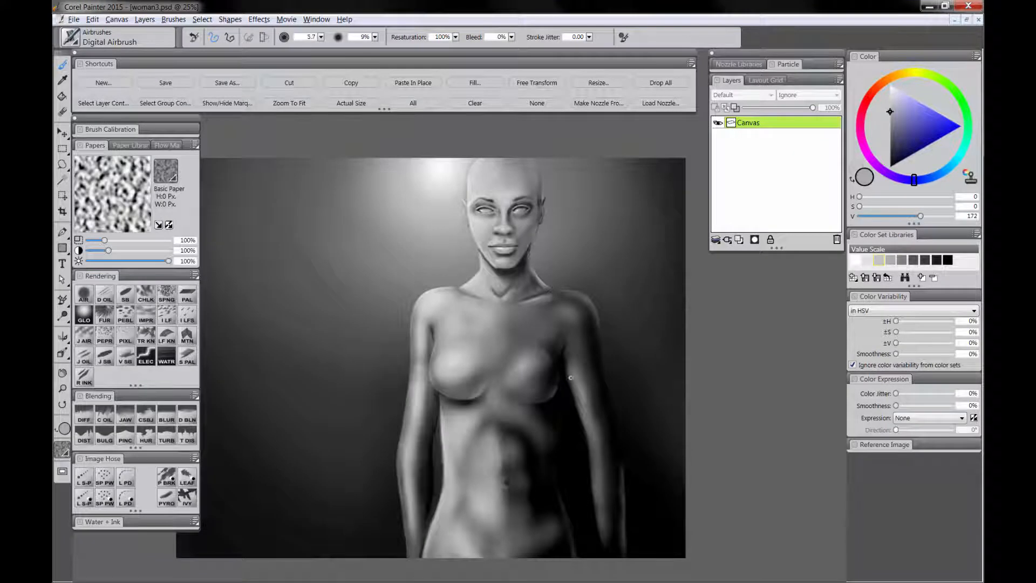
- Airbrush tones onto the shadowed arm, breasts and abdomen, and add a thin white rim light along the torso's dark edge
drag(571, 377, 592, 479)
drag(486, 410, 553, 390)
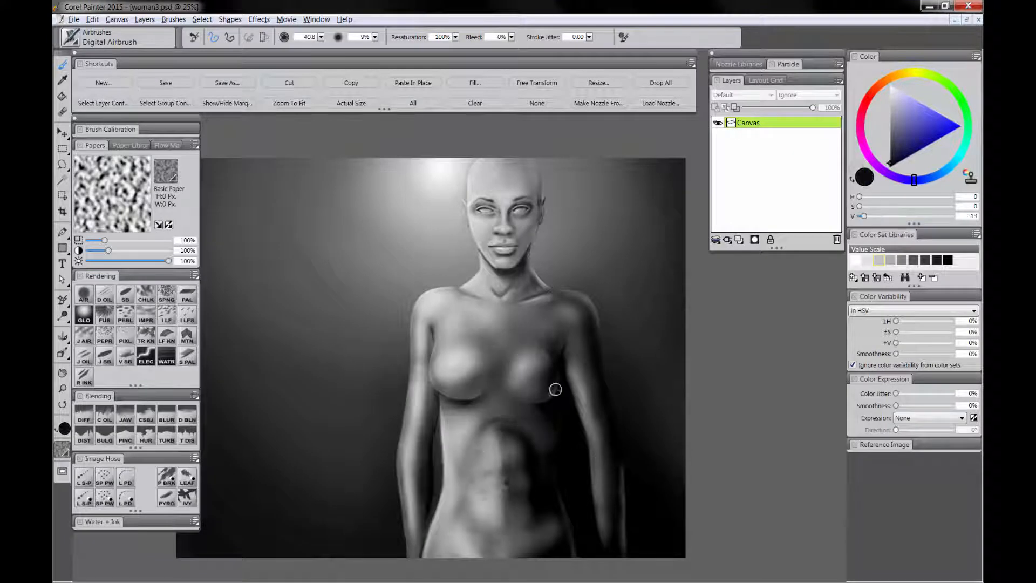
mouse_move(489, 485)
mouse_down()
mouse_move(535, 447)
mouse_move(527, 513)
mouse_up()
click(890, 85)
drag(557, 405, 556, 448)
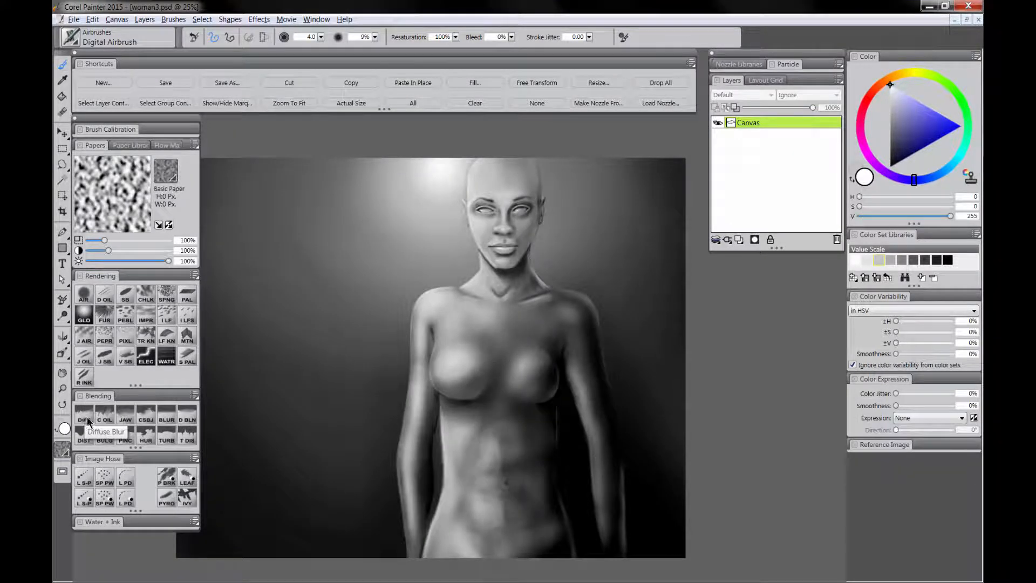
- Blend the shading on the abdomen and the lit arm with the Diffuse Blur brush
click(86, 419)
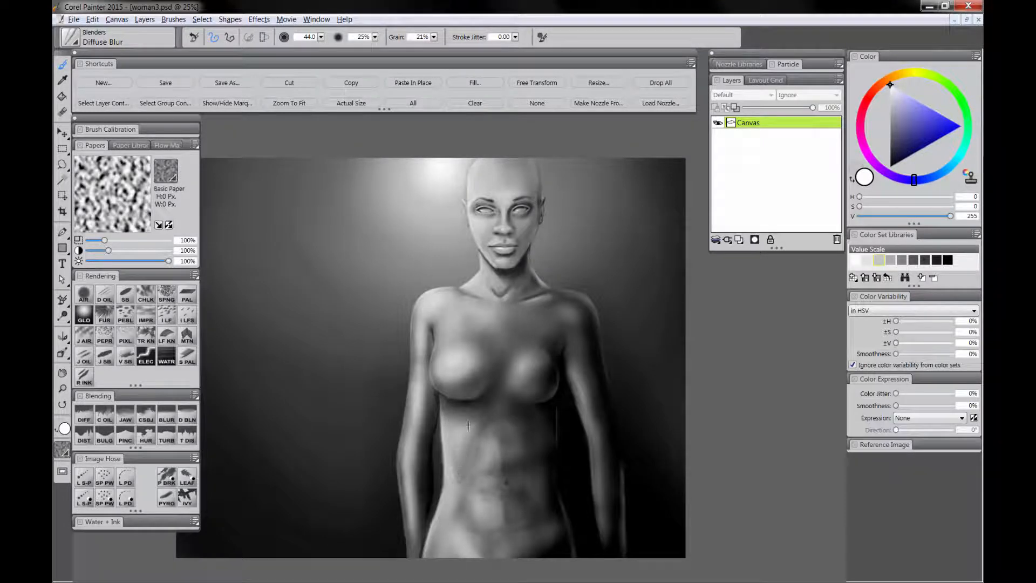
mouse_move(468, 425)
mouse_down()
mouse_move(506, 412)
mouse_move(464, 452)
mouse_move(505, 440)
mouse_move(499, 417)
mouse_move(508, 422)
mouse_move(471, 490)
mouse_move(505, 464)
mouse_move(504, 441)
mouse_move(523, 474)
mouse_move(510, 503)
mouse_move(471, 502)
mouse_move(467, 516)
mouse_move(469, 423)
mouse_move(514, 409)
mouse_move(535, 425)
mouse_move(557, 405)
mouse_move(526, 445)
mouse_move(525, 434)
mouse_move(537, 482)
mouse_move(518, 509)
mouse_move(528, 525)
mouse_move(502, 536)
mouse_move(473, 525)
mouse_move(475, 541)
mouse_move(500, 533)
mouse_move(503, 520)
mouse_move(501, 535)
mouse_move(462, 516)
mouse_up()
mouse_move(409, 463)
mouse_down()
mouse_move(421, 462)
mouse_move(412, 527)
mouse_move(418, 432)
mouse_move(433, 415)
mouse_up()
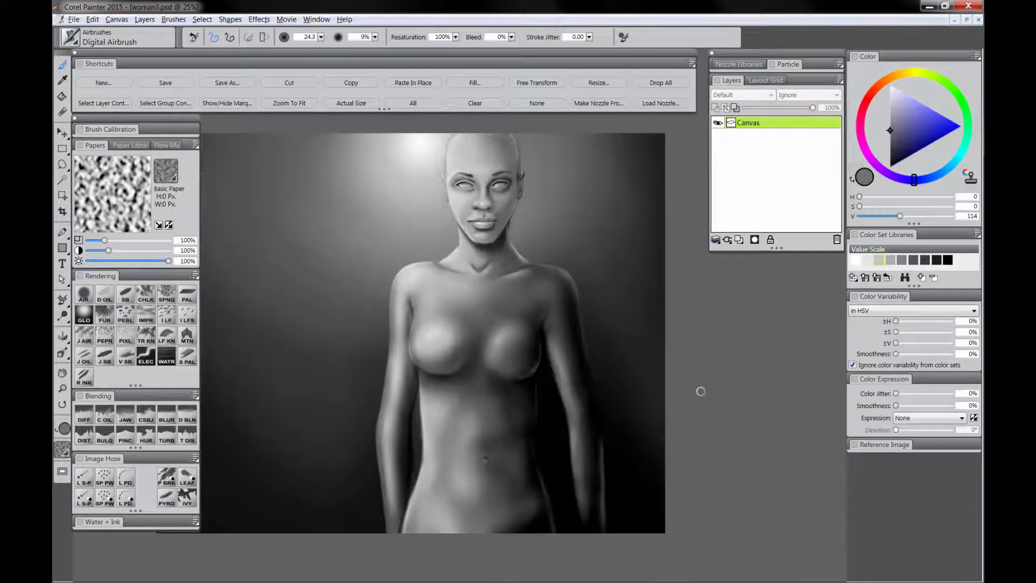
- Add a new layer, airbrush broad white light over the face, shoulders and torso, and set its blend mode to Screen
click(740, 238)
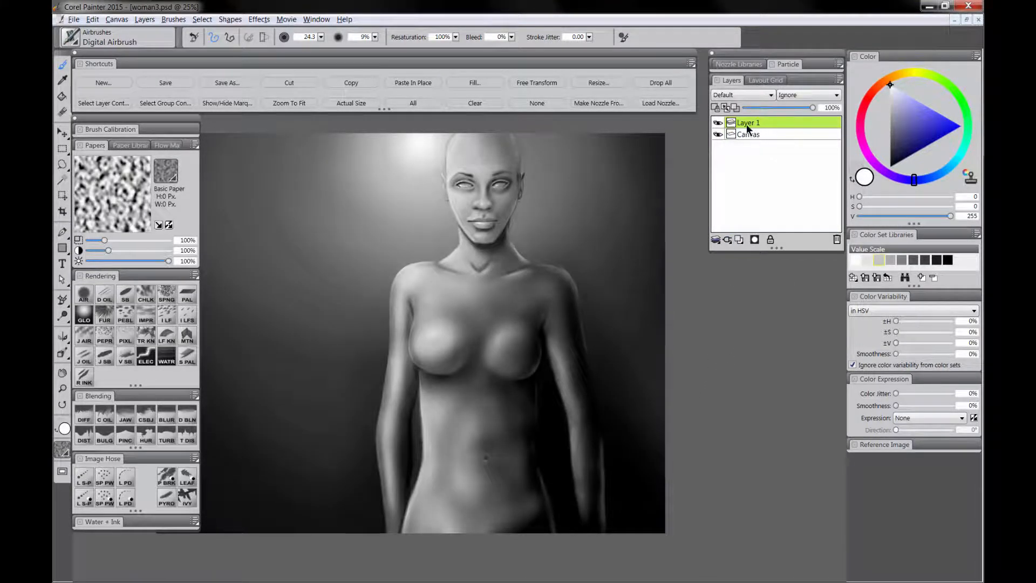
drag(449, 254, 447, 284)
mouse_move(419, 316)
mouse_down()
mouse_move(507, 317)
mouse_move(482, 317)
mouse_move(479, 268)
mouse_move(542, 293)
mouse_move(508, 292)
mouse_move(467, 156)
mouse_up()
drag(445, 282, 404, 307)
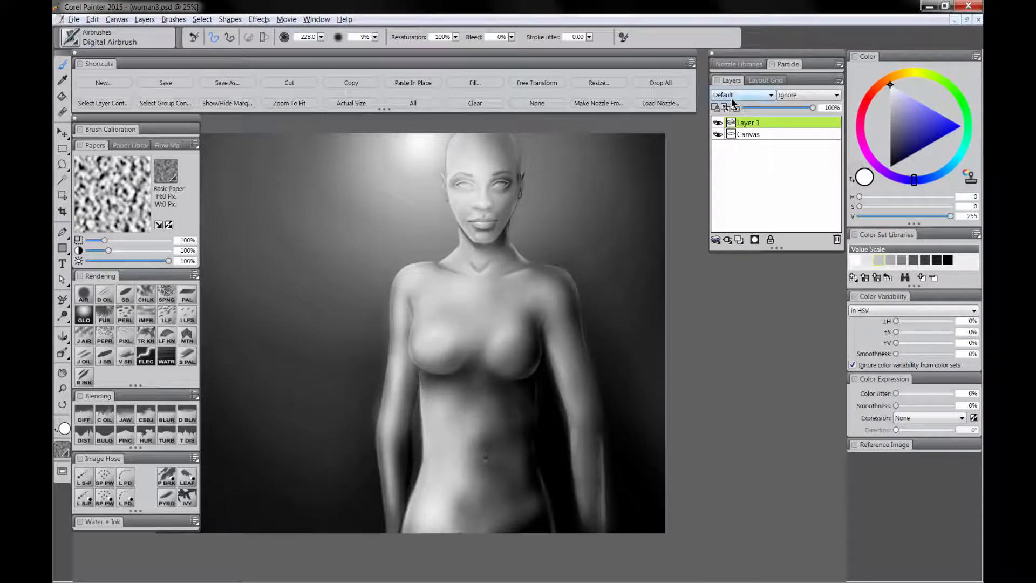
click(732, 95)
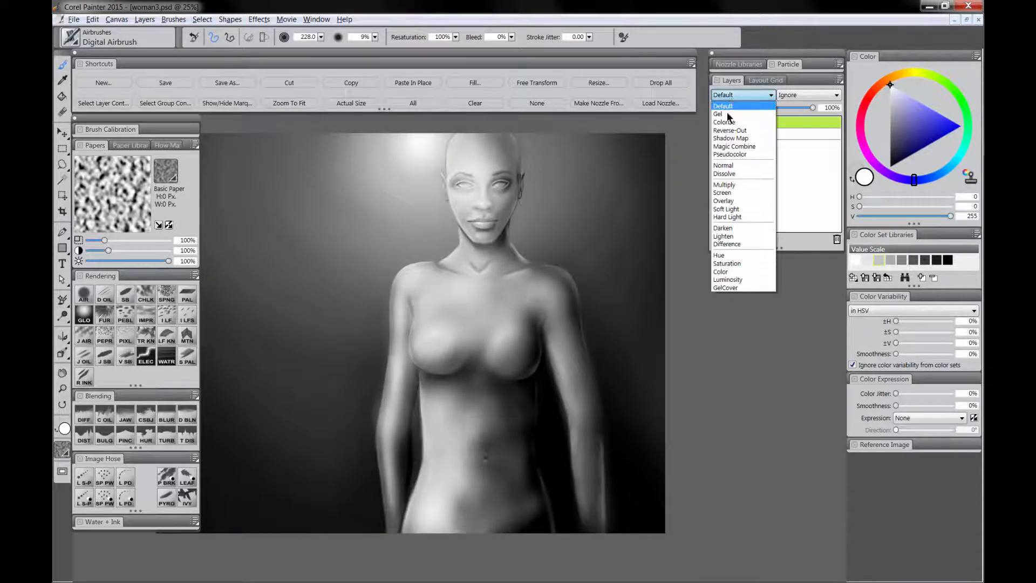
click(727, 198)
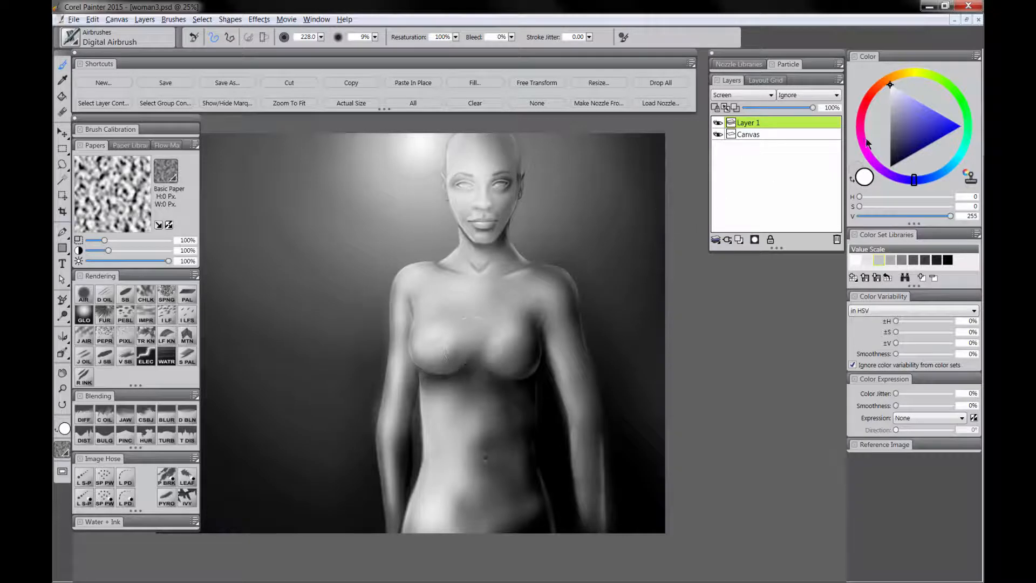
- Airbrush black on the Screen layer to cut back the light along the shadowed head, neck, arm and torso
click(889, 166)
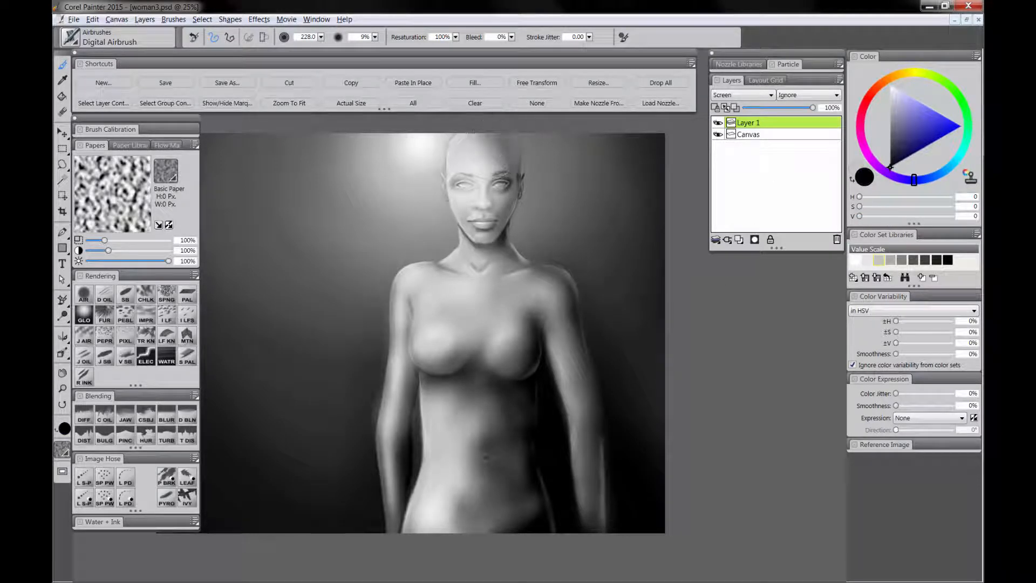
drag(527, 143, 504, 144)
mouse_move(491, 193)
mouse_down()
mouse_move(472, 187)
mouse_move(493, 200)
mouse_move(503, 228)
mouse_up()
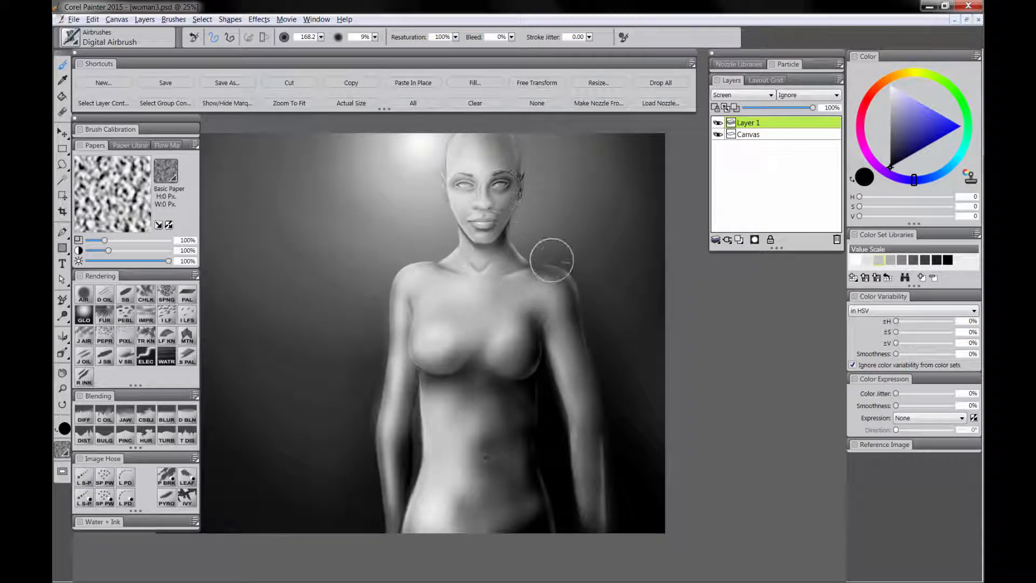
mouse_move(555, 254)
mouse_down()
mouse_move(568, 278)
mouse_move(605, 399)
mouse_move(617, 493)
mouse_move(604, 513)
mouse_up()
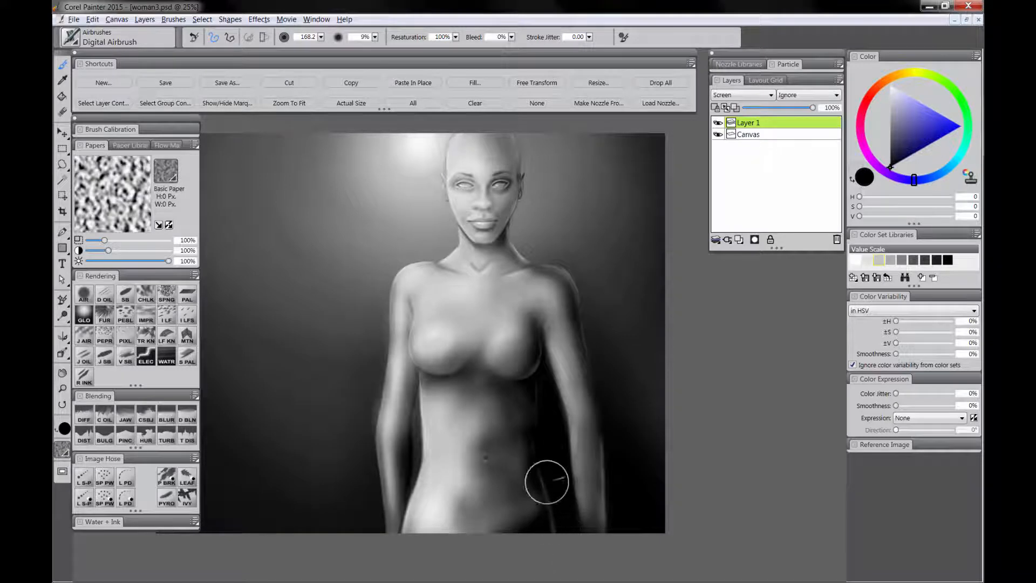
drag(525, 377, 527, 338)
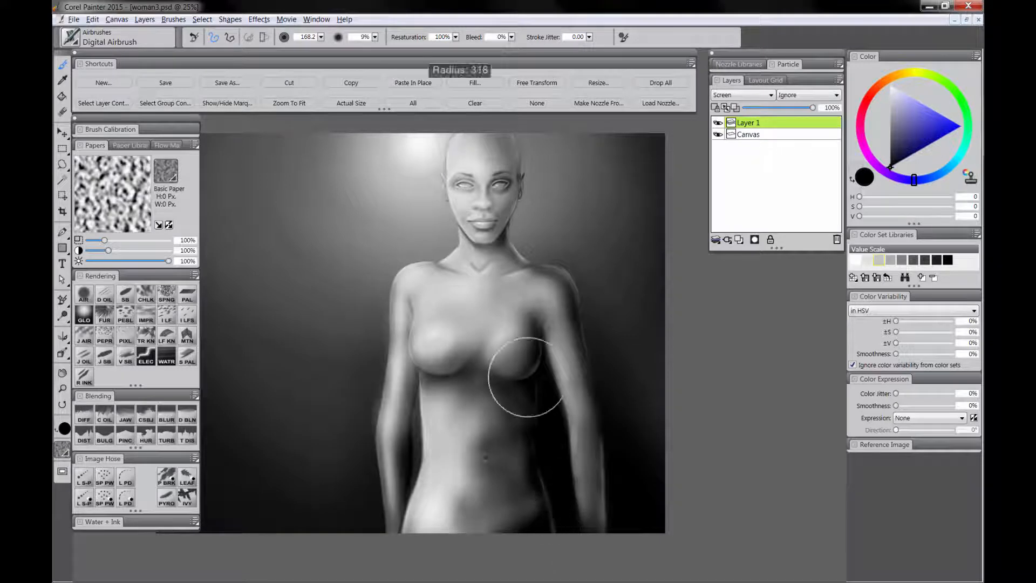
- Lower the Screen layer's opacity to 82% and rename it "lighten"
click(794, 107)
mouse_move(791, 108)
mouse_down()
mouse_move(760, 108)
mouse_move(792, 108)
mouse_up()
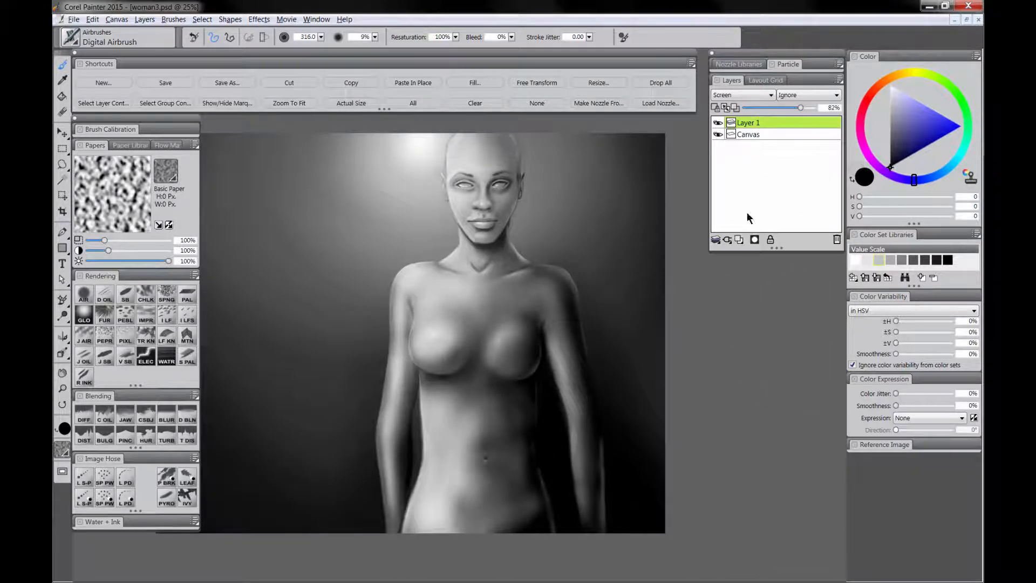
double_click(752, 123)
text(lighten)
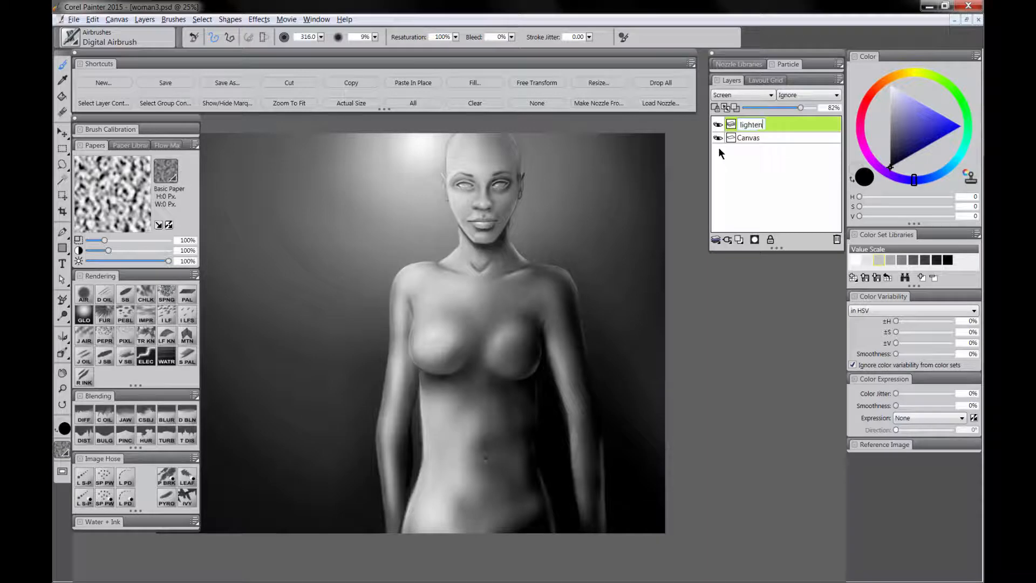
key(Return)
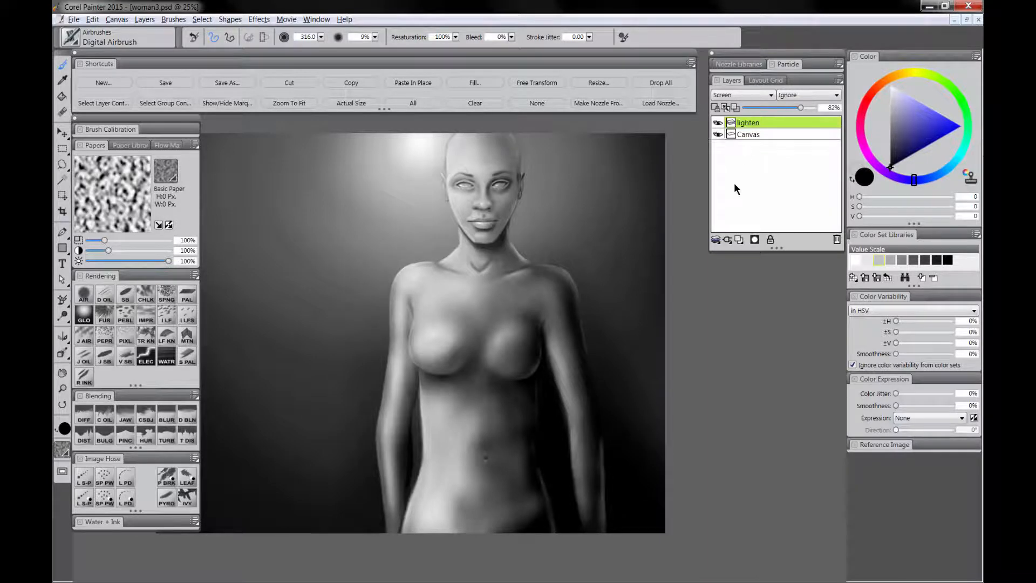
- Add a new layer named "darken" and set its blend mode to Multiply
click(740, 241)
double_click(749, 122)
text(darken)
key(Return)
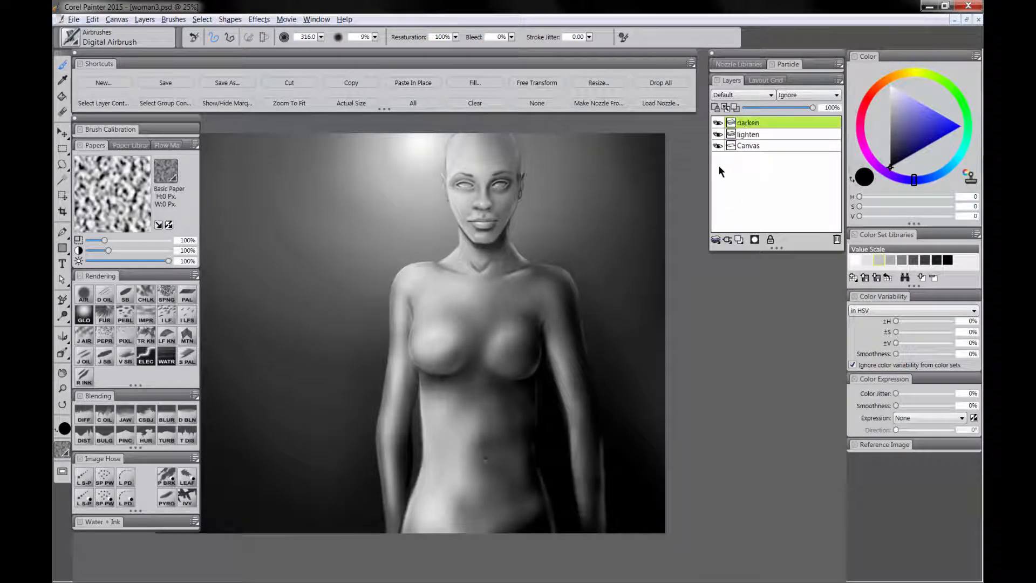
click(734, 94)
click(735, 183)
- Airbrush dark gray shading on the darken layer over the shadowed side of the face, the chest, torso and arms
click(890, 137)
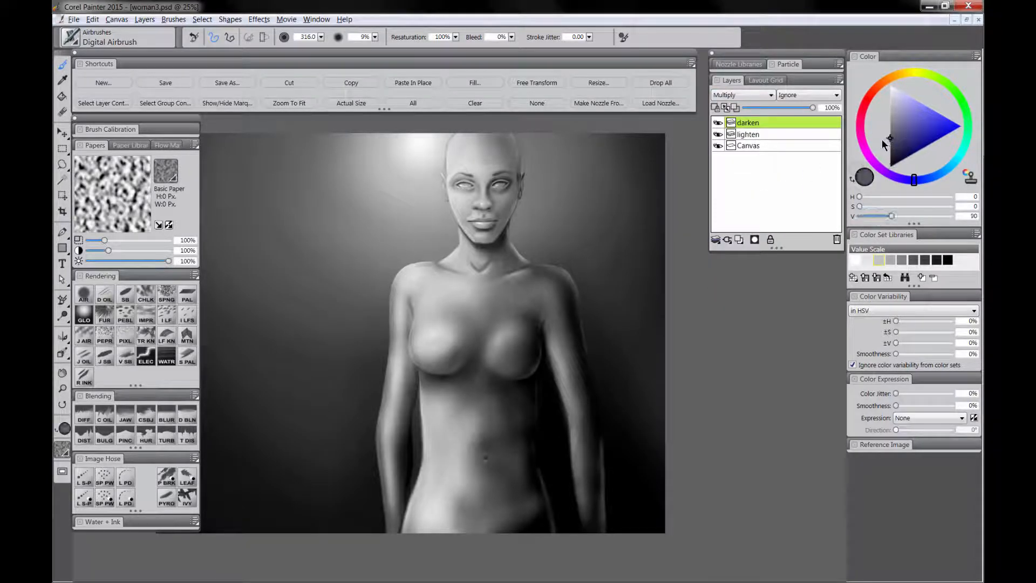
click(87, 294)
mouse_move(499, 158)
mouse_down()
mouse_move(518, 275)
mouse_move(511, 470)
mouse_move(504, 410)
mouse_up()
drag(407, 366, 409, 493)
key(bracketleft)
mouse_move(508, 153)
mouse_down()
mouse_move(492, 185)
mouse_move(491, 224)
mouse_up()
drag(529, 265, 558, 332)
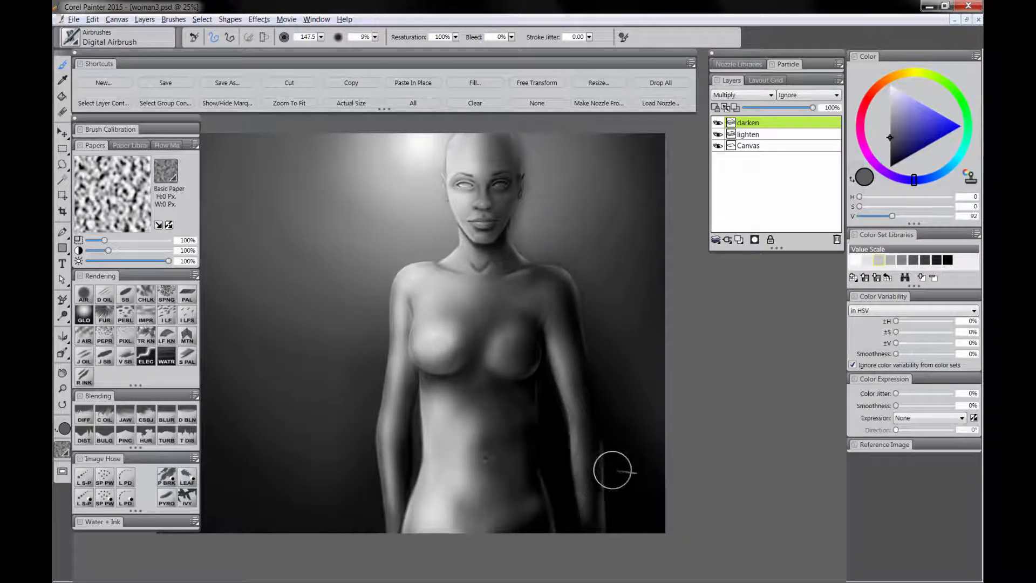
- Airbrush white on the darken layer to clear excess shading along the figure's shadowed outline, breast and upper abdomen
drag(897, 123, 851, 26)
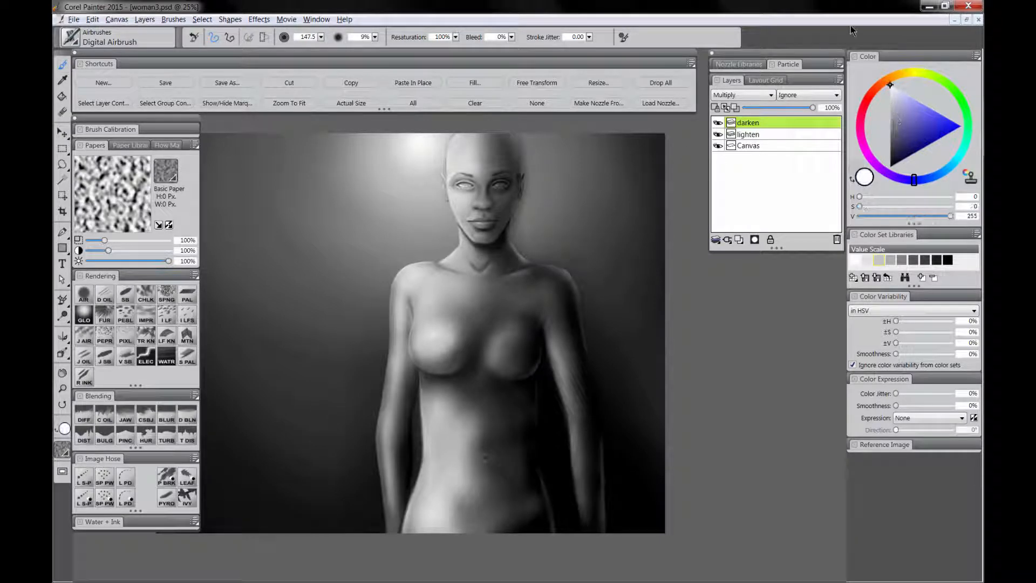
mouse_move(525, 136)
mouse_down()
mouse_move(531, 181)
mouse_move(516, 236)
mouse_move(525, 254)
mouse_move(552, 263)
mouse_move(513, 236)
mouse_move(518, 246)
mouse_move(522, 221)
mouse_move(527, 245)
mouse_move(572, 268)
mouse_move(582, 287)
mouse_move(613, 484)
mouse_up()
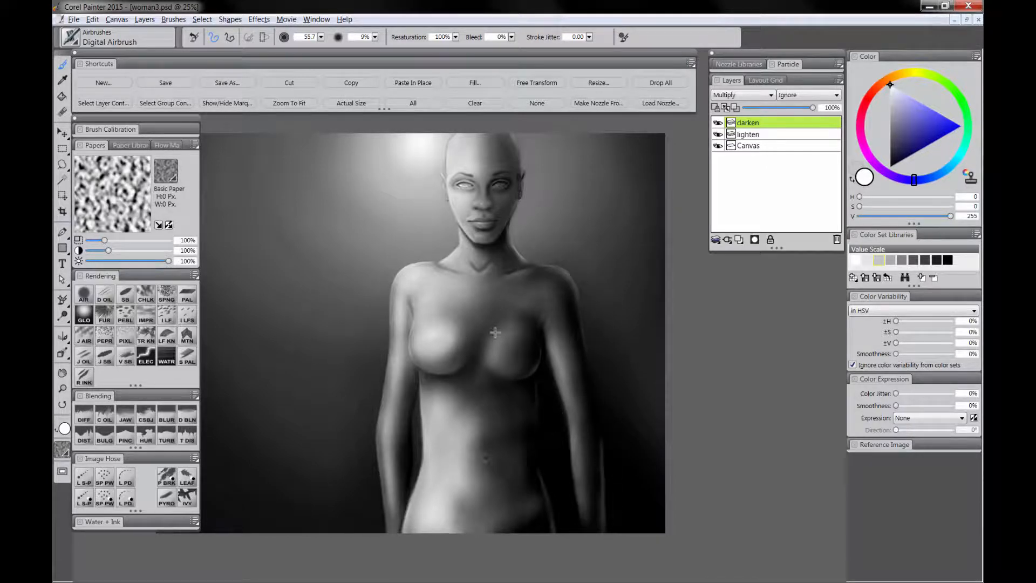
drag(496, 331, 514, 345)
drag(420, 382, 449, 386)
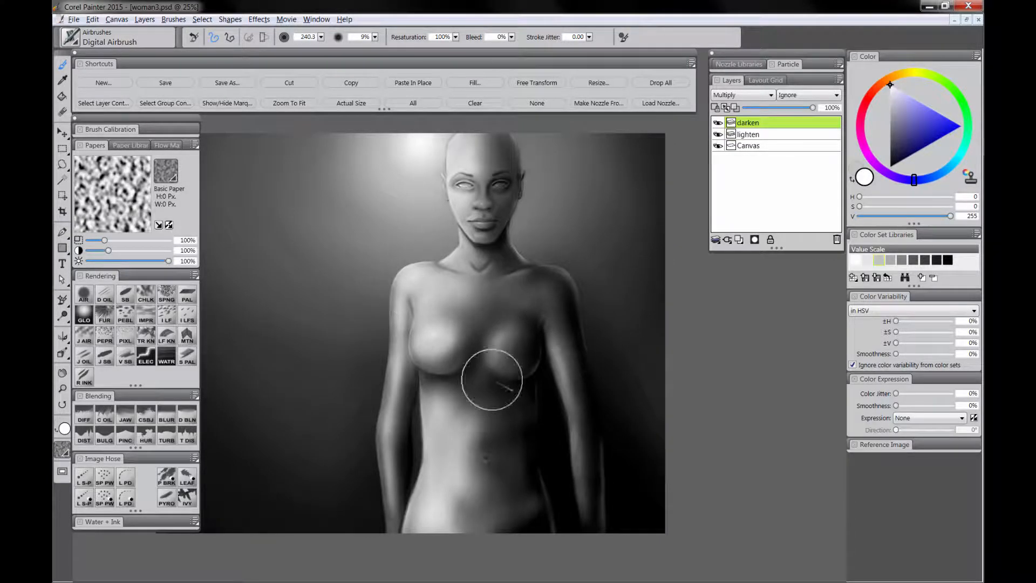
- Clean up the darken layer's shading beside the jaw, neck and shoulder with a smaller white airbrush
key(ctrl+equal)
key(ctrl+equal)
key(ctrl+equal)
drag(526, 306, 478, 260)
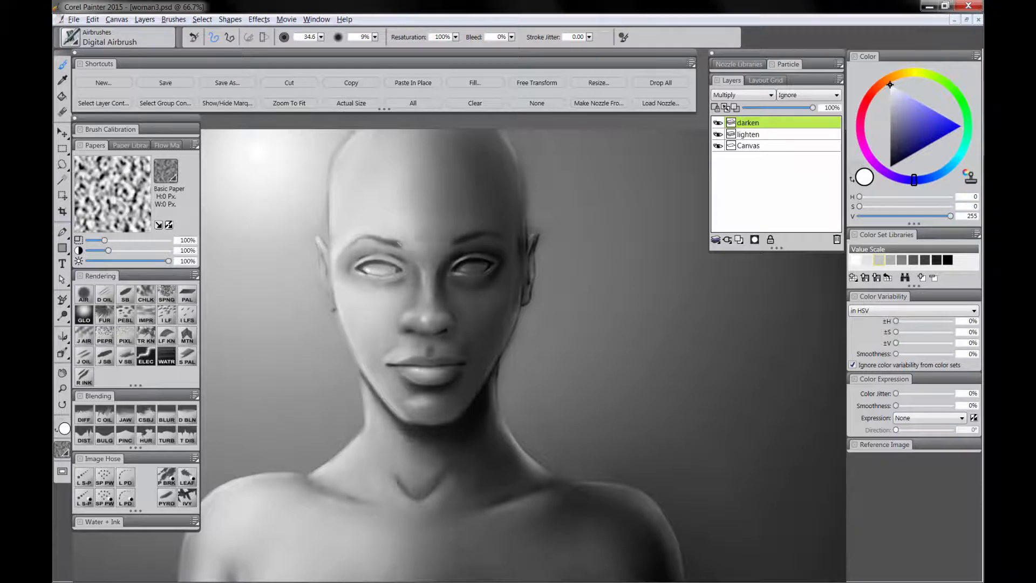
drag(502, 335, 501, 363)
drag(538, 428, 548, 437)
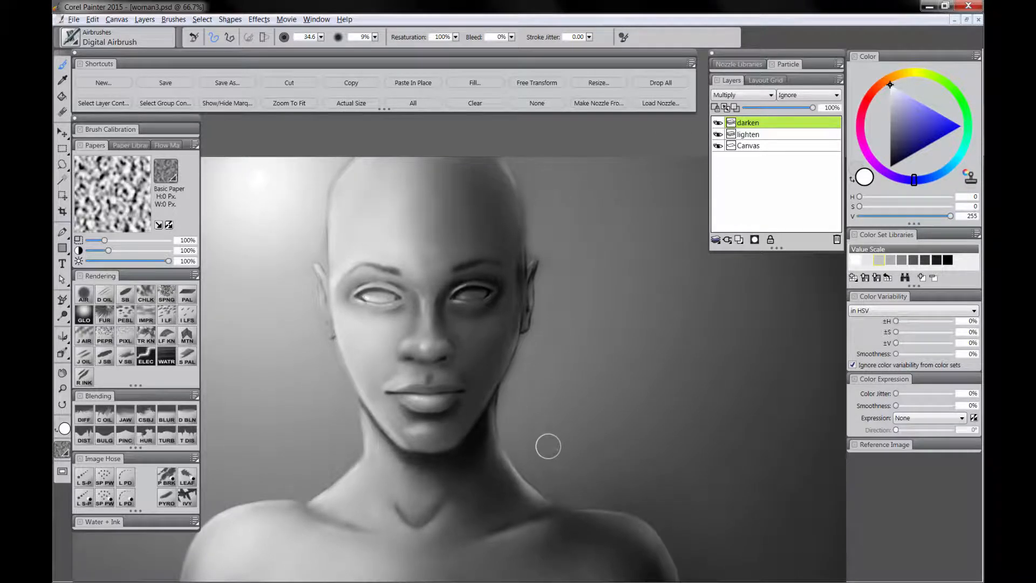
- Soften the shading on the face and upper body with the Diffuse Blur brush
click(85, 416)
mouse_move(422, 292)
mouse_down()
mouse_move(431, 293)
mouse_move(428, 312)
mouse_move(427, 300)
mouse_up()
drag(364, 294, 368, 168)
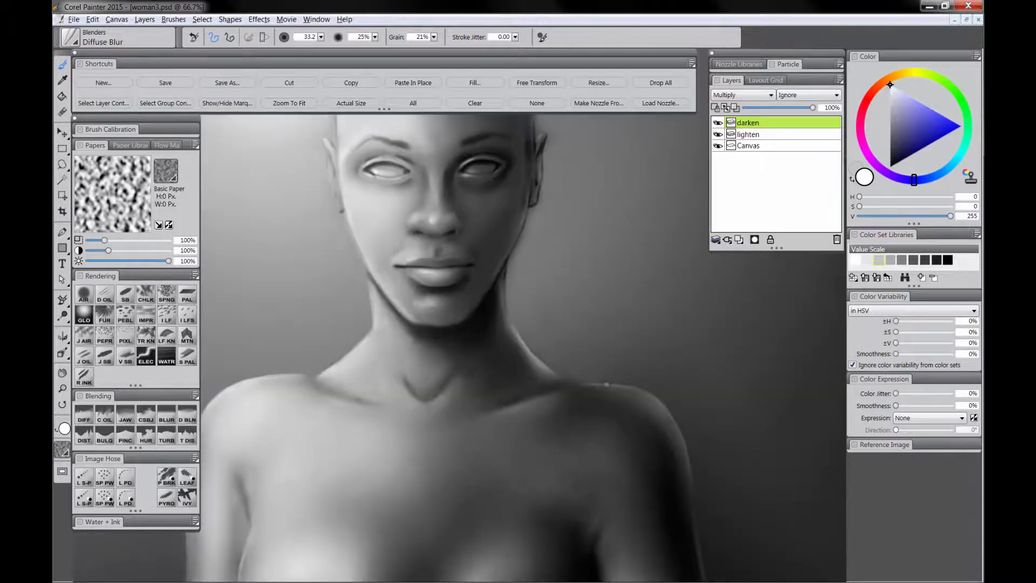
- Merge the lighten and darken layers into the canvas with Drop All and choose the Pinch brush
ctrl+alt+click(510, 423)
ctrl+alt+click(510, 424)
ctrl+alt+click(534, 540)
drag(541, 567, 540, 465)
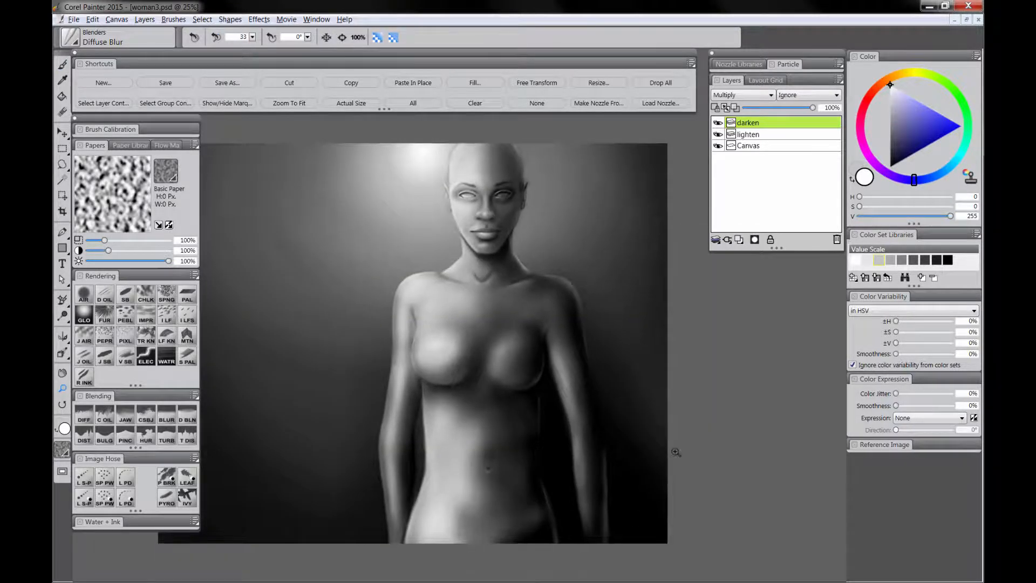
click(661, 82)
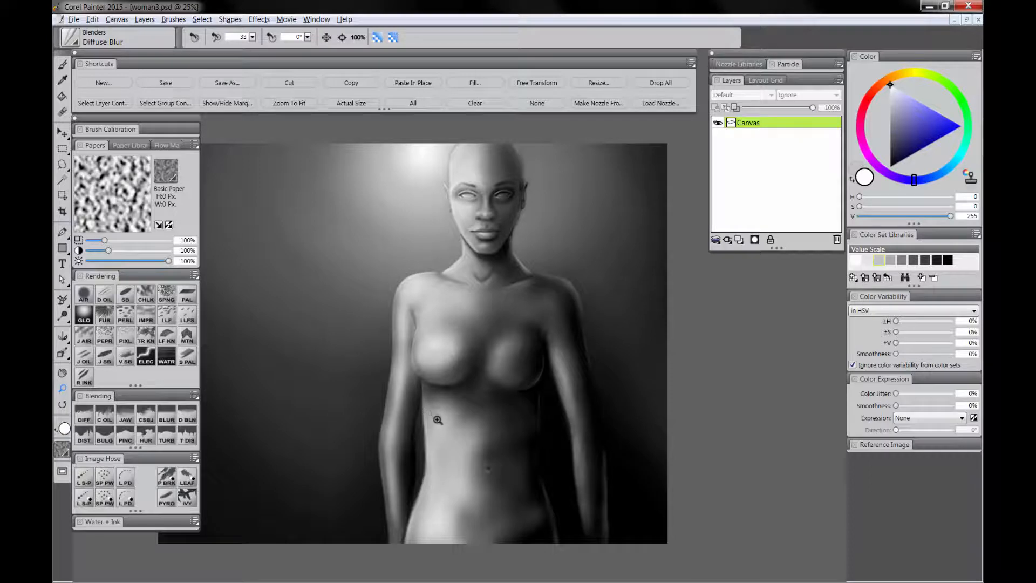
click(125, 436)
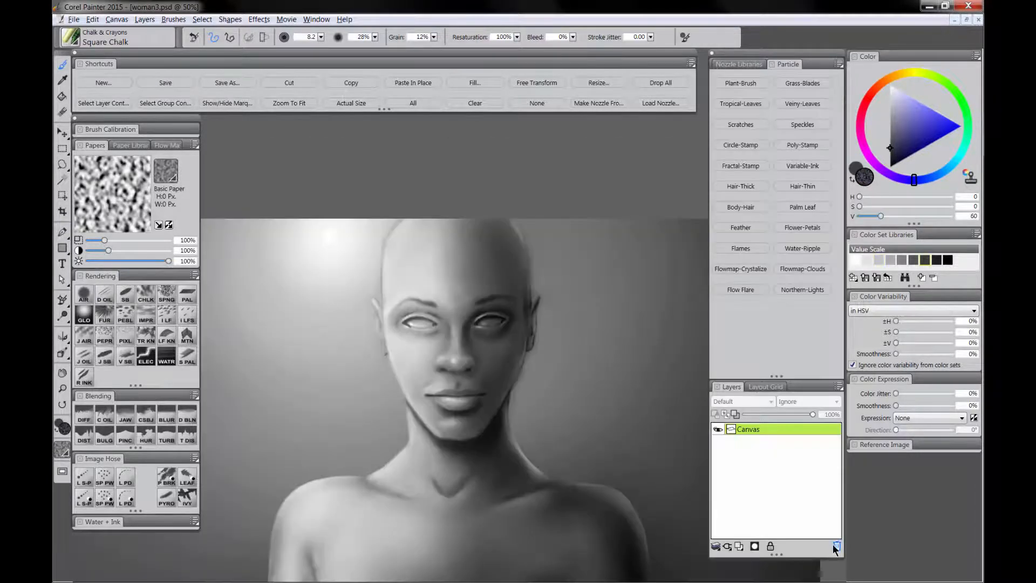
- Add a new layer above the canvas and name it "hair"
click(739, 546)
double_click(753, 430)
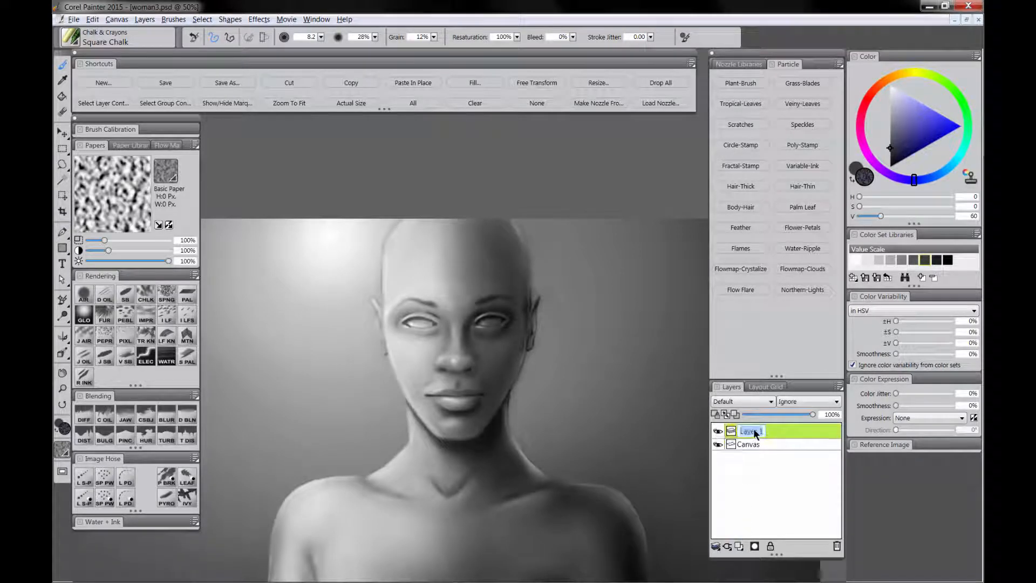
text(hair)
key(Return)
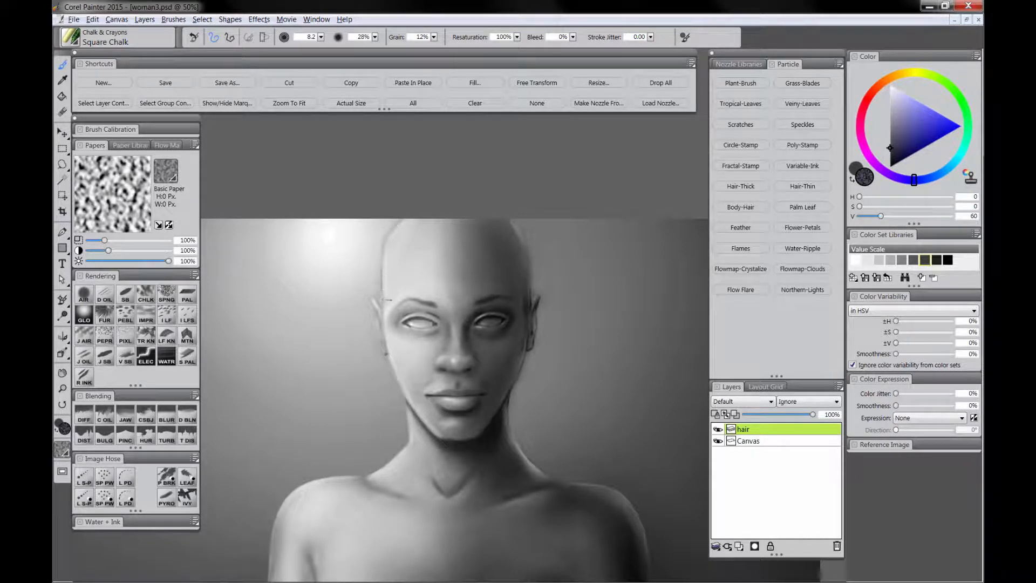
- Paint short textured hair around the hairline with Square Chalk at size 13.4 and set the hair layer to Multiply
click(146, 296)
drag(391, 276, 388, 281)
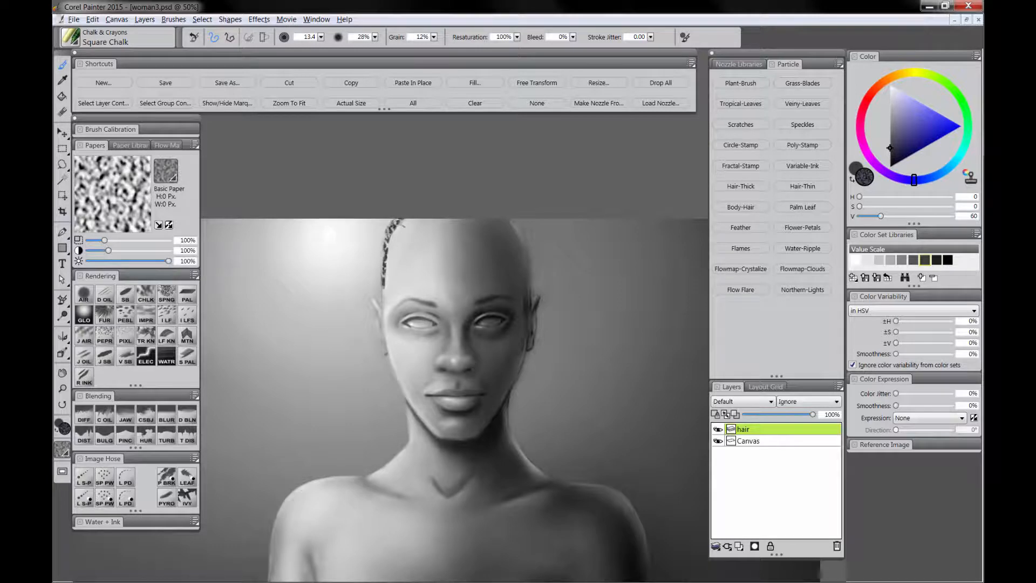
drag(390, 246, 409, 220)
click(752, 403)
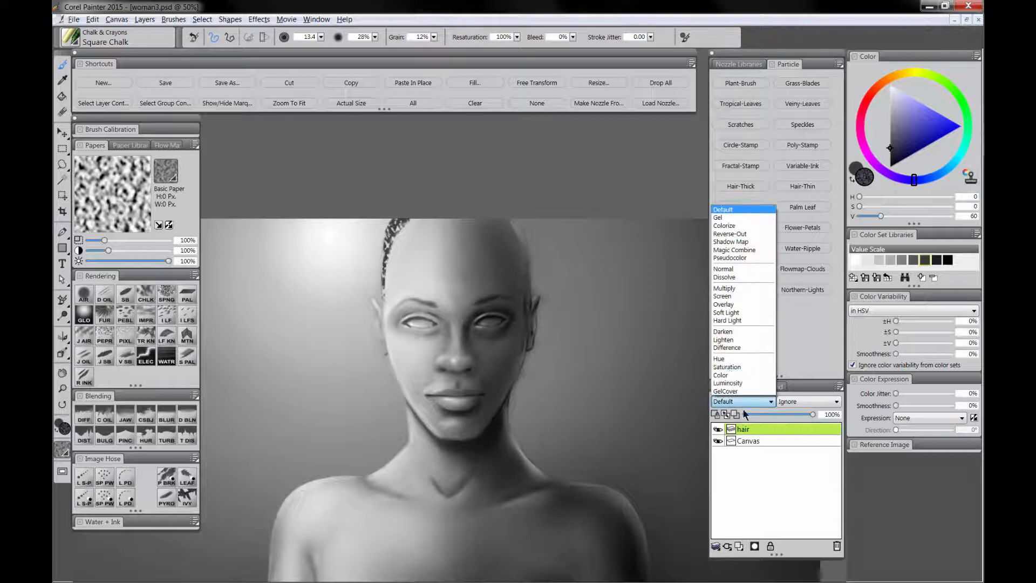
click(741, 288)
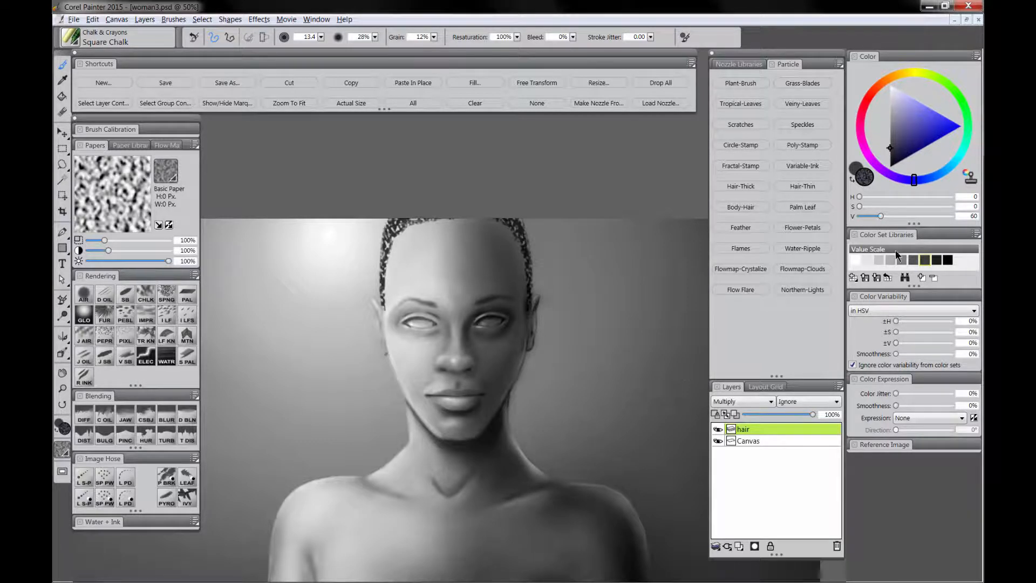
- Pick a very light gray and soften the chalk hair along the scalp with the Diffuse Blur brush
click(868, 258)
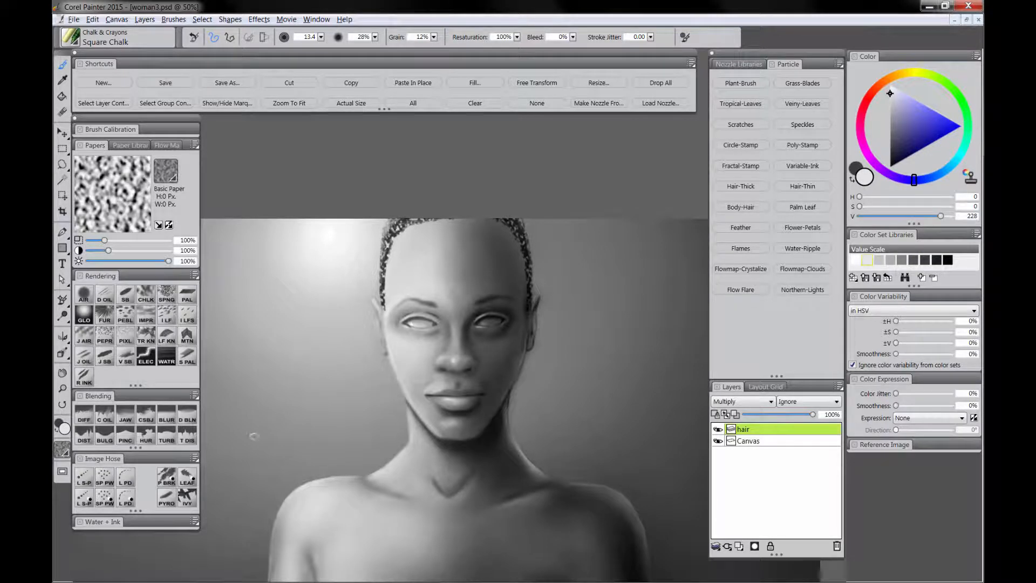
click(85, 420)
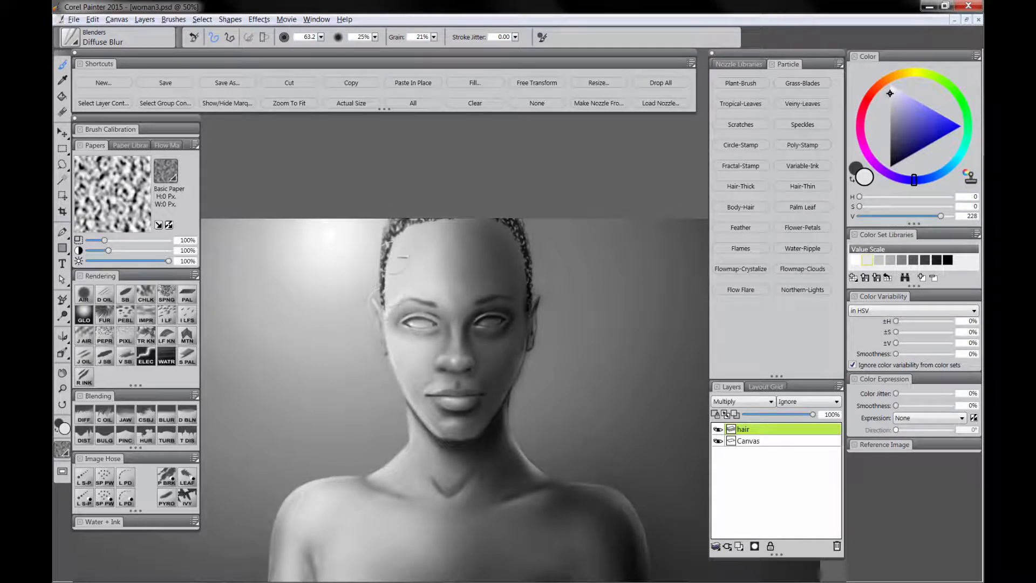
mouse_move(439, 213)
mouse_down()
mouse_move(503, 217)
mouse_move(525, 232)
mouse_move(532, 307)
mouse_move(522, 234)
mouse_move(501, 221)
mouse_move(528, 236)
mouse_move(543, 283)
mouse_up()
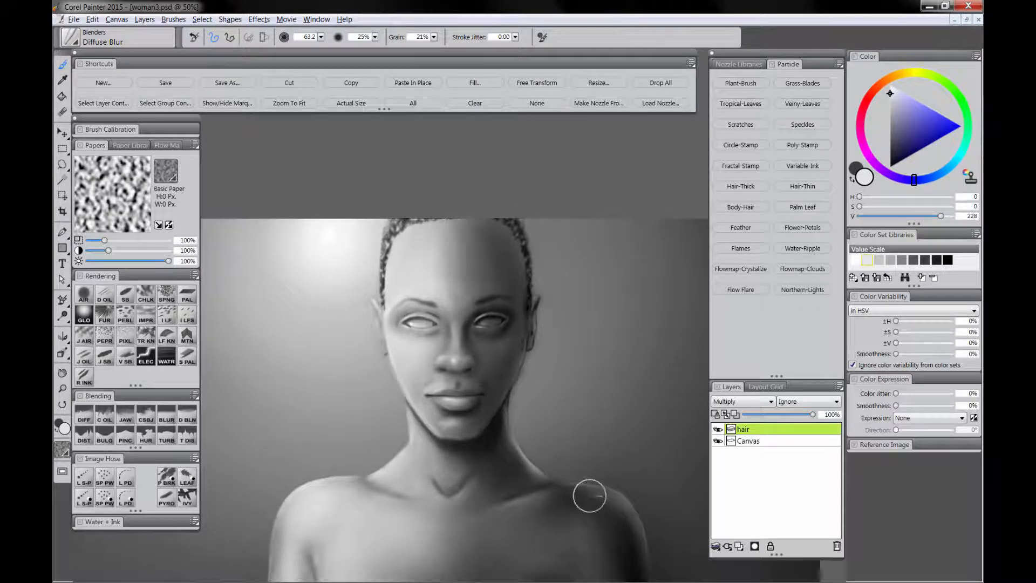
- Fill in the hair above the forehead with near-black Square Chalk and blend it with Diffuse Blur
click(144, 294)
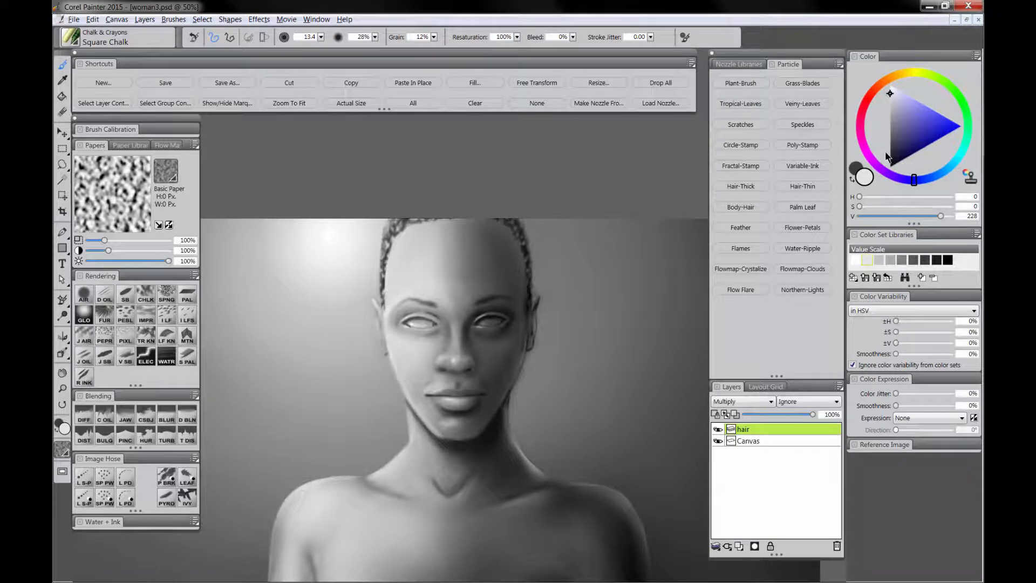
click(925, 260)
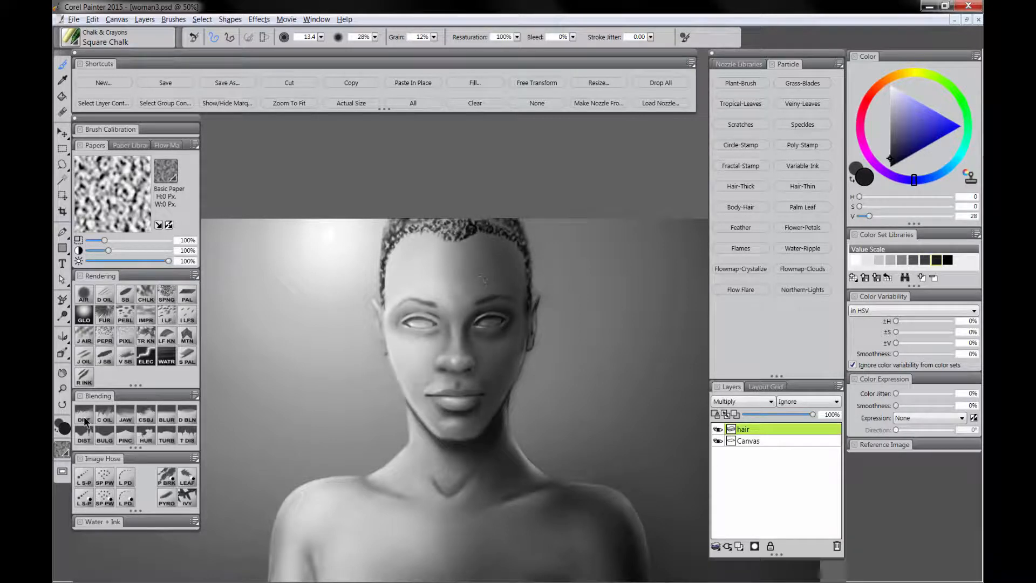
click(85, 420)
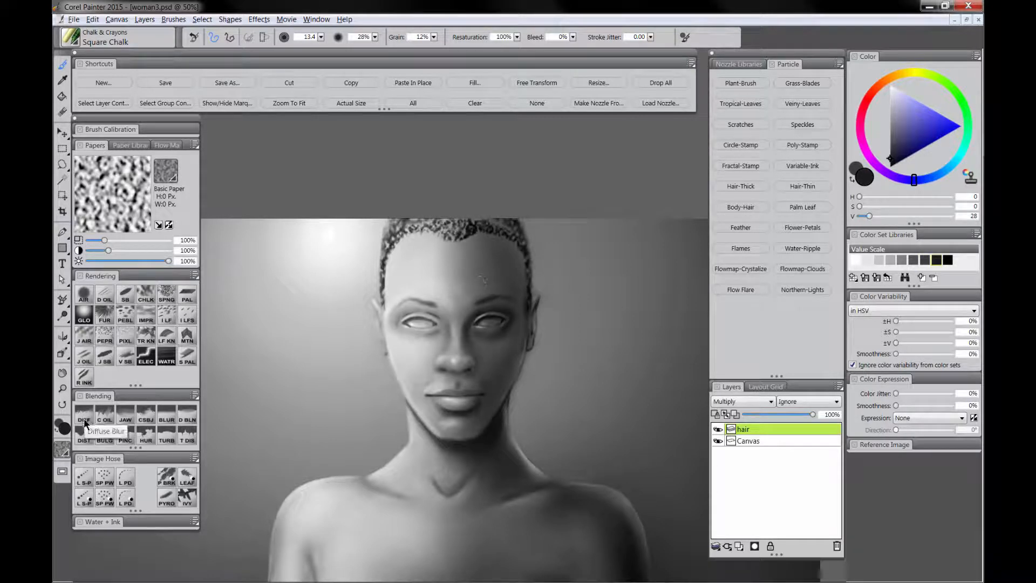
mouse_move(437, 215)
mouse_down()
mouse_move(464, 246)
mouse_move(474, 235)
mouse_move(455, 220)
mouse_move(491, 236)
mouse_move(511, 231)
mouse_move(530, 287)
mouse_move(488, 230)
mouse_up()
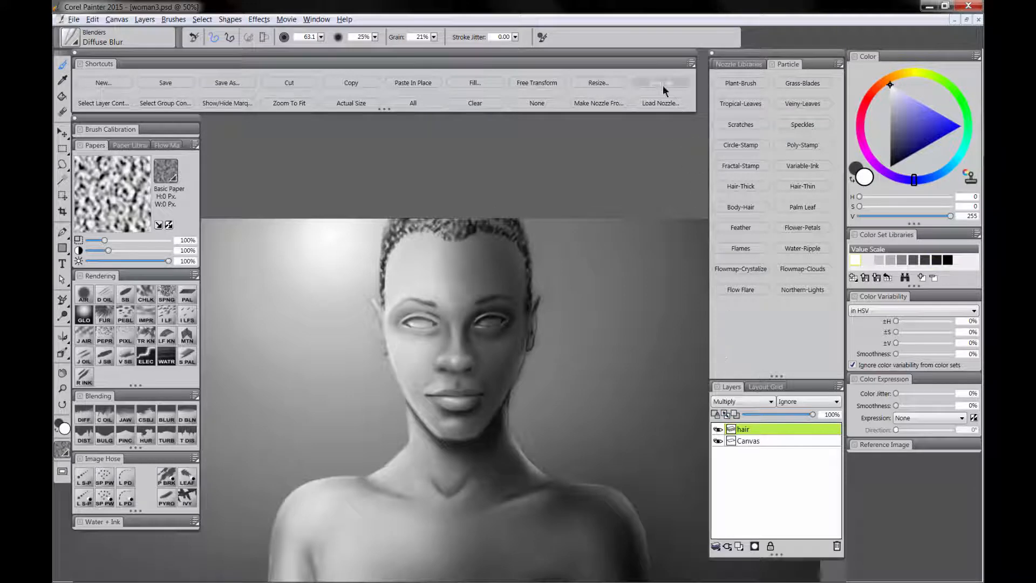
- Merge the hair layer into the canvas with Drop All and touch up with size 6.0 Square Chalk and Diffuse Blur
click(663, 87)
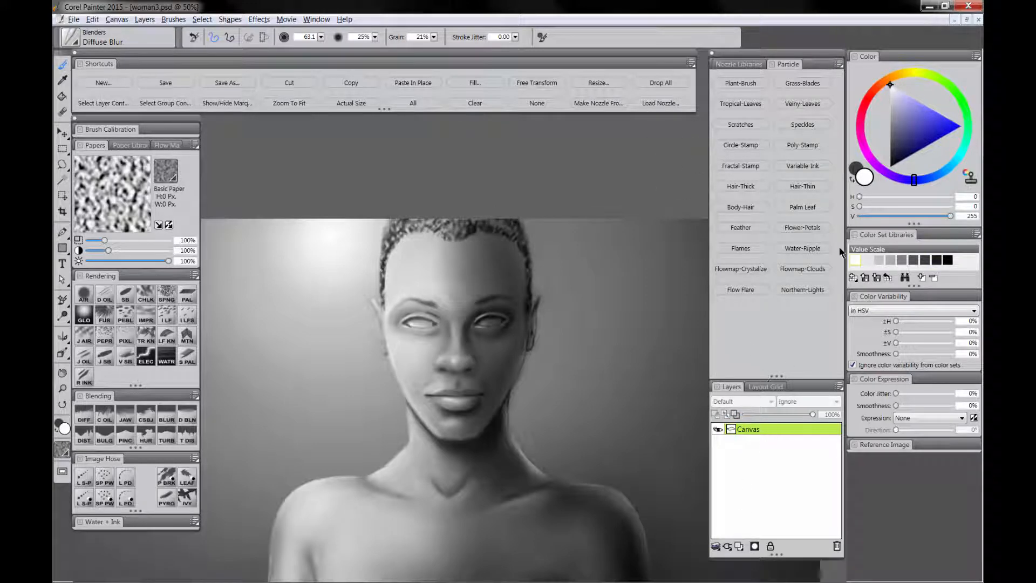
click(152, 302)
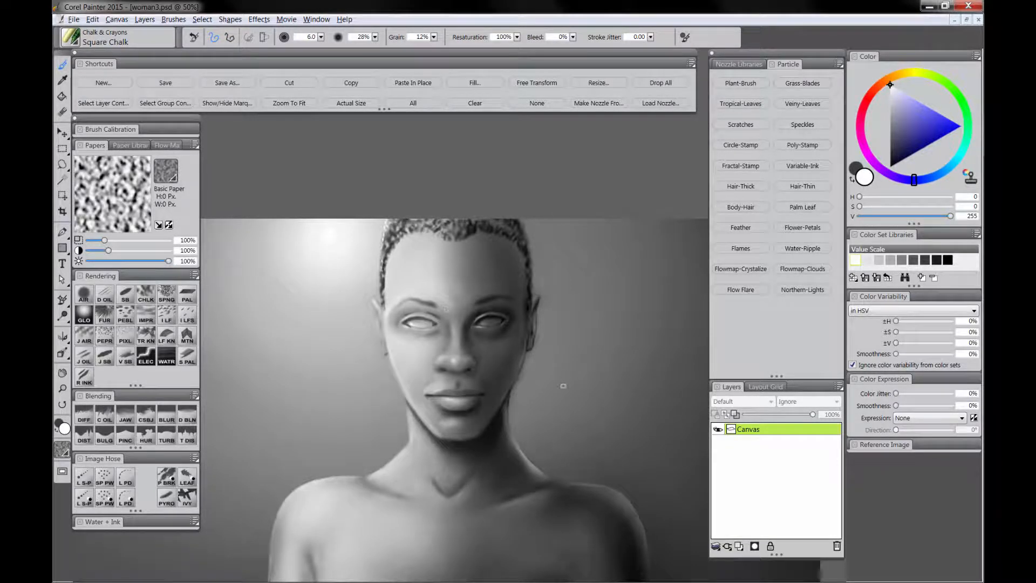
click(86, 415)
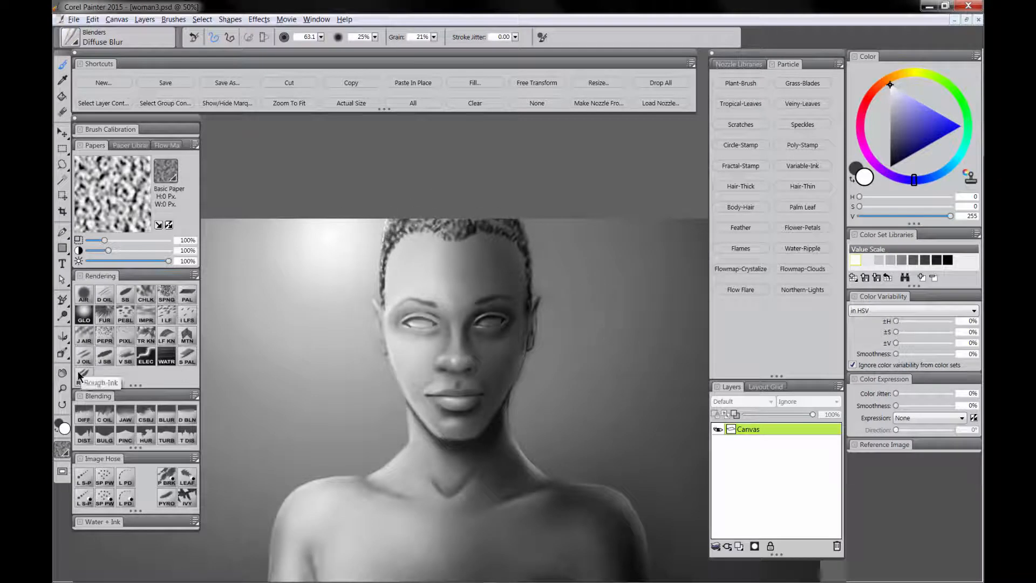
- On a new Multiply layer, tint the whole figure dark brown with the Digital Airbrush
click(62, 388)
alt+click(440, 389)
alt+click(440, 389)
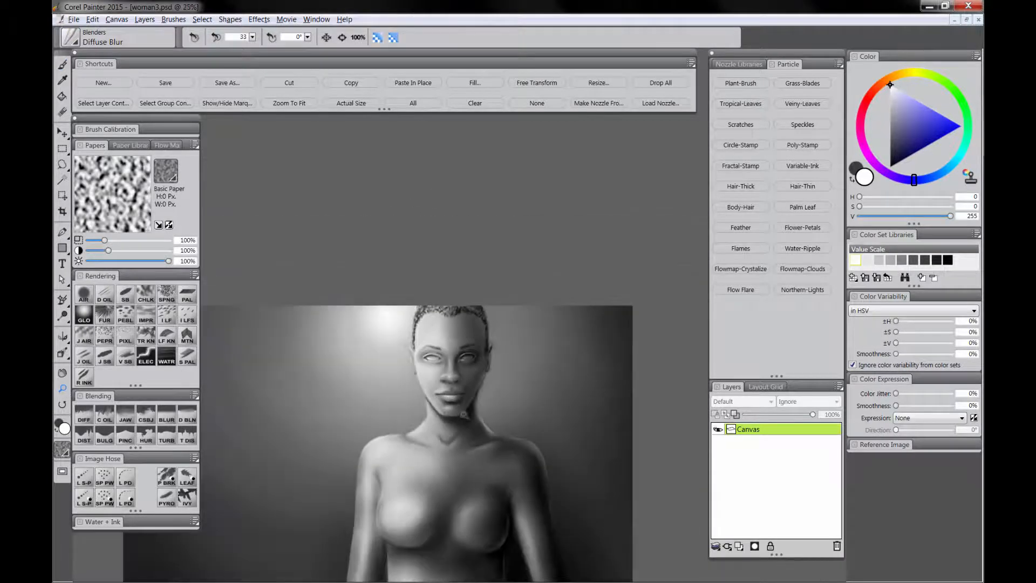
drag(487, 450, 492, 307)
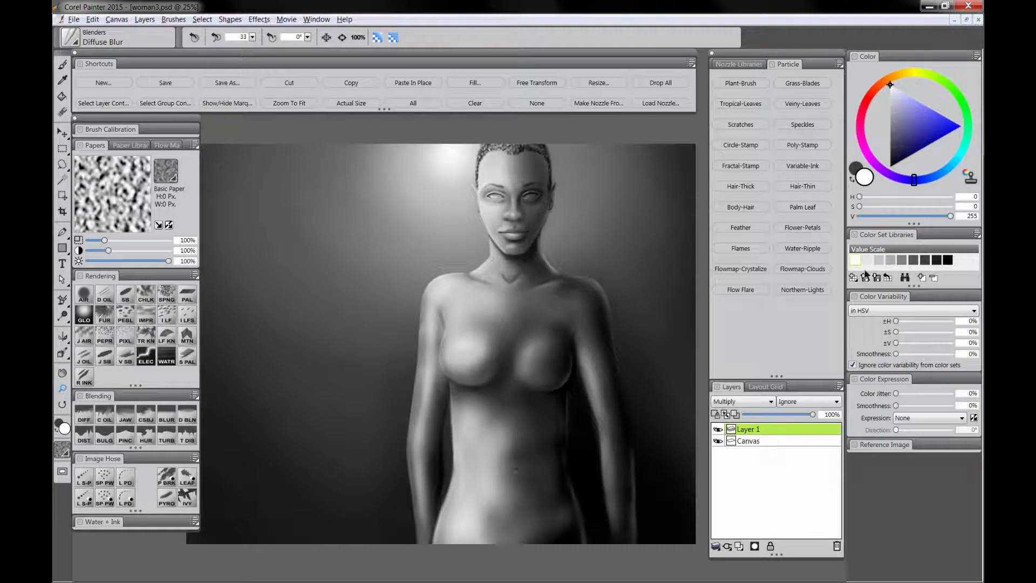
click(890, 81)
click(914, 154)
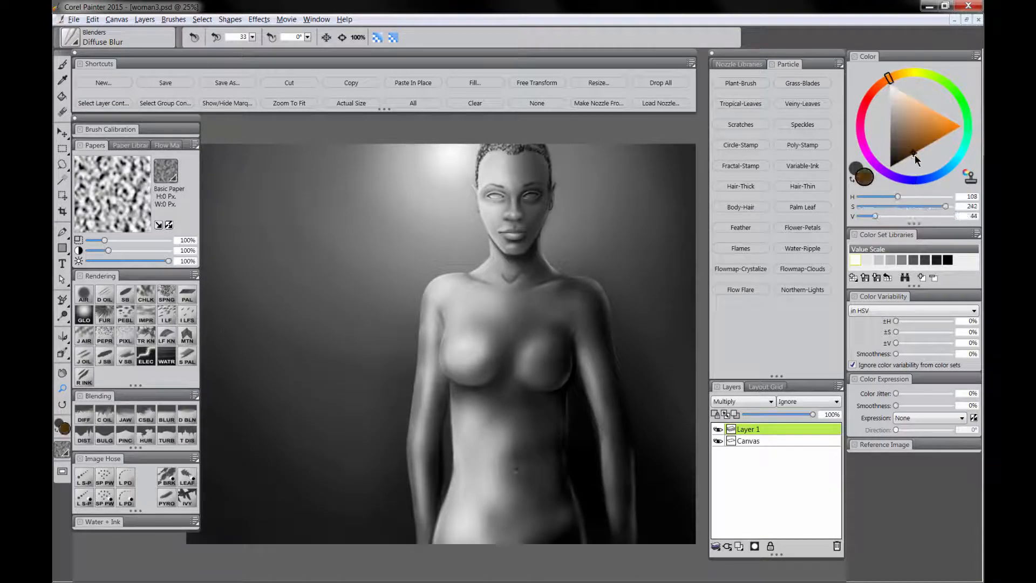
click(85, 295)
mouse_move(499, 159)
mouse_down()
mouse_move(492, 178)
mouse_move(509, 162)
mouse_move(478, 458)
mouse_move(436, 294)
mouse_move(597, 405)
mouse_move(523, 359)
mouse_up()
- Refine the brown tint around the face, ears and shoulders, and lower the tint layer's opacity to 81%
scroll(534, 173, up, 3)
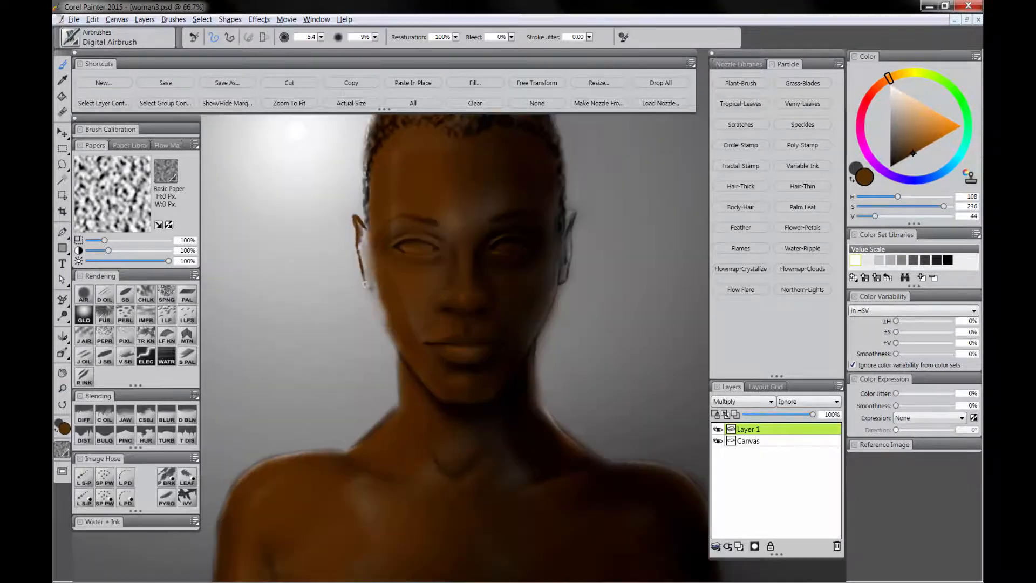
mouse_move(372, 224)
mouse_down()
mouse_move(567, 213)
mouse_move(542, 329)
mouse_up()
key(n)
drag(620, 464, 538, 279)
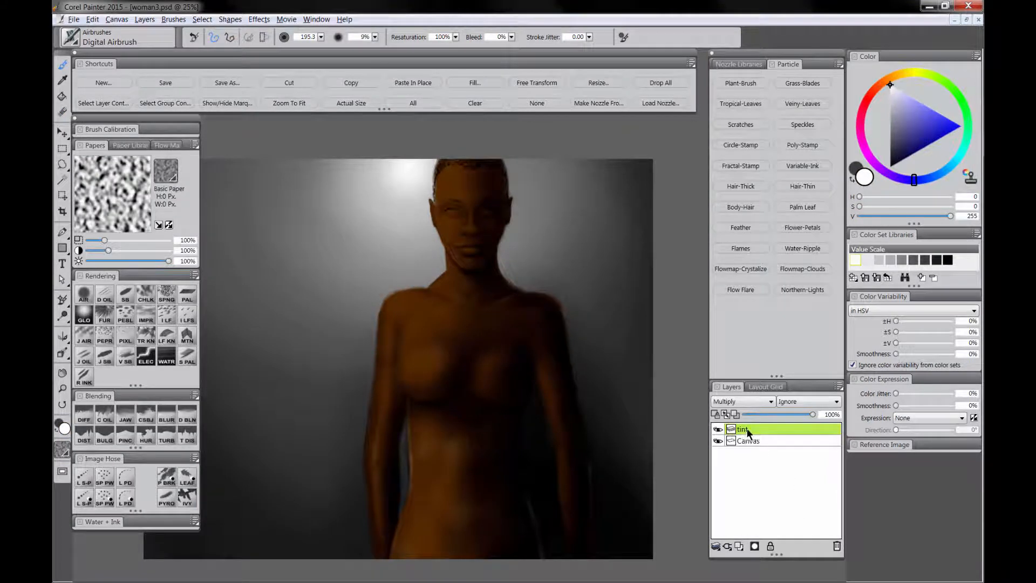
drag(808, 419, 803, 418)
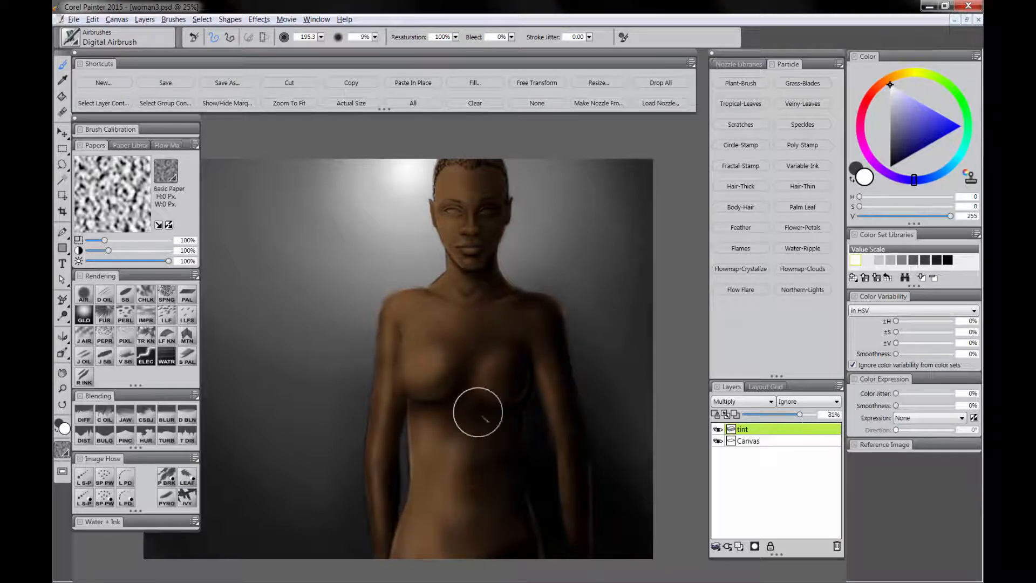
- Add a new layer above the tint layer and name it "red-tint"
click(62, 388)
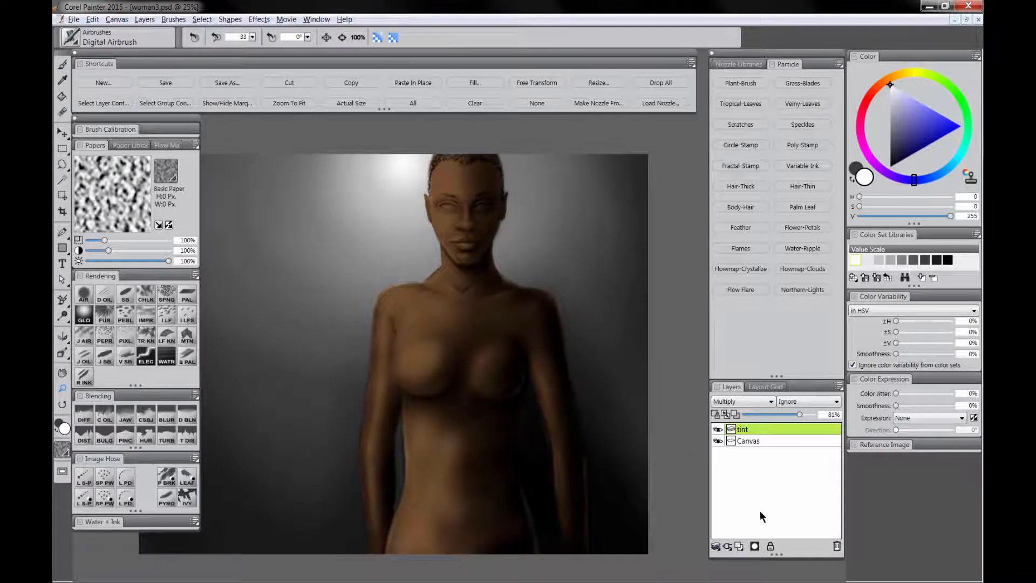
click(740, 544)
double_click(751, 431)
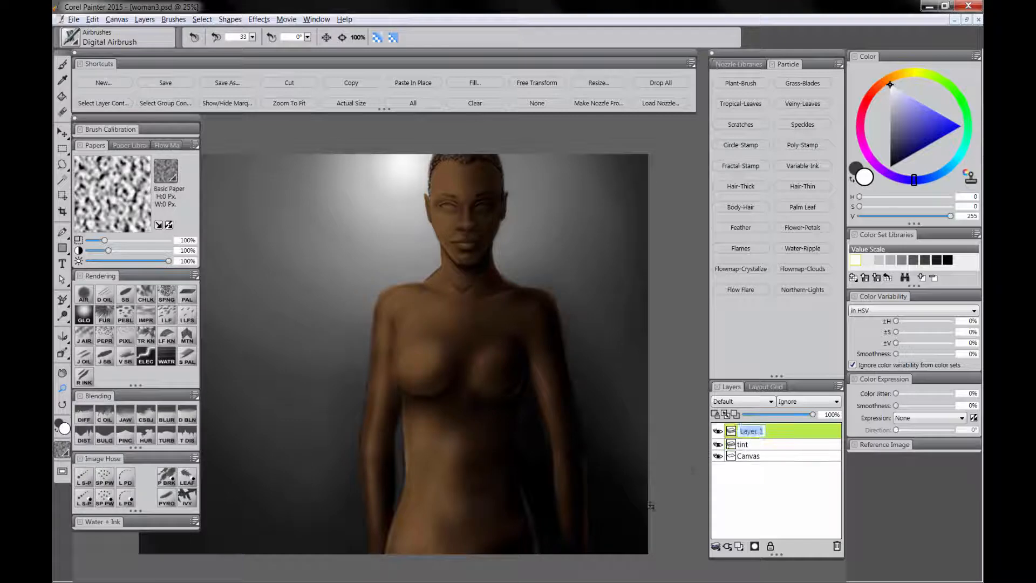
text(red-tint)
key(Return)
- Load the tint layer's content as a selection, make the red-tint layer active and hide the selection marquee
click(478, 241)
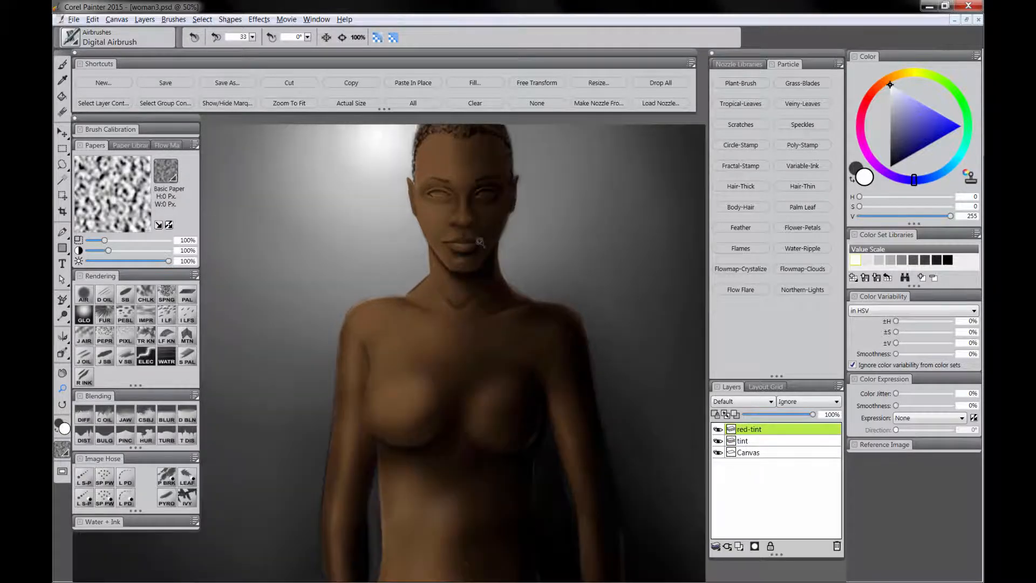
click(477, 241)
drag(477, 243, 476, 373)
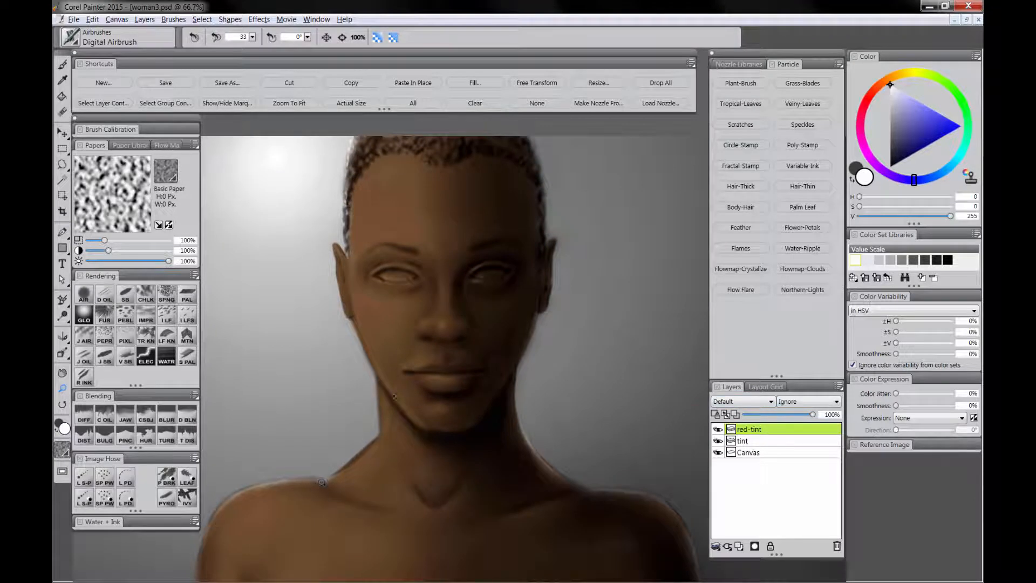
click(748, 441)
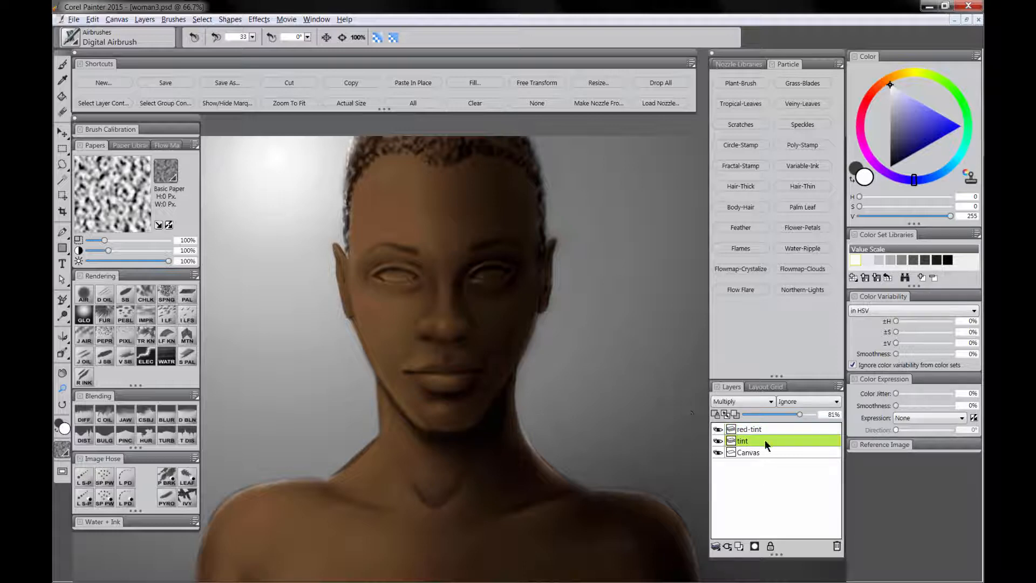
click(105, 103)
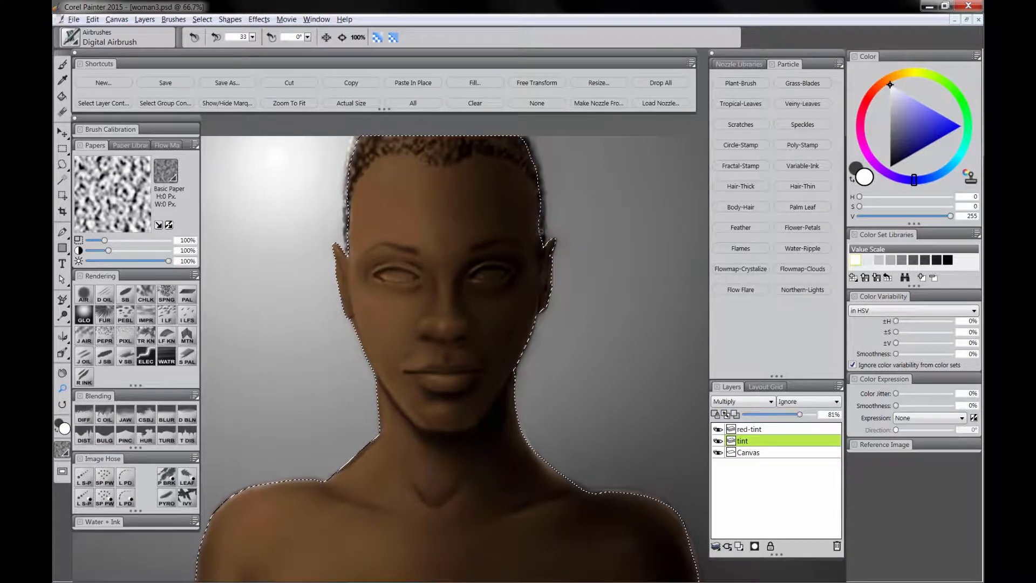
drag(515, 490, 516, 404)
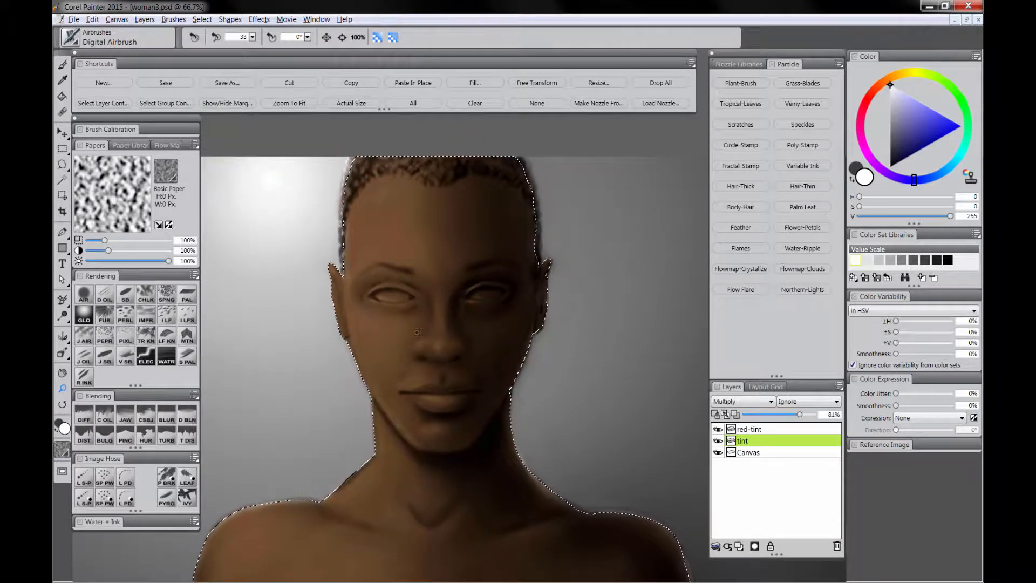
click(757, 428)
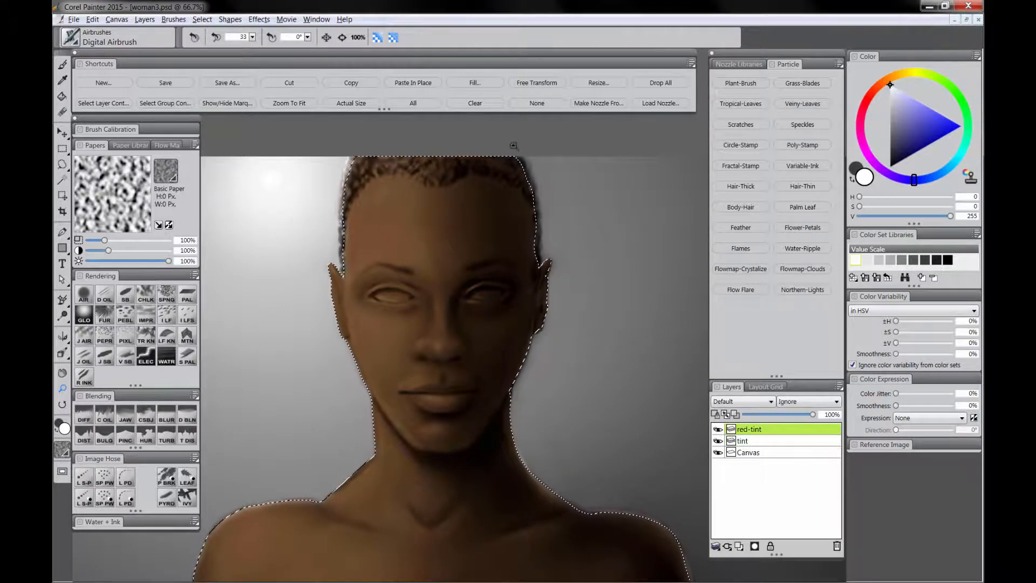
click(227, 103)
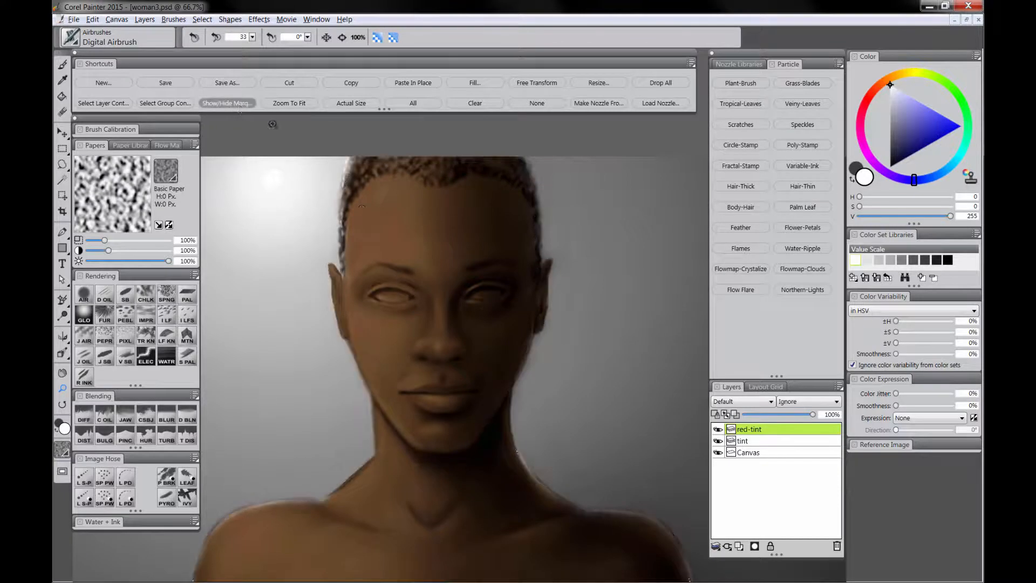
- Set the red-tint layer to Multiply and choose a dark red with H 84, S 191 and V 94
click(746, 400)
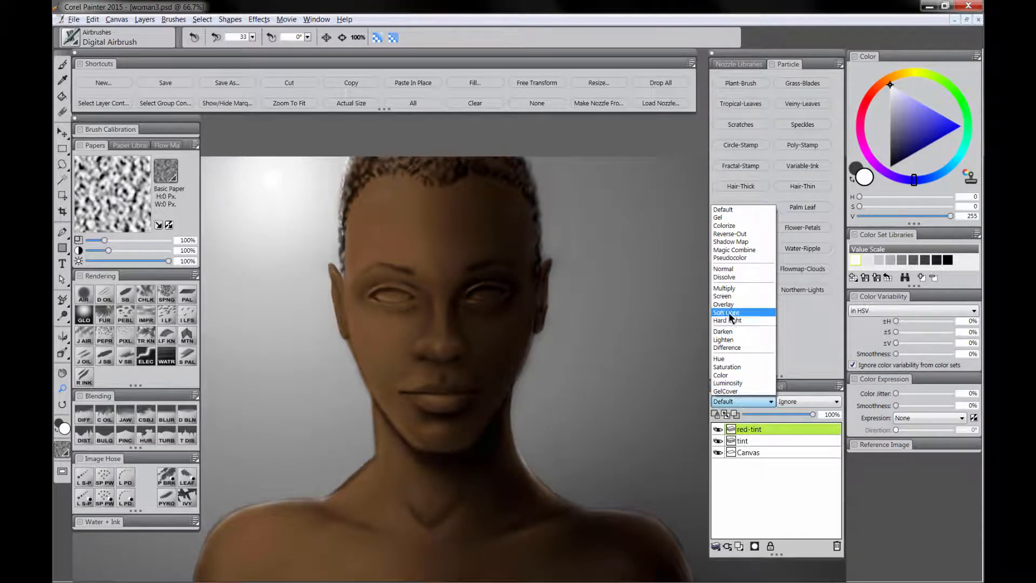
click(731, 289)
click(866, 100)
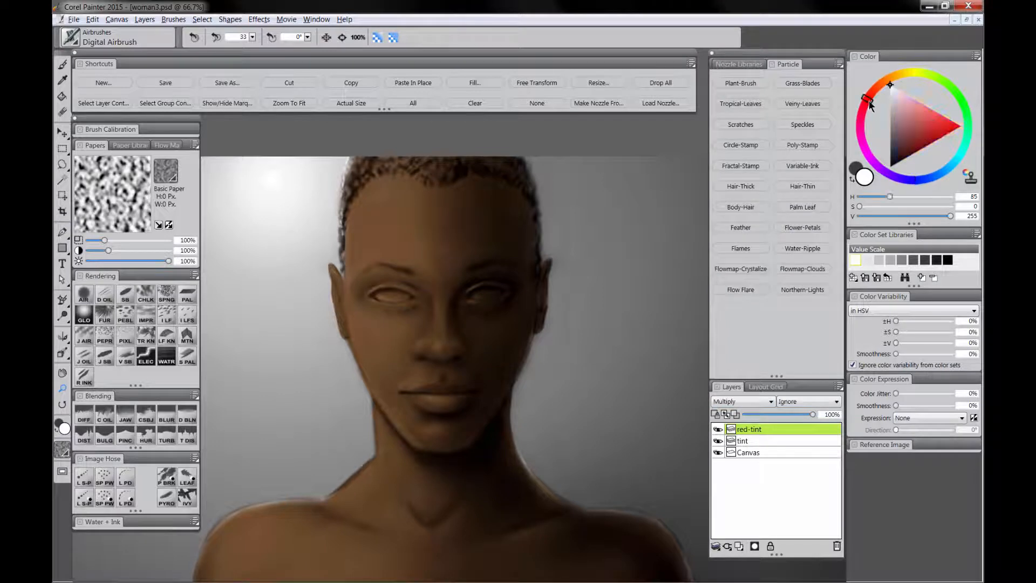
click(933, 144)
drag(937, 145, 933, 141)
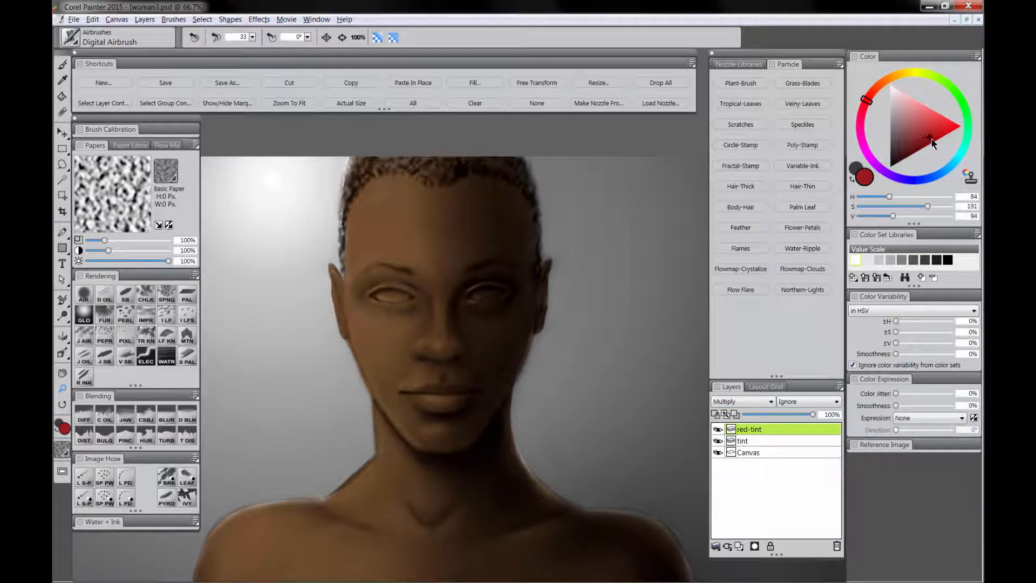
- Paint the dark red tint over the lips, face, arms and torso with the Digital Airbrush, enlarging the brush to size 131.9
click(84, 300)
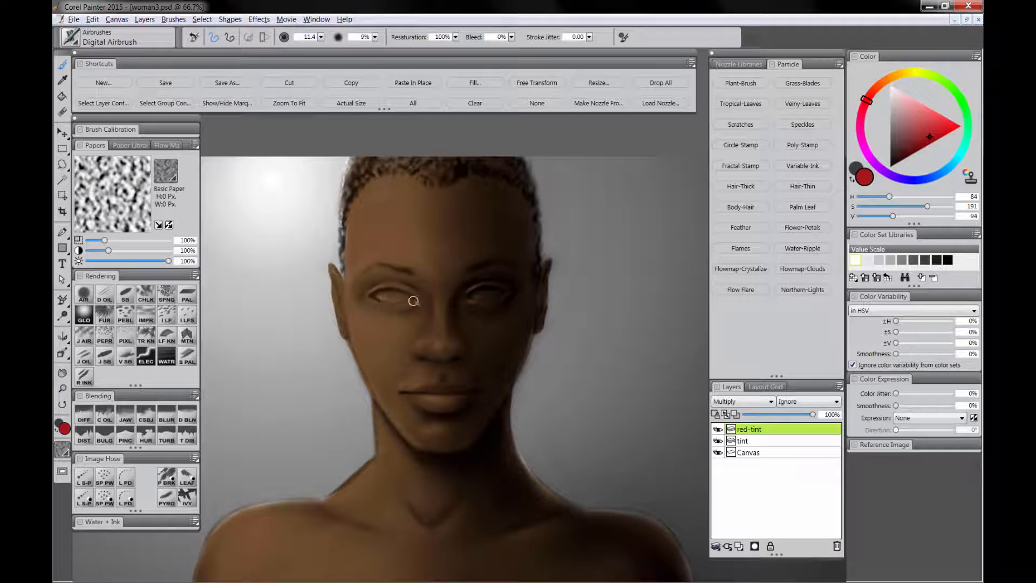
key(ctrl+alt)
drag(504, 292, 487, 295)
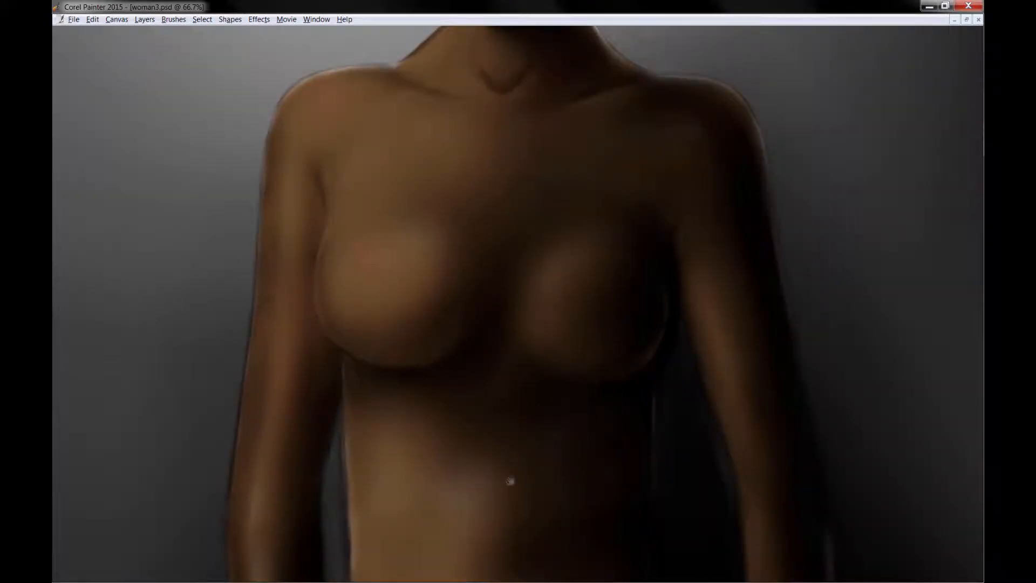
drag(510, 481, 504, 247)
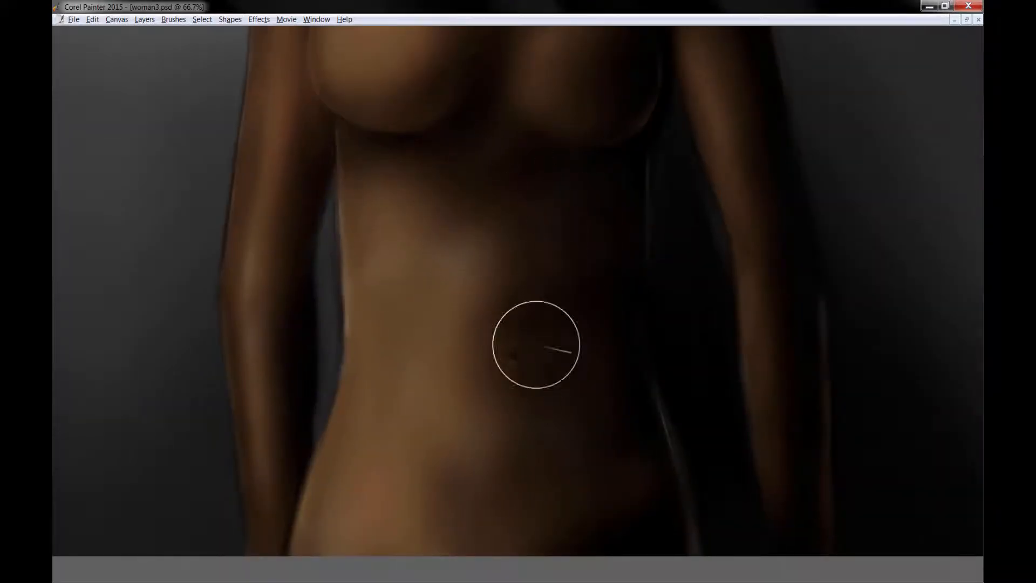
drag(548, 488, 548, 407)
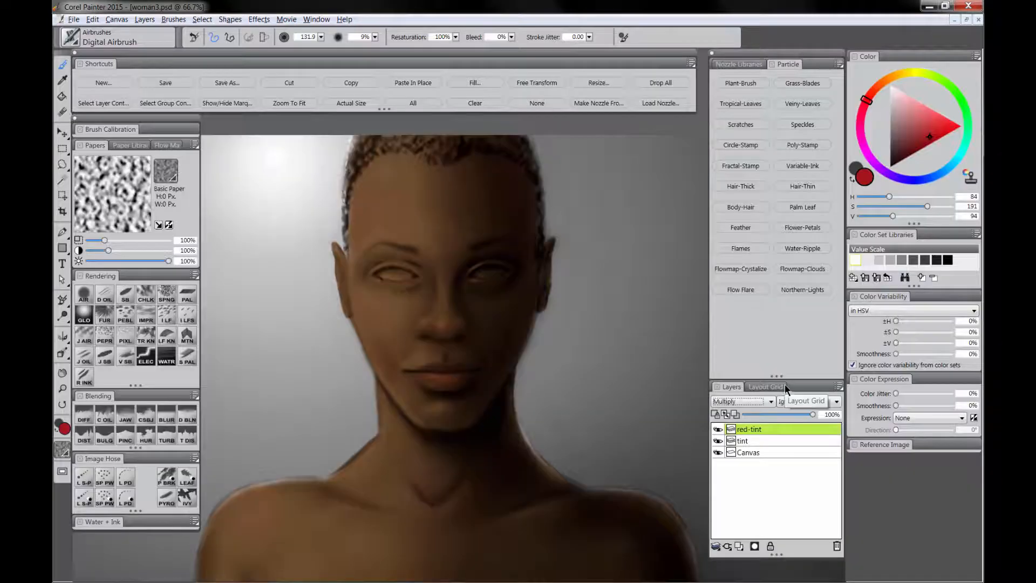
- Choose an orange with H 101, S 158 and V 129 and airbrush it over the face, shoulders, chest and arms
click(882, 83)
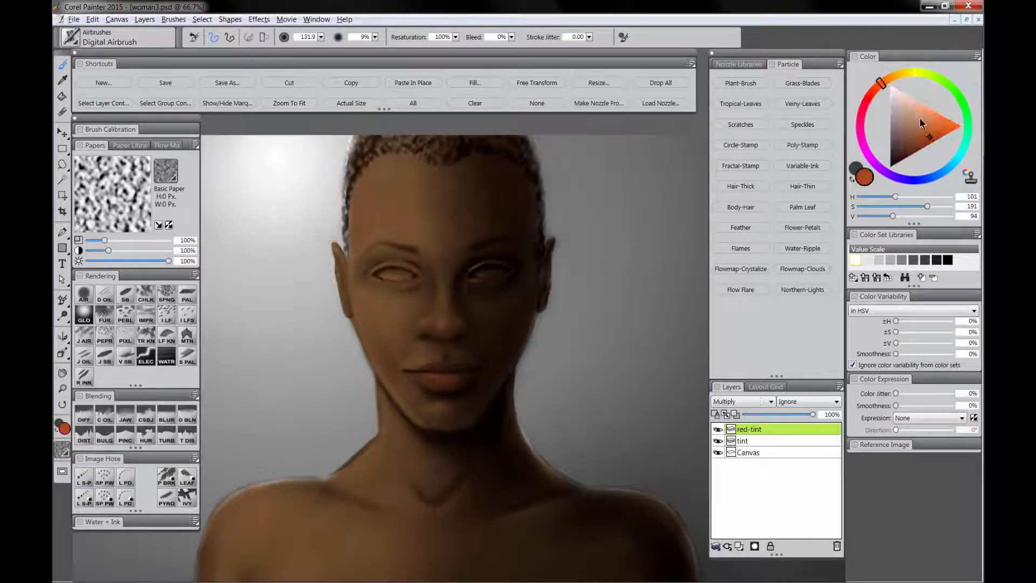
drag(919, 117, 934, 125)
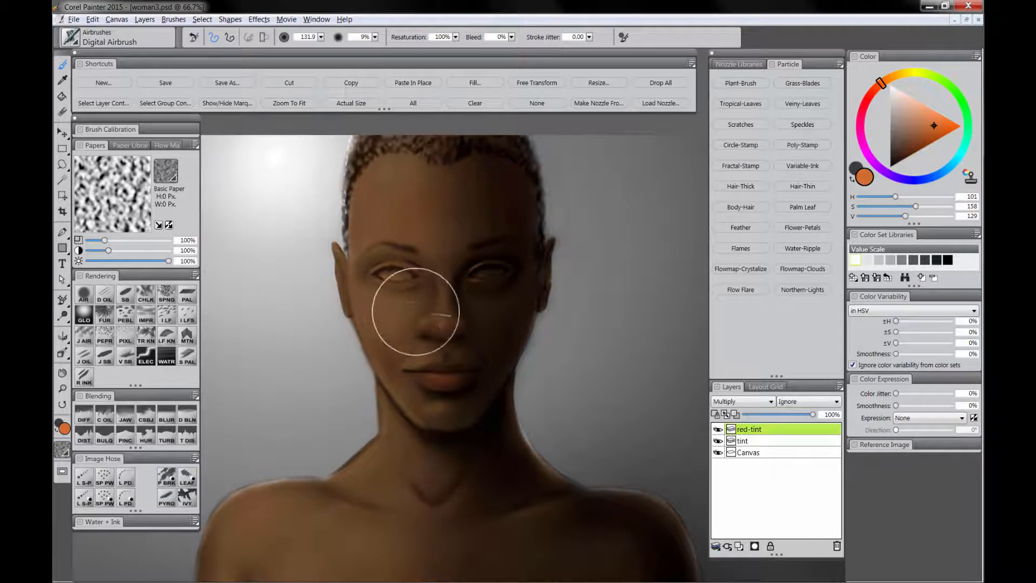
key(Tab)
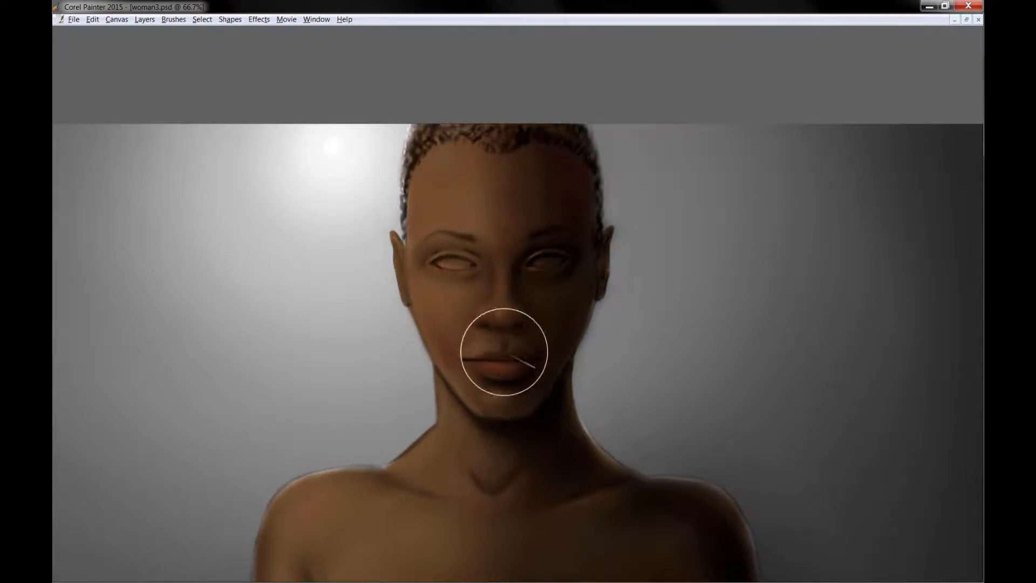
drag(541, 423, 522, 282)
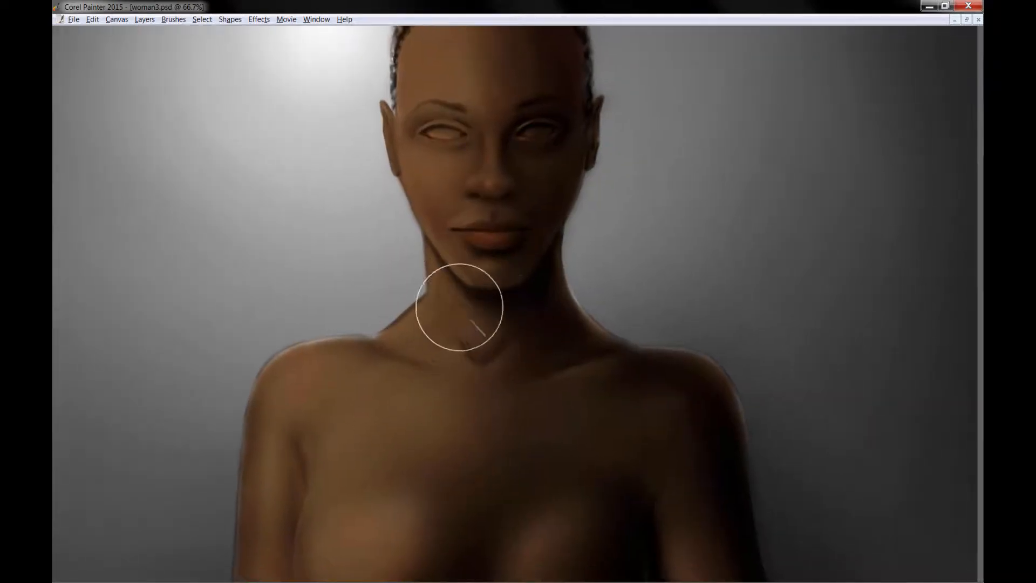
drag(558, 428, 518, 188)
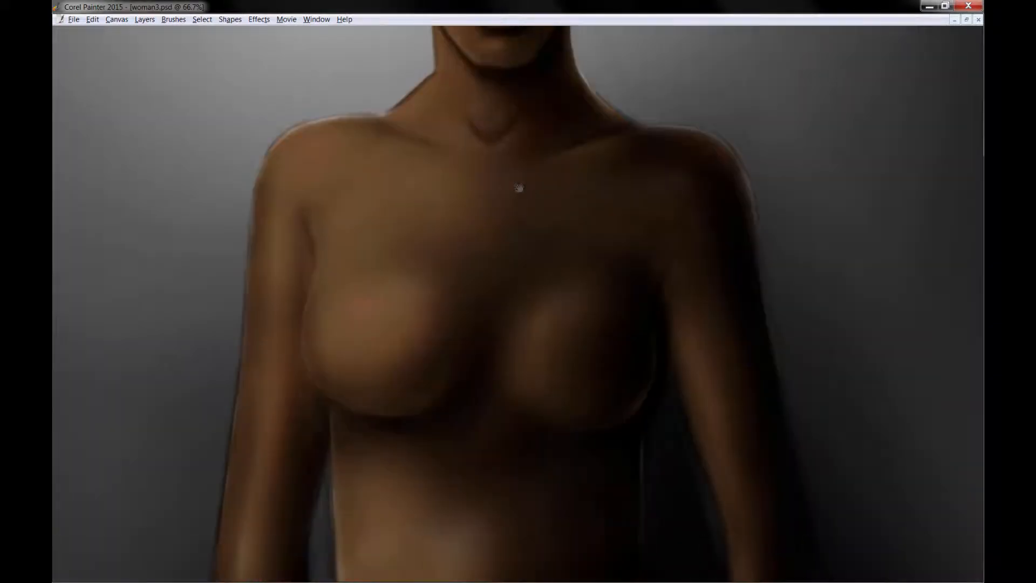
drag(302, 404, 361, 273)
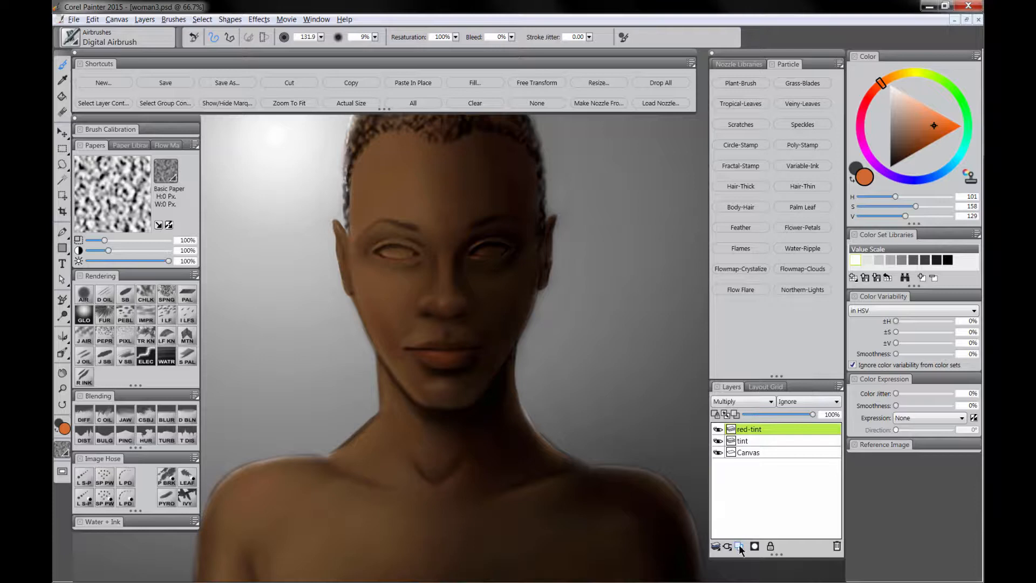
- Add a layer named "blue-tint" above red-tint, set it to Multiply and choose a muted blue with H 240, S 81 and V 131
click(738, 546)
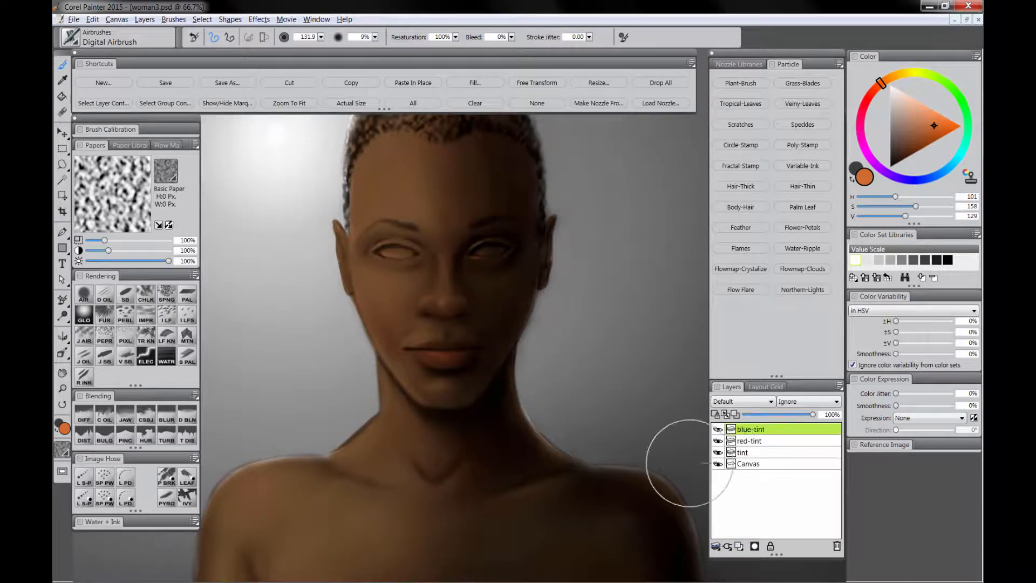
click(742, 401)
click(734, 288)
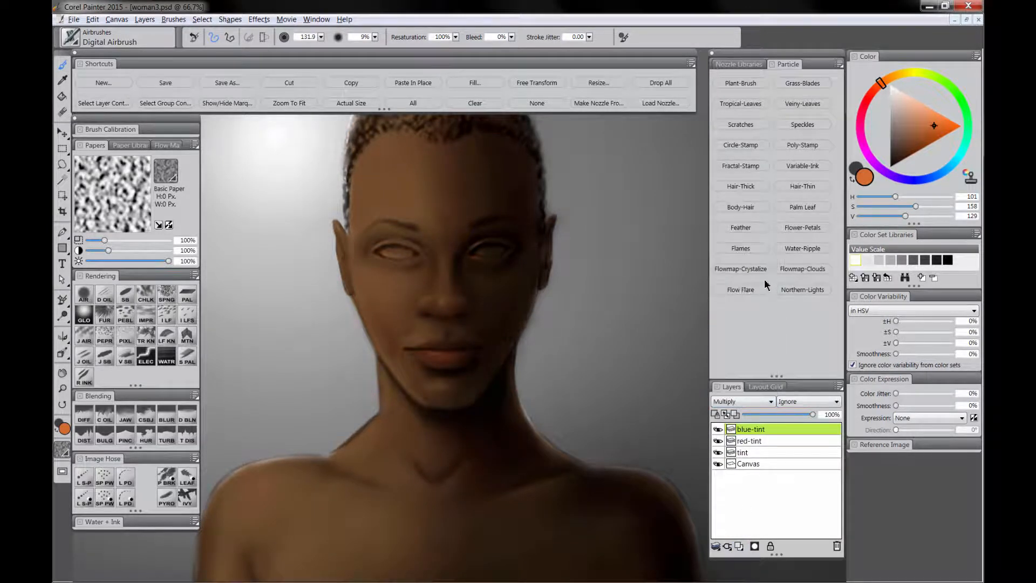
click(934, 178)
click(915, 127)
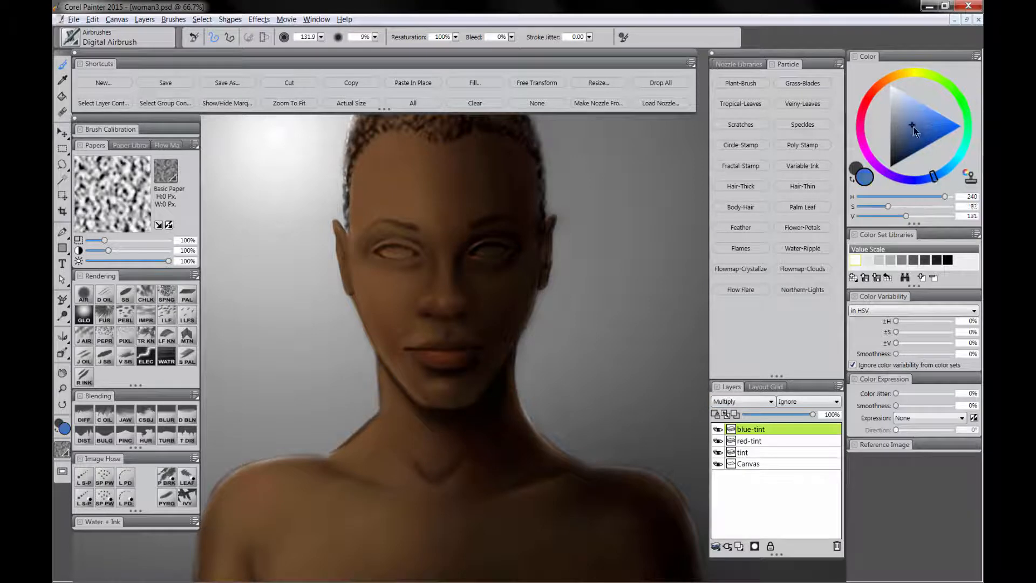
- Airbrush the blue tint over the figure's shadow areas and lower the blue-tint layer's opacity to 44%
key(Tab)
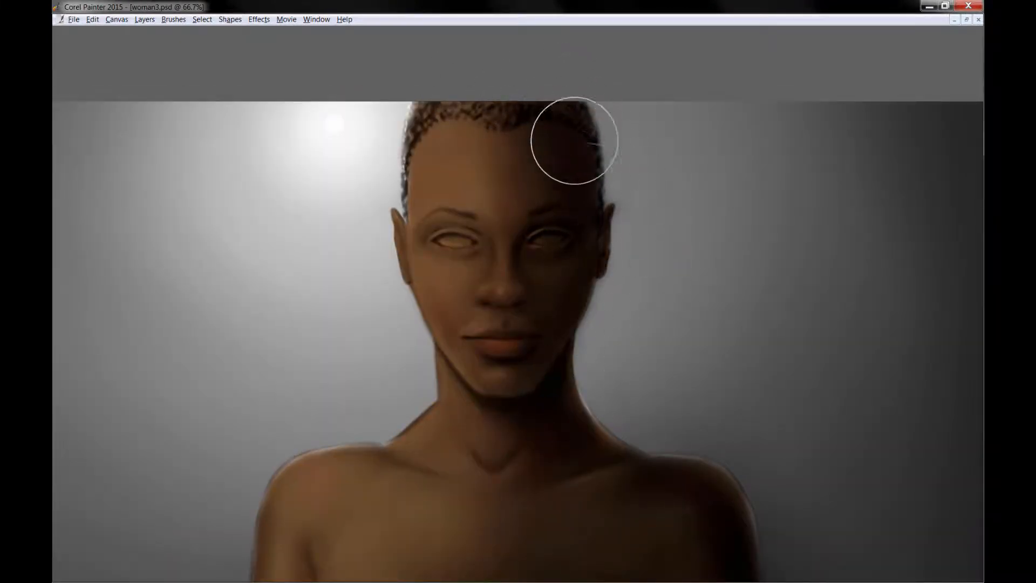
key(Tab)
ctrl+alt+click(368, 309)
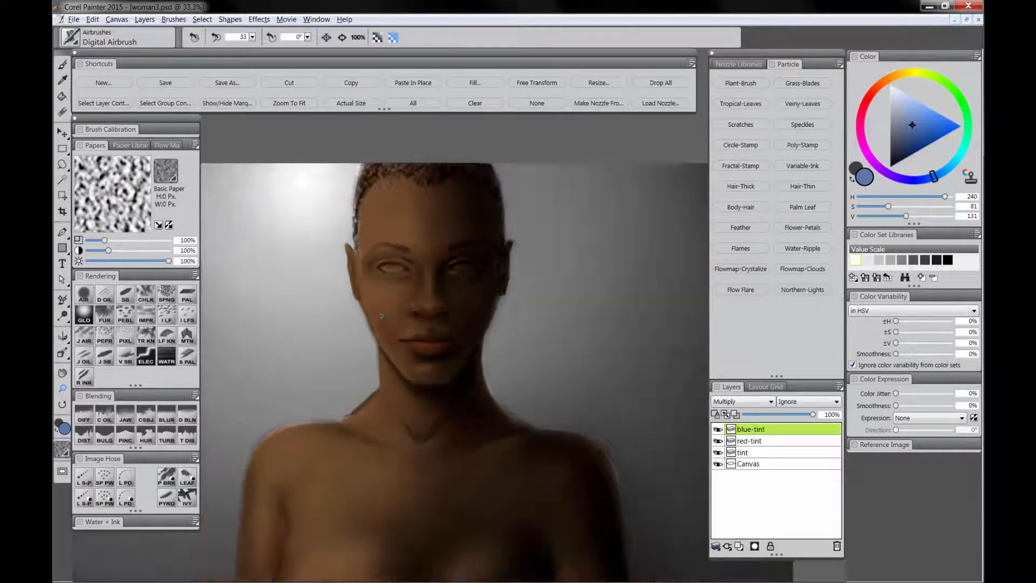
ctrl+alt+click(369, 310)
ctrl+alt+click(371, 311)
drag(441, 418, 451, 333)
key(Tab)
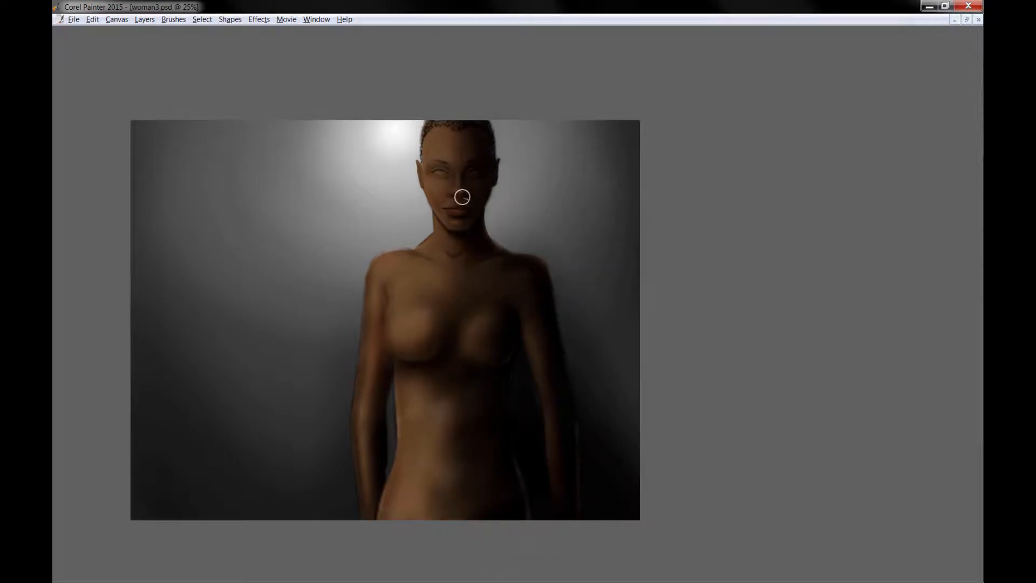
key(Tab)
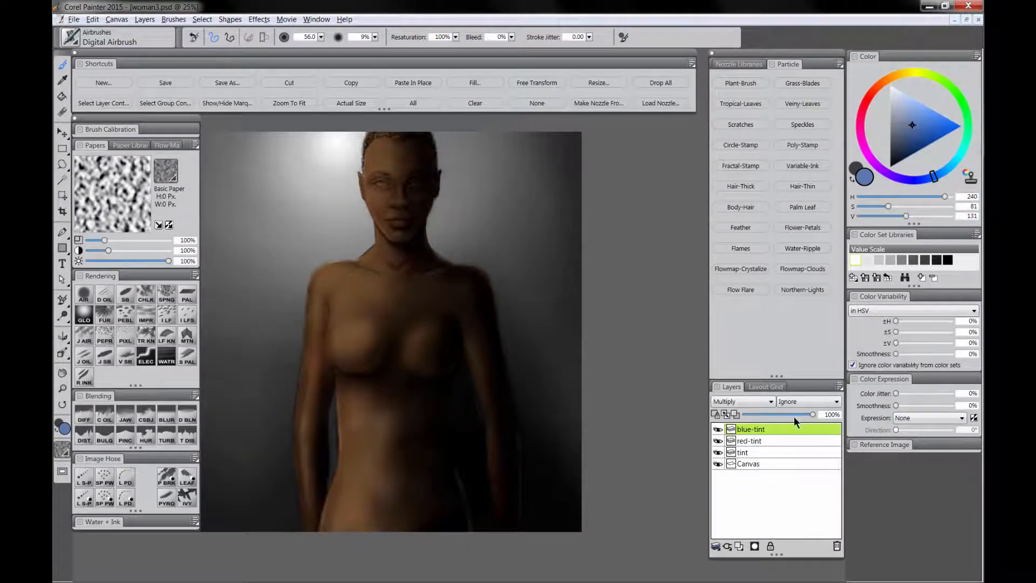
click(775, 415)
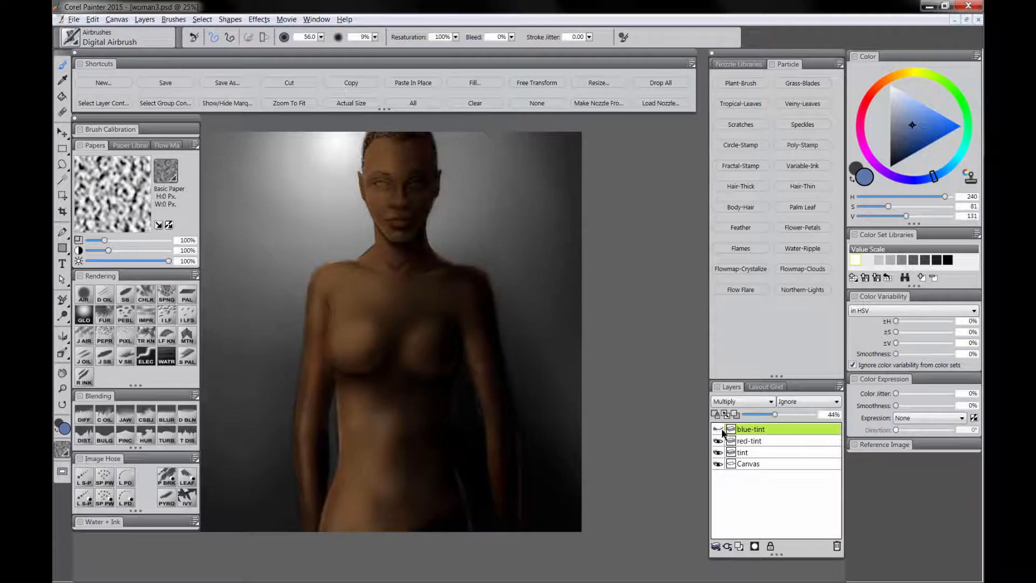
click(747, 440)
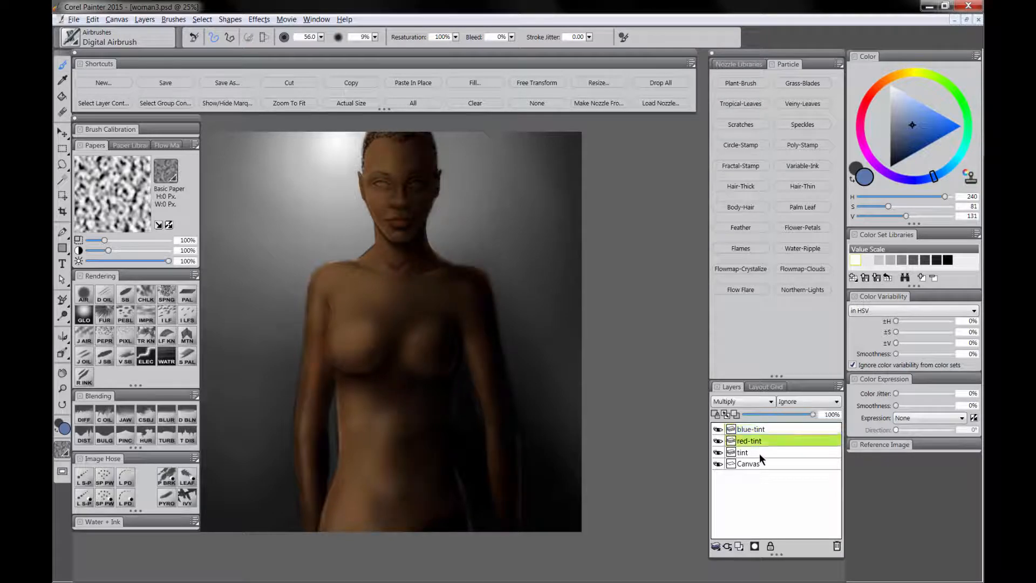
click(739, 546)
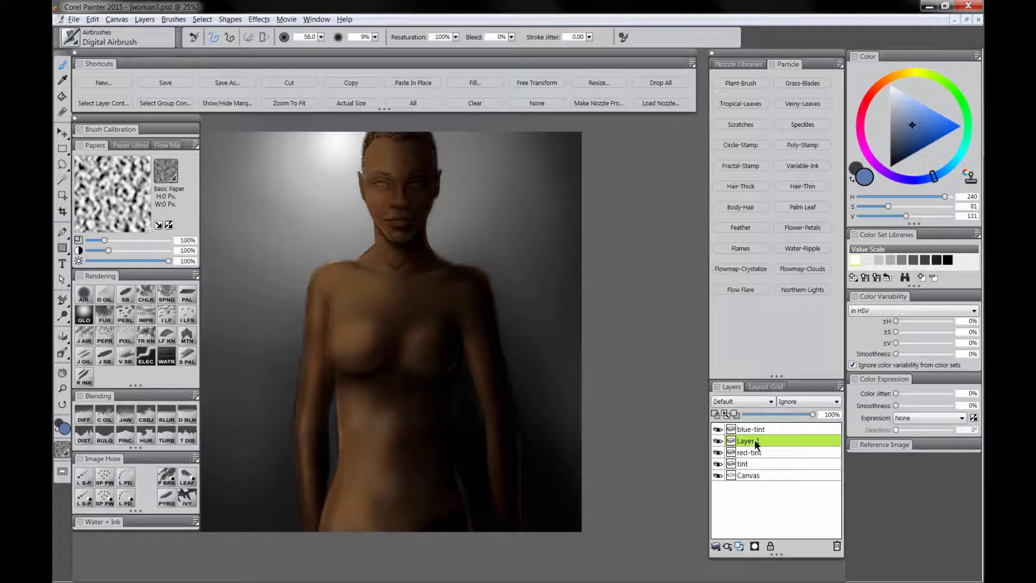
drag(756, 443, 758, 473)
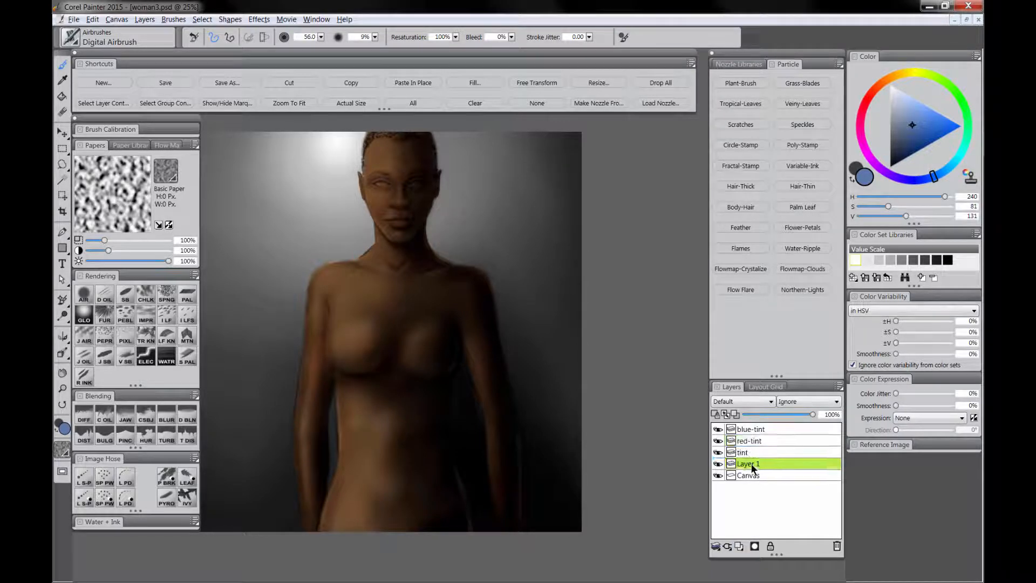
double_click(753, 465)
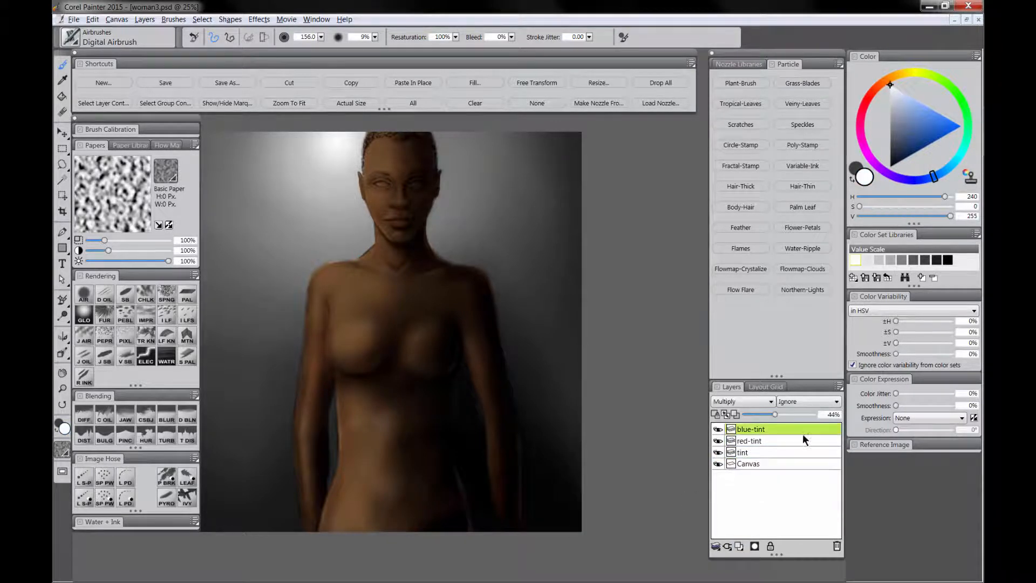
- Add a new layer directly above the Canvas, name it "bg-color" and set it to Multiply
click(758, 464)
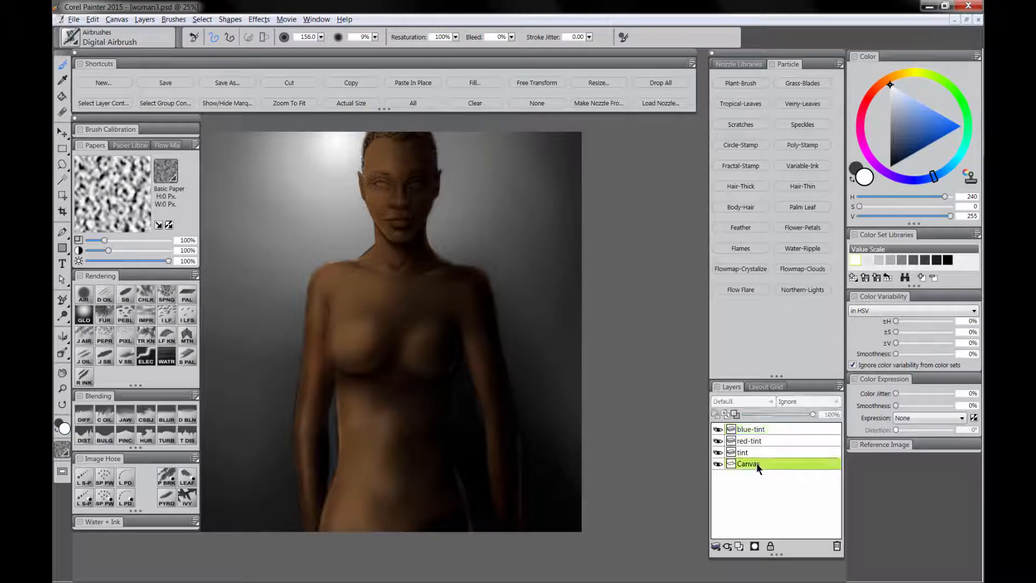
key(ctrl+shift+n)
double_click(752, 463)
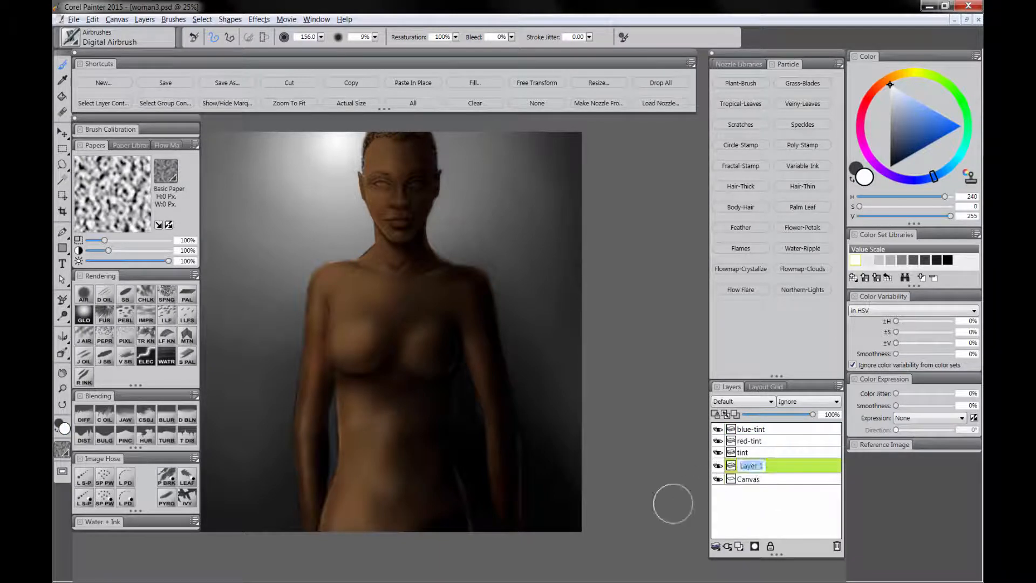
text(bg-color)
key(Return)
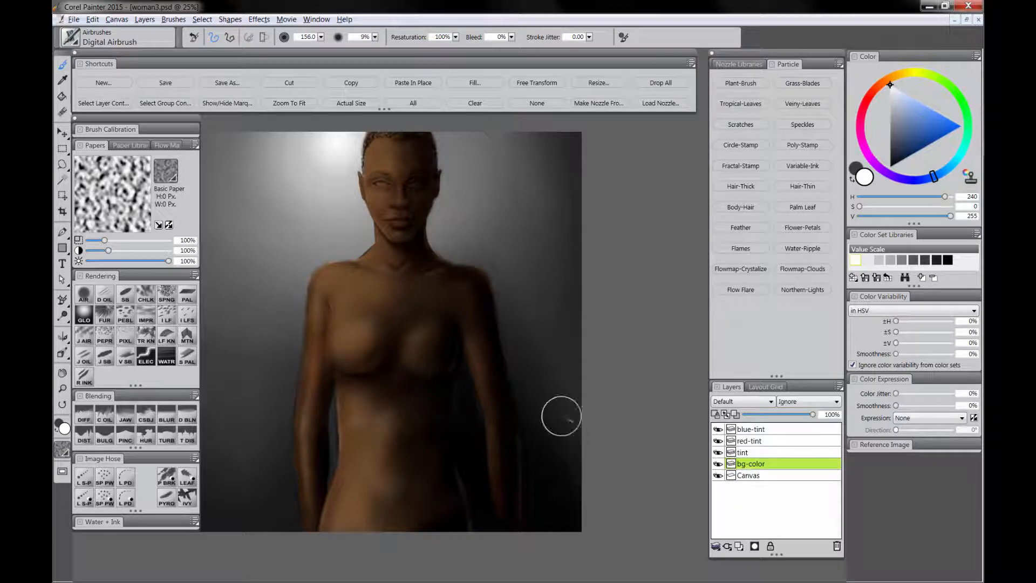
click(738, 401)
click(735, 288)
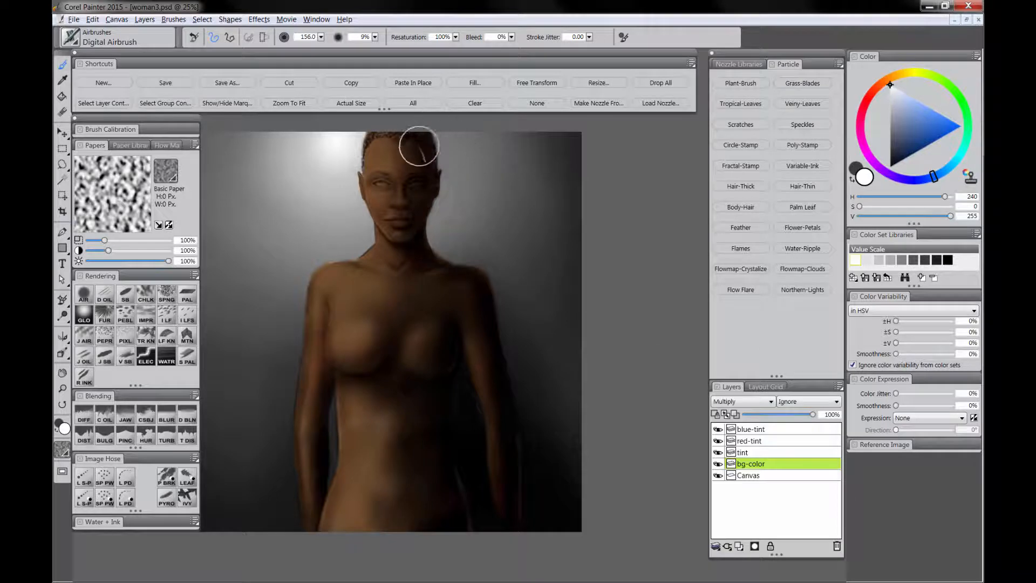
- Invert the selection and fill the background on bg-color with a light blue of H 240, S 105 and V 191 at 100% opacity
click(206, 20)
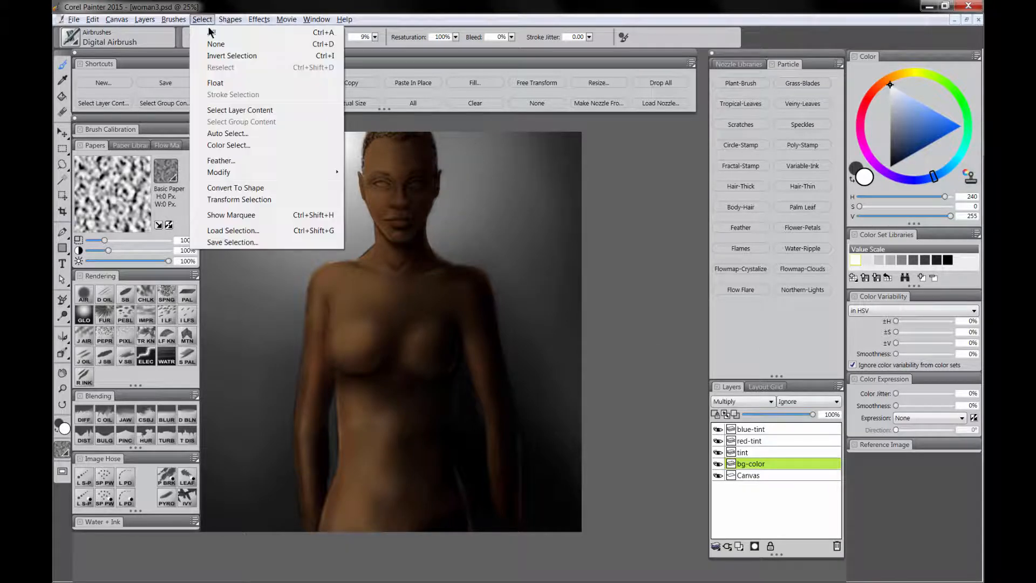
click(232, 57)
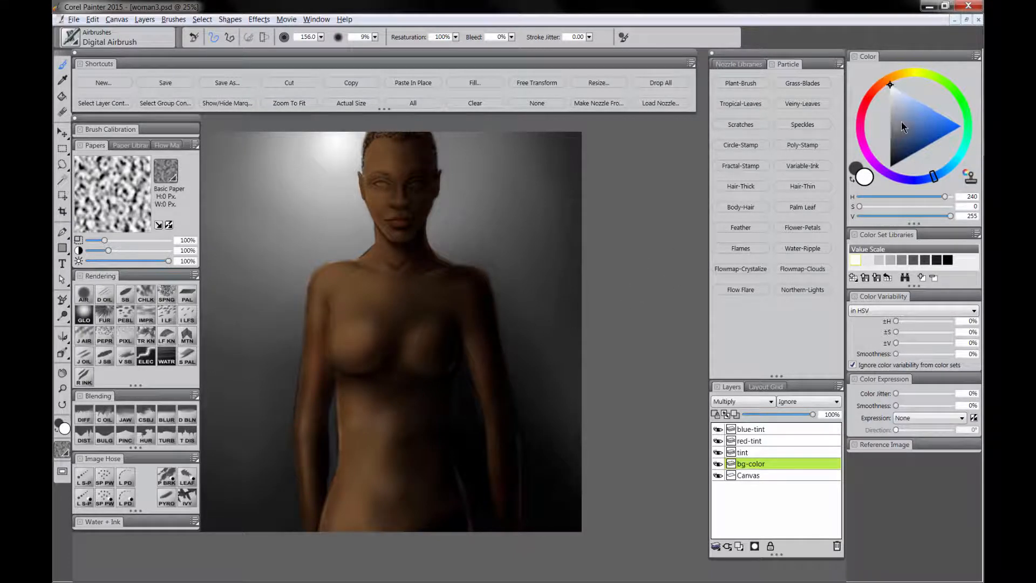
drag(900, 136, 902, 144)
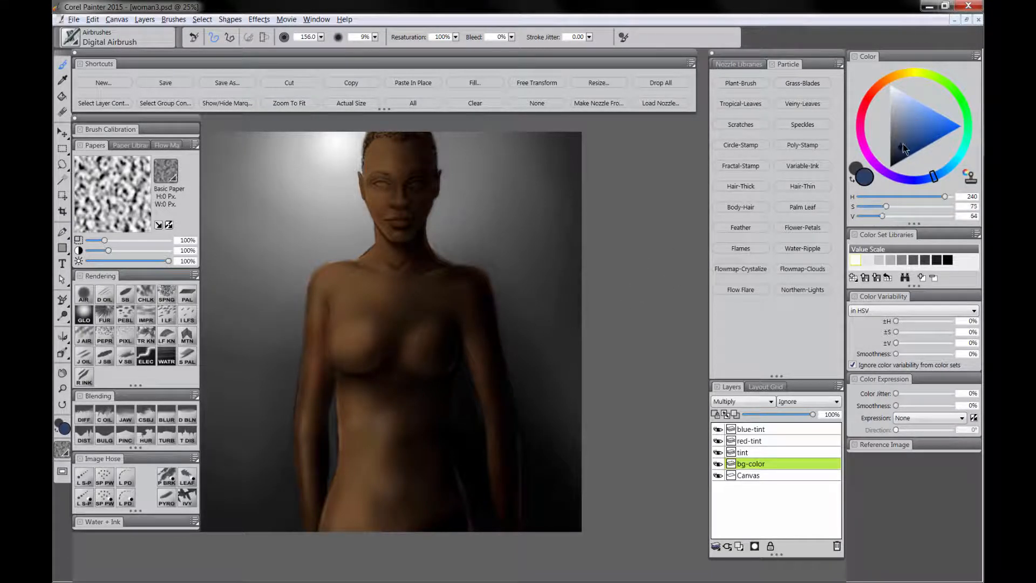
click(475, 83)
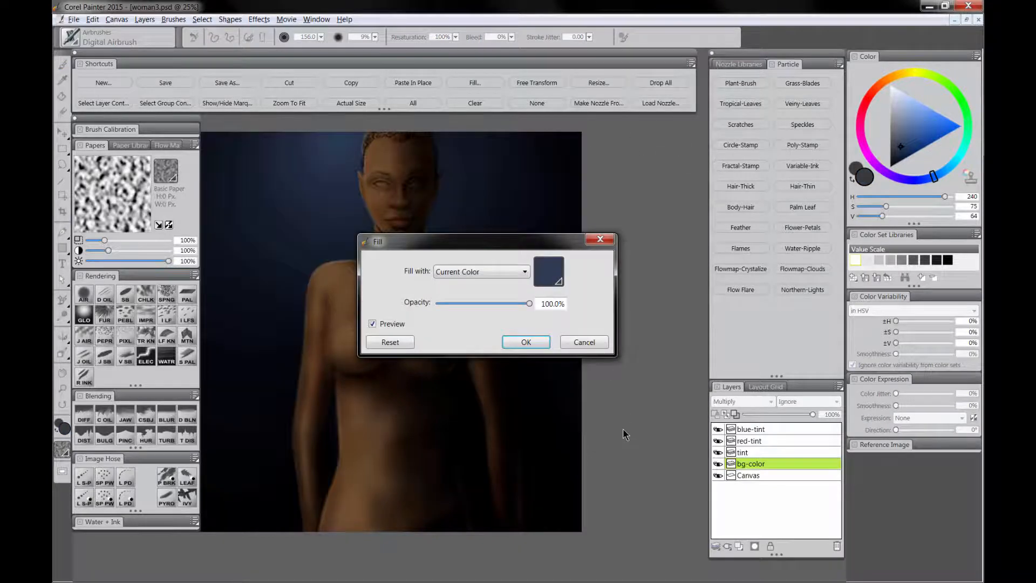
drag(513, 247, 707, 245)
click(911, 122)
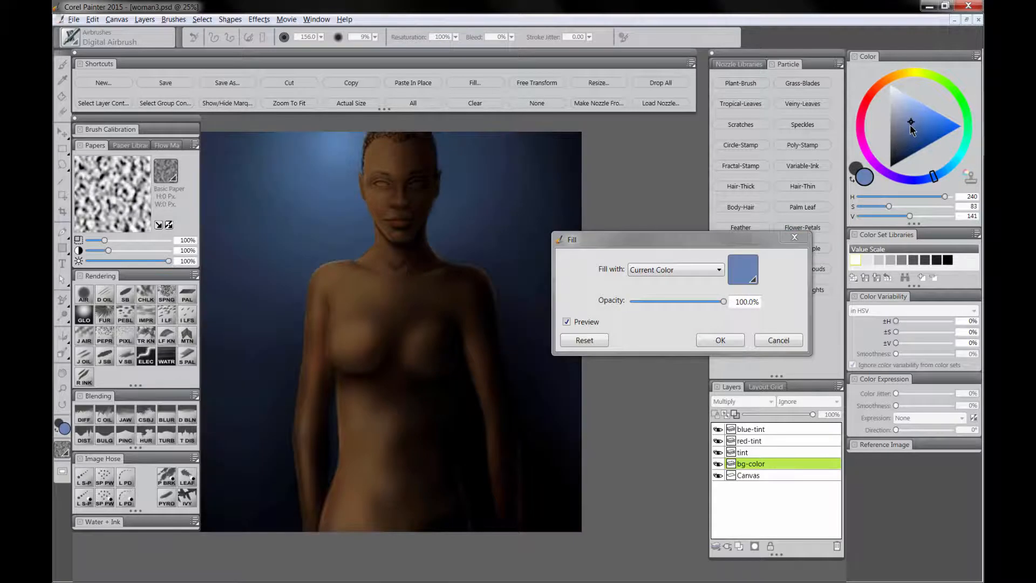
click(906, 107)
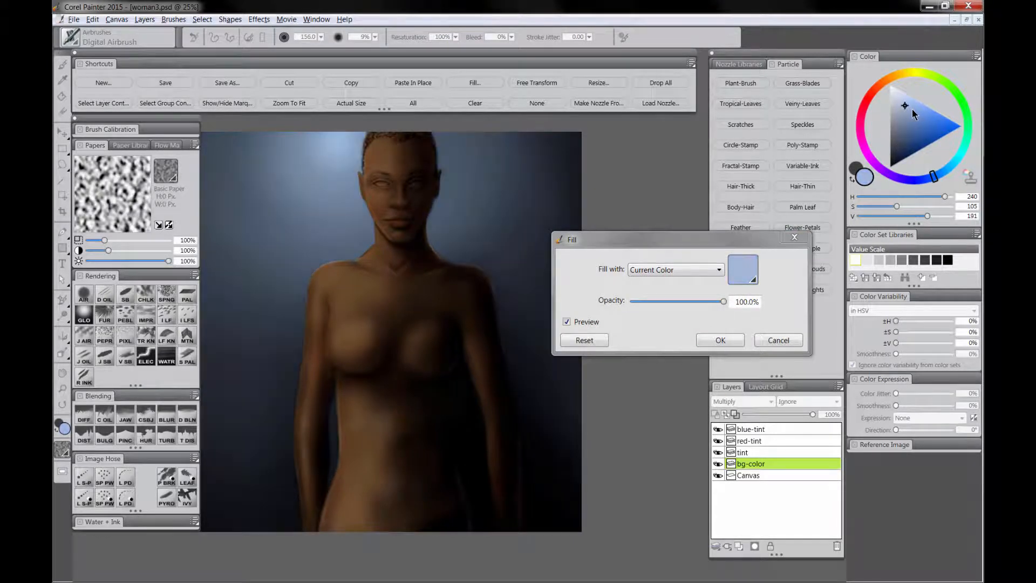
click(722, 339)
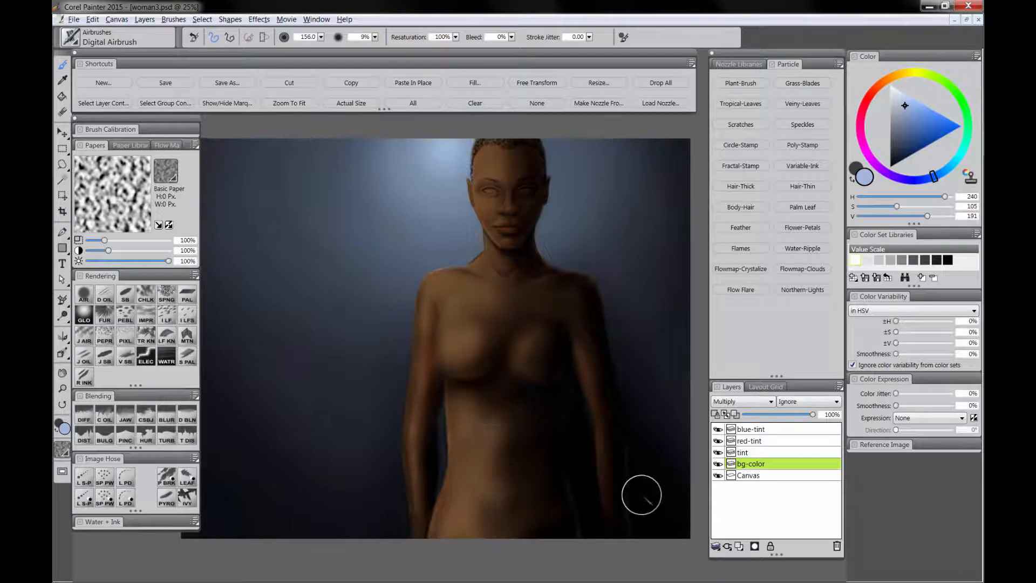
- Add a new layer above blue-tint and name it "reflection"
drag(635, 495, 613, 495)
click(757, 430)
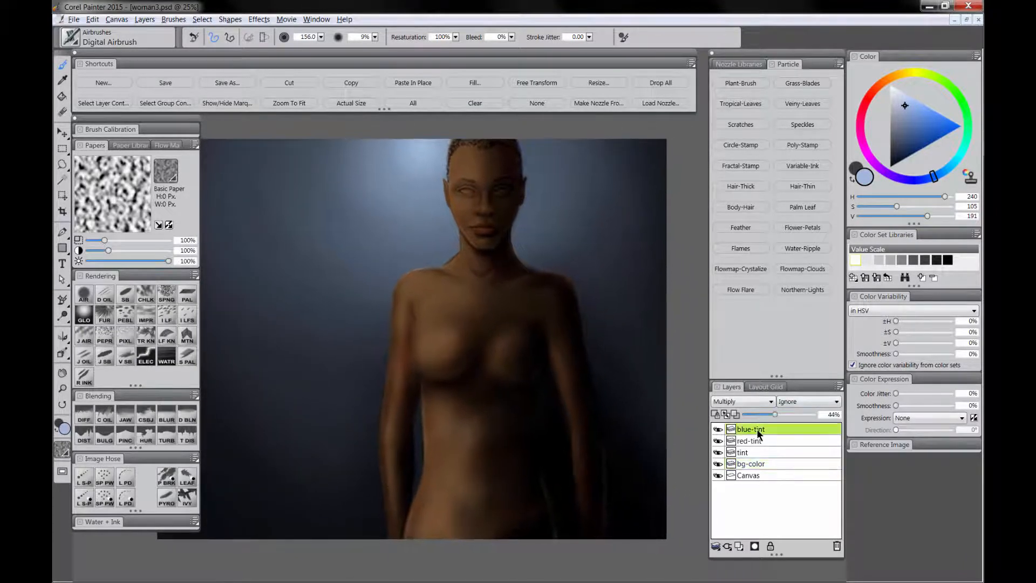
click(740, 546)
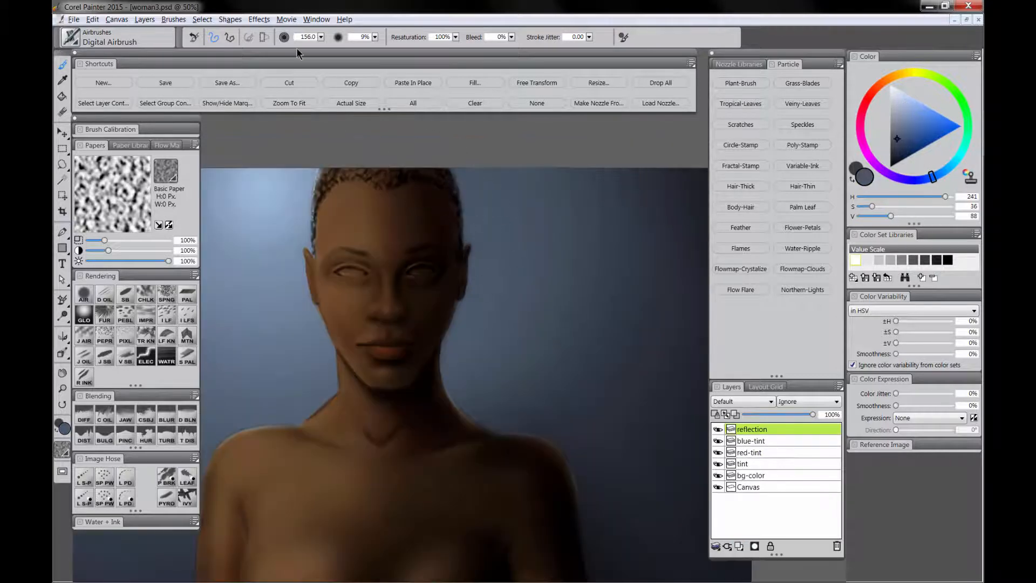
- Invert the selection back to the figure and airbrush gray-blue reflected light along its shadow-side edges on the reflection layer
click(204, 21)
click(236, 55)
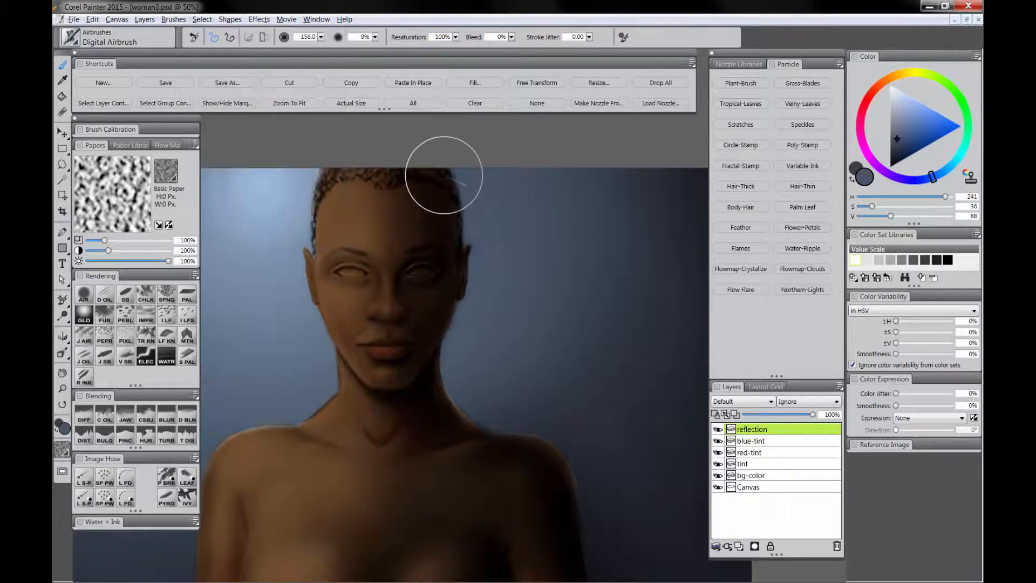
drag(473, 219, 468, 217)
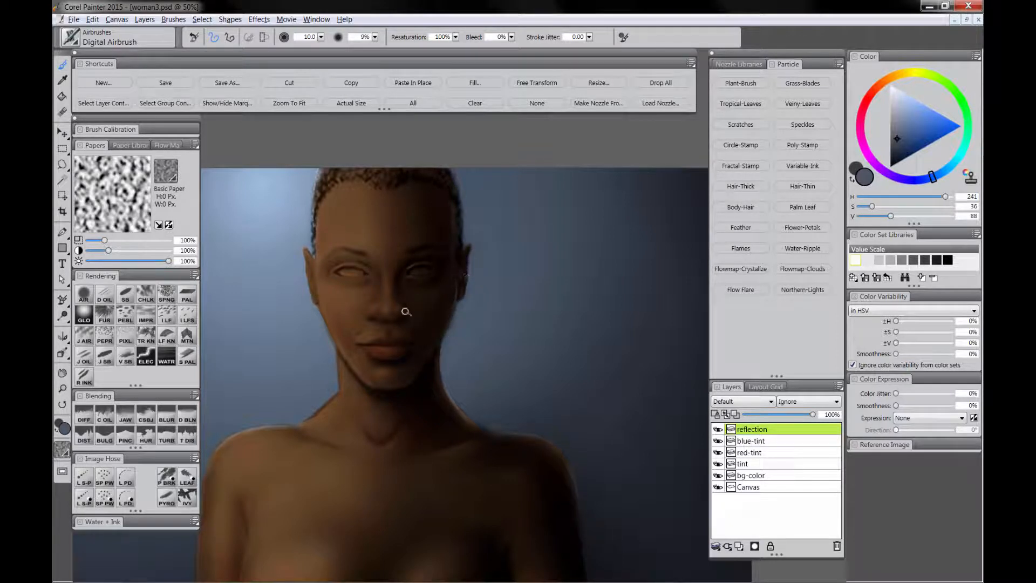
scroll(500, 339, down, 10)
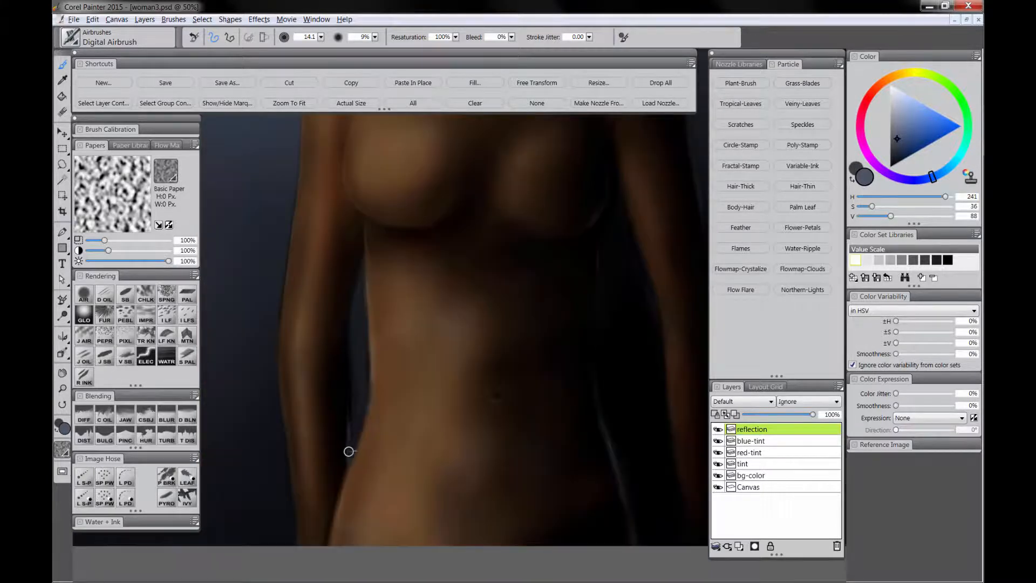
key(ctrl+minus)
key(ctrl+minus)
drag(396, 363, 405, 357)
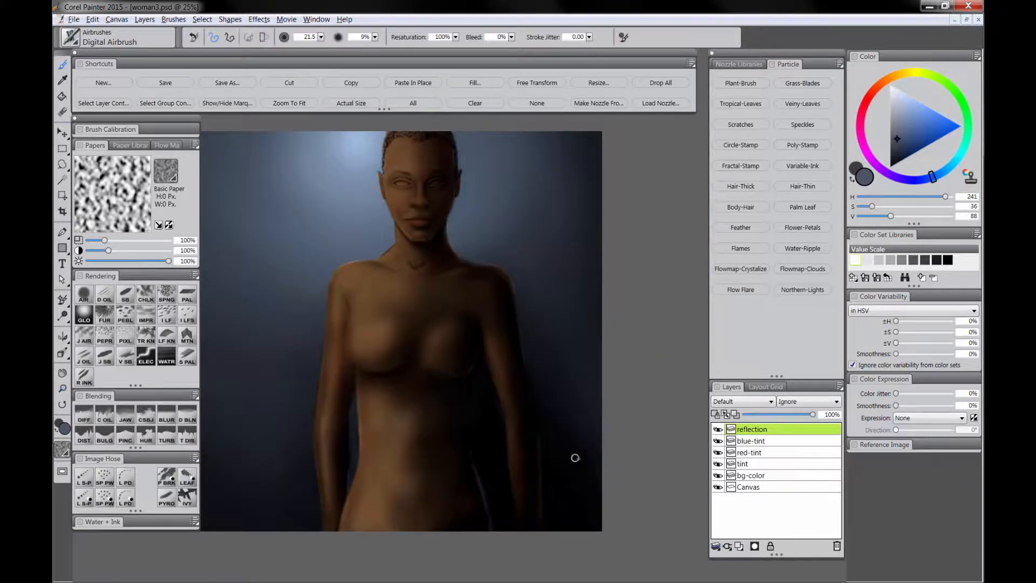
- Add a new top layer named "hilight" and mix a lighter skin tone of H 109, S 99, V 113 from the forehead color
click(738, 547)
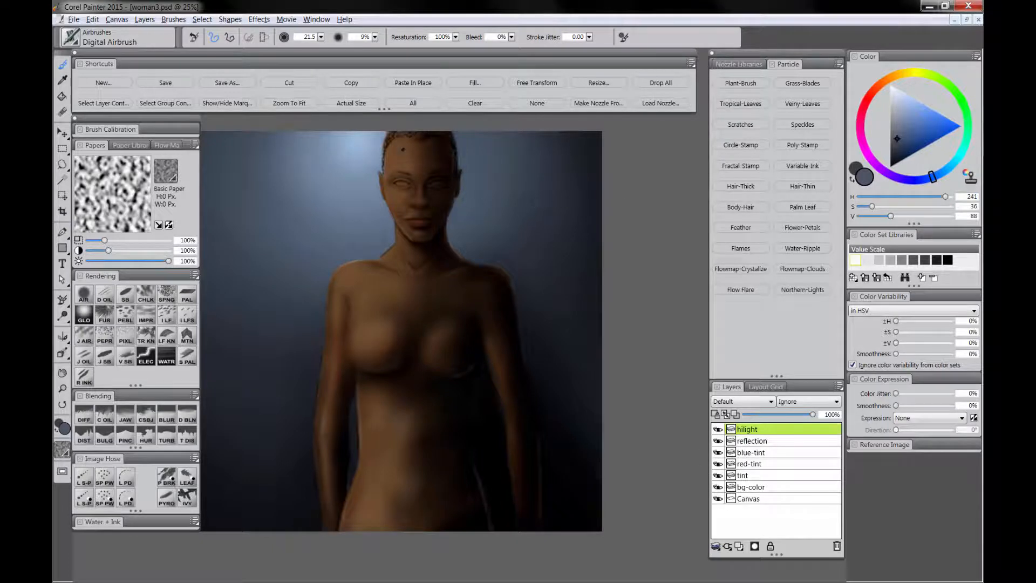
alt+click(404, 153)
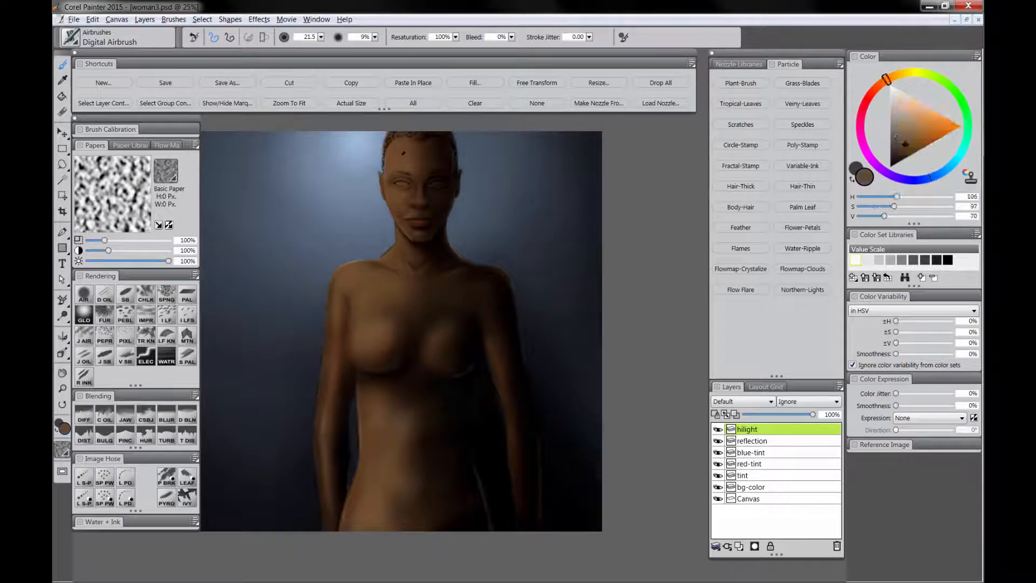
click(916, 131)
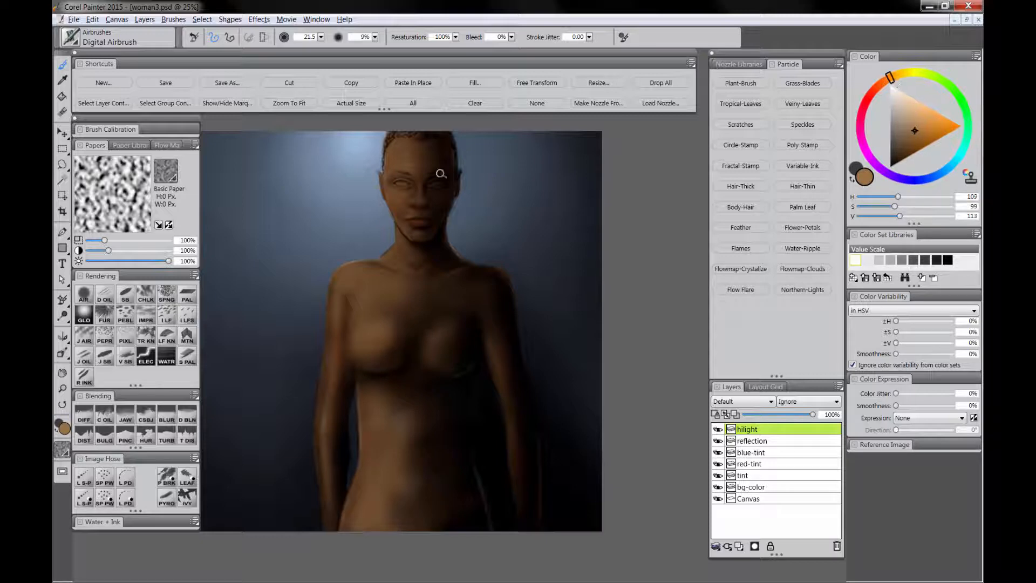
- Airbrush warm highlights along the lit edge of the face and over the forehead and body, using small and large brush sizes
key([)
key(ctrl+plus)
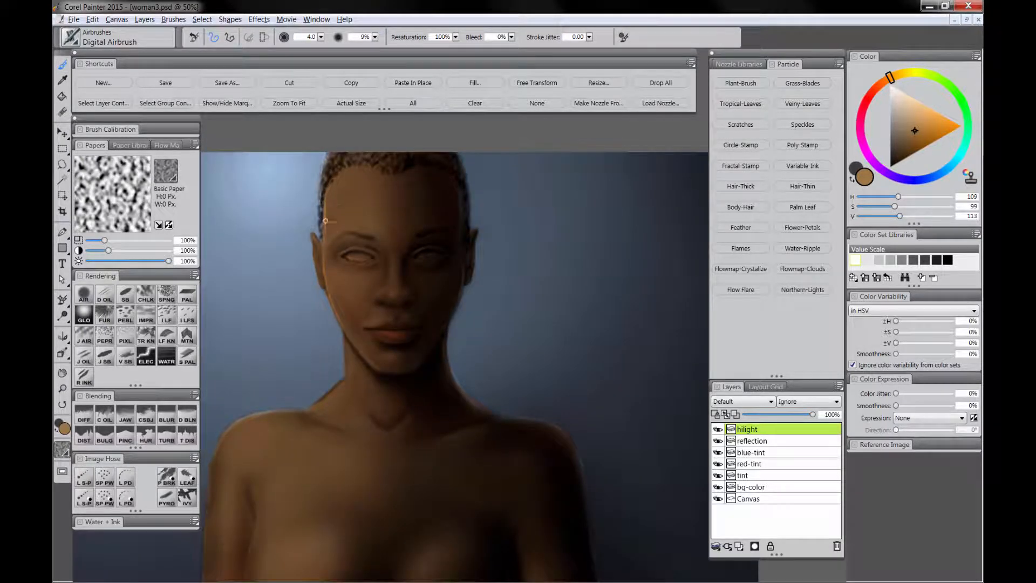
drag(326, 221, 328, 187)
drag(330, 276, 352, 341)
key(])
key(])
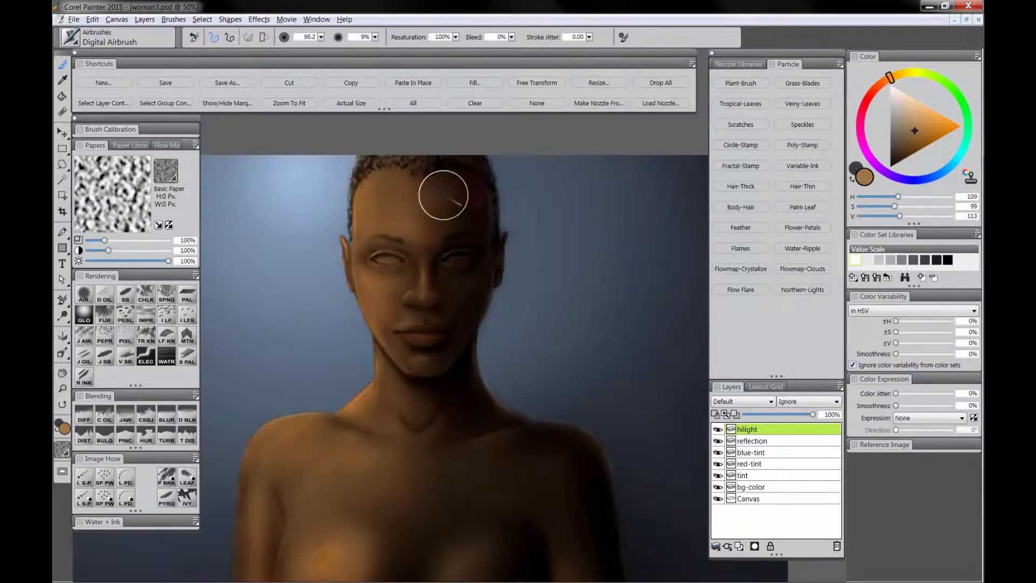
alt+click(439, 326)
alt+click(493, 328)
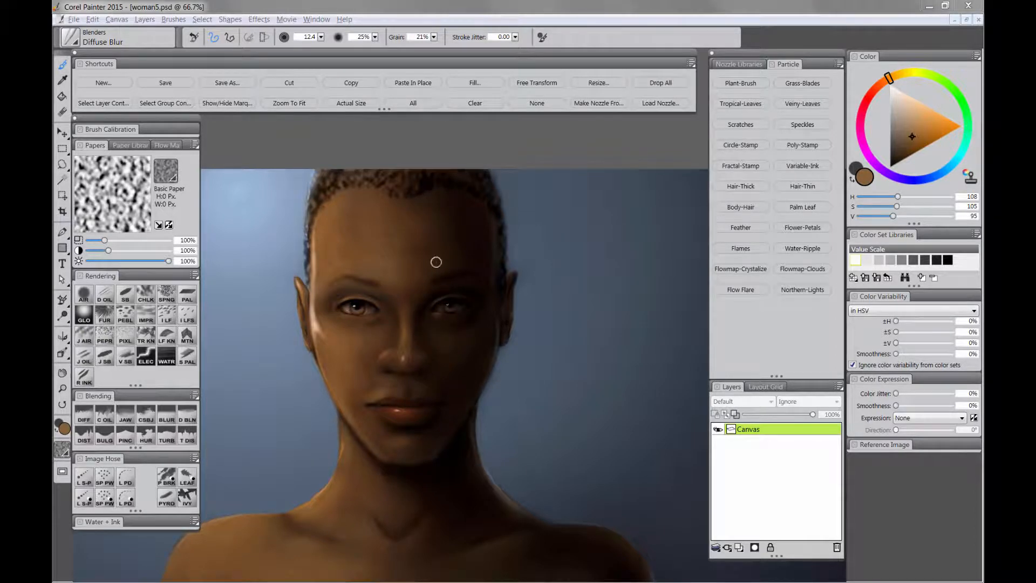
- Add a new Multiply layer above the Canvas and ready the Sponge brush with a dark red-orange of H 97, S 255, V 87
click(740, 547)
click(744, 400)
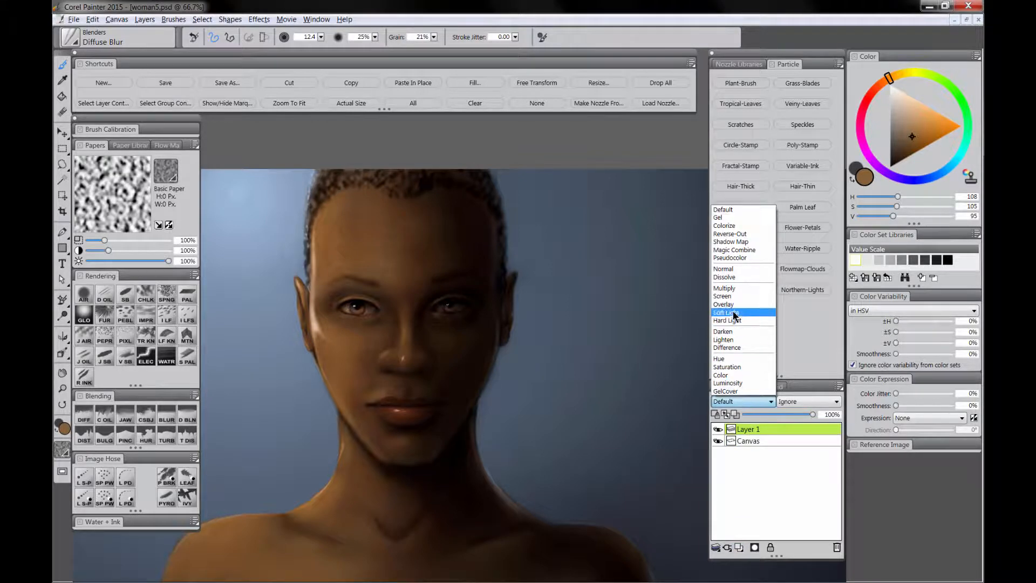
click(742, 297)
click(885, 88)
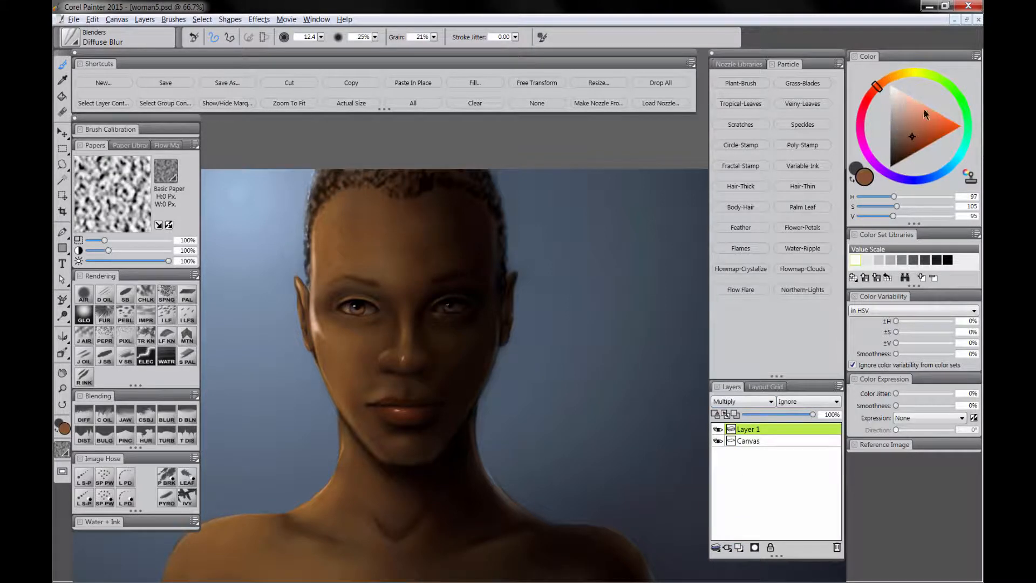
click(940, 140)
click(167, 294)
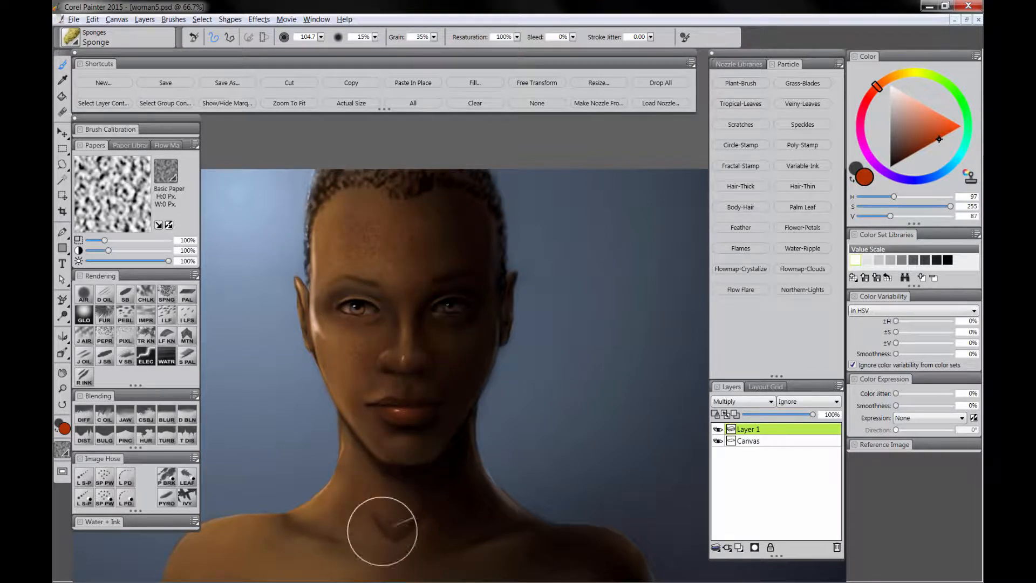
- Sponge the red-orange skin texture over the face, chest and abdomen at a brush size of 104.7
drag(438, 470, 481, 213)
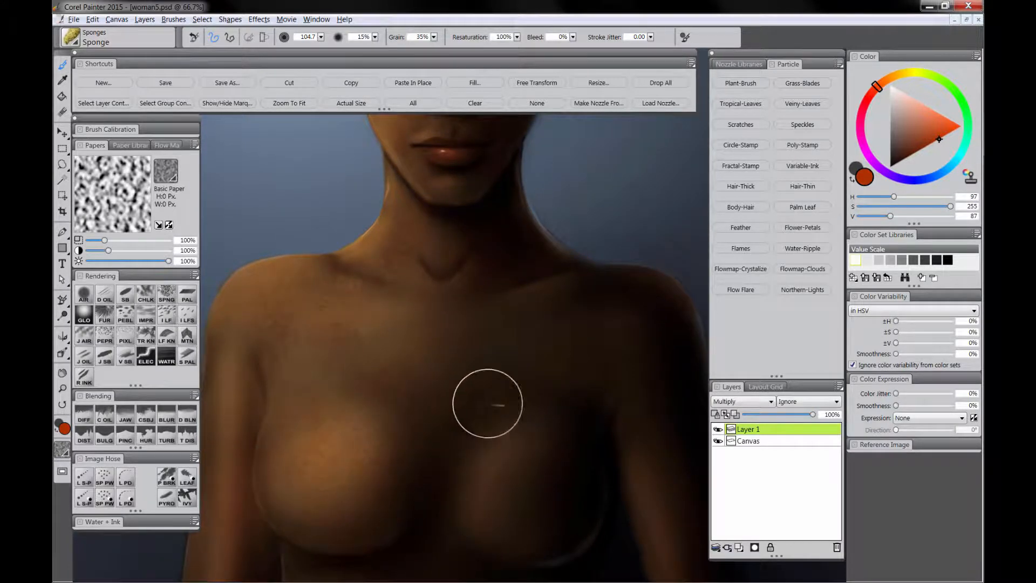
drag(608, 386, 502, 301)
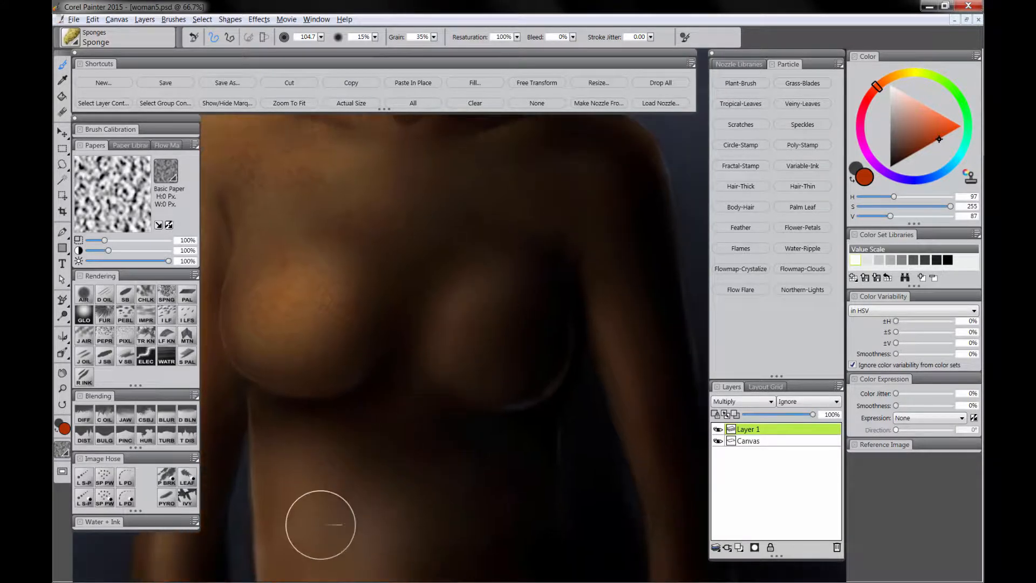
drag(381, 576, 381, 442)
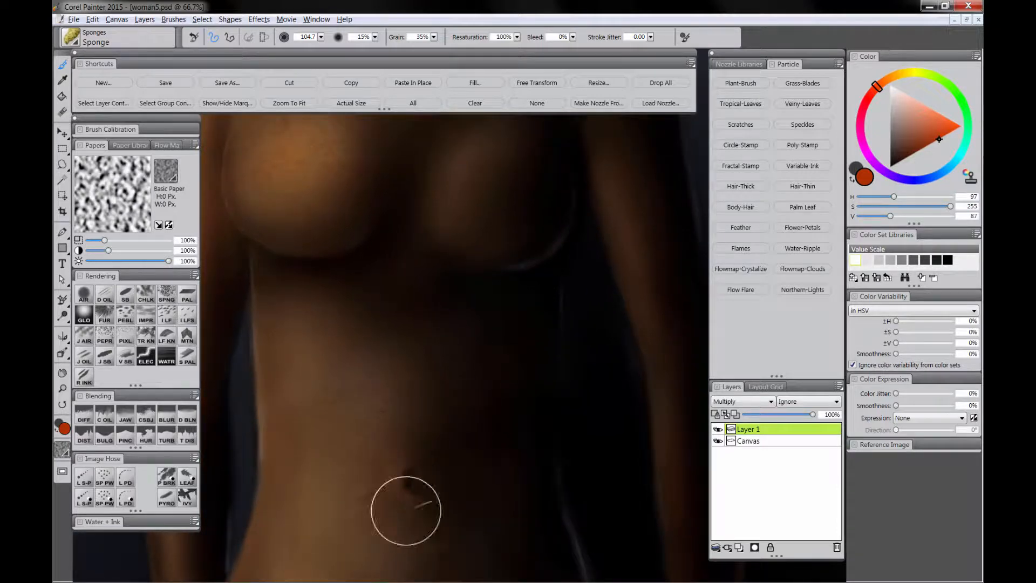
drag(512, 460, 512, 319)
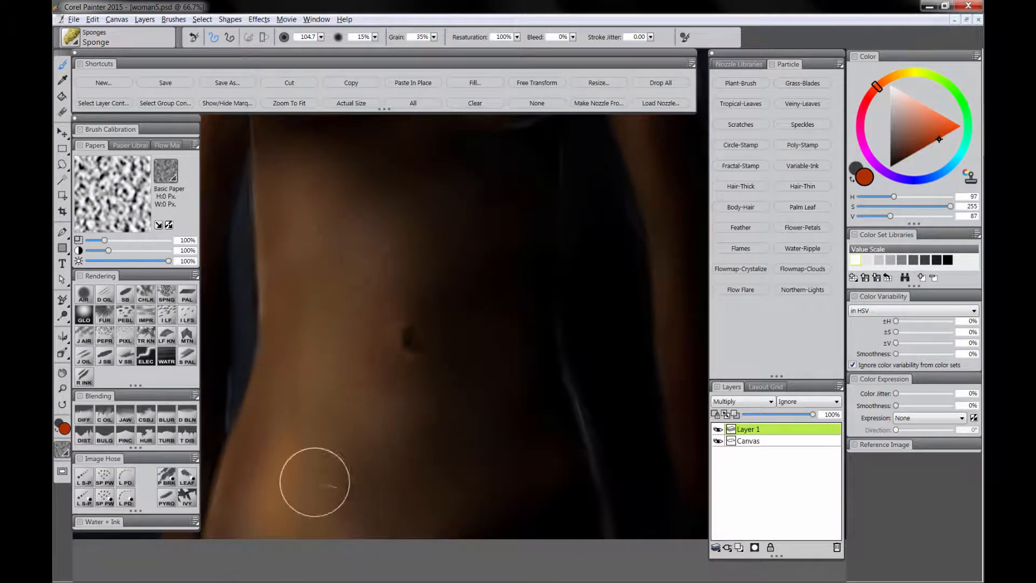
- Sponge a blue texture of H 229, S 255, V 87 over the abdomen, chest and face on the same Multiply layer
click(946, 170)
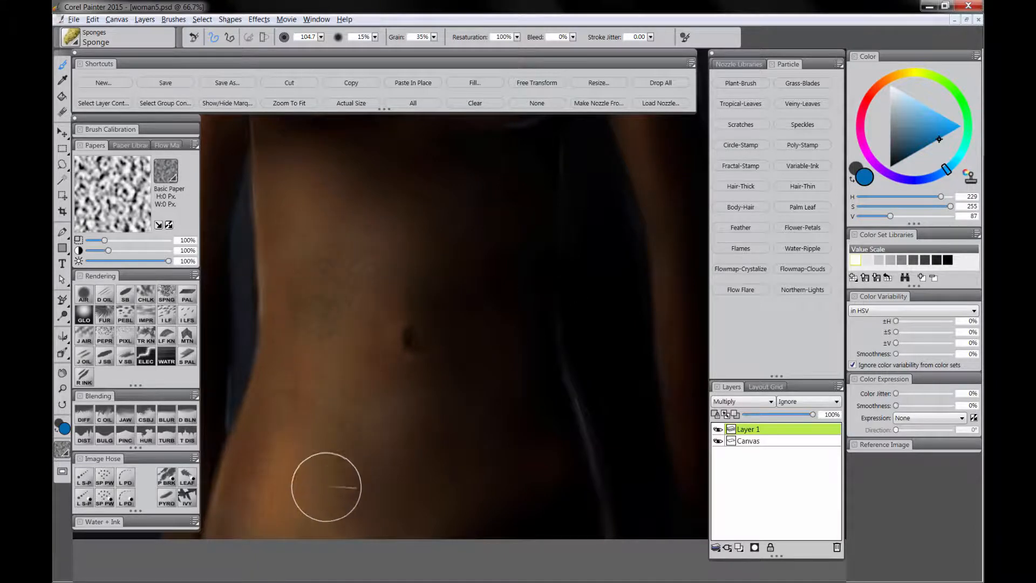
drag(504, 388, 534, 534)
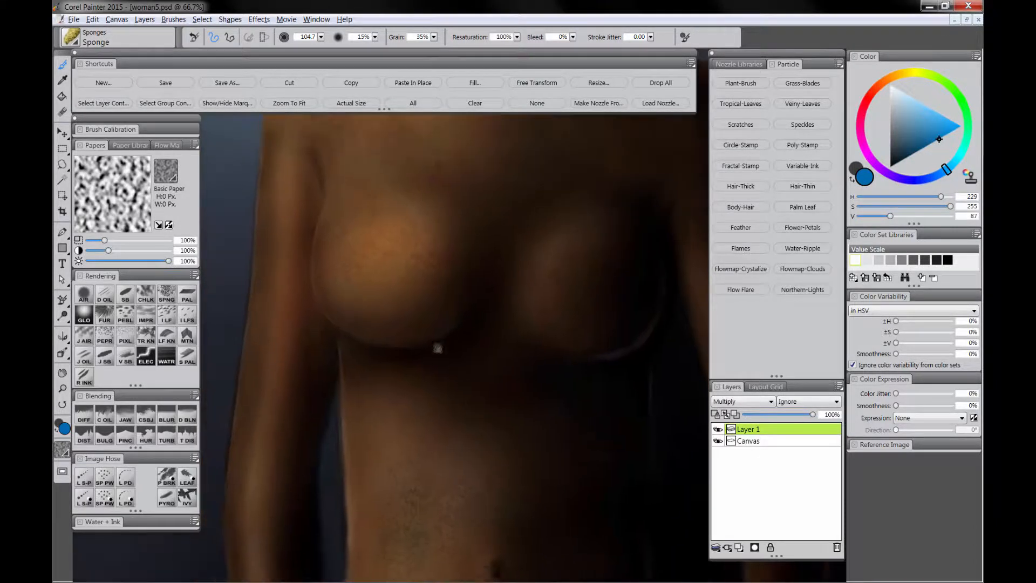
drag(340, 259, 361, 431)
drag(502, 259, 440, 512)
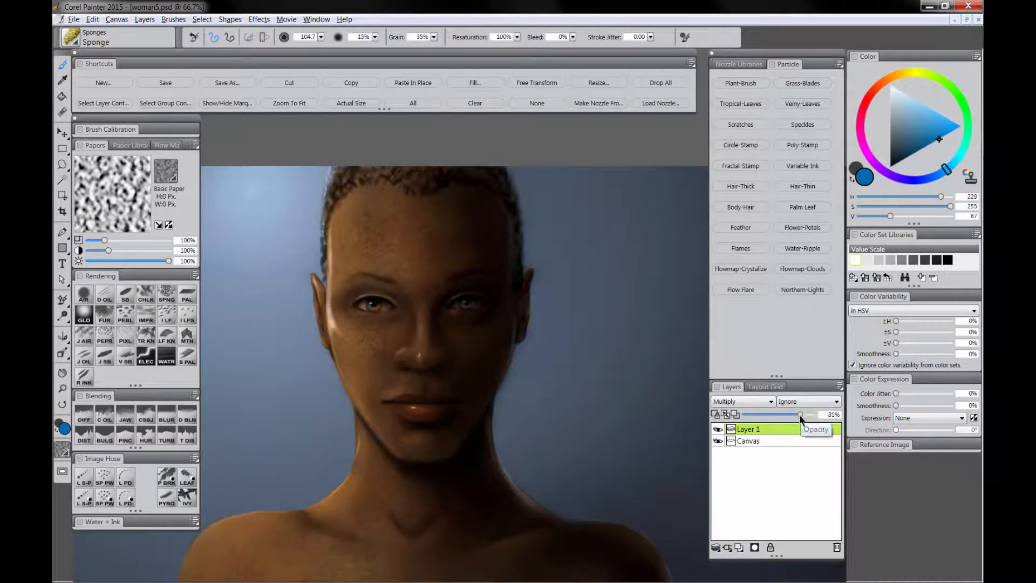
- Lower the sponge texture layer's opacity to 23% and check the skin on the face and full figure
drag(799, 415, 763, 415)
key(m)
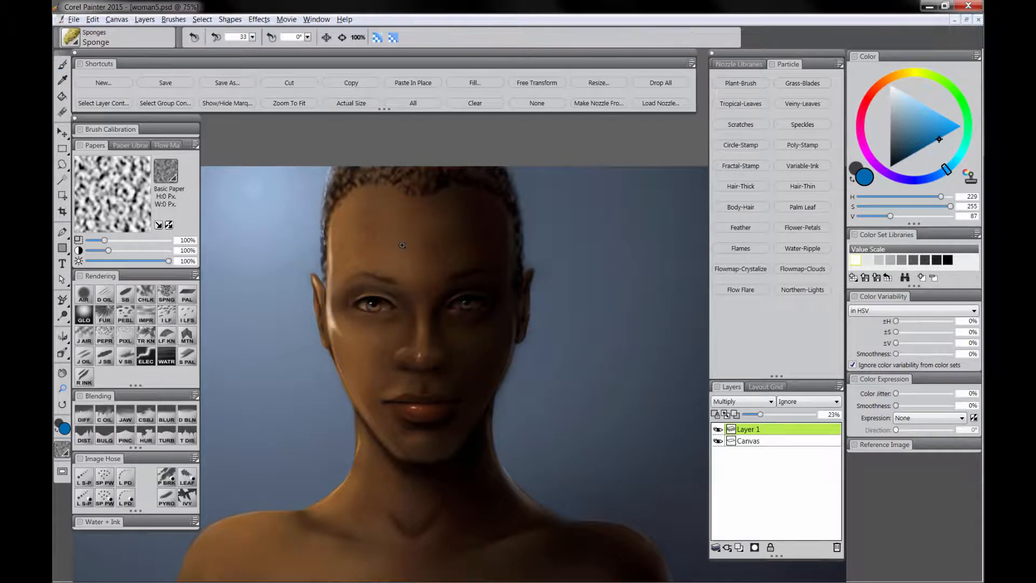
click(410, 251)
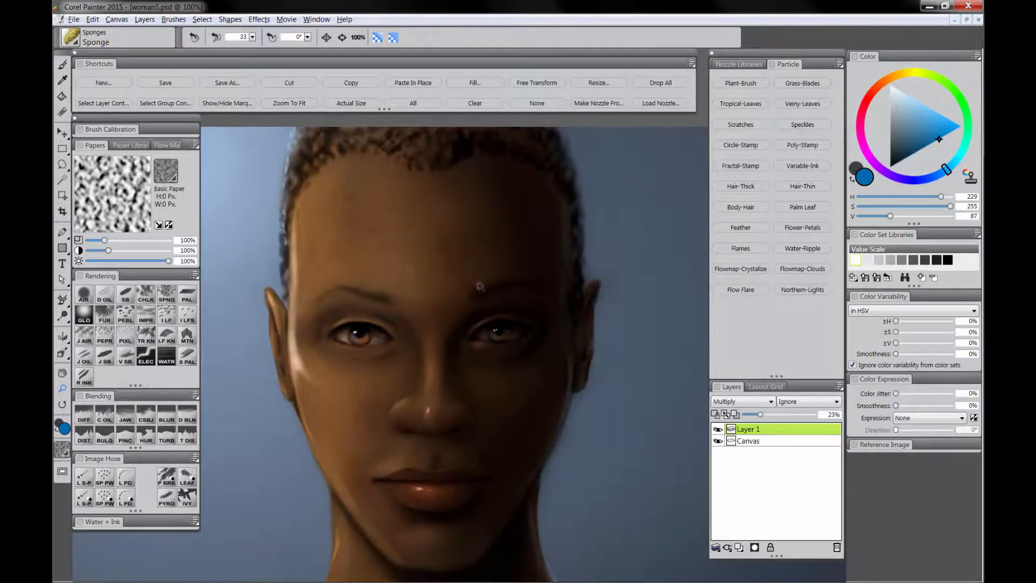
drag(478, 443, 608, 518)
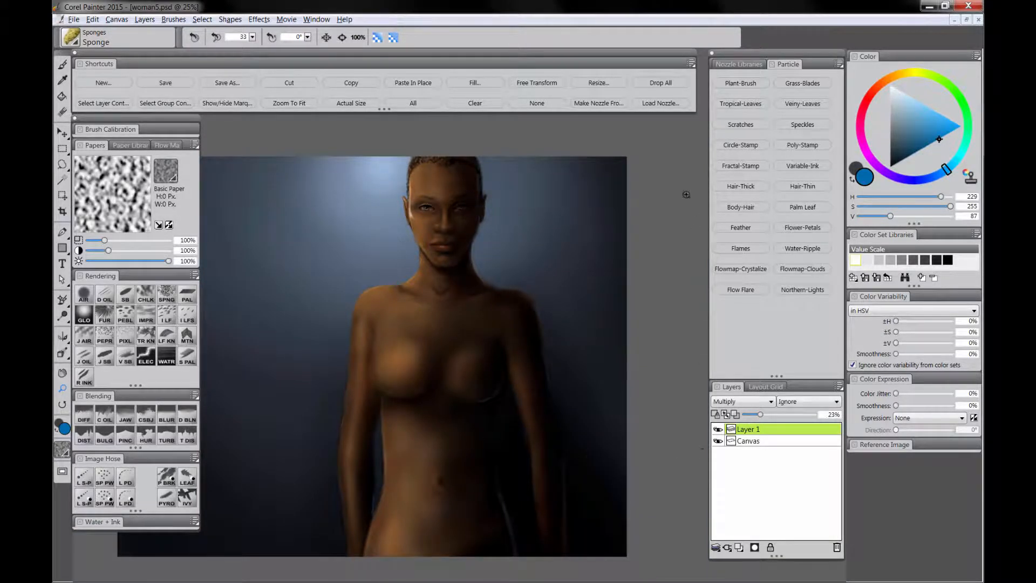
- Drop all layers onto the Canvas and duplicate the whole image in place as a new layer
click(661, 83)
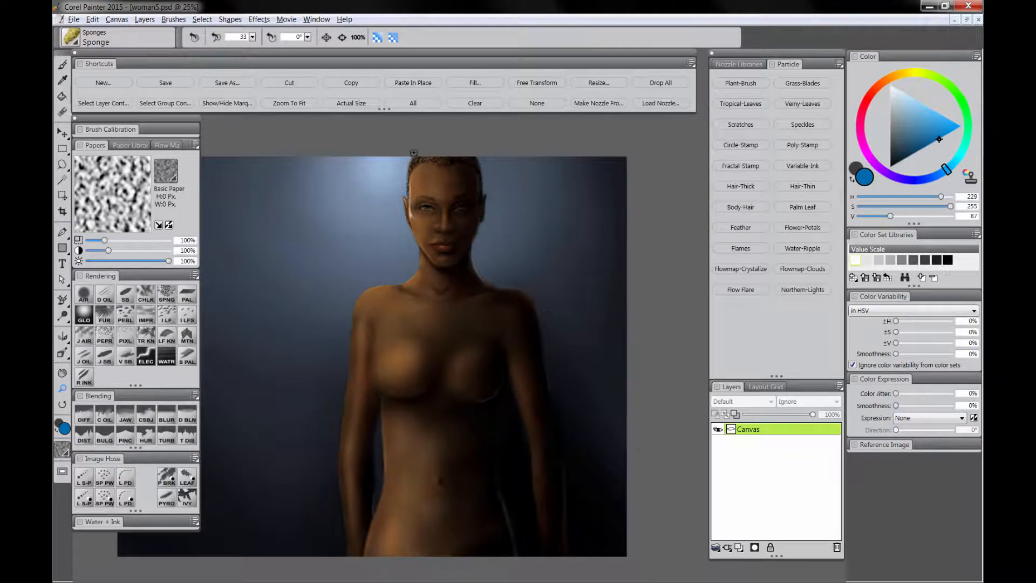
click(415, 103)
click(408, 87)
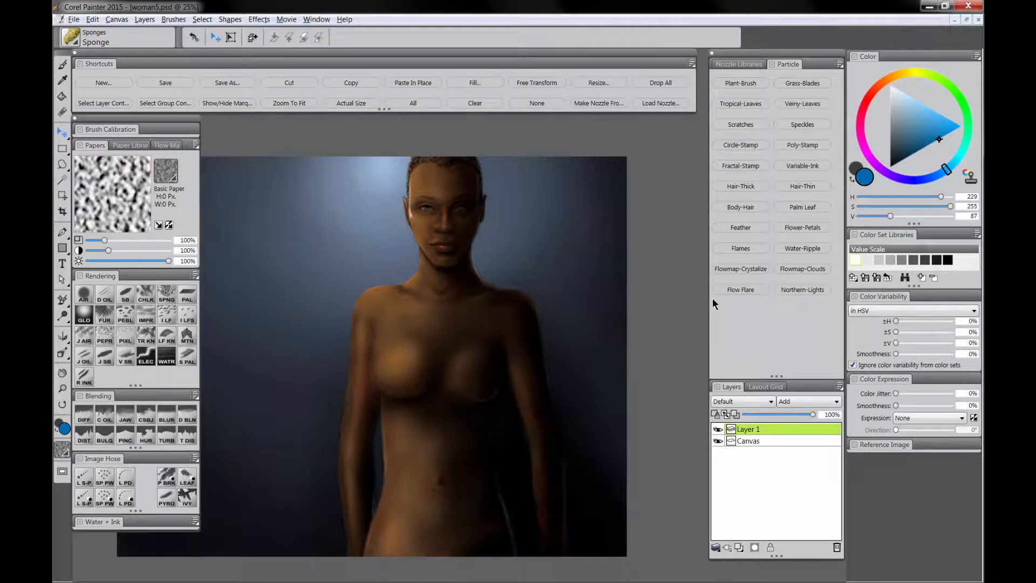
- Equalize the duplicated layer with automatically set black and white points and reduce its opacity to 63%
click(259, 20)
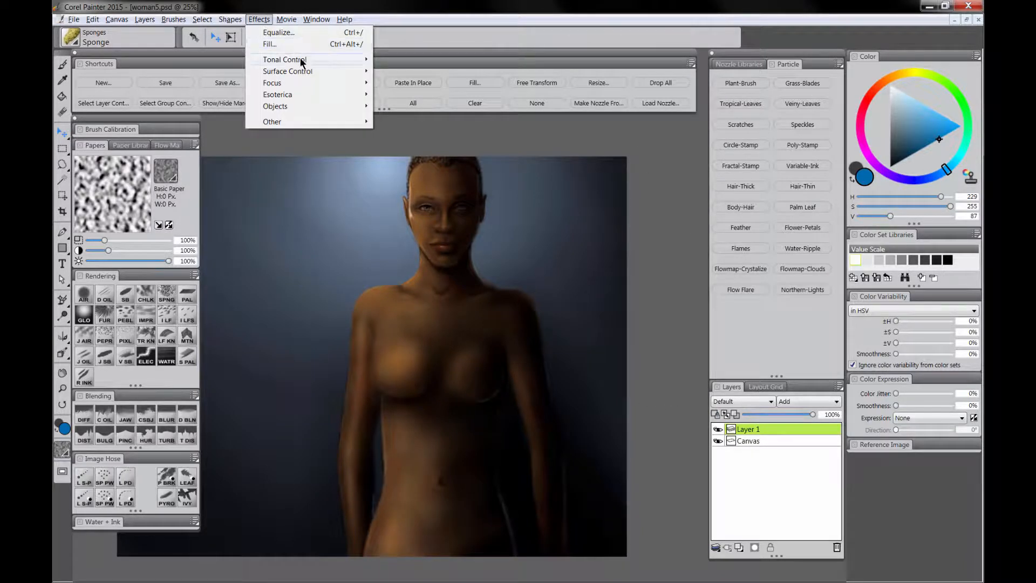
mouse_move(302, 61)
click(404, 107)
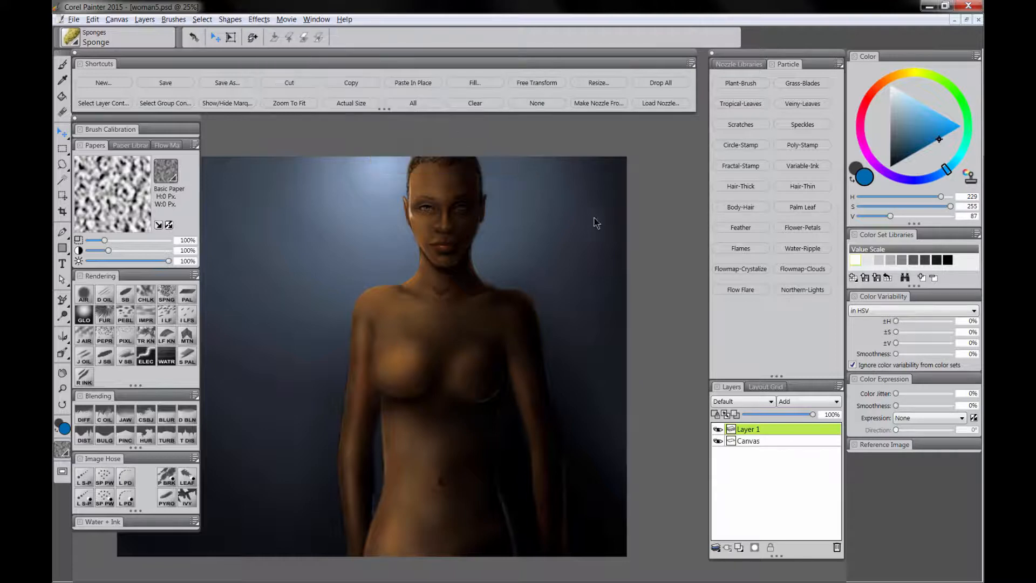
drag(546, 193, 789, 187)
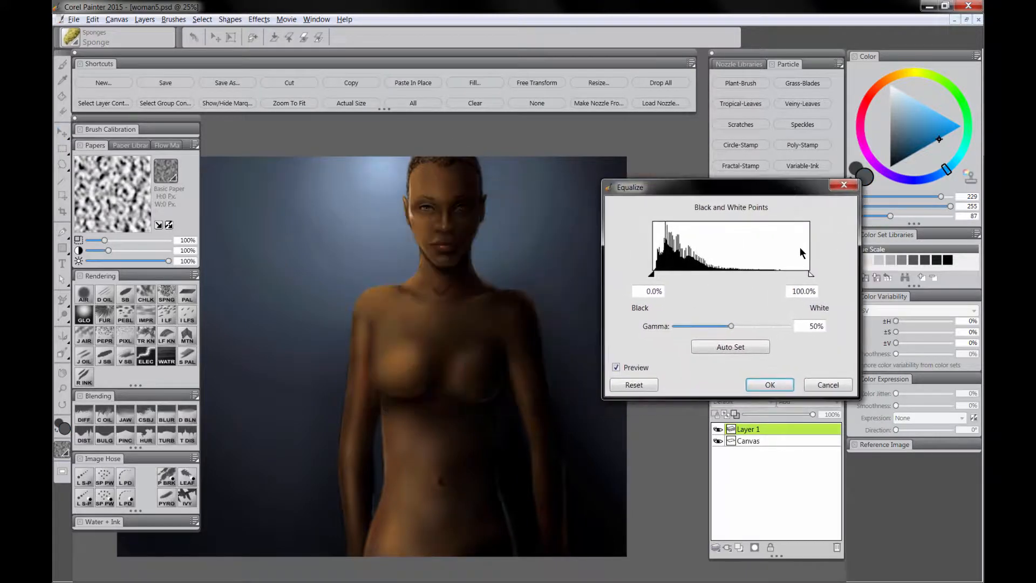
click(751, 352)
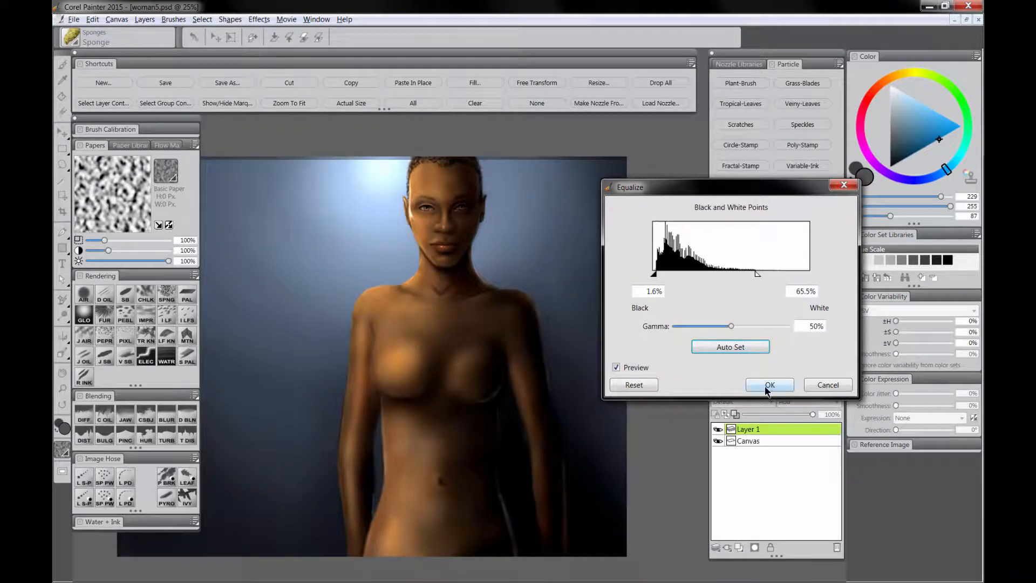
click(770, 387)
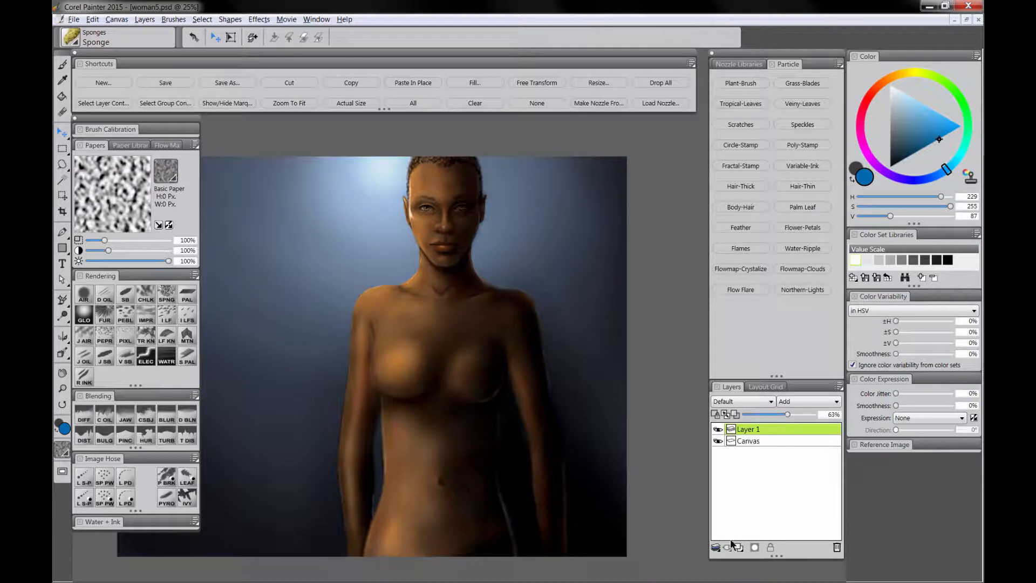
- Add a layer mask to Layer 1, airbrush it black over the image's shadowed areas with a very large brush, and drop the layer onto the Canvas
click(755, 547)
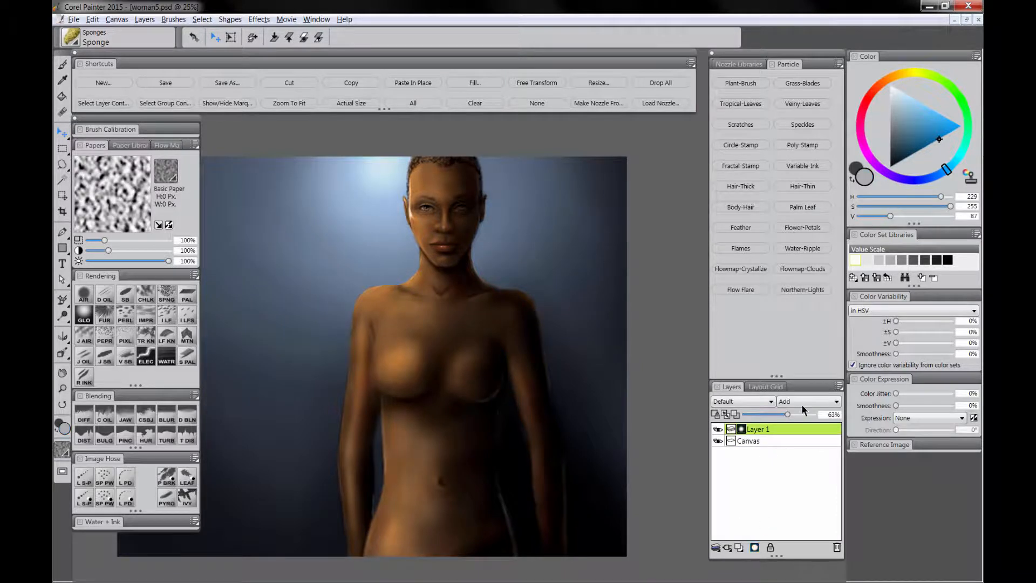
click(82, 295)
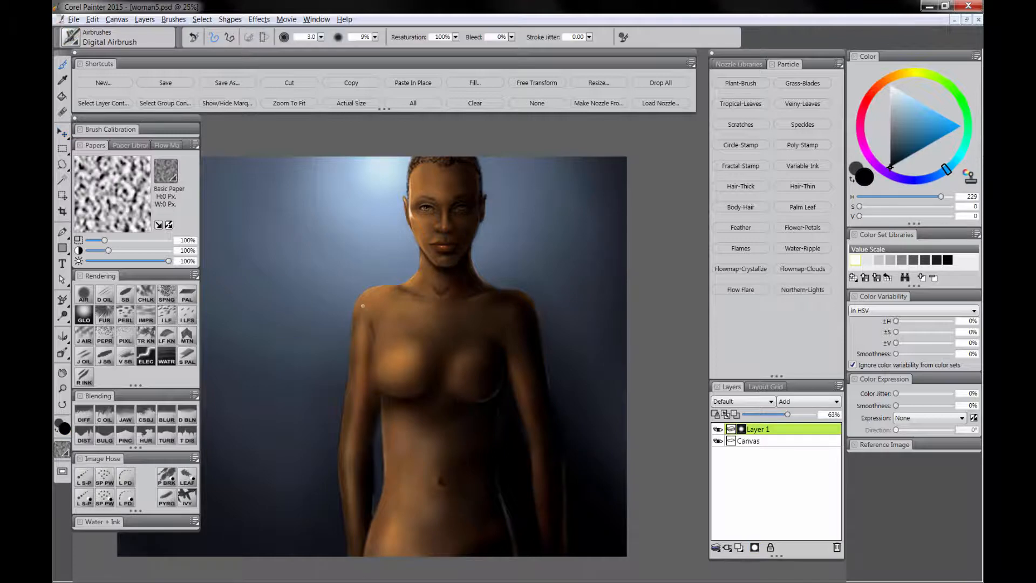
key(Tab)
drag(552, 267, 561, 367)
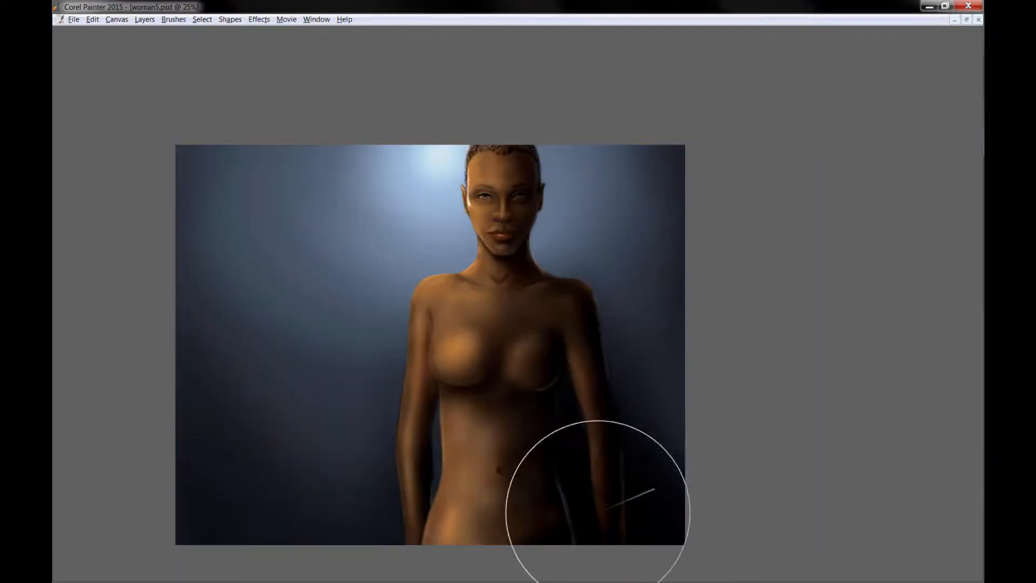
drag(585, 399, 633, 312)
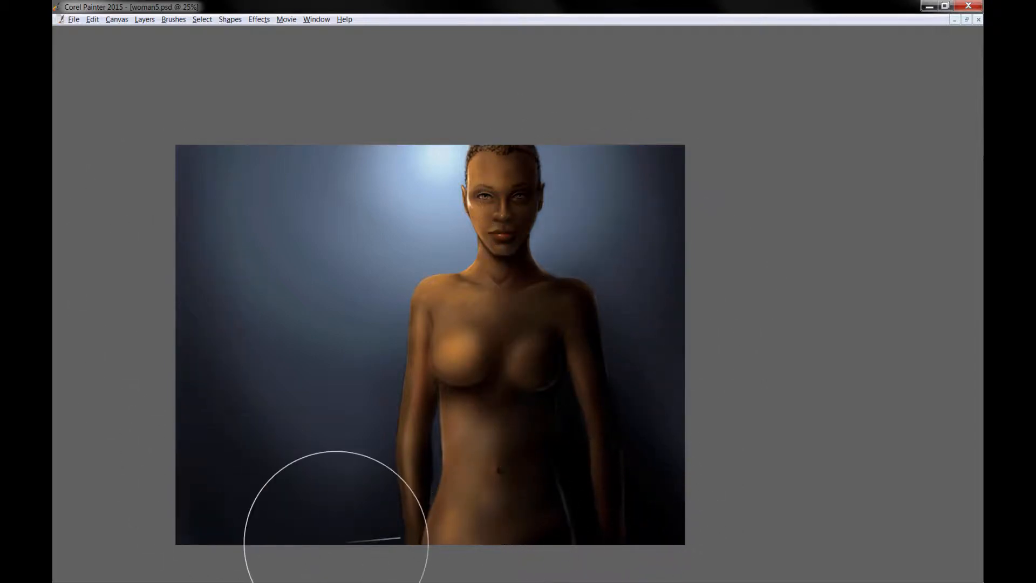
key(Tab)
click(660, 86)
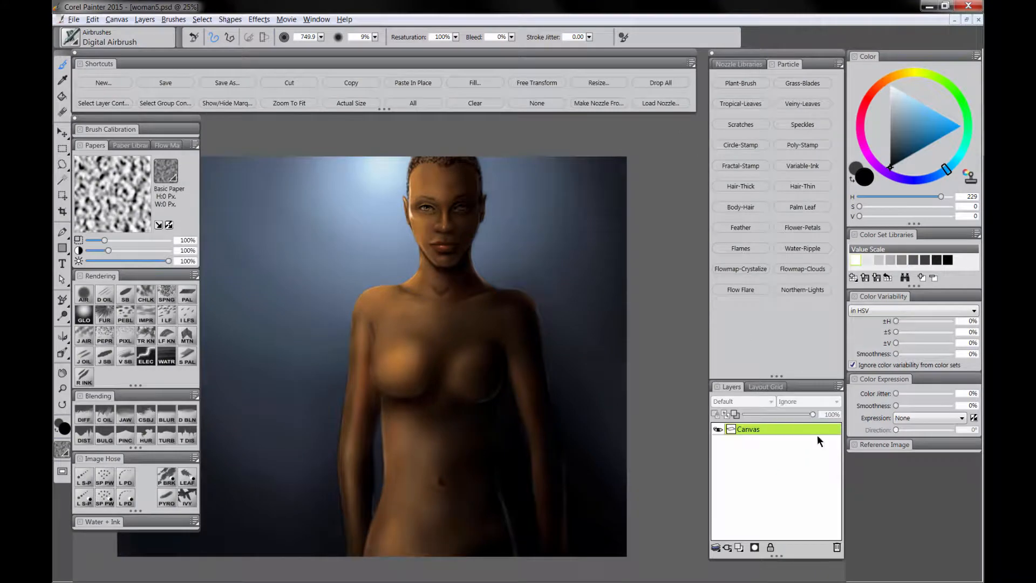
- Duplicate the whole image in place as a new layer and set its composite method to Screen
click(415, 101)
click(346, 84)
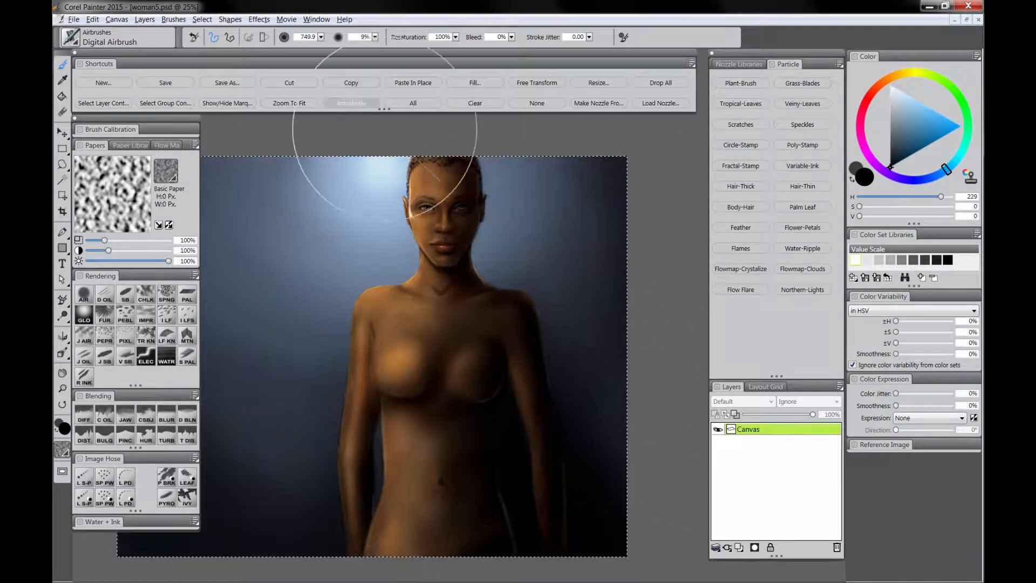
click(415, 84)
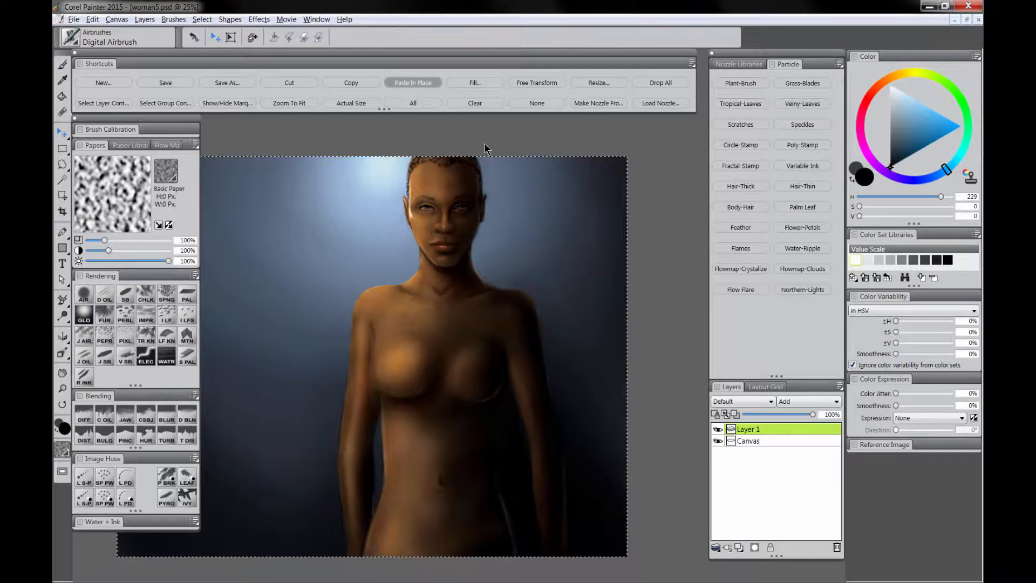
click(740, 401)
click(744, 304)
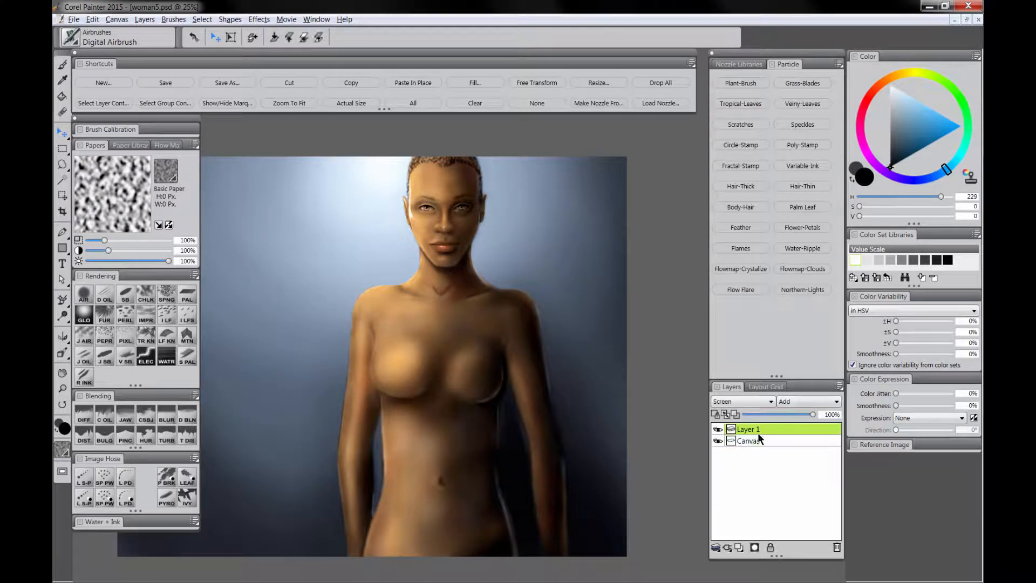
- Add a layer mask to the Screen layer, fill it with black, and airbrush it white over the figure's lit areas and the background light
click(755, 547)
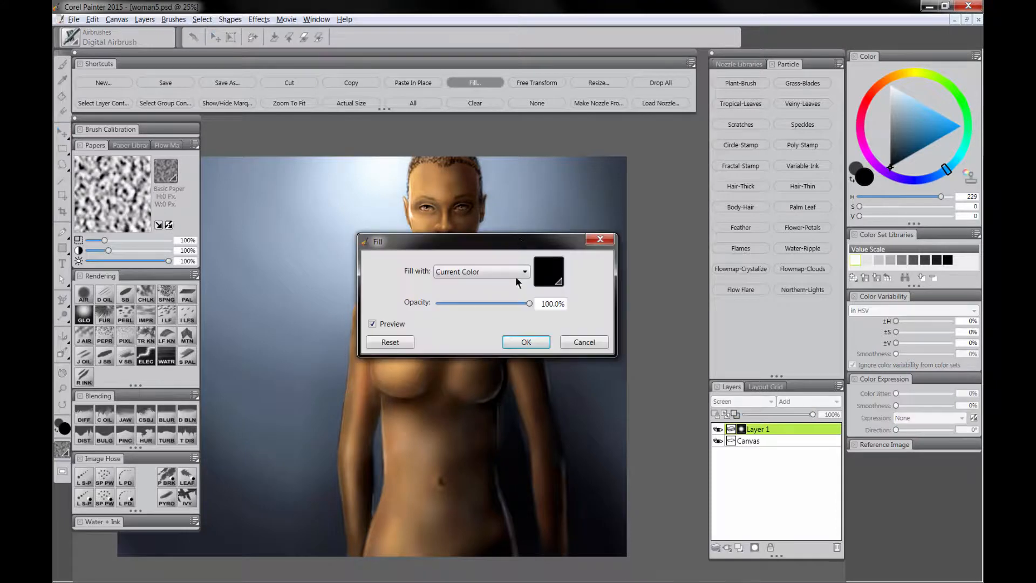
click(528, 342)
drag(891, 162, 866, 42)
click(85, 290)
key(Tab)
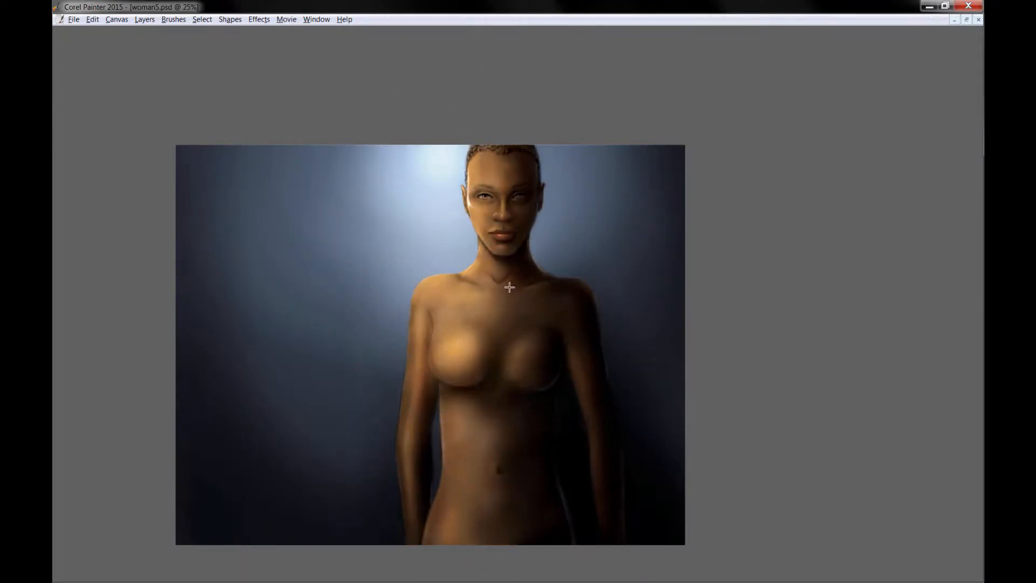
key(Tab)
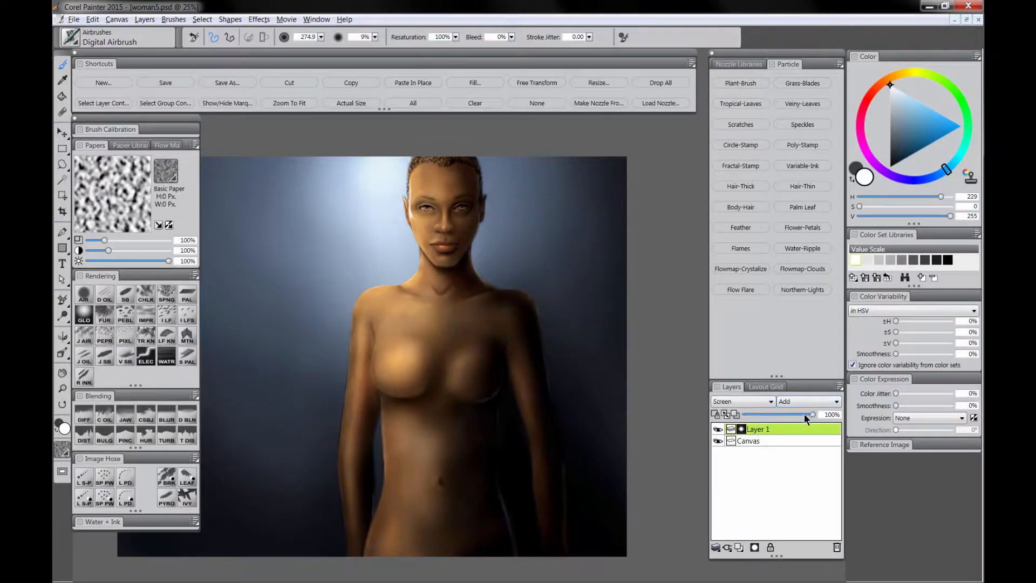
- Lower the masked Screen layer's opacity to 75% and drop all layers onto the Canvas
drag(802, 413, 793, 413)
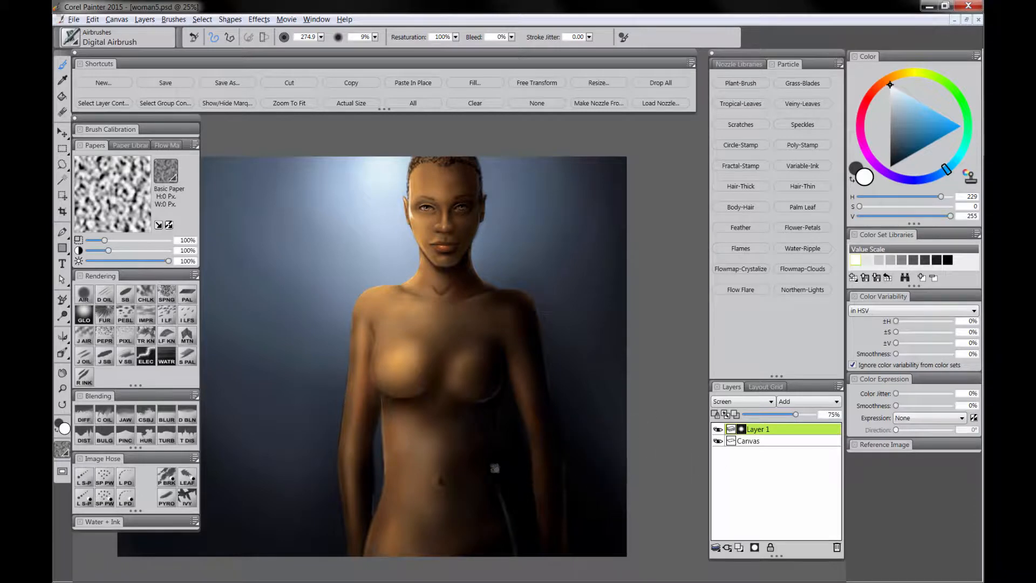
drag(492, 469, 578, 455)
click(661, 85)
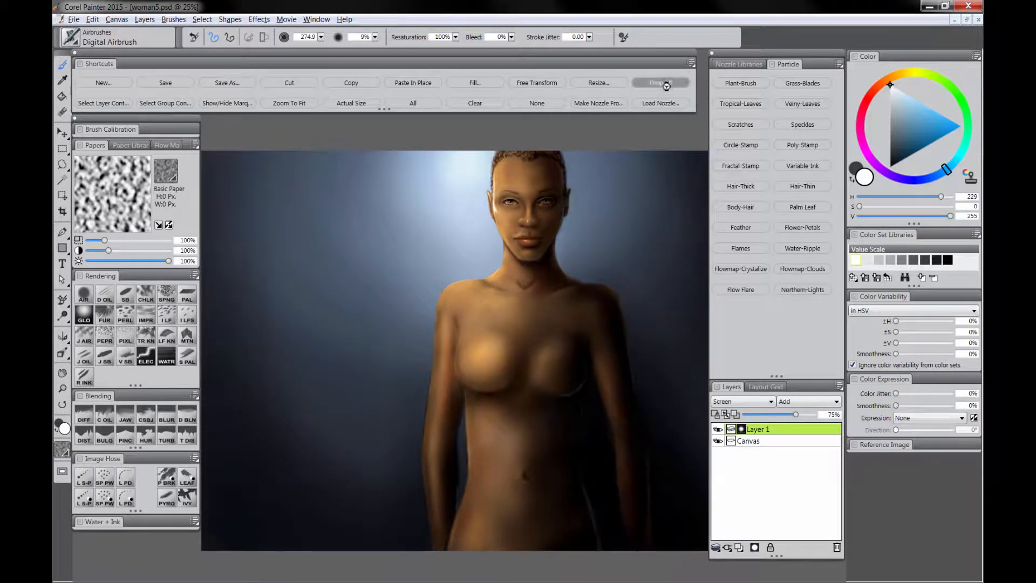
- Duplicate the whole image in place as a new layer and blur it with the Soften effect using a Gaussian aperture
click(410, 103)
click(363, 84)
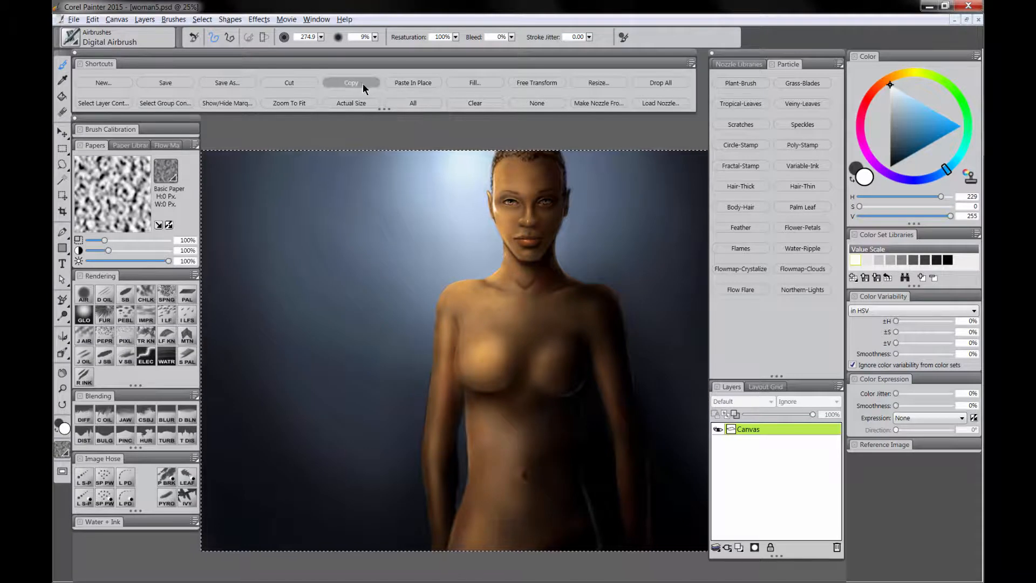
click(422, 85)
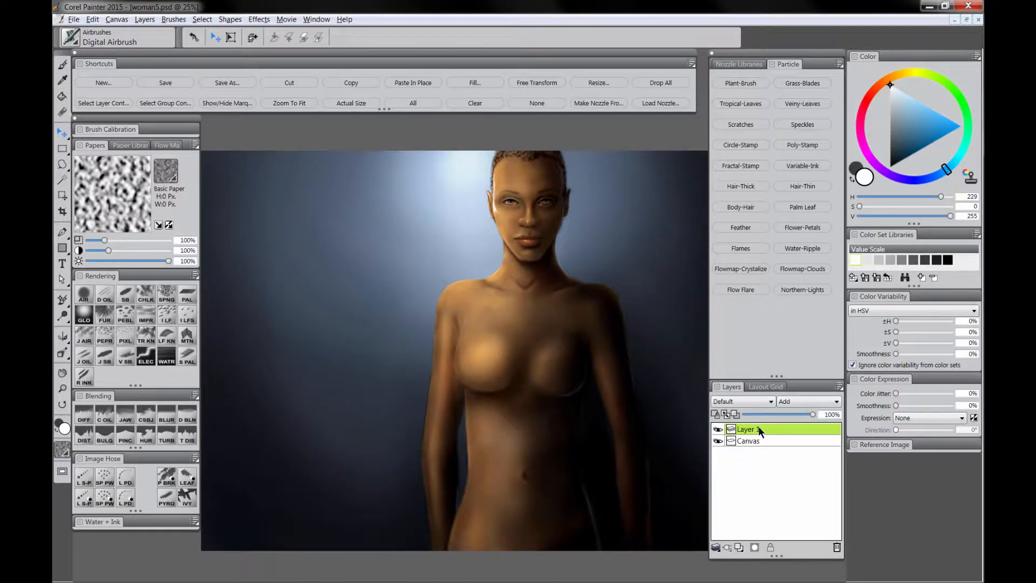
click(259, 20)
mouse_move(309, 81)
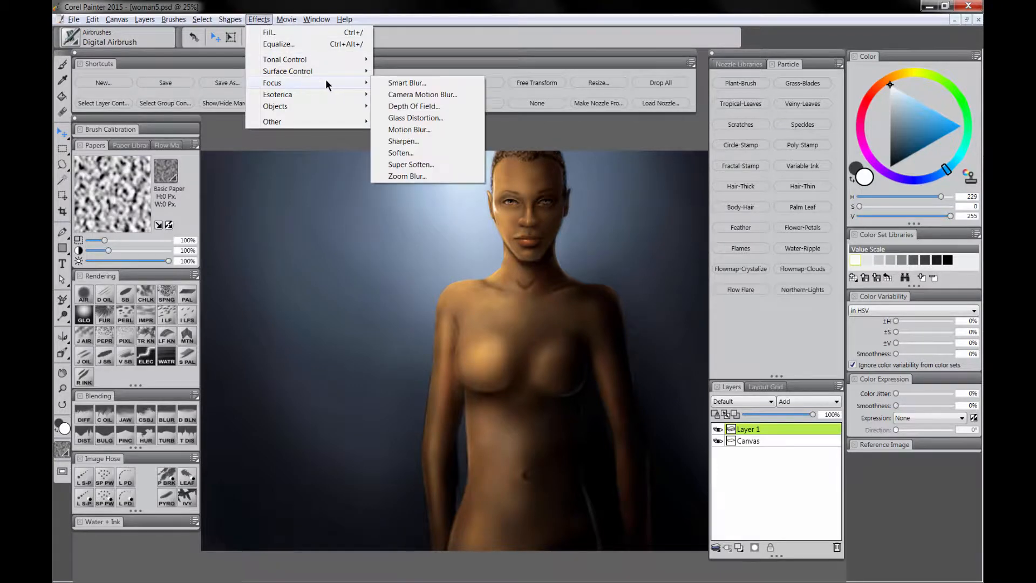
click(450, 158)
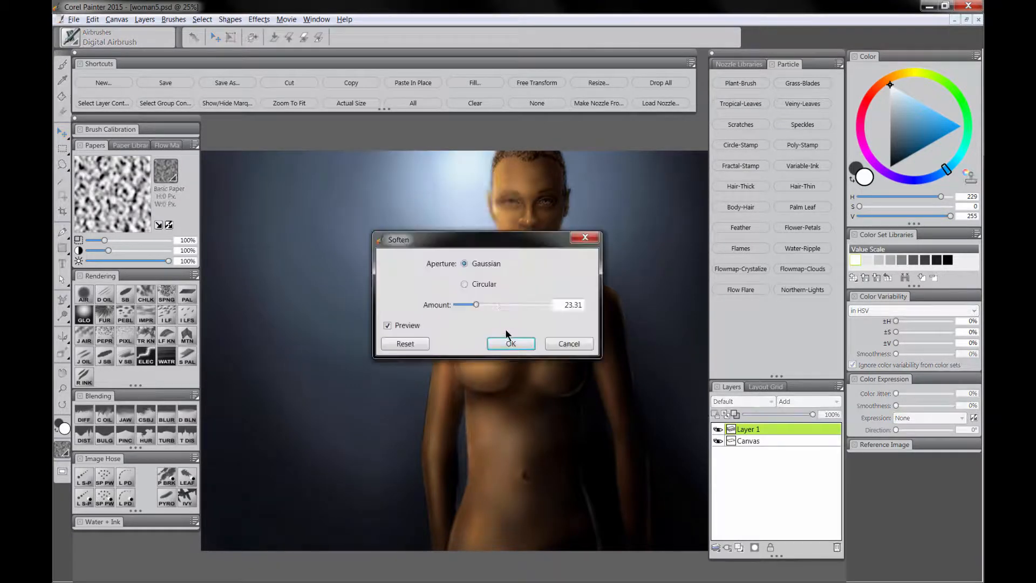
drag(477, 303, 475, 303)
click(513, 343)
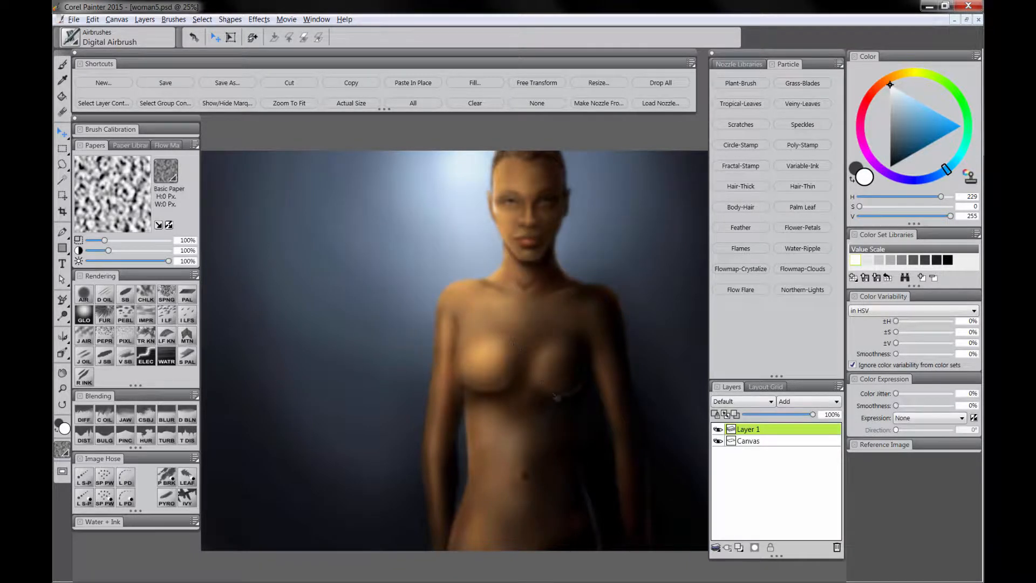
- Add a layer mask to the blurred layer and airbrush it black over the face to bring back the sharp detail
click(753, 429)
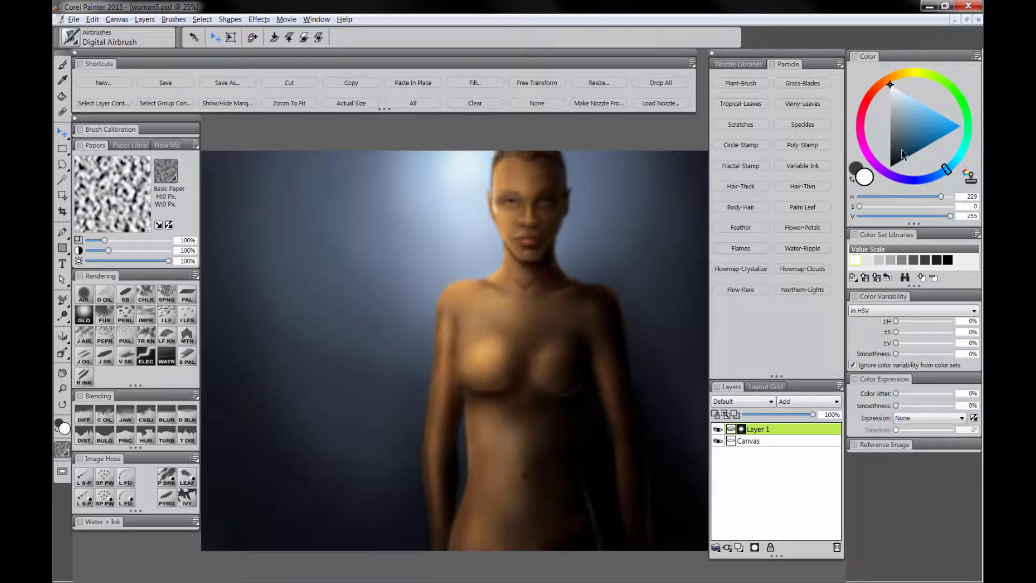
click(890, 166)
click(83, 295)
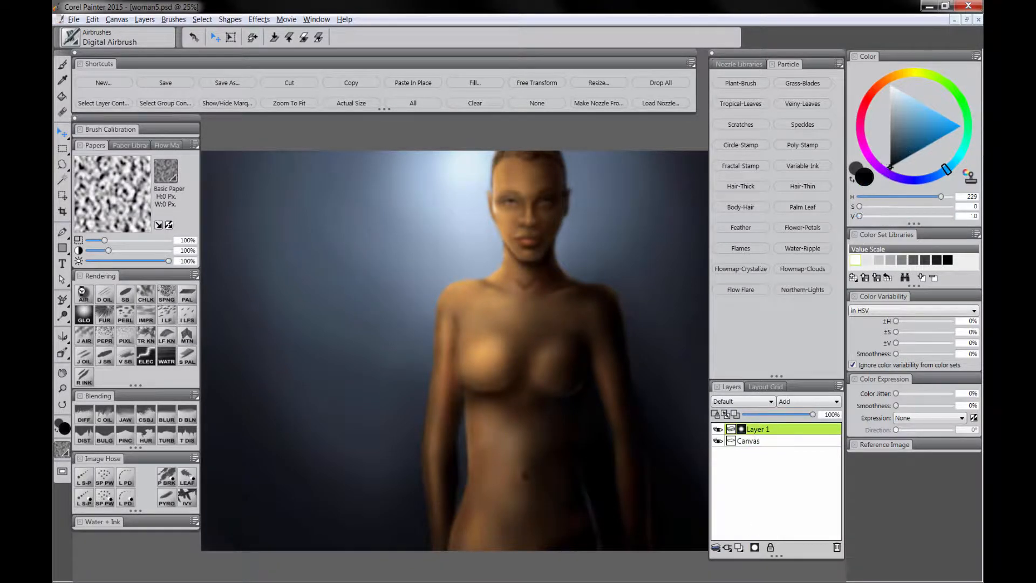
drag(526, 201, 618, 202)
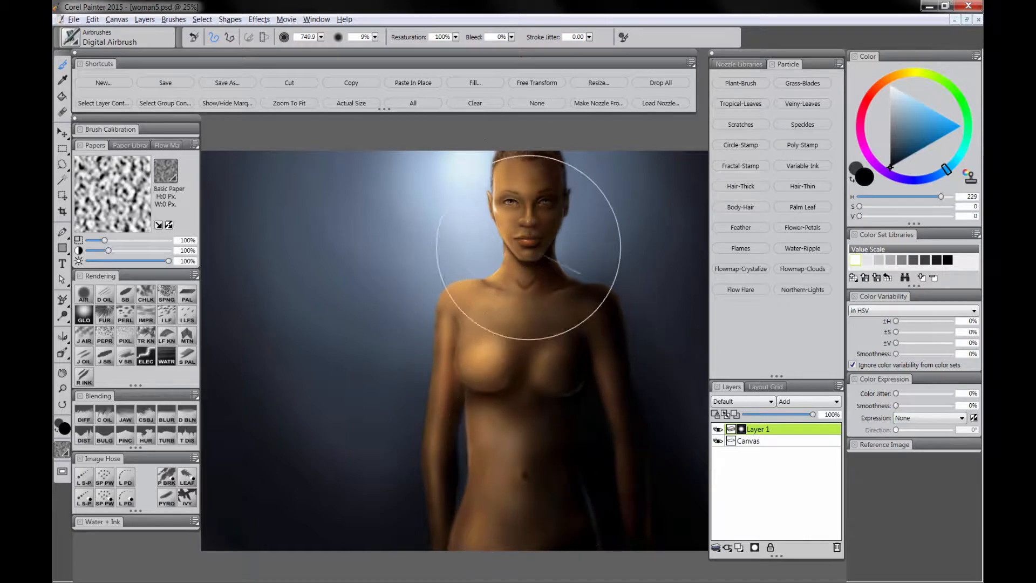
drag(551, 203, 531, 199)
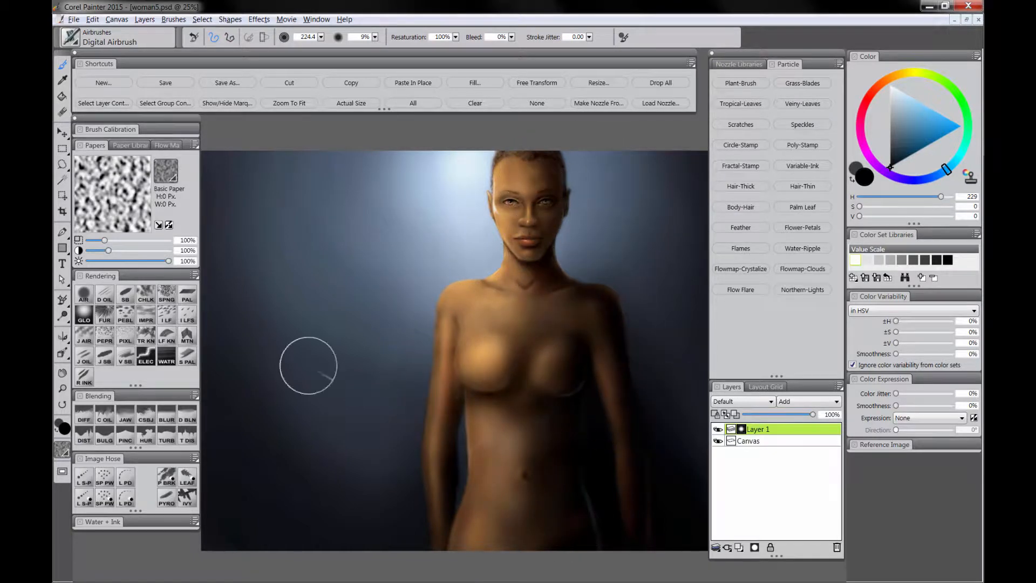
- Check the focus around the face at closer zoom, touch up the blur mask, and drop the layer onto the Canvas
key(Tab)
click(523, 226)
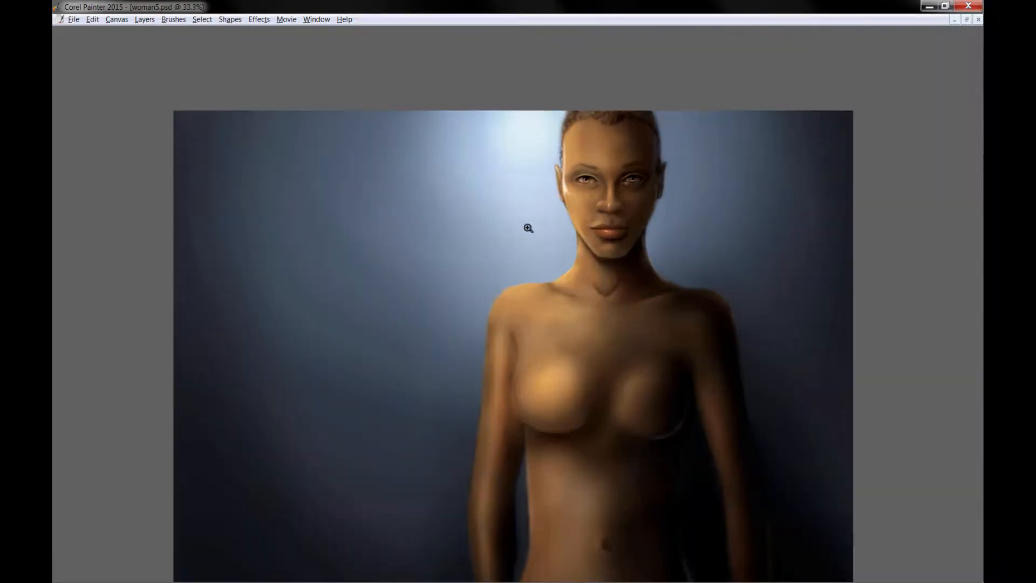
click(539, 243)
drag(511, 255, 421, 248)
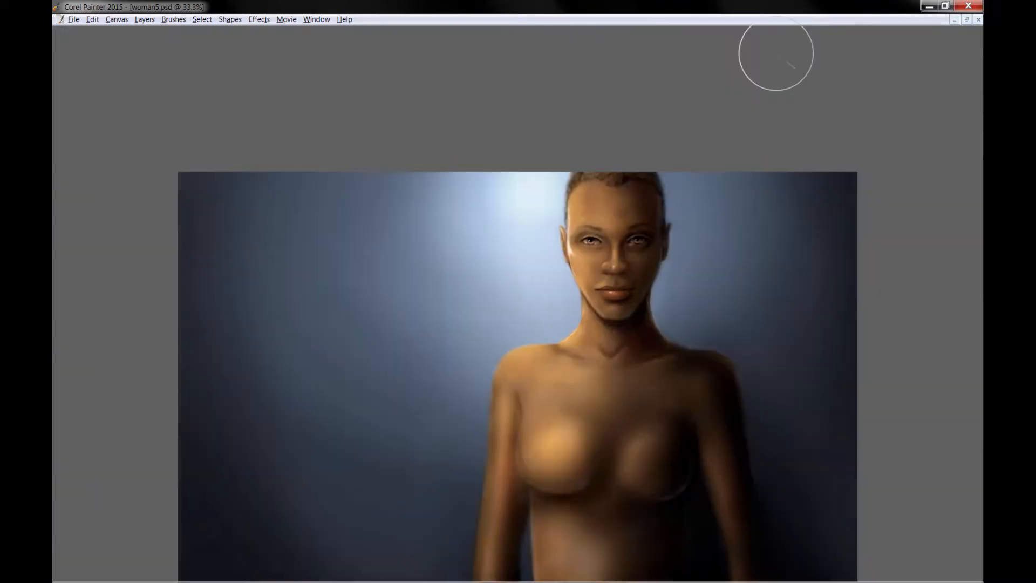
drag(578, 300, 575, 303)
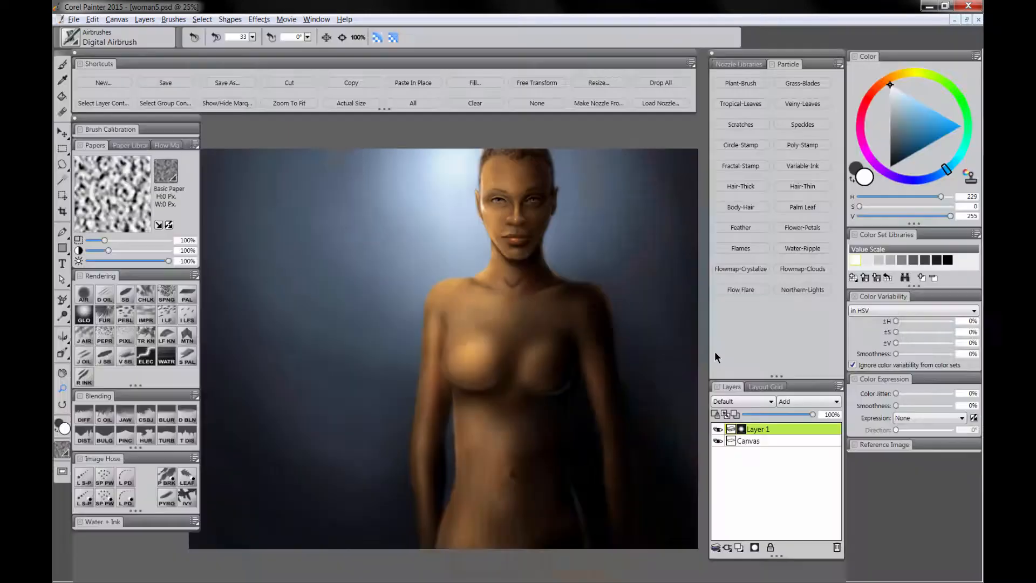
click(660, 84)
- Add a new layer, set it to Multiply, and fill it with a dark blue (H 243, S 97, V 98) at 100% opacity
click(739, 545)
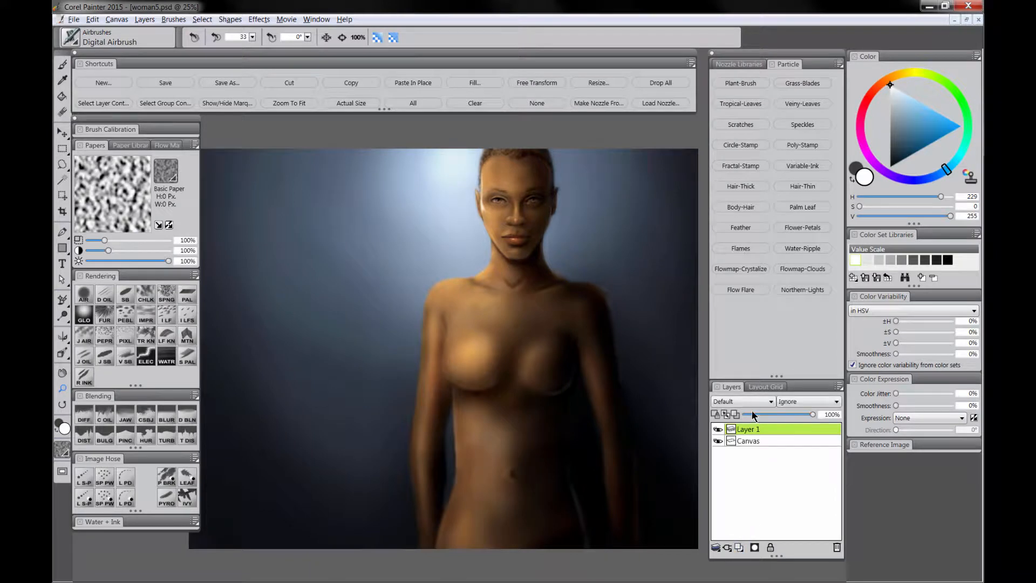
click(749, 401)
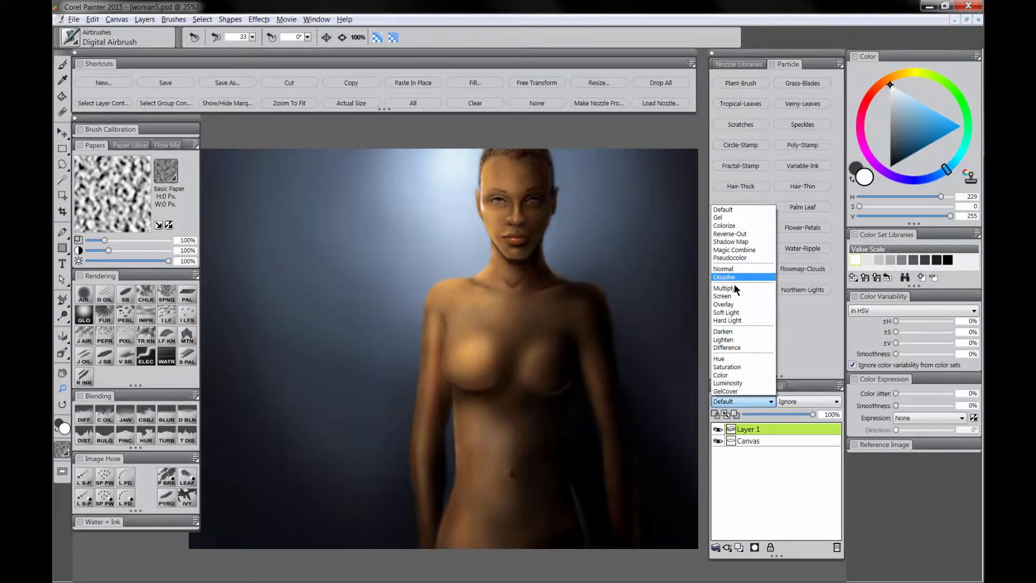
click(734, 288)
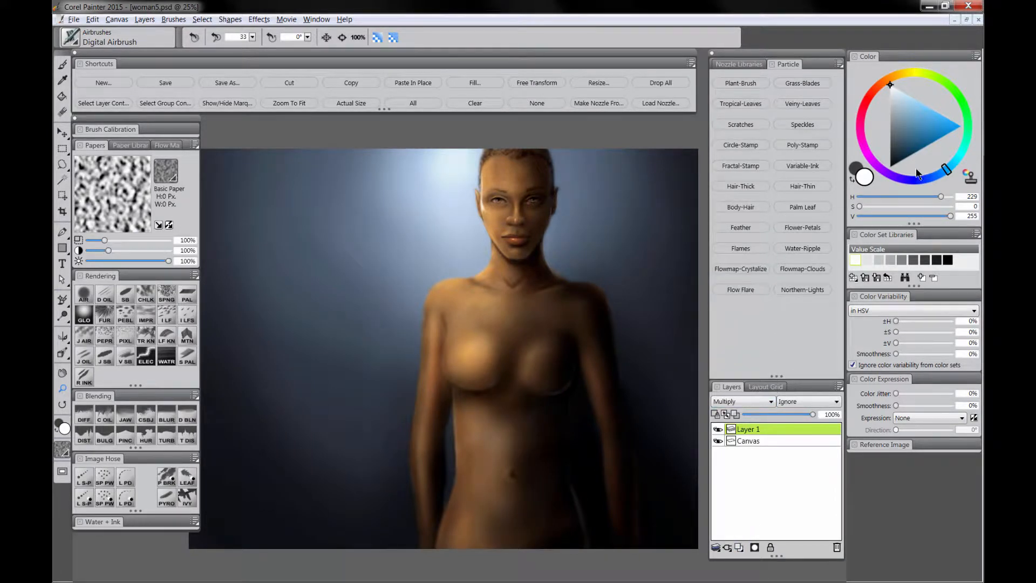
click(931, 179)
click(911, 134)
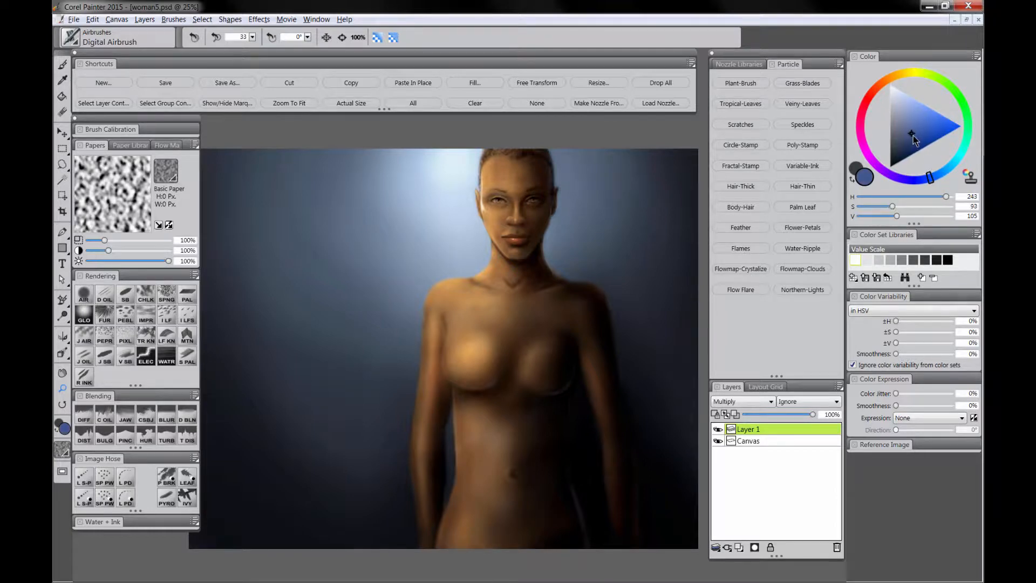
drag(913, 136, 915, 140)
click(475, 83)
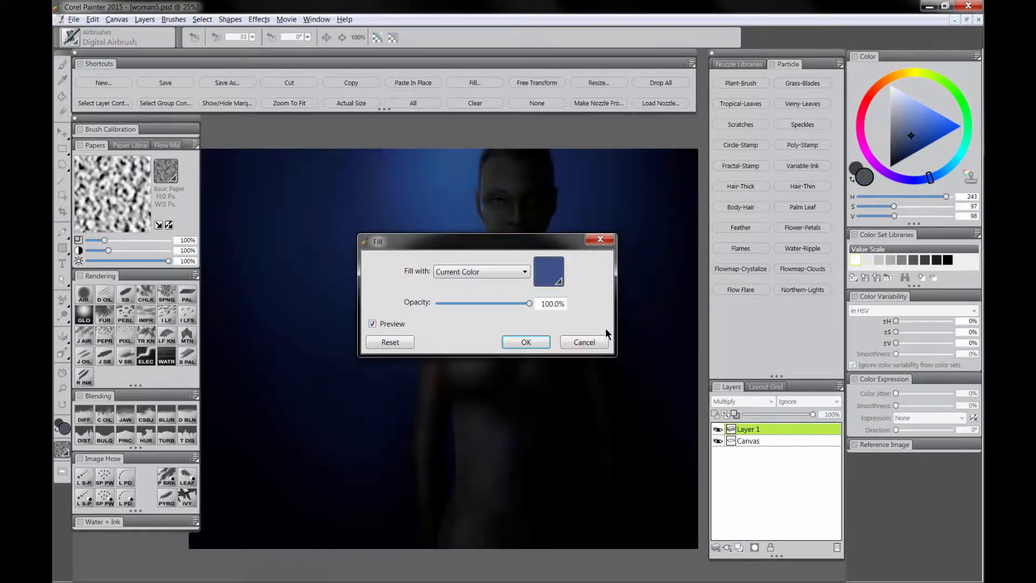
click(526, 342)
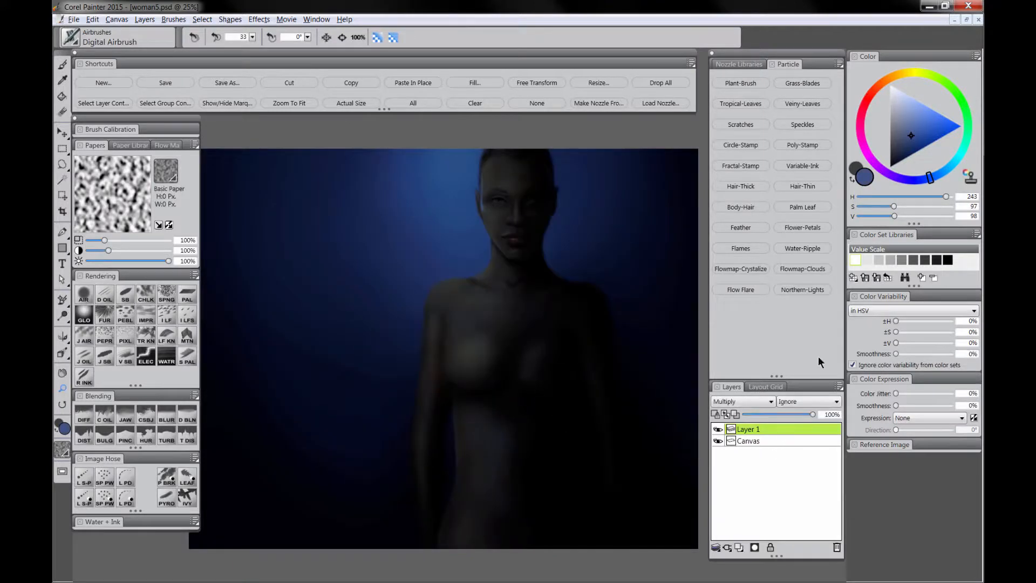
- Airbrush white with a very large brush on the Multiply layer over the figure and nearby background to clear the blue there
click(890, 85)
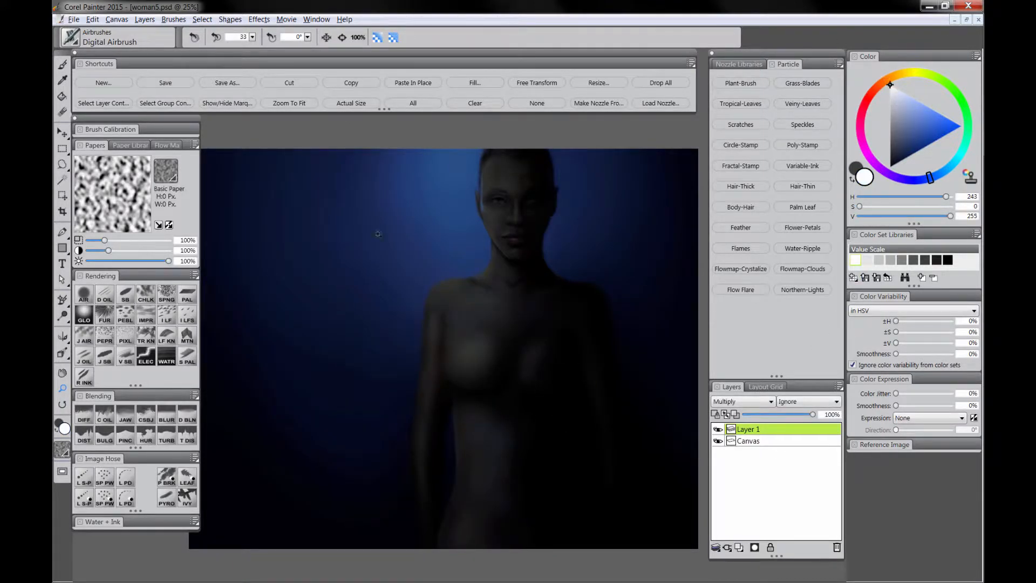
click(84, 297)
key(Tab)
mouse_move(470, 198)
mouse_down()
mouse_move(573, 208)
mouse_move(573, 255)
mouse_up()
mouse_move(572, 187)
mouse_down()
mouse_move(563, 270)
mouse_move(576, 191)
mouse_move(563, 149)
mouse_move(561, 323)
mouse_move(563, 205)
mouse_move(564, 286)
mouse_move(542, 250)
mouse_move(568, 185)
mouse_move(572, 142)
mouse_move(567, 275)
mouse_move(524, 139)
mouse_move(537, 311)
mouse_move(543, 143)
mouse_move(568, 239)
mouse_move(567, 174)
mouse_move(573, 267)
mouse_up()
mouse_move(567, 218)
mouse_down()
mouse_move(547, 160)
mouse_move(520, 295)
mouse_move(508, 220)
mouse_move(484, 206)
mouse_move(458, 241)
mouse_move(469, 146)
mouse_move(511, 184)
mouse_move(586, 166)
mouse_move(621, 246)
mouse_move(595, 128)
mouse_move(634, 265)
mouse_move(586, 324)
mouse_move(506, 333)
mouse_move(489, 445)
mouse_move(454, 377)
mouse_move(591, 362)
mouse_move(612, 448)
mouse_up()
drag(601, 309, 640, 419)
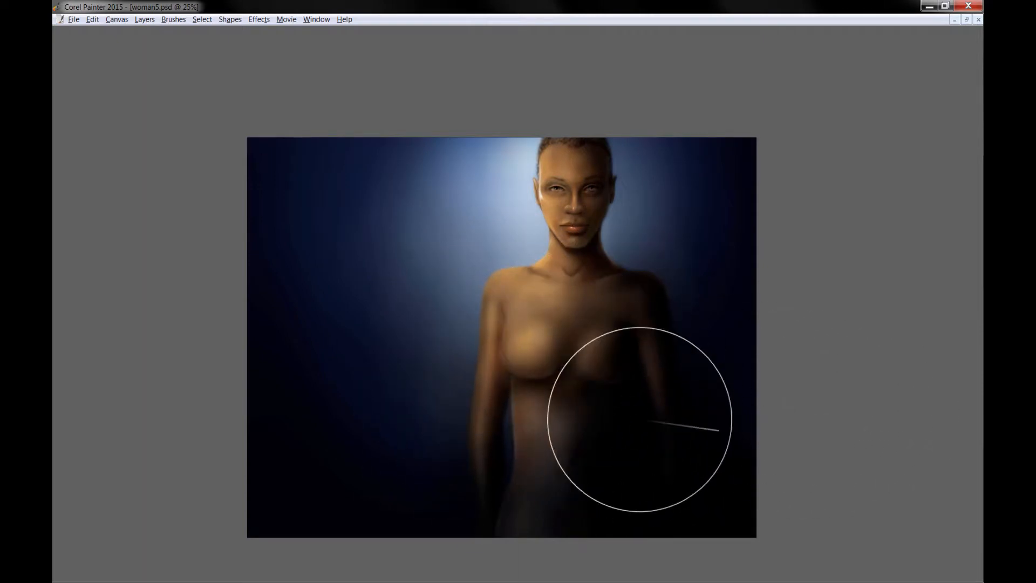
mouse_move(610, 222)
mouse_down()
mouse_move(630, 367)
mouse_move(530, 435)
mouse_move(495, 390)
mouse_move(449, 363)
mouse_move(419, 497)
mouse_move(424, 325)
mouse_move(392, 366)
mouse_move(353, 329)
mouse_move(322, 321)
mouse_move(313, 229)
mouse_move(297, 188)
mouse_up()
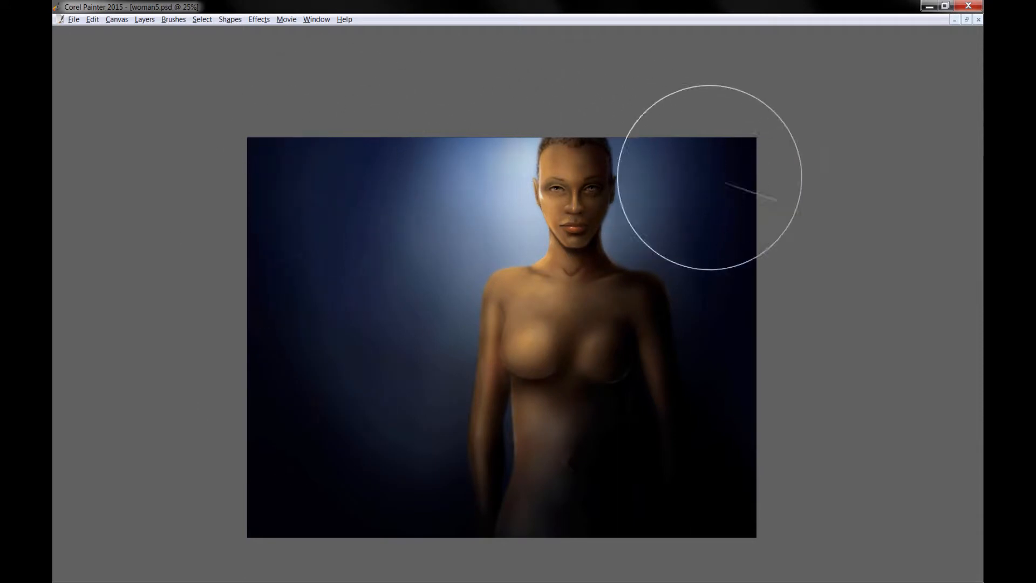
mouse_move(710, 178)
mouse_down()
mouse_move(656, 211)
mouse_move(681, 293)
mouse_up()
key(Tab)
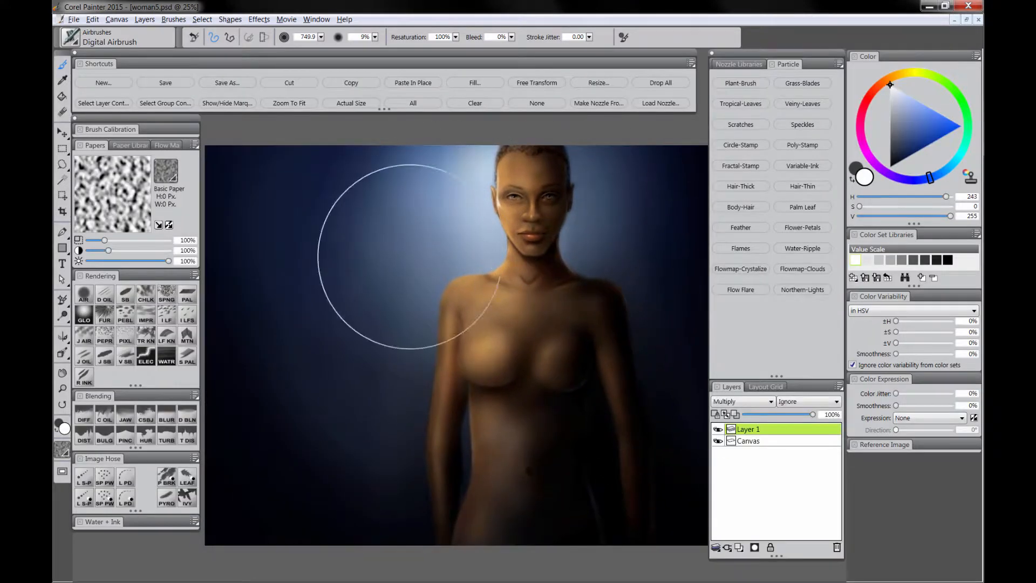
- Add another layer set to Screen and airbrush white light along the lit edge of the face and the background glow beside the head
click(739, 544)
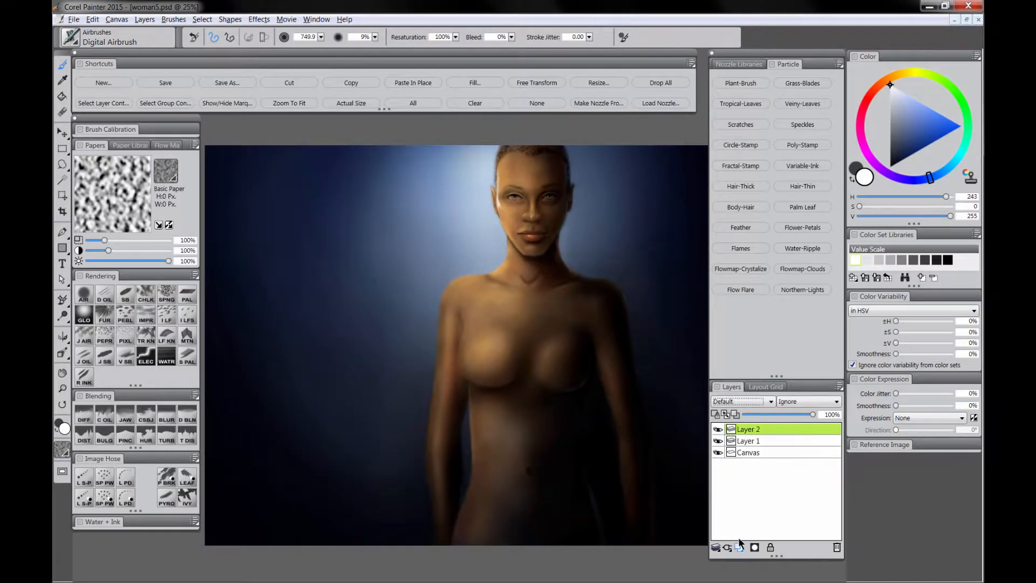
click(734, 403)
click(731, 296)
click(88, 292)
drag(496, 169, 496, 153)
drag(496, 189, 496, 151)
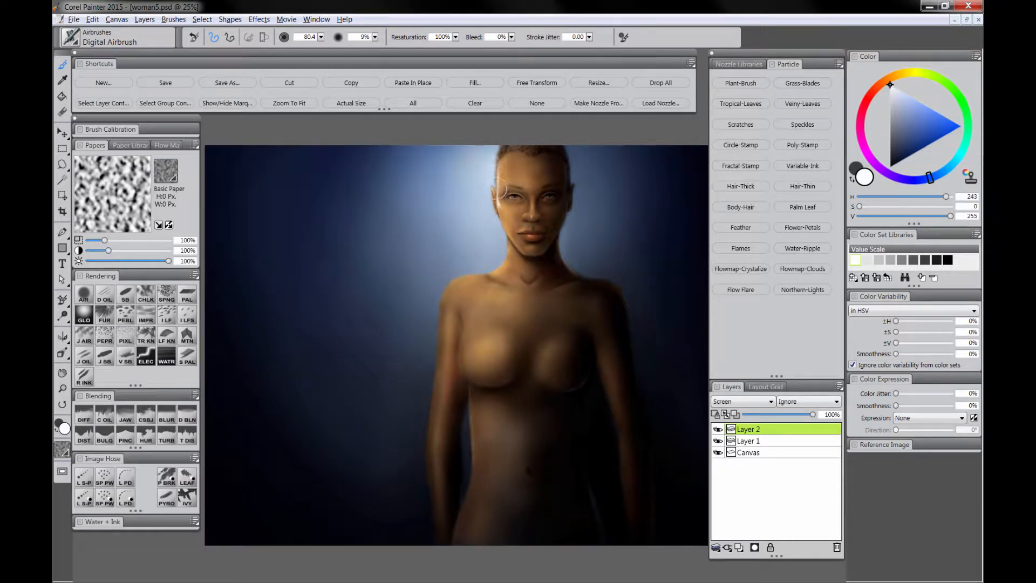
drag(493, 200, 510, 250)
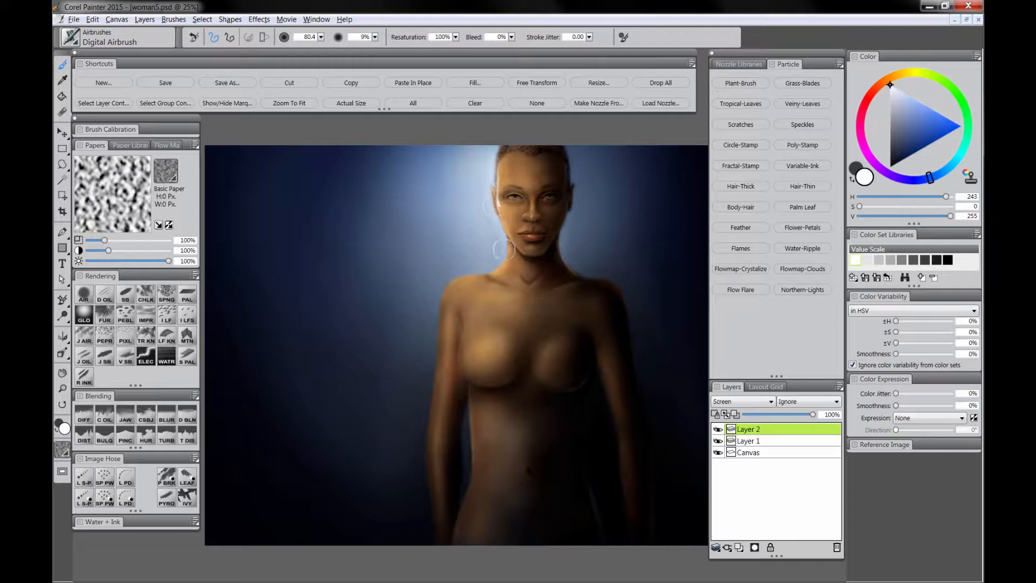
mouse_move(507, 199)
mouse_down()
mouse_move(478, 205)
mouse_move(488, 222)
mouse_up()
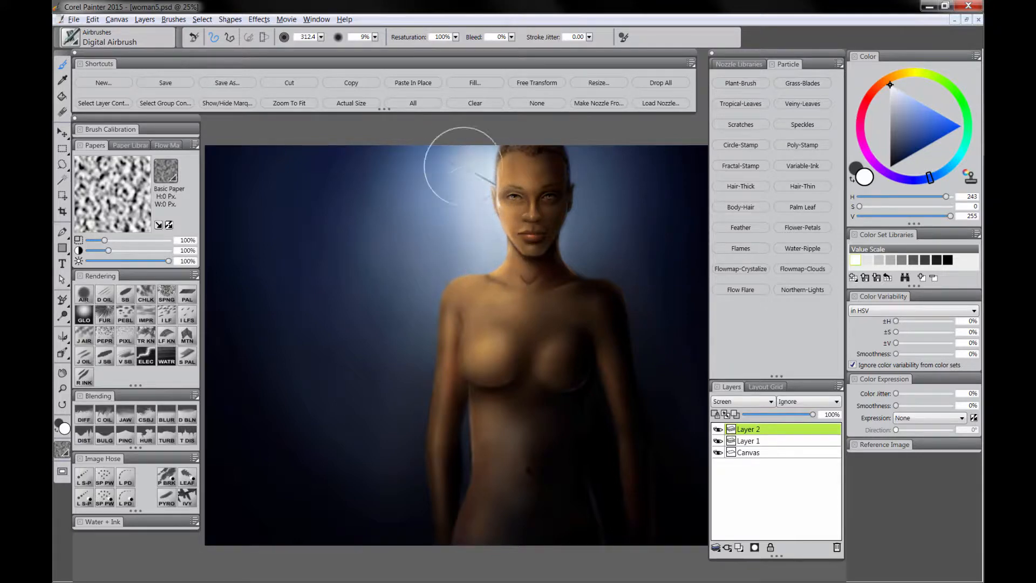
key(ctrl+space)
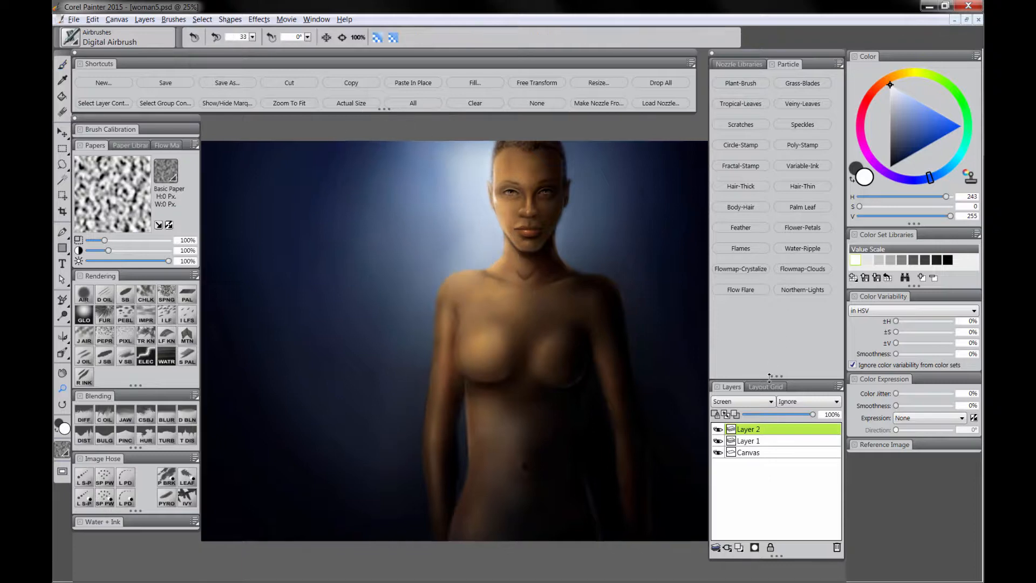
- Add a new layer, set it to Overlay, and fill it with orange (H 112, S 255, V 100) at 100% opacity
click(739, 547)
click(742, 401)
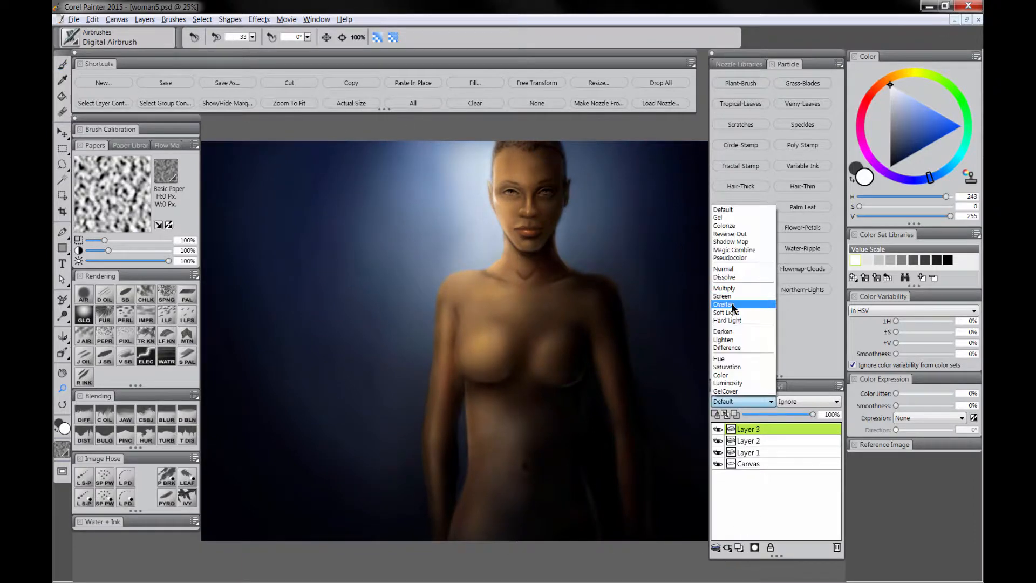
click(732, 304)
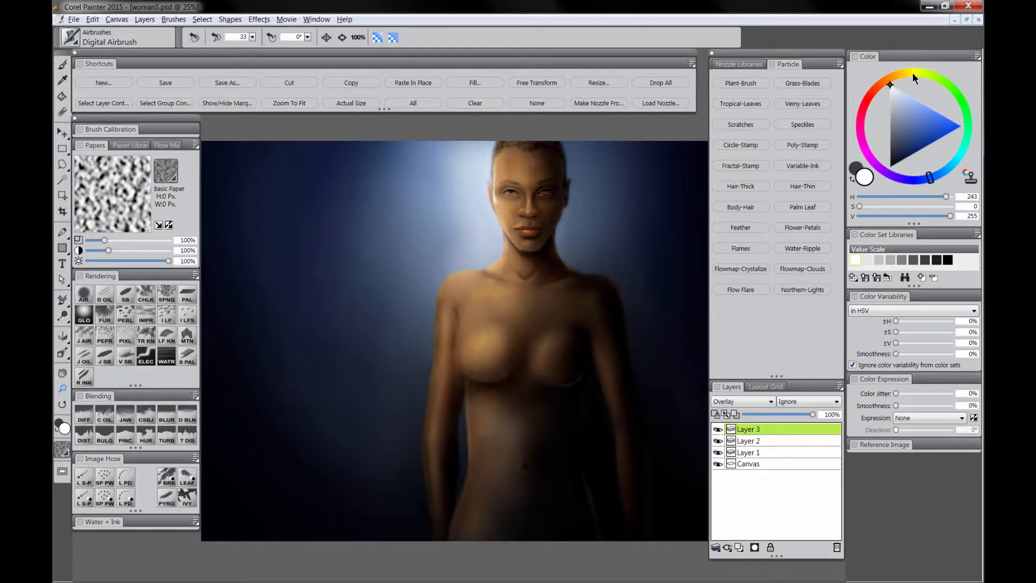
mouse_move(913, 74)
mouse_down()
mouse_move(938, 78)
mouse_move(905, 73)
mouse_up()
drag(920, 134, 941, 135)
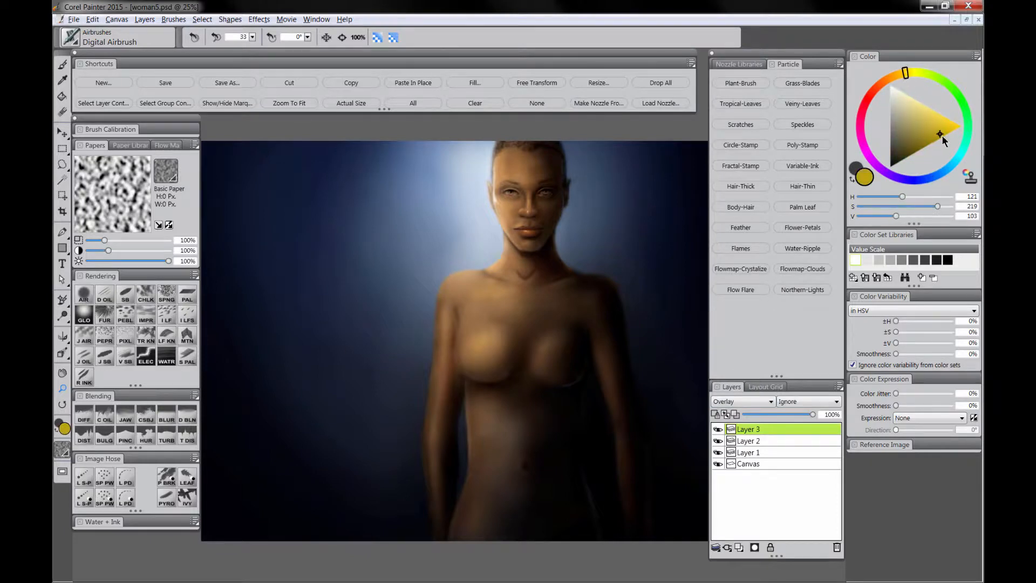
click(475, 84)
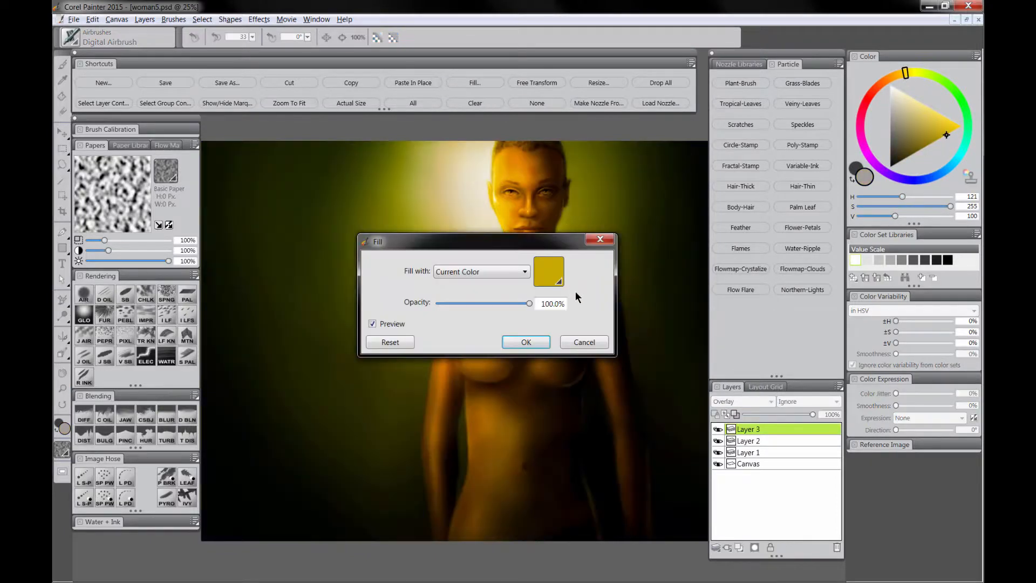
drag(548, 242, 444, 395)
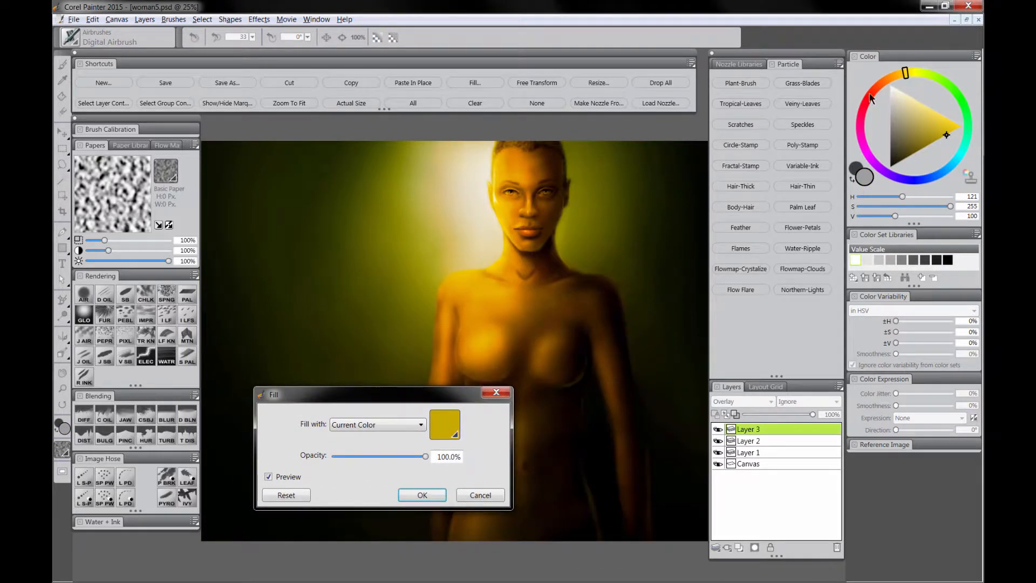
drag(905, 73, 895, 73)
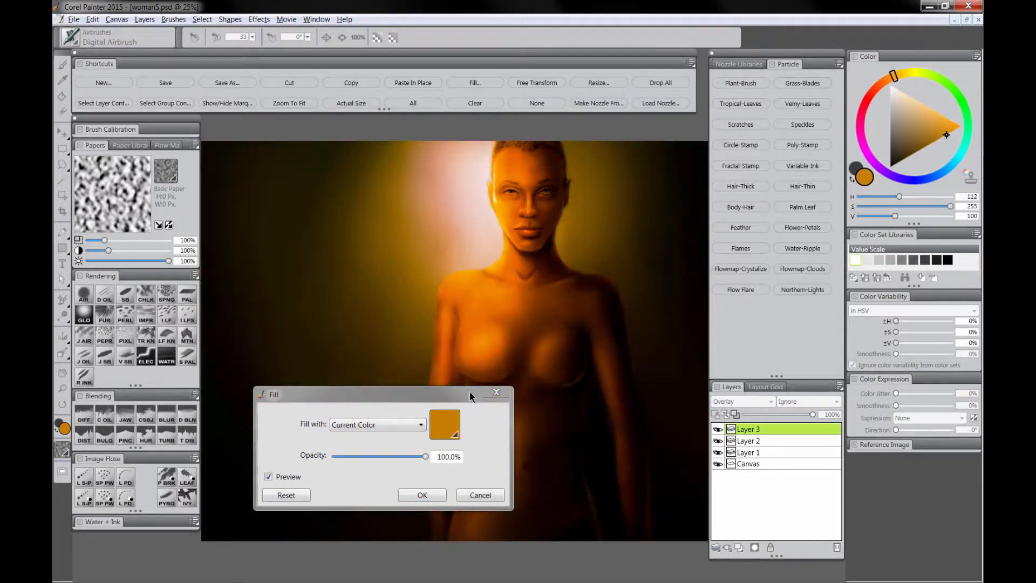
click(422, 496)
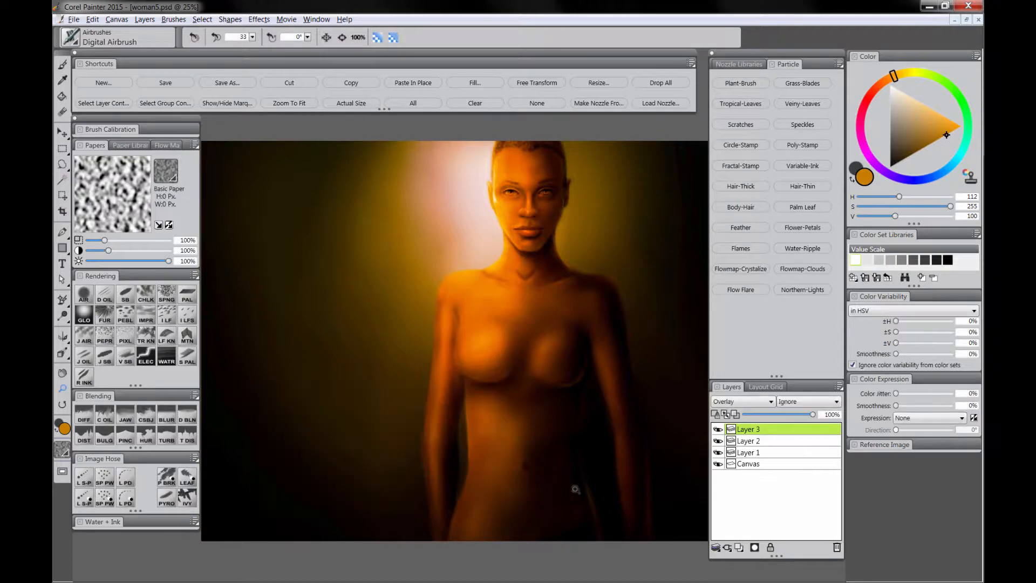
- Add a layer mask to the orange Overlay layer, airbrush black on it with a 749.9 brush, and reduce the layer's opacity to 28%
click(755, 548)
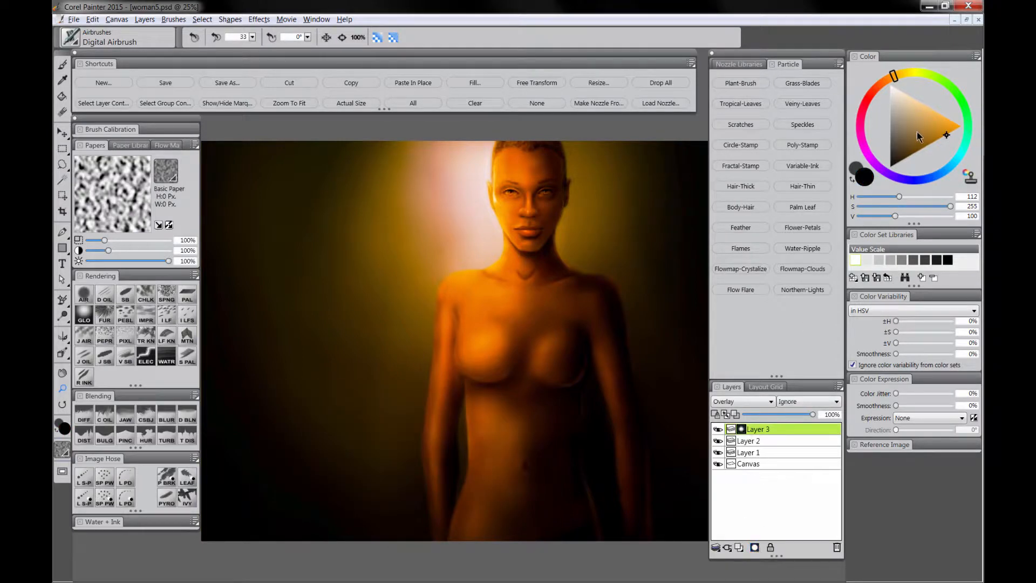
key(b)
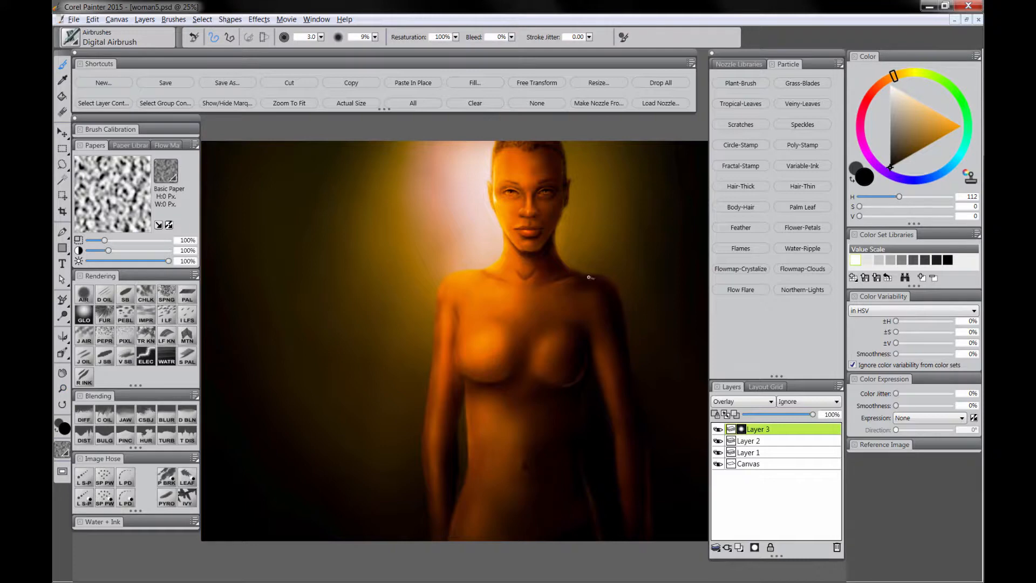
key(Tab)
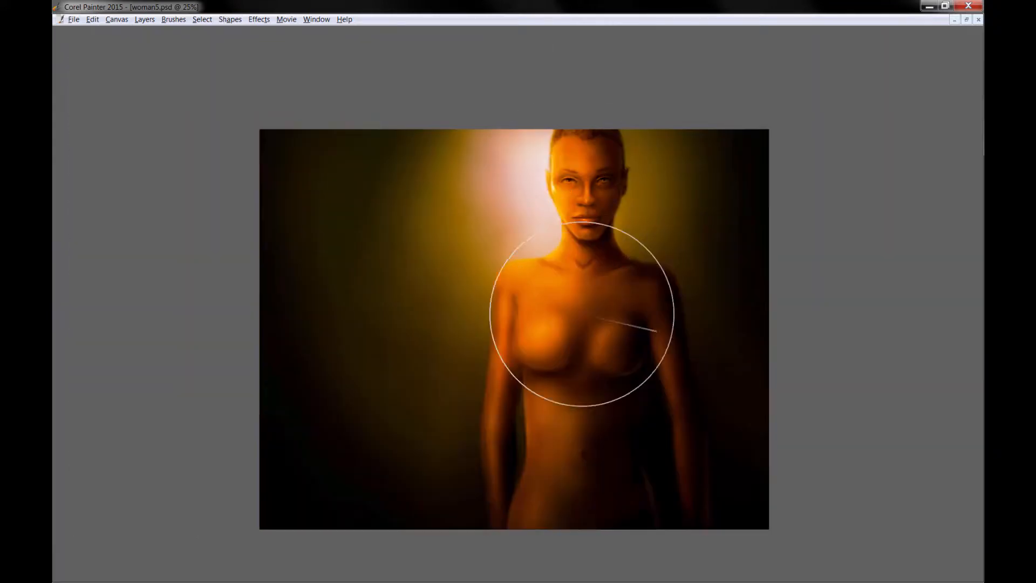
mouse_move(506, 545)
mouse_down()
mouse_move(630, 500)
mouse_move(729, 428)
mouse_move(562, 500)
mouse_move(646, 323)
mouse_move(720, 555)
mouse_move(718, 271)
mouse_move(697, 134)
mouse_move(717, 376)
mouse_move(684, 171)
mouse_move(643, 261)
mouse_move(653, 395)
mouse_move(603, 545)
mouse_move(531, 425)
mouse_move(328, 494)
mouse_move(268, 412)
mouse_move(441, 539)
mouse_move(470, 381)
mouse_move(360, 522)
mouse_move(324, 339)
mouse_move(266, 343)
mouse_move(322, 87)
mouse_move(363, 370)
mouse_move(396, 197)
mouse_move(424, 149)
mouse_move(410, 390)
mouse_move(487, 335)
mouse_move(479, 436)
mouse_move(525, 499)
mouse_move(566, 338)
mouse_move(554, 541)
mouse_move(613, 537)
mouse_move(638, 373)
mouse_move(585, 410)
mouse_up()
key(Tab)
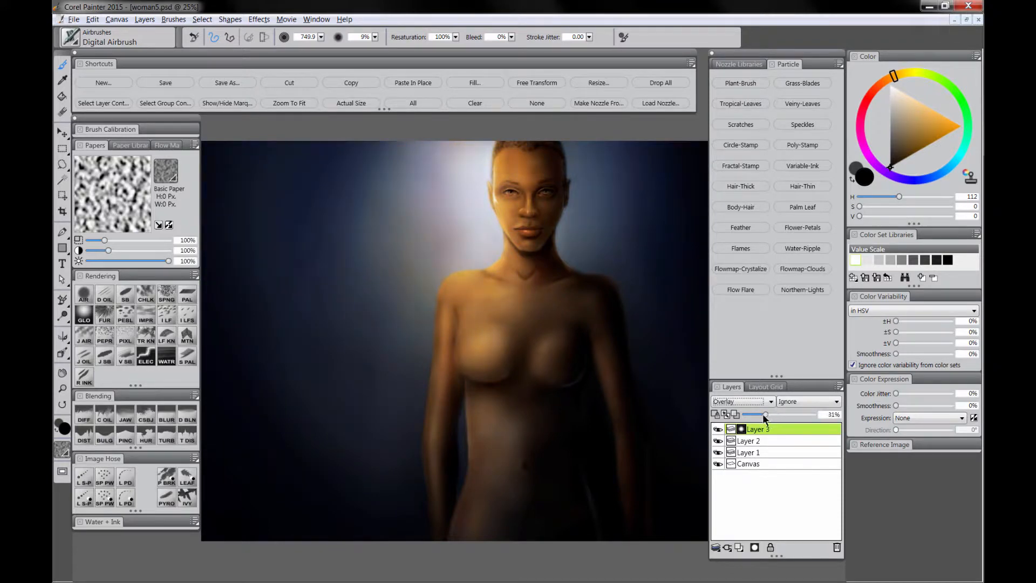
drag(759, 415, 763, 415)
drag(451, 449, 460, 444)
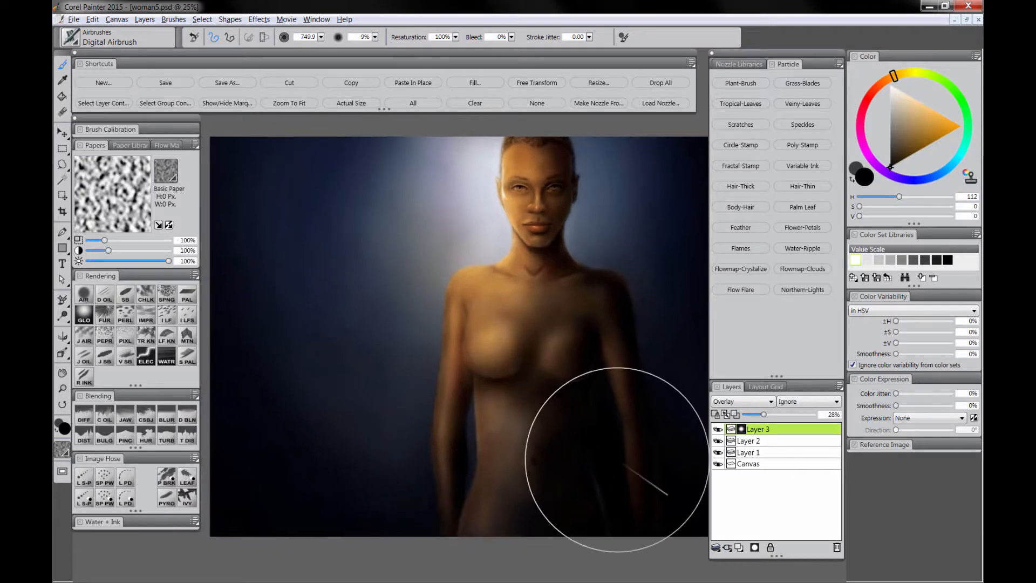
- Add another layer, set it to Overlay, and fill it with purple (H 22, S 139, V 128) at 100% opacity
click(738, 548)
click(742, 404)
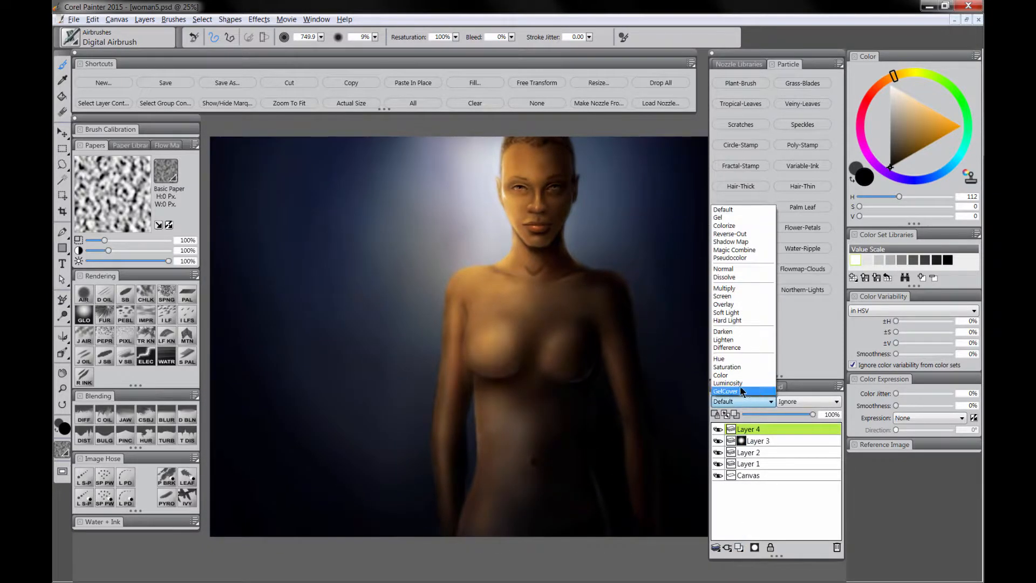
click(734, 304)
drag(890, 177, 894, 179)
mouse_move(911, 145)
mouse_down()
mouse_move(934, 137)
mouse_move(928, 126)
mouse_up()
click(478, 84)
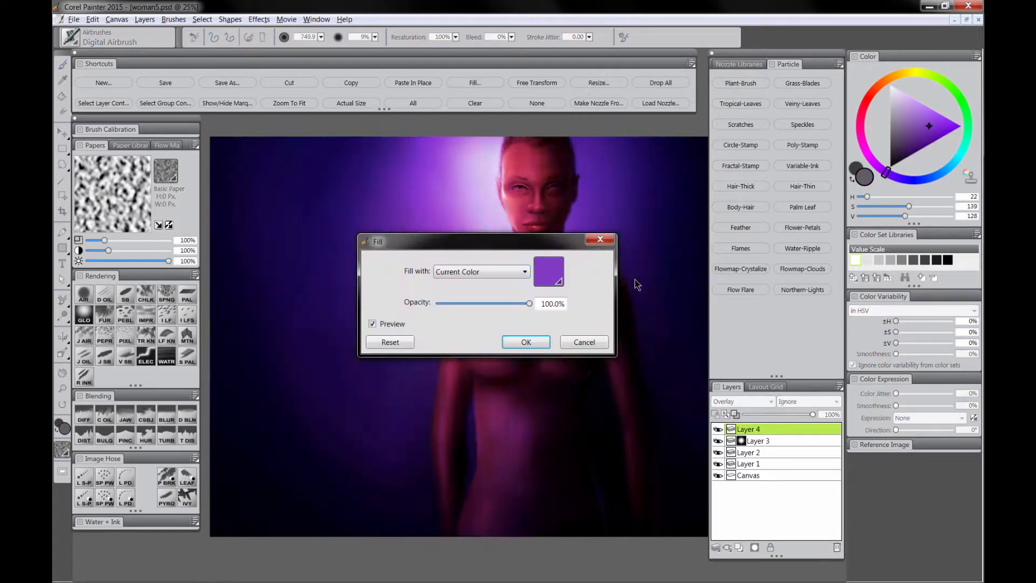
click(528, 341)
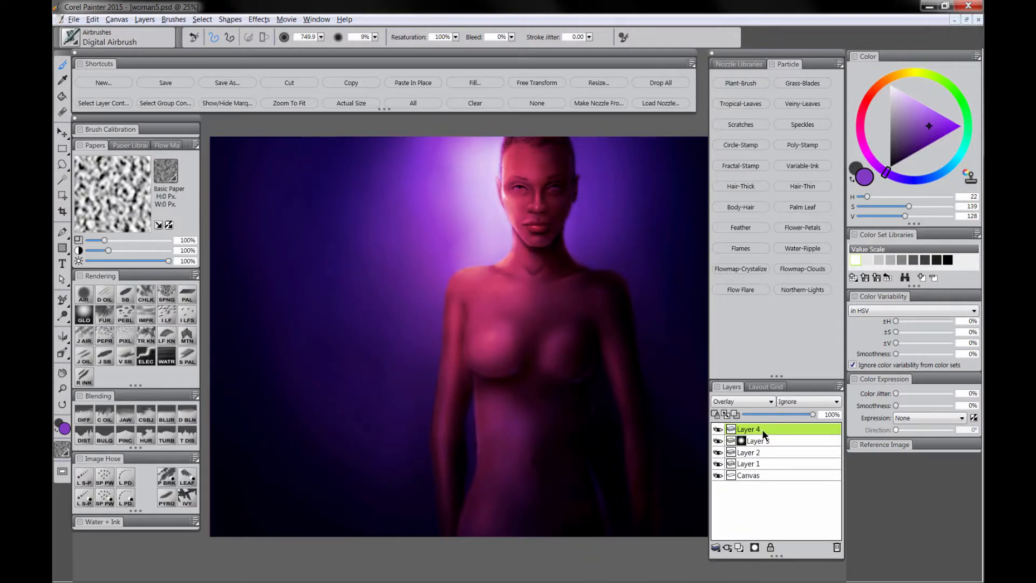
- Mask the purple Overlay layer, airbrush black on the mask over the head and nearby glow, and reduce the layer's opacity to 66%
click(754, 547)
click(897, 159)
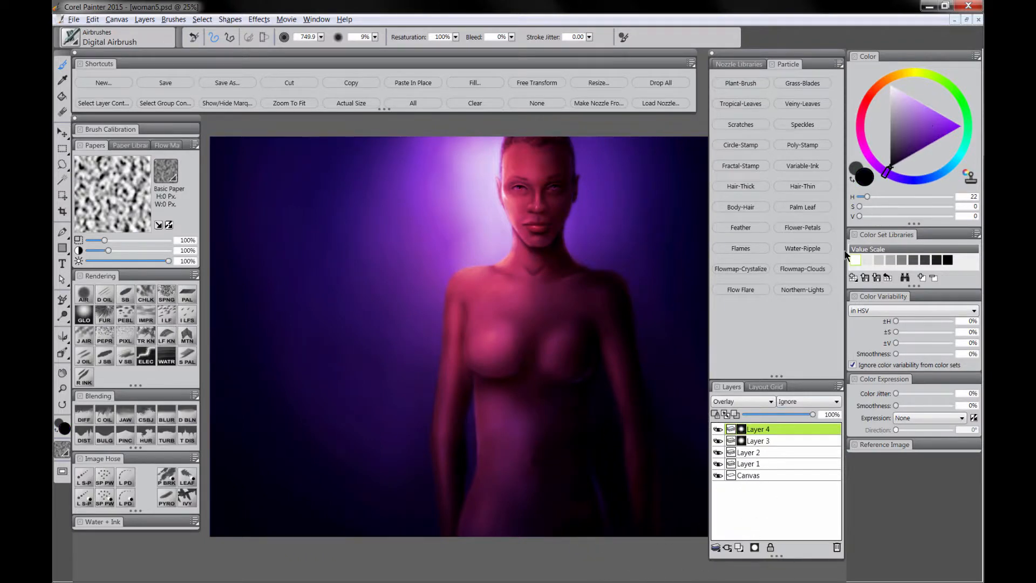
key(Tab)
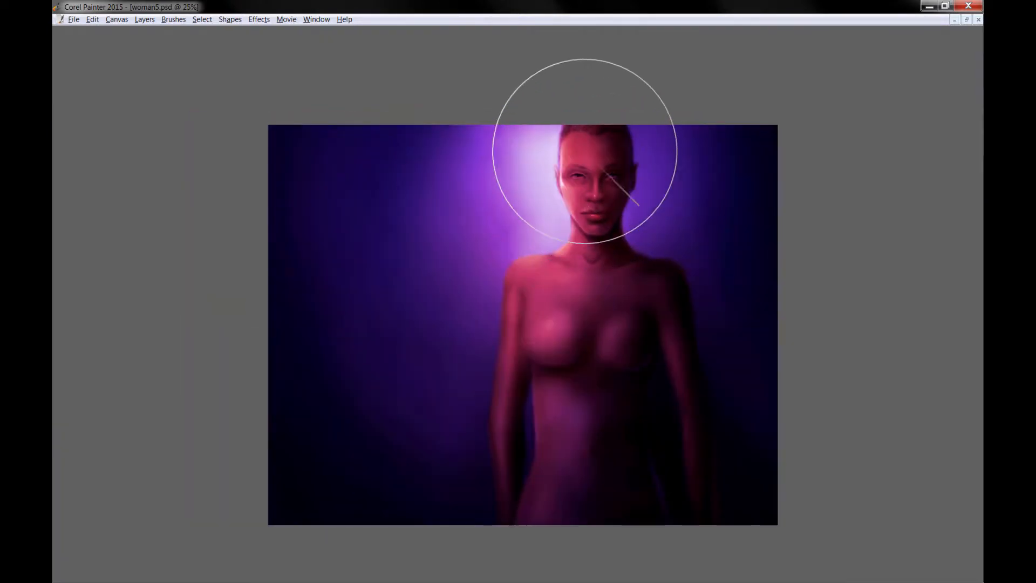
mouse_move(577, 199)
mouse_down()
mouse_move(402, 238)
mouse_move(525, 428)
mouse_move(689, 335)
mouse_move(628, 436)
mouse_move(666, 282)
mouse_move(414, 155)
mouse_move(370, 460)
mouse_move(479, 368)
mouse_move(543, 192)
mouse_move(518, 164)
mouse_up()
key(Tab)
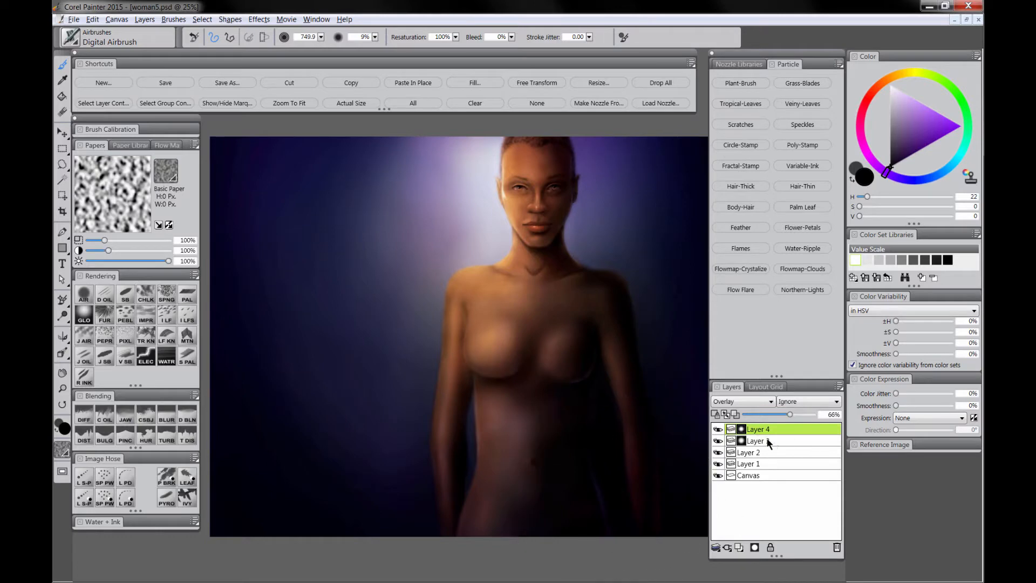
- Drop all layers onto the Canvas and review the whole painting at 33.3% without the interface panels
click(661, 83)
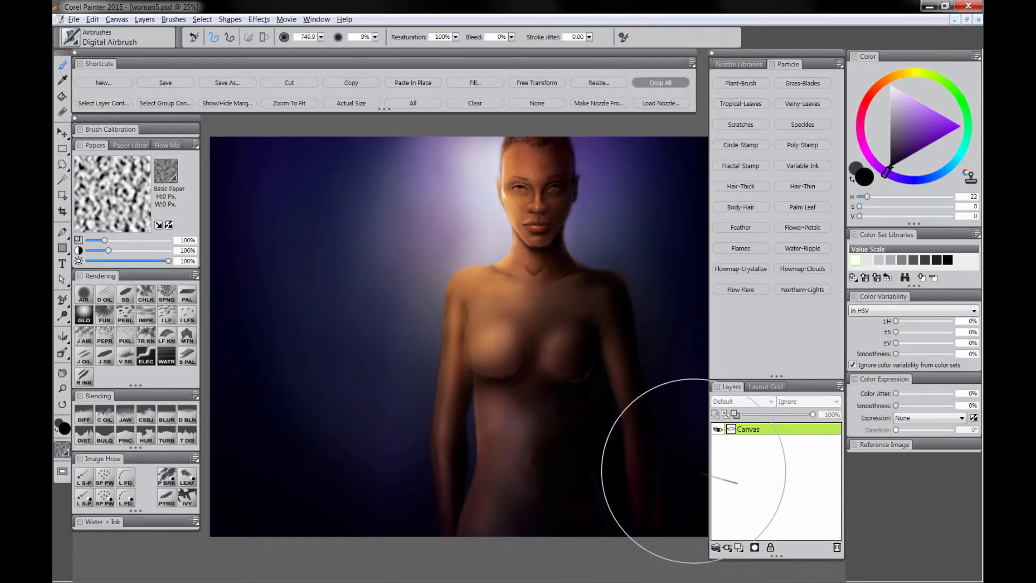
key(Tab)
key(ctrl+plus)
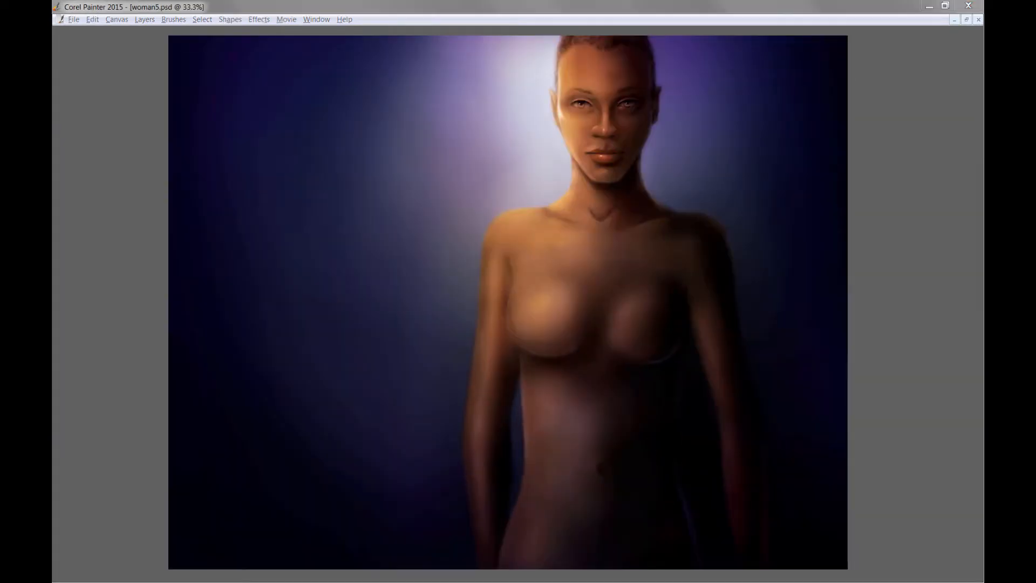
click(818, 8)
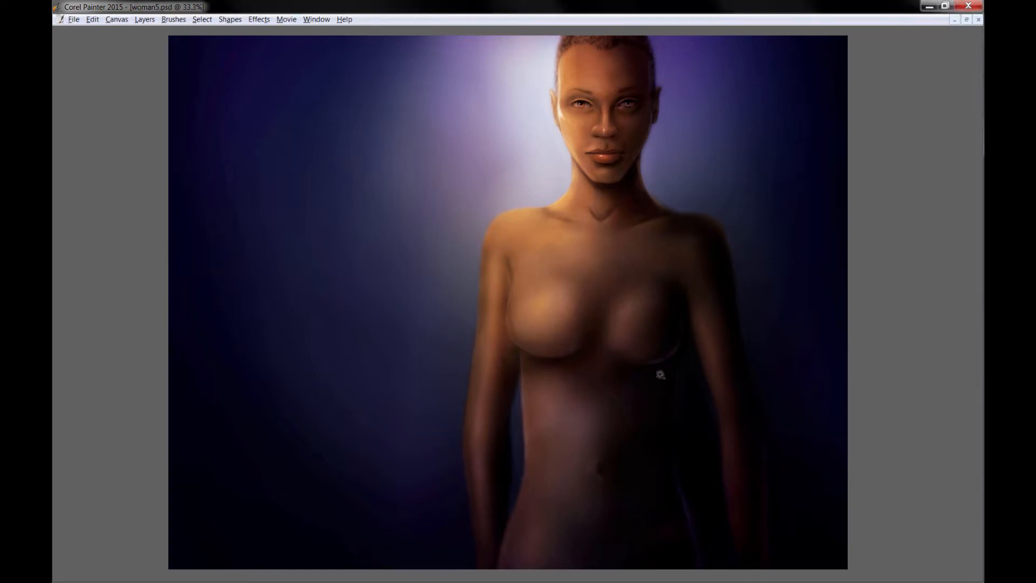
drag(682, 379, 636, 395)
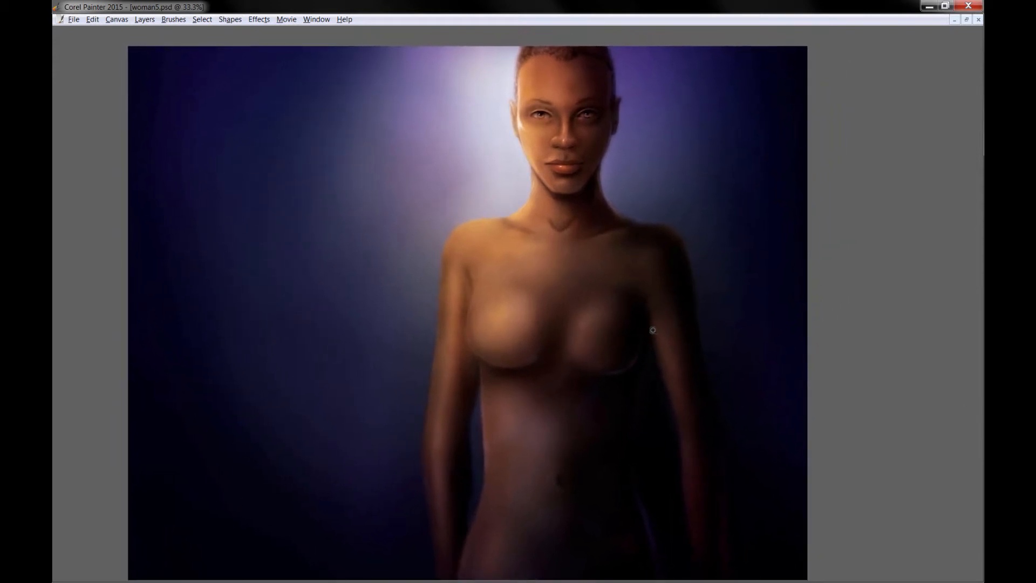
- Flip the canvas horizontally to check the figure's proportions in mirror view
key(Tab)
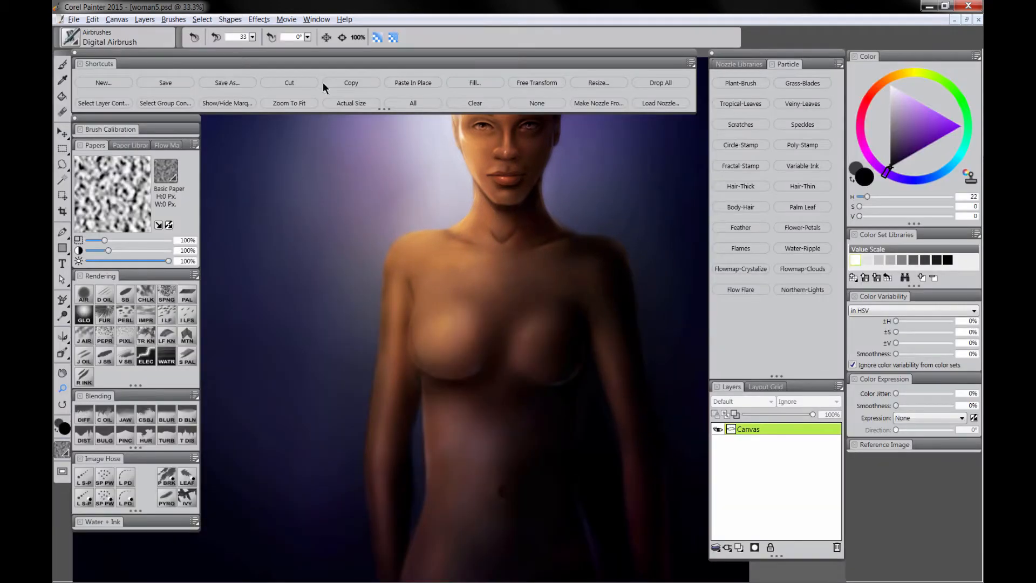
click(93, 19)
mouse_move(117, 20)
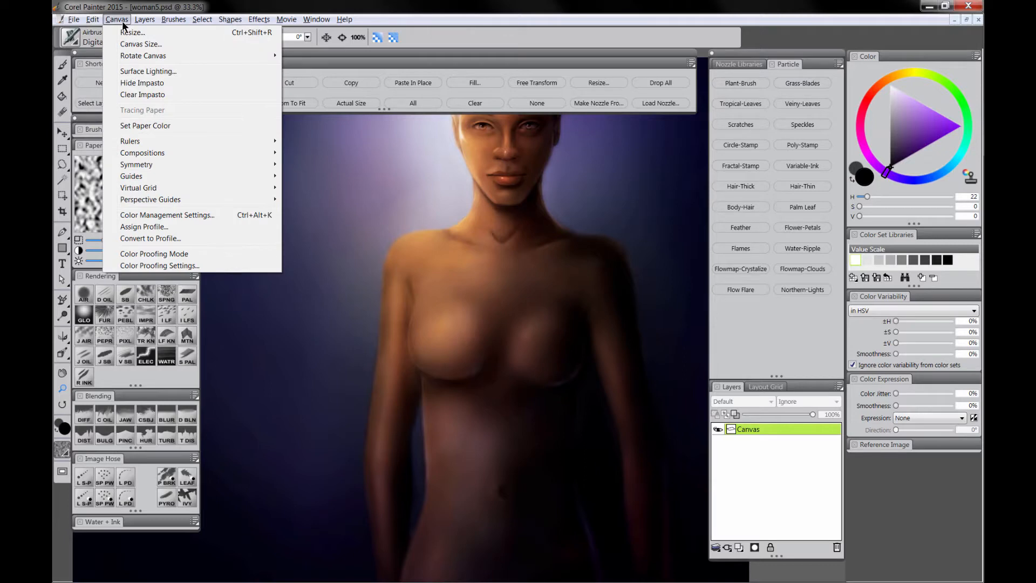
mouse_move(166, 54)
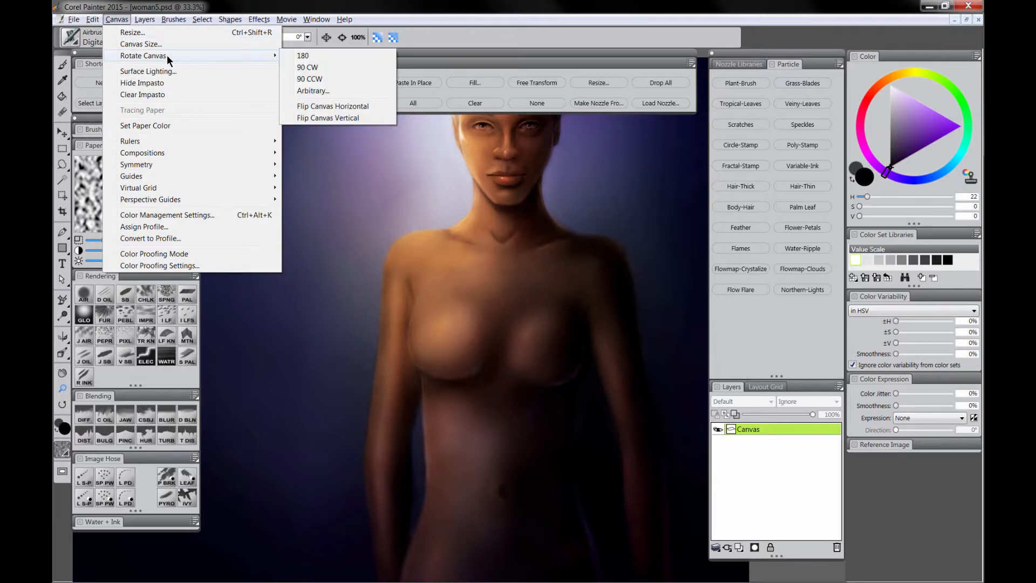
click(329, 107)
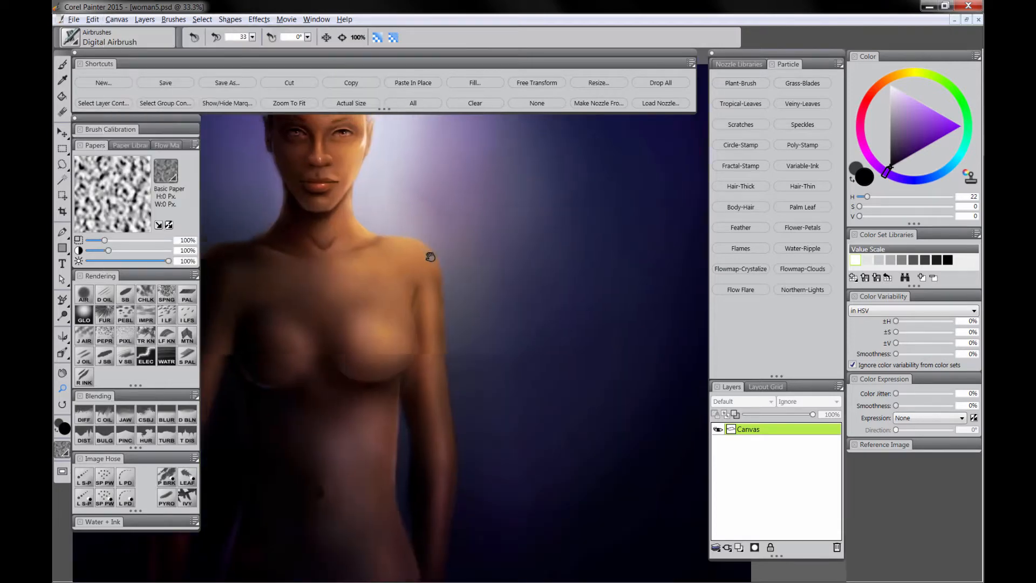
drag(430, 257, 564, 329)
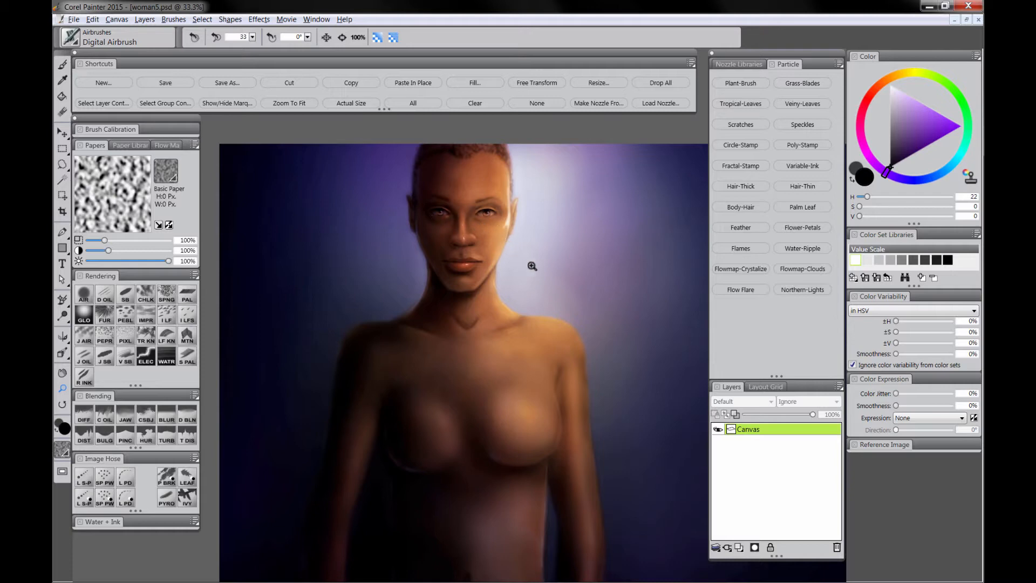
mouse_move(521, 418)
mouse_down()
mouse_move(528, 310)
mouse_move(532, 433)
mouse_move(521, 433)
mouse_up()
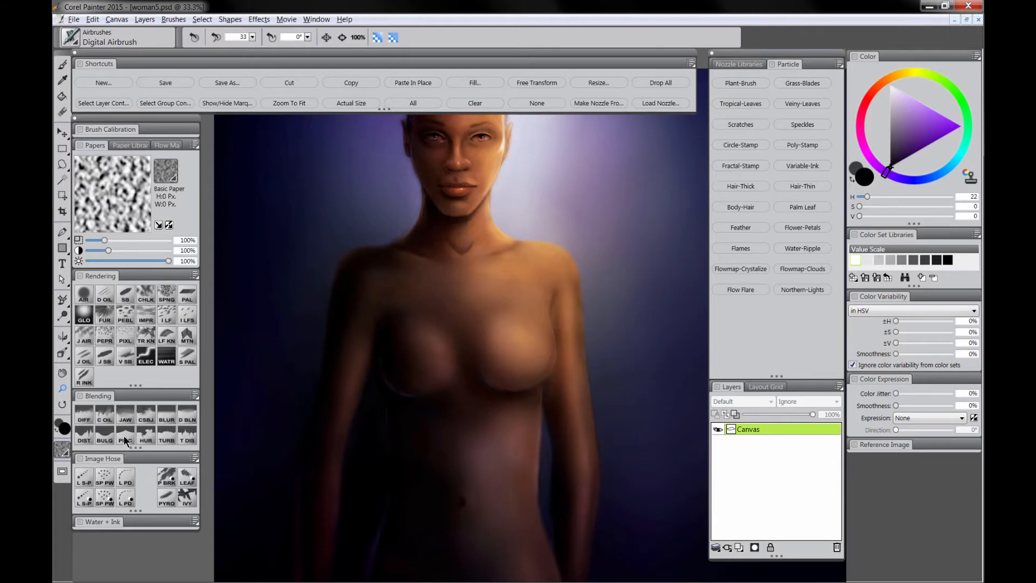
- Reshape the breast on the shadowed side with the Bulge brush and refine the nose bridge area with the Pinch brush
click(106, 435)
mouse_move(427, 334)
mouse_down()
mouse_move(430, 365)
mouse_move(424, 353)
mouse_move(459, 346)
mouse_move(466, 368)
mouse_move(420, 354)
mouse_up()
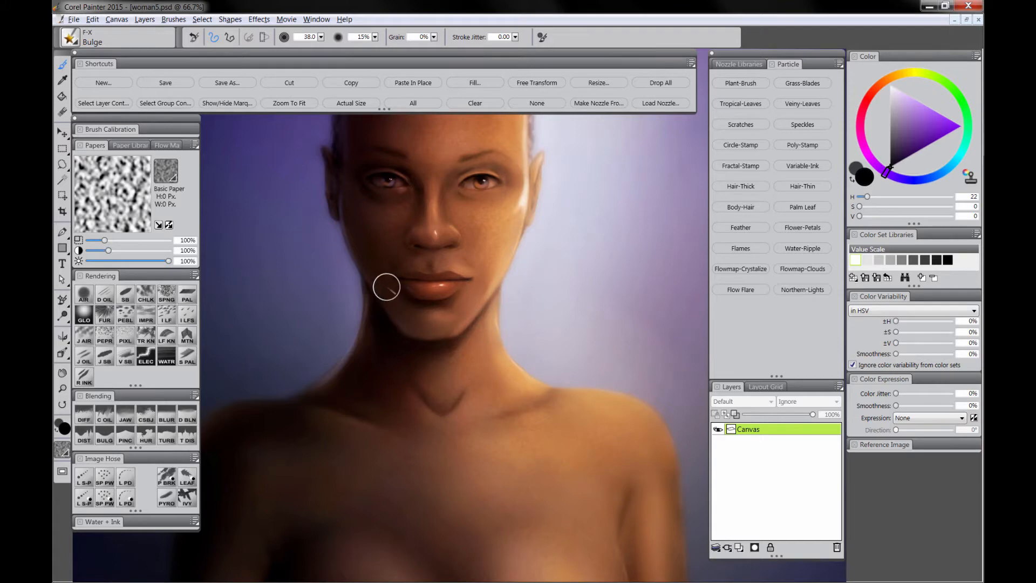
scroll(528, 367, up, 3)
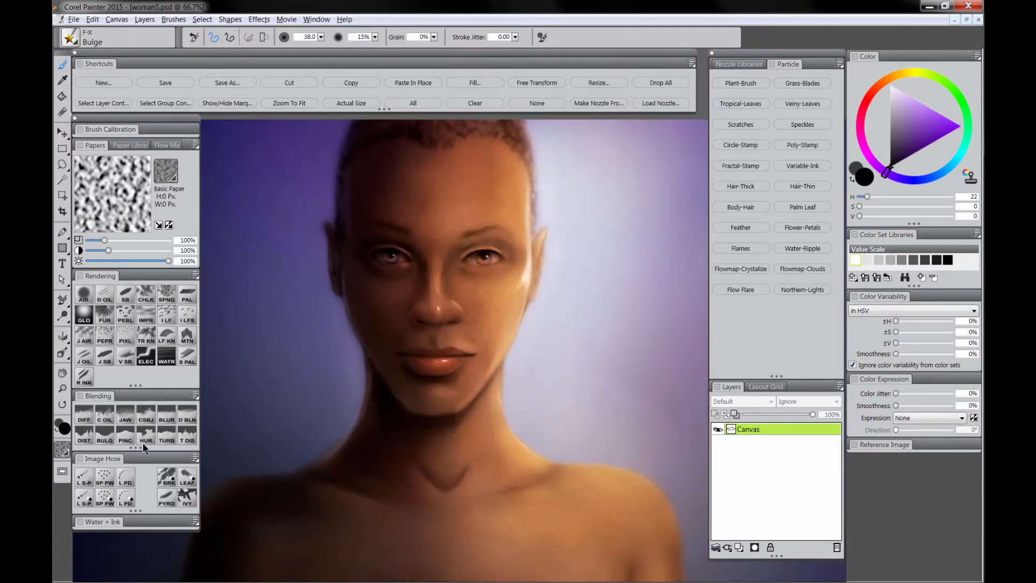
click(125, 435)
drag(437, 262, 438, 273)
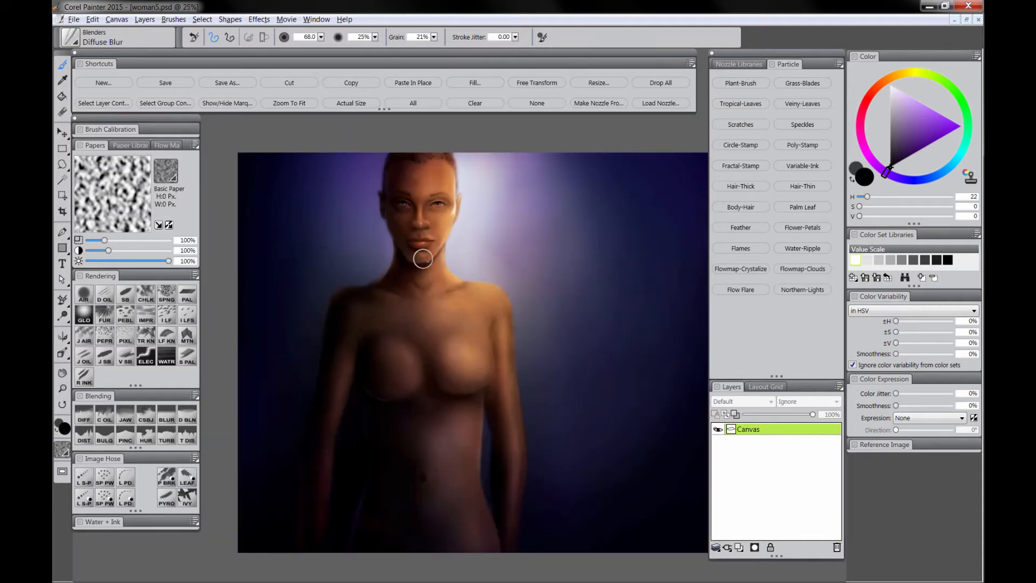
- Flip the canvas horizontally again to restore the figure's original orientation
click(118, 20)
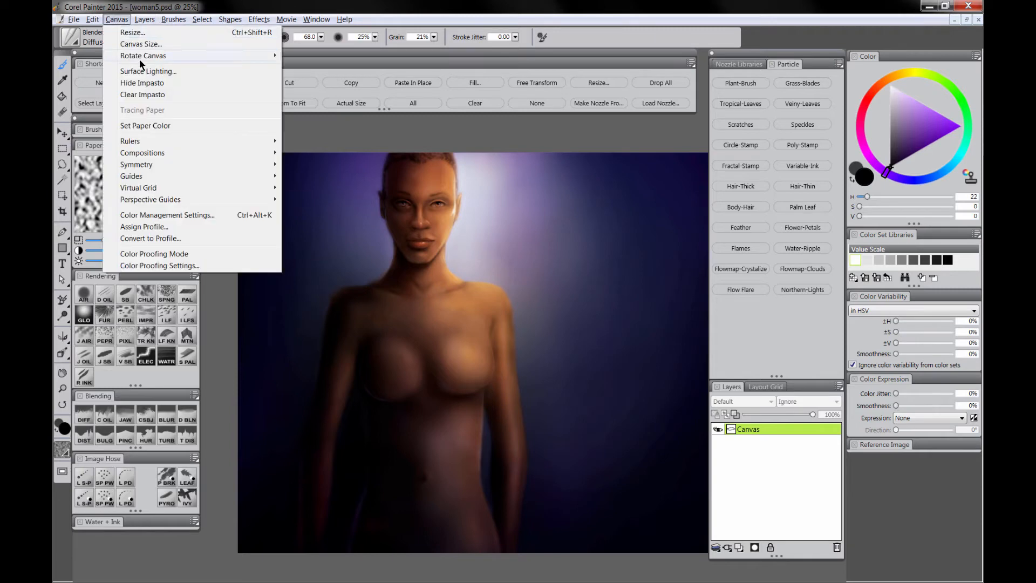
mouse_move(147, 56)
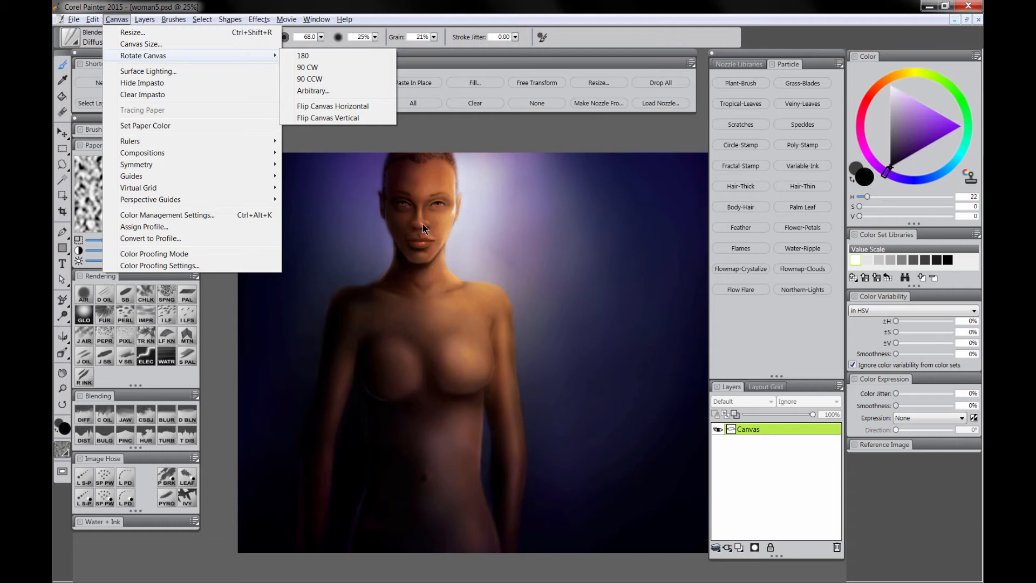
click(356, 106)
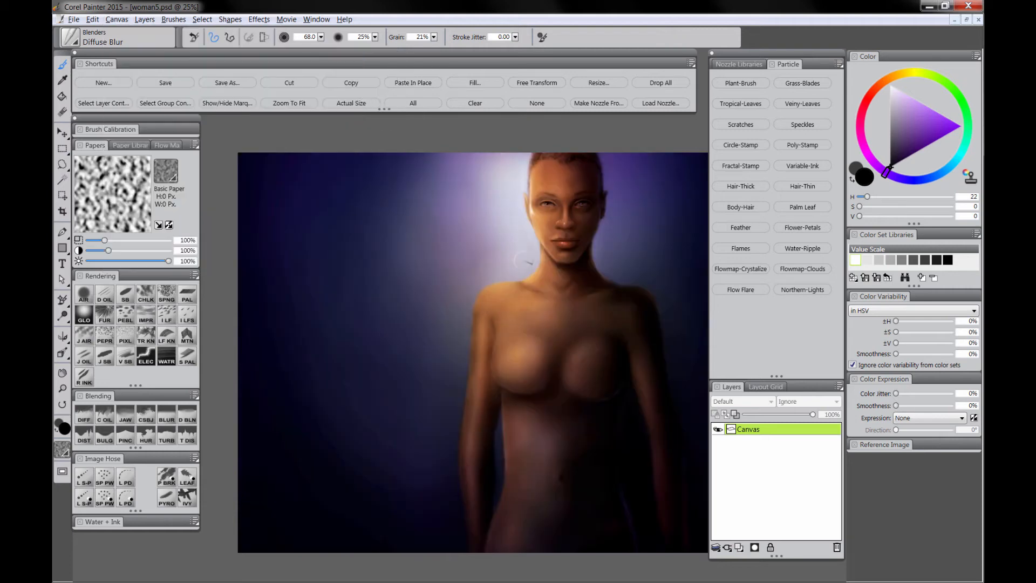
mouse_move(577, 377)
mouse_down()
mouse_move(568, 403)
mouse_move(549, 412)
mouse_up()
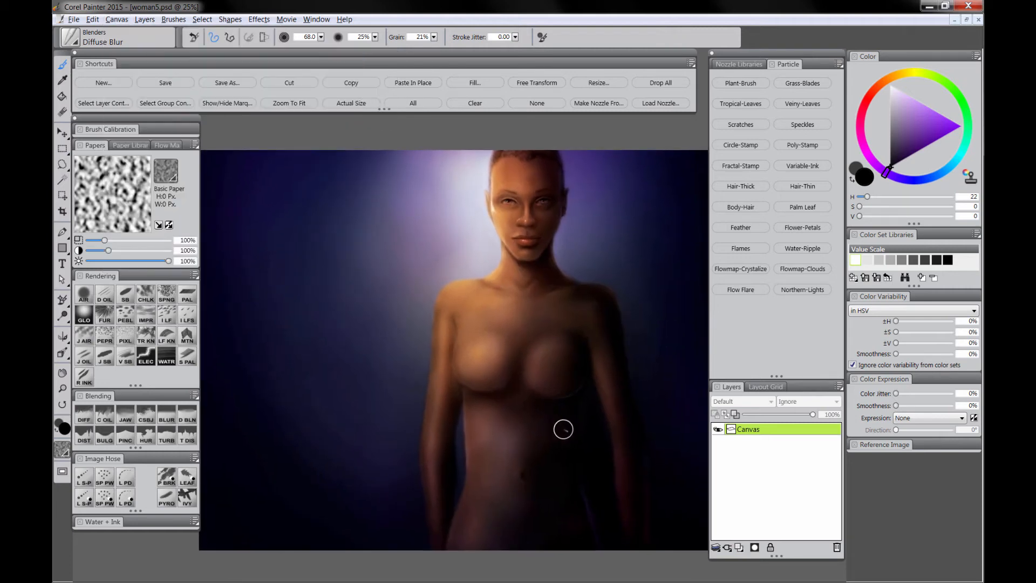